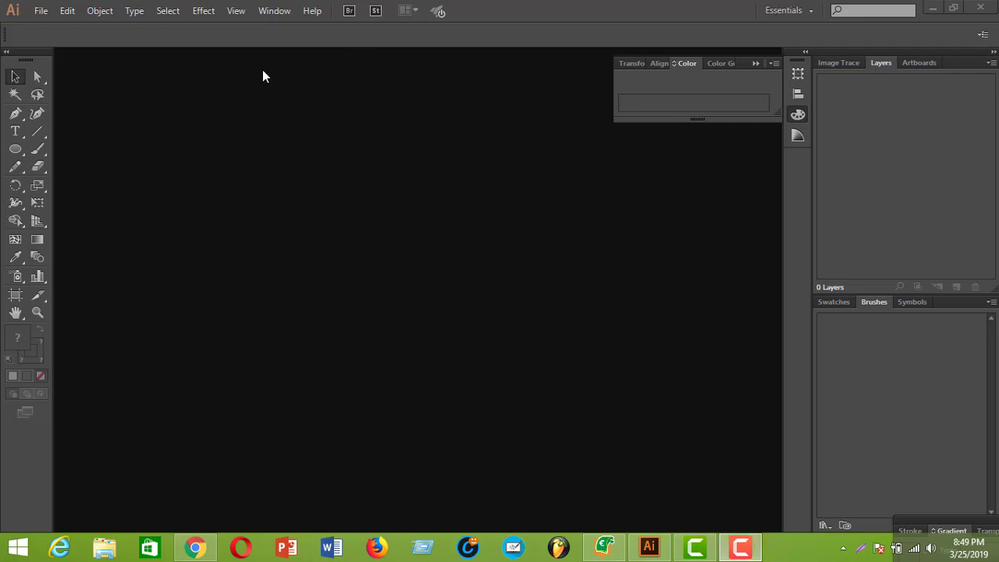
Create a new one-artboard A3 landscape document, 1190.55 × 841.89 pt, in CMYK at 300 PPI
left_click(40, 10)
left_click(63, 29)
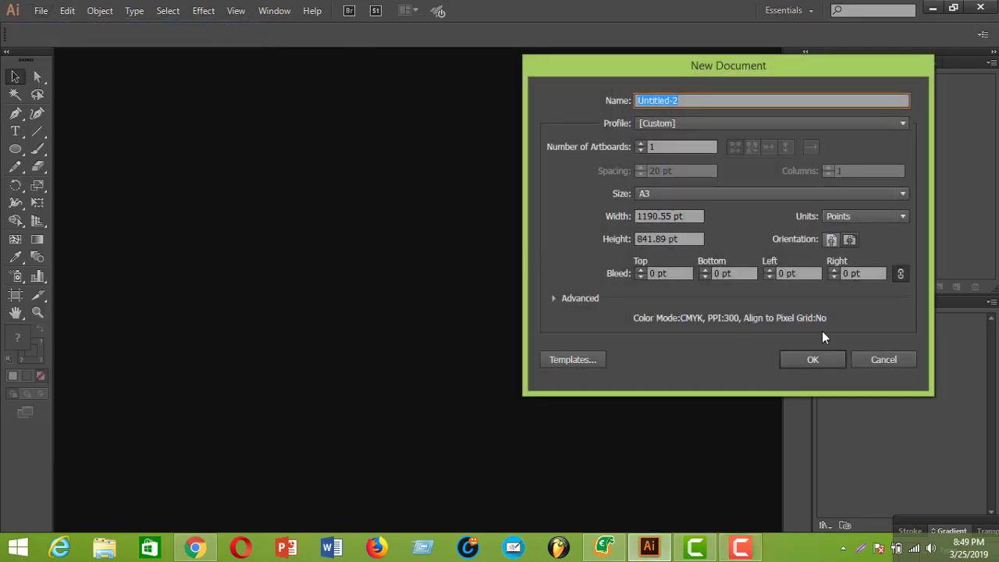
left_click(809, 361)
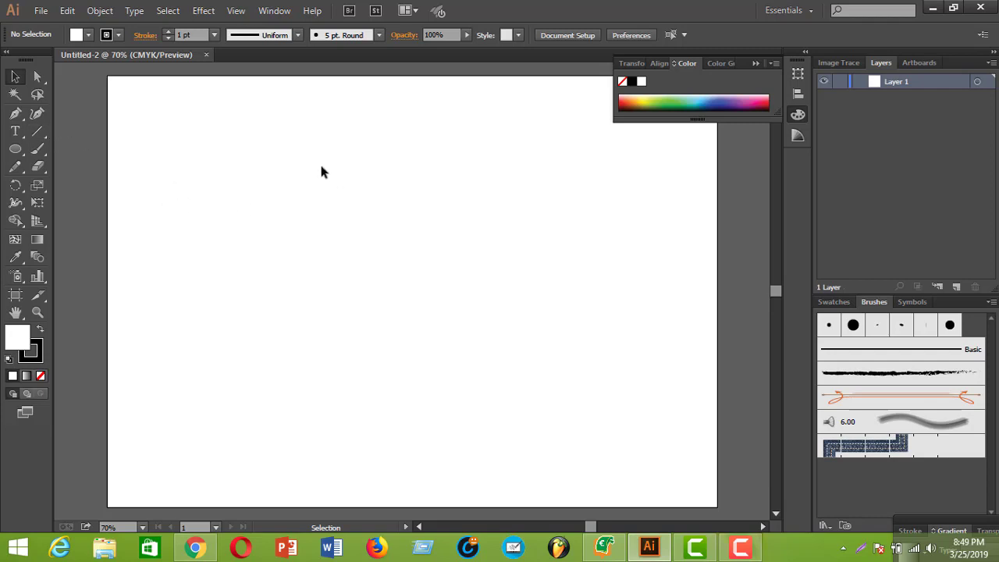
Paint an oval mid-page with the Paintbrush, handwrite "mind map" inside it and add a curved arrow rising from its upper edge
left_click(37, 149)
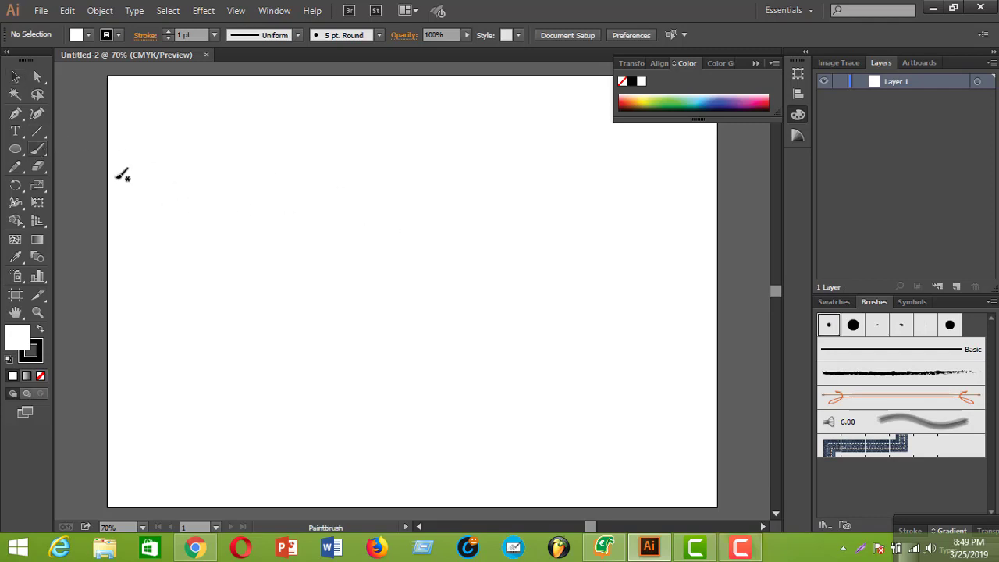
mouse_move(418, 239)
left_mouse_down()
mouse_move(346, 233)
mouse_move(349, 301)
left_mouse_up()
mouse_move(430, 311)
left_mouse_down()
mouse_move(484, 251)
mouse_move(401, 229)
mouse_move(390, 238)
left_mouse_up()
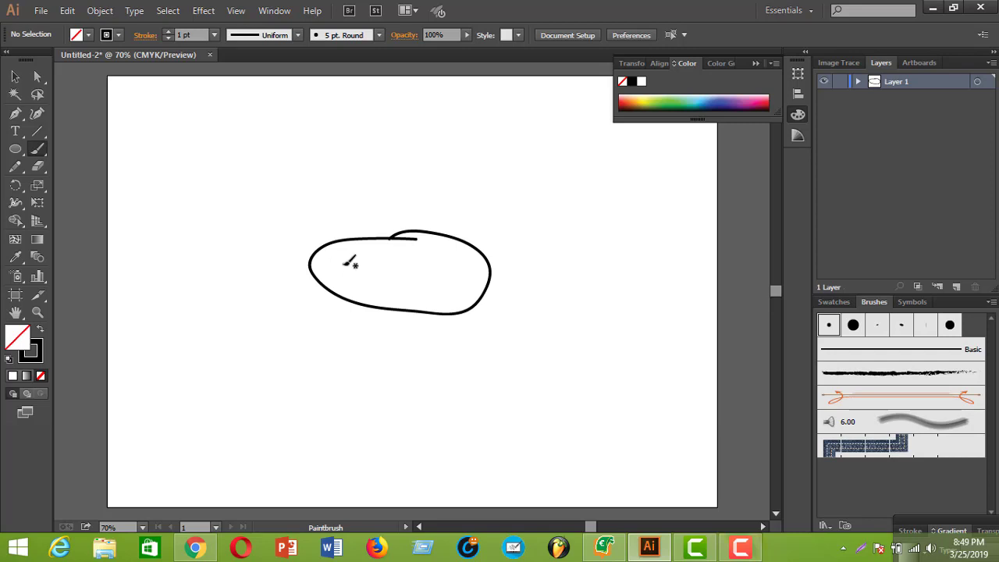
mouse_move(339, 283)
left_mouse_down()
mouse_move(359, 261)
mouse_move(368, 289)
mouse_move(373, 262)
mouse_move(375, 284)
mouse_move(408, 274)
mouse_move(420, 264)
mouse_move(416, 235)
mouse_move(481, 269)
left_mouse_up()
left_click(378, 264)
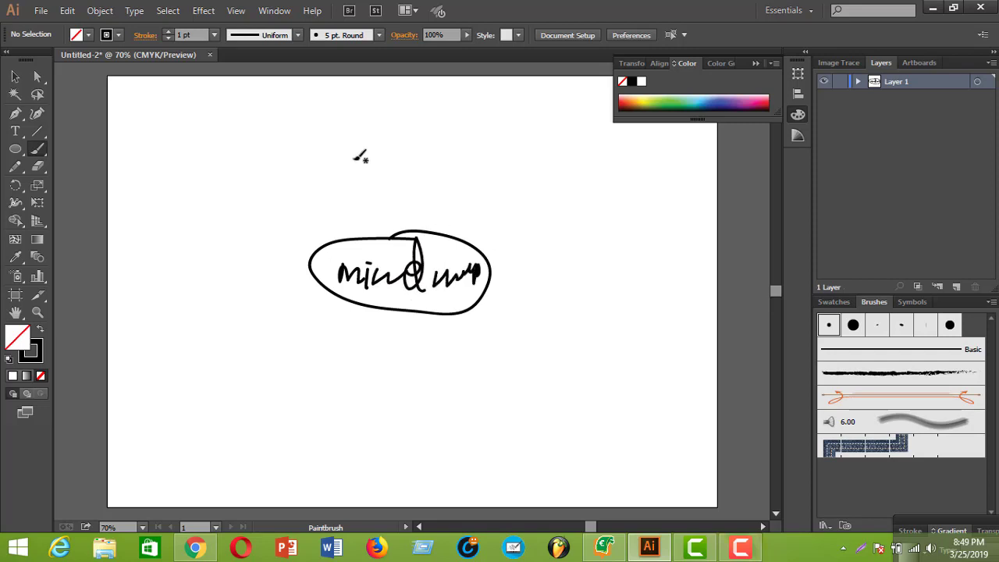
mouse_move(362, 237)
left_mouse_down()
mouse_move(407, 172)
mouse_move(387, 167)
mouse_move(412, 168)
mouse_move(394, 185)
left_mouse_up()
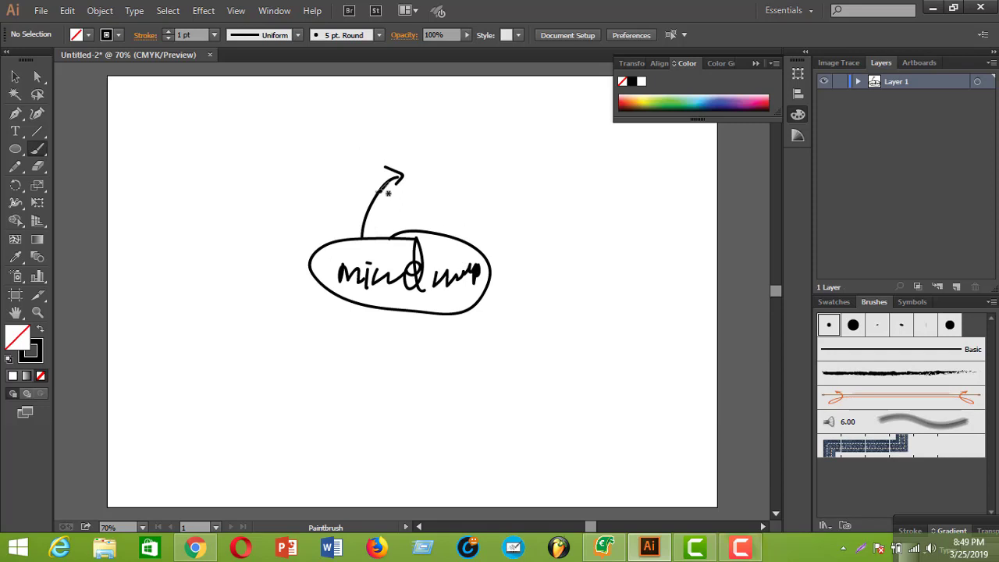
Paint a circled 1 near the page's upper-left corner, with an arrow to the underlined handwritten text "g.i.c"
mouse_move(149, 106)
left_mouse_down()
mouse_move(148, 122)
mouse_move(153, 106)
mouse_move(133, 122)
mouse_move(167, 115)
mouse_move(133, 121)
mouse_move(182, 98)
mouse_move(223, 99)
mouse_move(246, 134)
left_mouse_up()
key("ctrl+z")
left_click(259, 112)
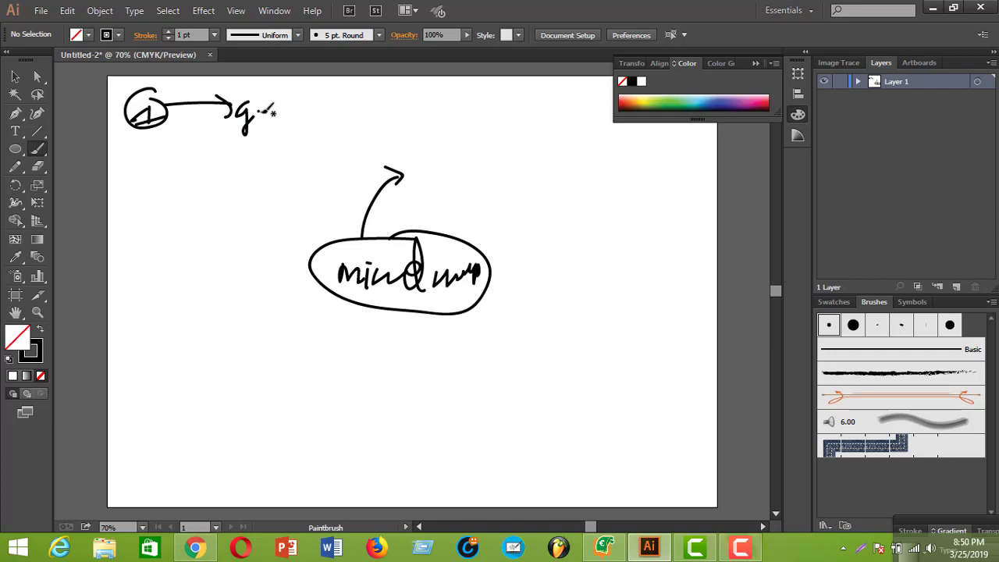
mouse_move(268, 99)
left_mouse_down()
mouse_move(267, 114)
mouse_move(296, 120)
left_mouse_up()
left_click(280, 116)
left_click_drag(227, 138, 304, 124)
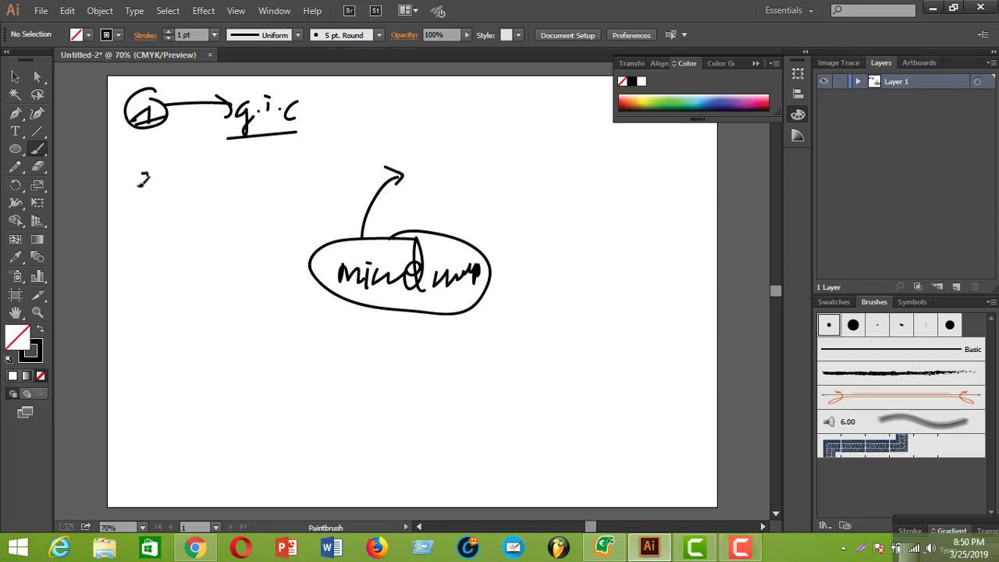
Paint list items 2 and 3 below the first, with arrows to "mind" and an underlined "R.R"
mouse_move(143, 180)
left_mouse_down()
mouse_move(153, 184)
mouse_move(129, 181)
mouse_move(160, 167)
mouse_move(209, 170)
mouse_move(199, 181)
mouse_move(238, 165)
mouse_move(248, 178)
mouse_move(295, 177)
mouse_move(303, 146)
mouse_move(303, 176)
left_mouse_up()
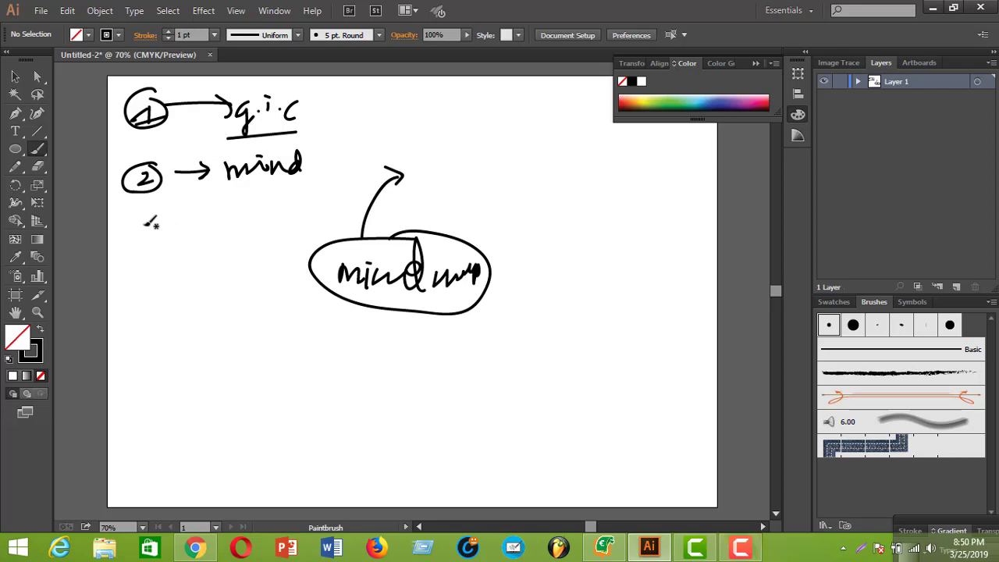
mouse_move(143, 225)
left_mouse_down()
mouse_move(167, 223)
mouse_move(162, 212)
mouse_move(152, 244)
mouse_move(160, 219)
mouse_move(209, 222)
mouse_move(199, 231)
mouse_move(234, 226)
mouse_move(232, 212)
mouse_move(237, 227)
mouse_move(269, 217)
mouse_move(266, 207)
mouse_move(288, 231)
left_mouse_up()
left_click(248, 211)
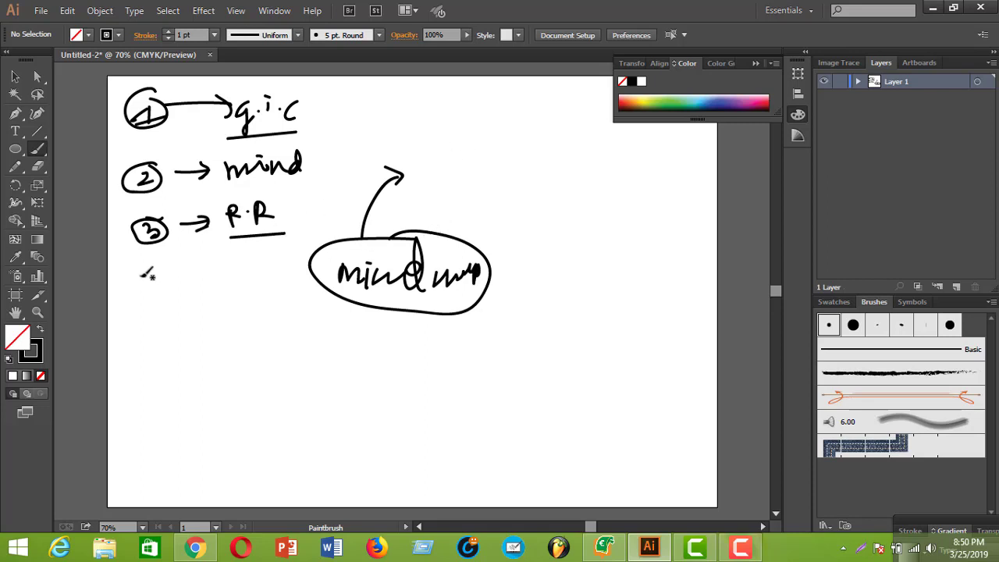
Paint list items 4 and 5 below the third, with arrows to an underlined "D.R" and "O.P"
mouse_move(153, 261)
left_mouse_down()
mouse_move(163, 281)
mouse_move(139, 287)
mouse_move(167, 262)
mouse_move(222, 266)
mouse_move(208, 276)
mouse_move(264, 264)
left_mouse_up()
mouse_move(272, 257)
left_mouse_down()
mouse_move(272, 269)
mouse_move(281, 248)
mouse_move(297, 274)
left_mouse_up()
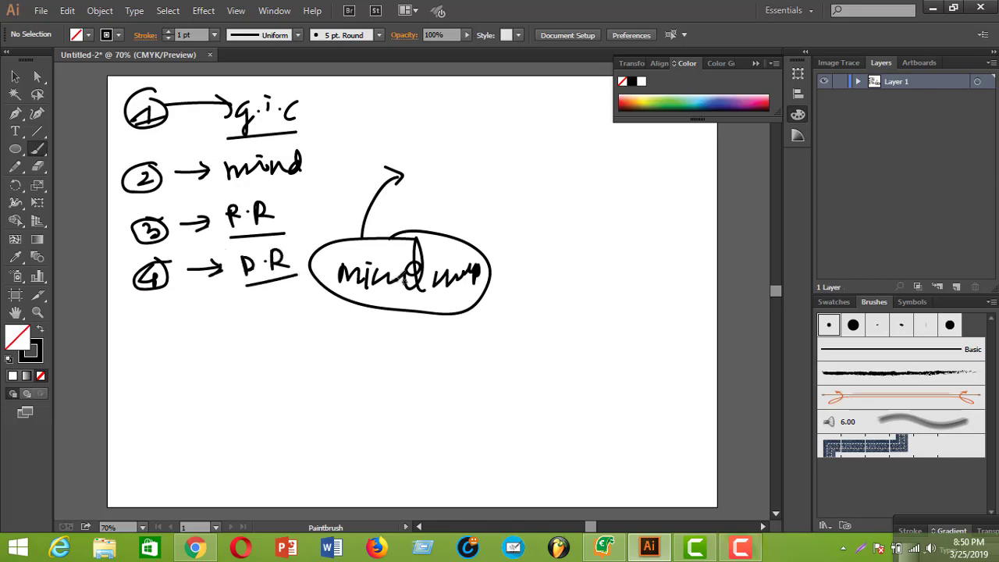
left_click_drag(402, 282, 388, 278)
mouse_move(148, 309)
left_mouse_down()
mouse_move(139, 316)
mouse_move(164, 314)
mouse_move(142, 315)
mouse_move(169, 301)
mouse_move(218, 306)
mouse_move(206, 322)
left_mouse_up()
mouse_move(261, 297)
left_mouse_down()
mouse_move(250, 317)
mouse_move(260, 300)
left_mouse_up()
mouse_move(270, 305)
left_mouse_down()
mouse_move(288, 301)
mouse_move(284, 311)
left_mouse_up()
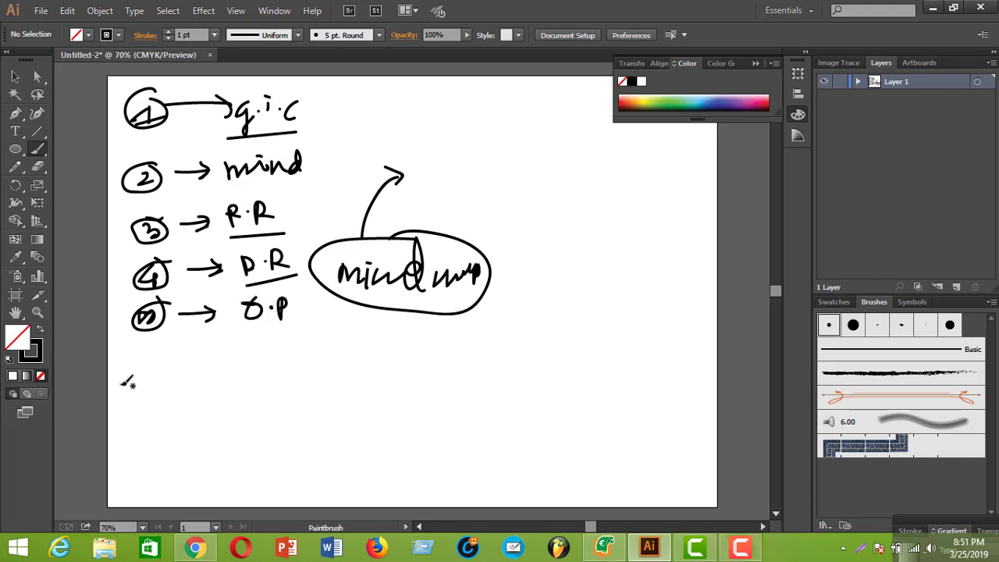
Paint list item 6 with an arrow to an underlined "S.W", and draw a vertical line along the list's inner side
mouse_move(154, 349)
left_mouse_down()
mouse_move(139, 376)
mouse_move(161, 350)
mouse_move(234, 348)
mouse_move(226, 346)
mouse_move(221, 363)
mouse_move(258, 350)
mouse_move(282, 357)
mouse_move(306, 337)
left_mouse_up()
left_click_drag(239, 370, 306, 363)
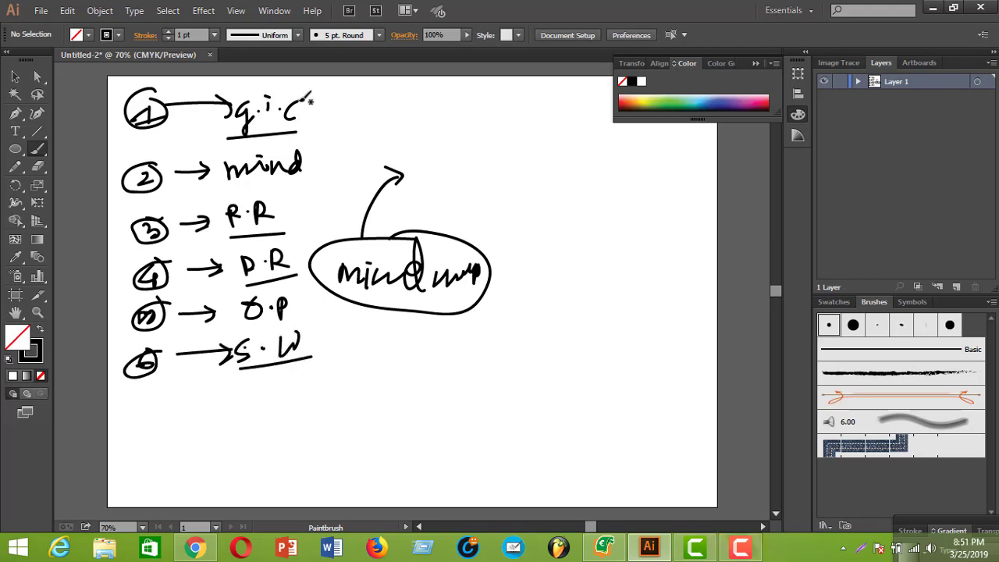
left_click_drag(308, 92, 310, 396)
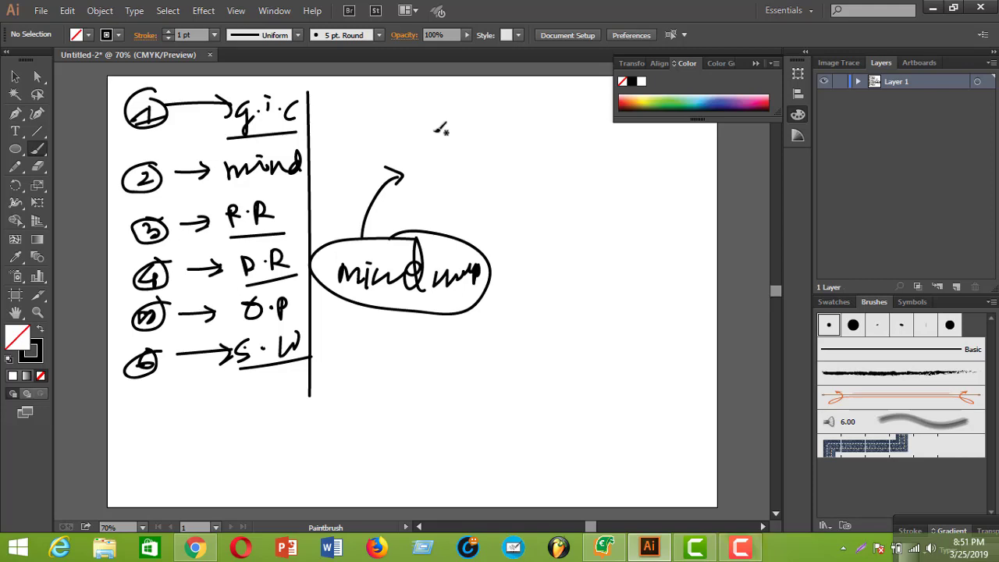
Handwrite an underlined word above the oval's far side, with one arrow to "R" and another descending to "E"
mouse_move(484, 111)
left_mouse_down()
mouse_move(485, 160)
mouse_move(496, 127)
mouse_move(511, 134)
mouse_move(523, 115)
left_mouse_up()
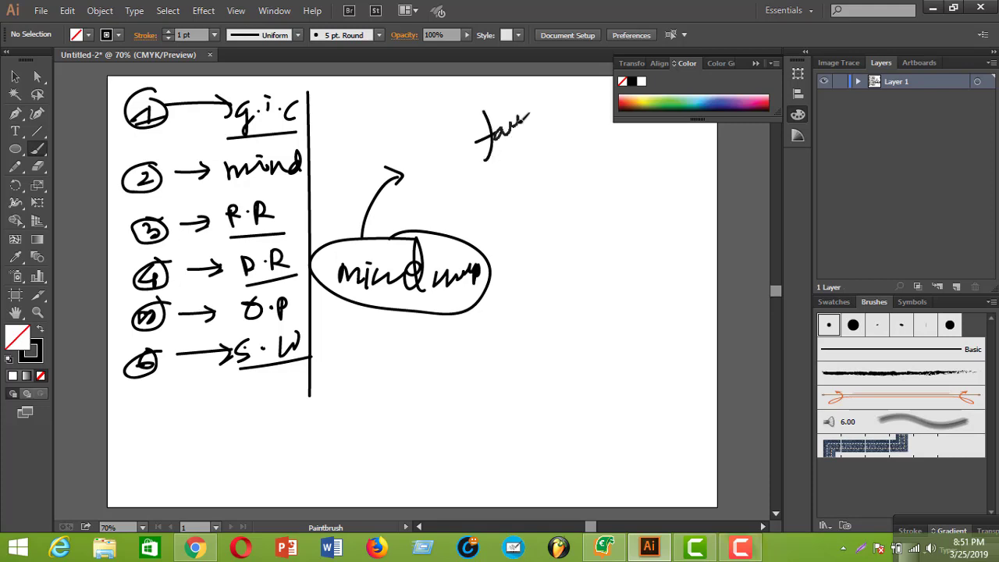
mouse_move(501, 156)
left_mouse_down()
mouse_move(593, 117)
mouse_move(579, 117)
mouse_move(579, 107)
mouse_move(598, 117)
left_mouse_up()
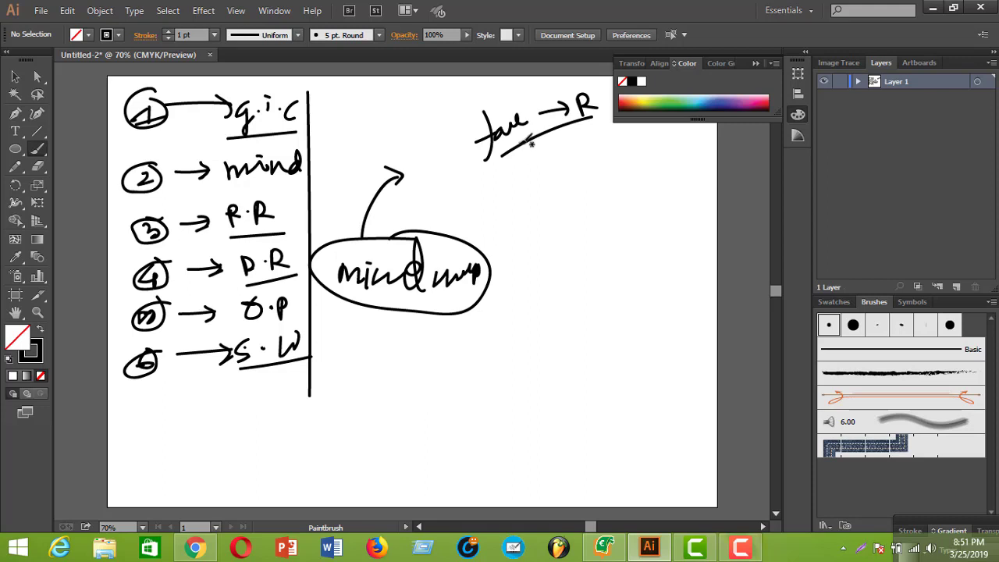
left_click_drag(519, 144, 551, 176)
left_click_drag(565, 173, 572, 178)
left_click_drag(563, 185, 573, 185)
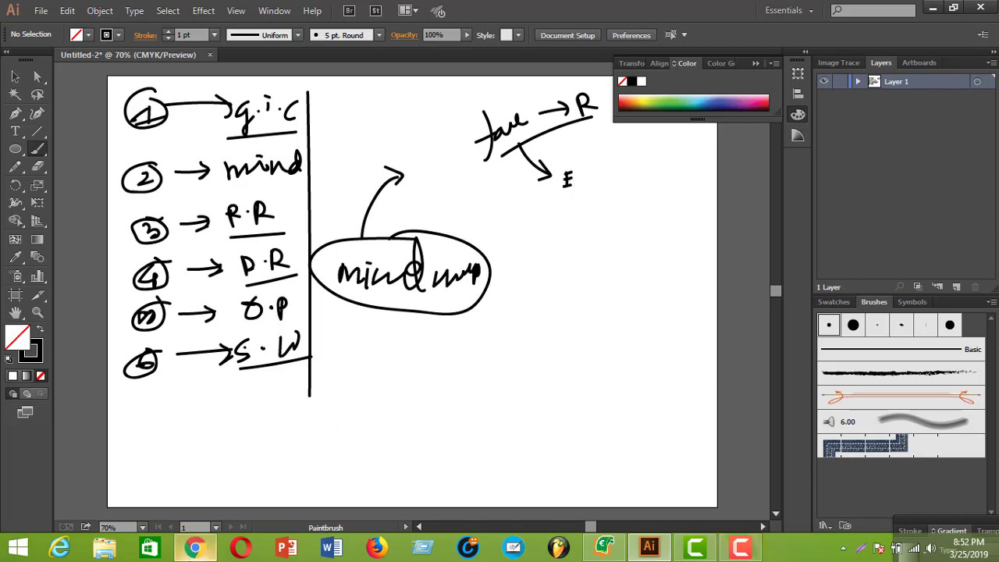
Switch to Chrome, look through the elephant image results and open the 1000 × 661 Unsplash elephant picture
left_click(195, 547)
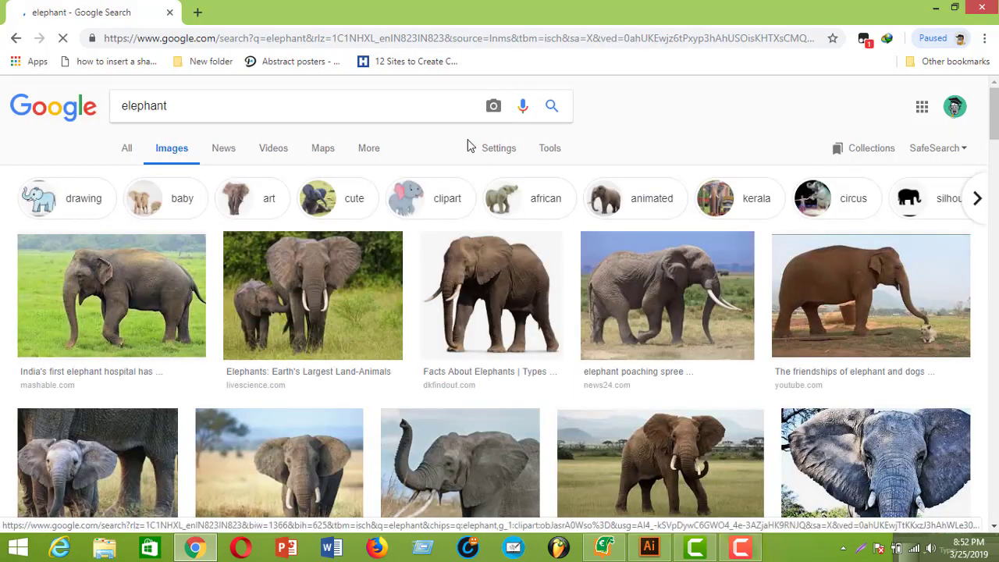
scroll(468, 145, "down", 2)
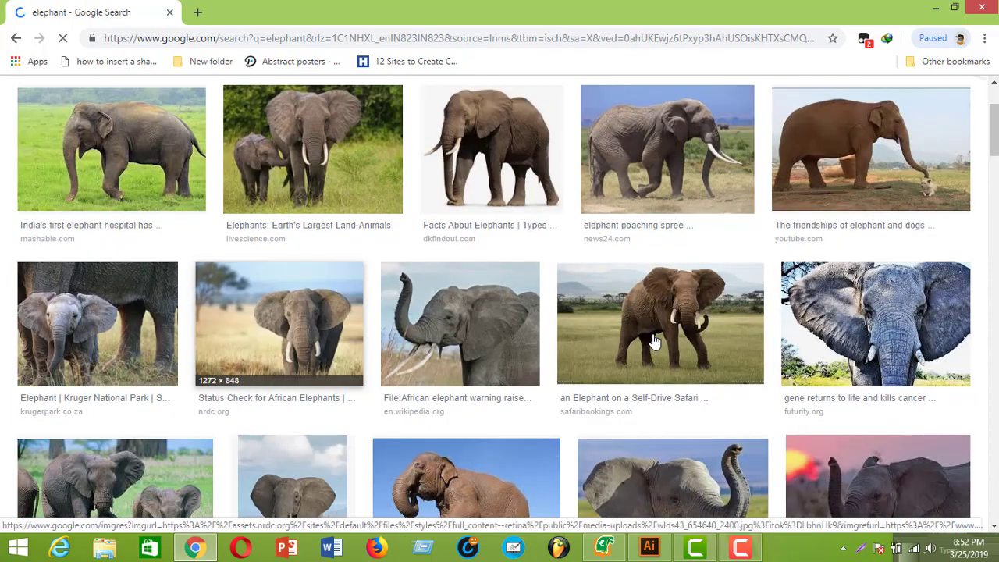
scroll(654, 342, "up", 2)
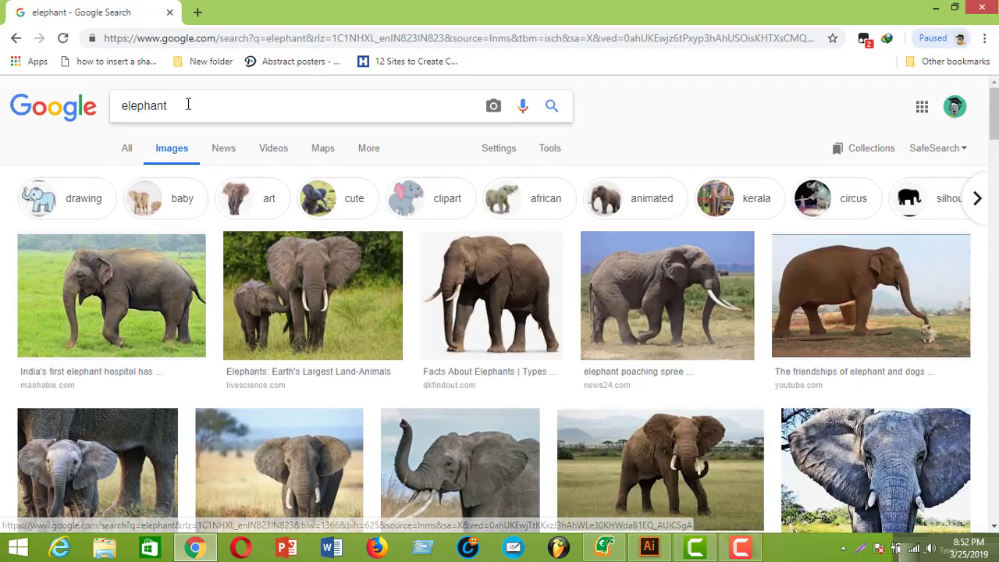
scroll(311, 202, "down", 5)
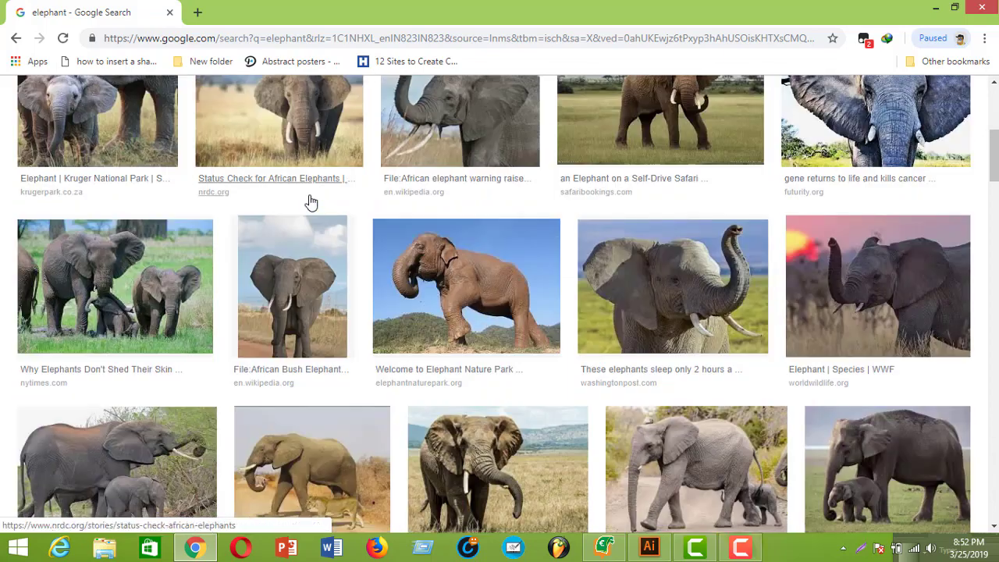
scroll(442, 205, "down", 3)
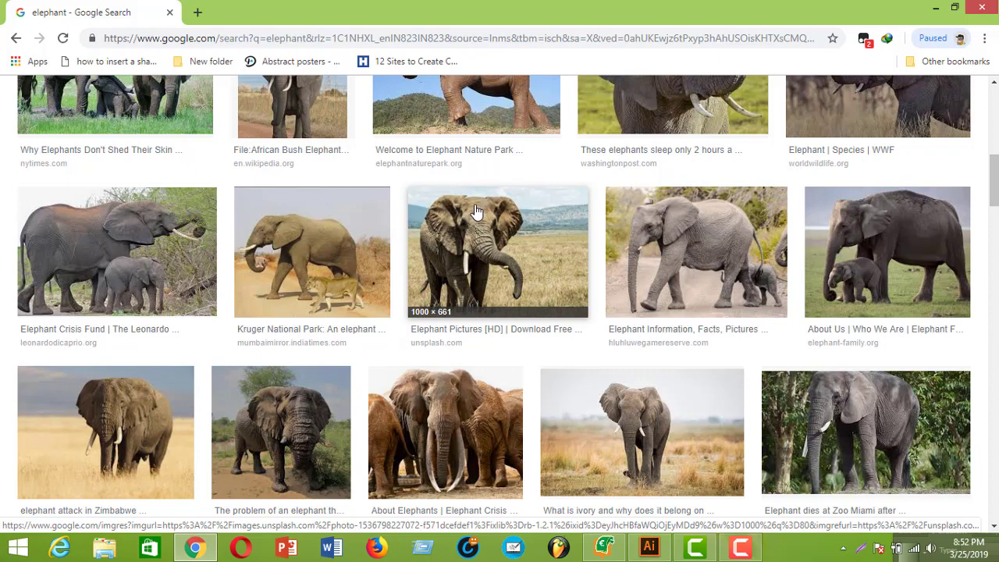
scroll(547, 234, "down", 2)
scroll(616, 266, "up", 2)
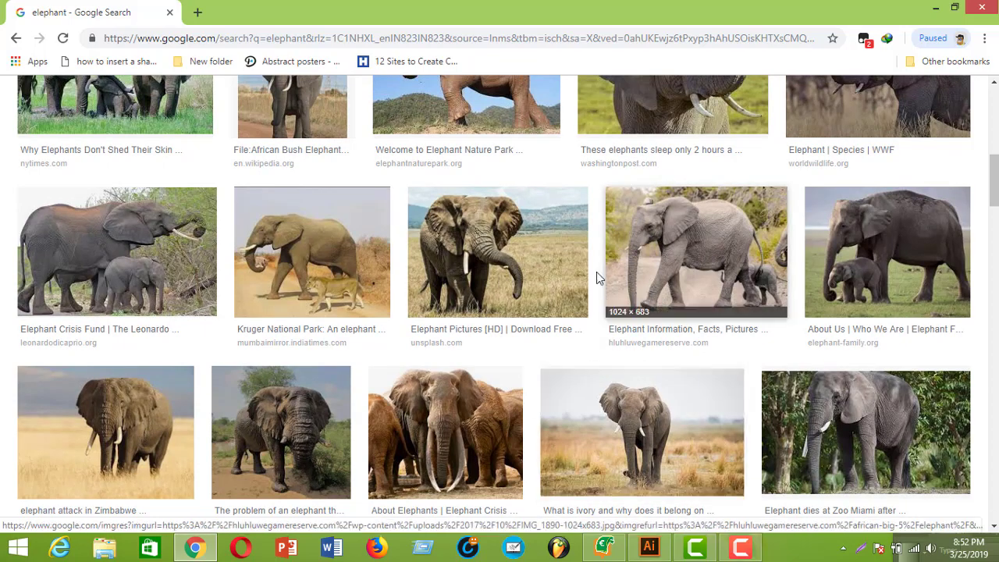
scroll(581, 281, "up", 2)
scroll(567, 289, "down", 7)
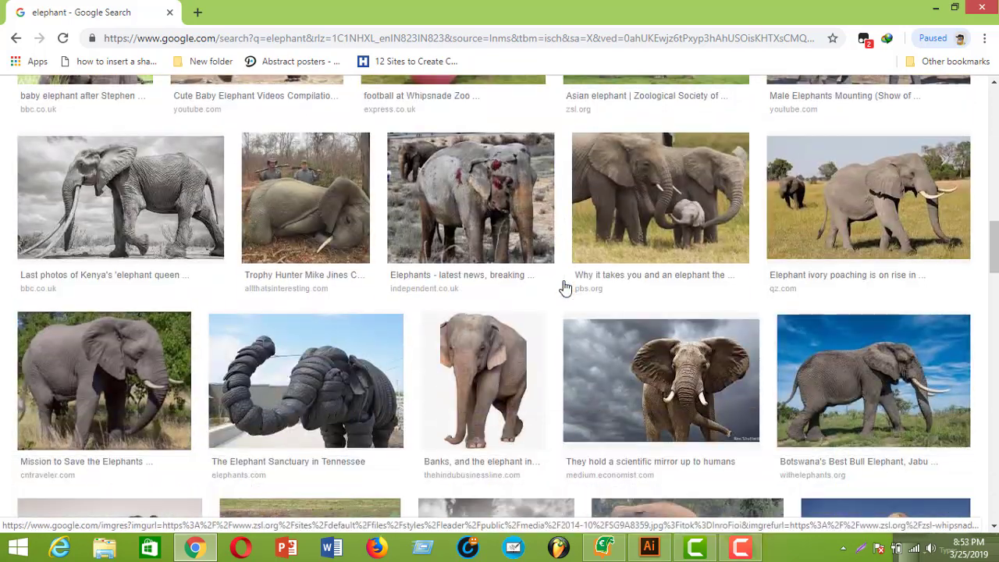
scroll(567, 287, "down", 2)
scroll(562, 312, "down", 3)
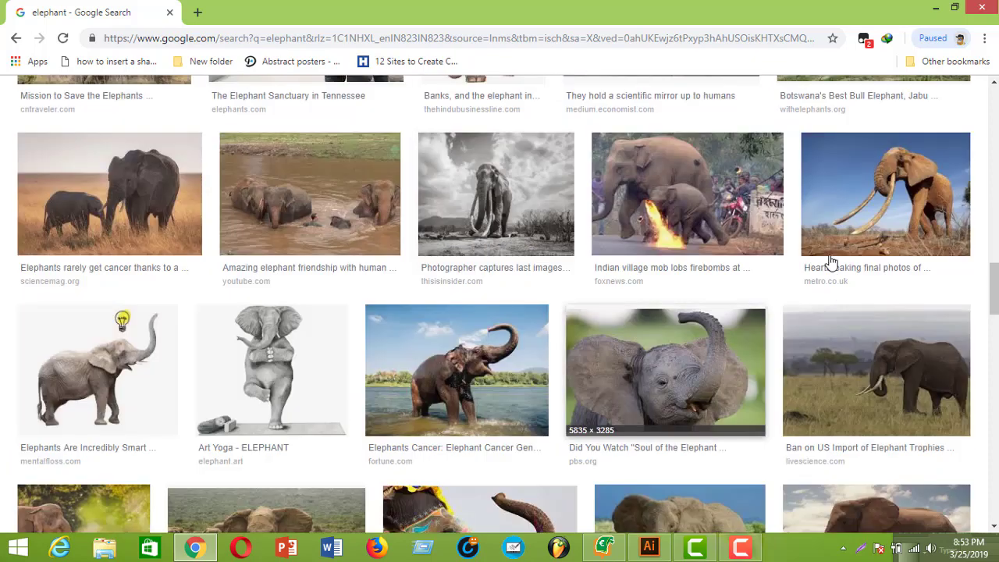
scroll(544, 287, "down", 3)
scroll(806, 263, "up", 4)
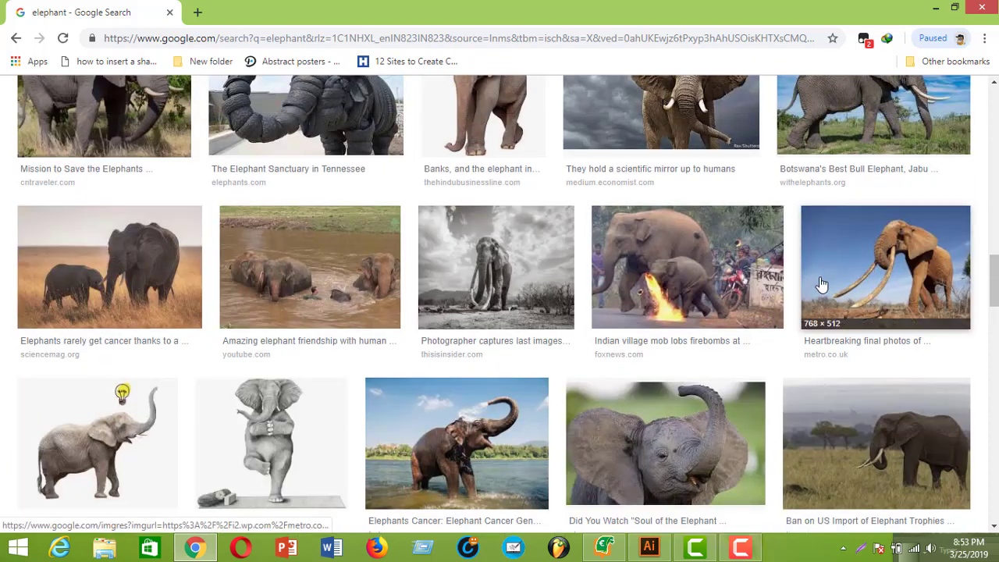
scroll(499, 405, "down", 2)
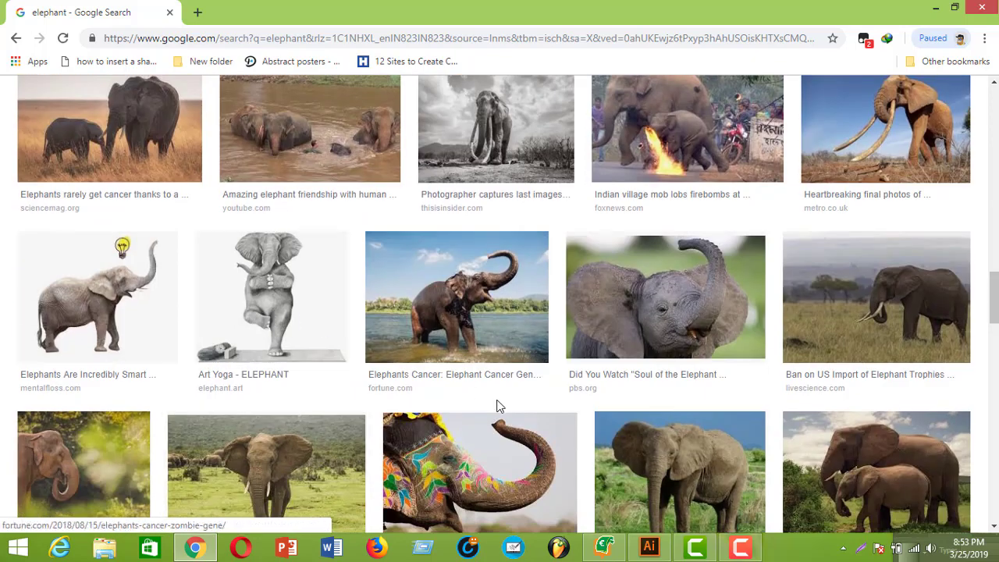
scroll(497, 407, "up", 5)
scroll(497, 408, "up", 5)
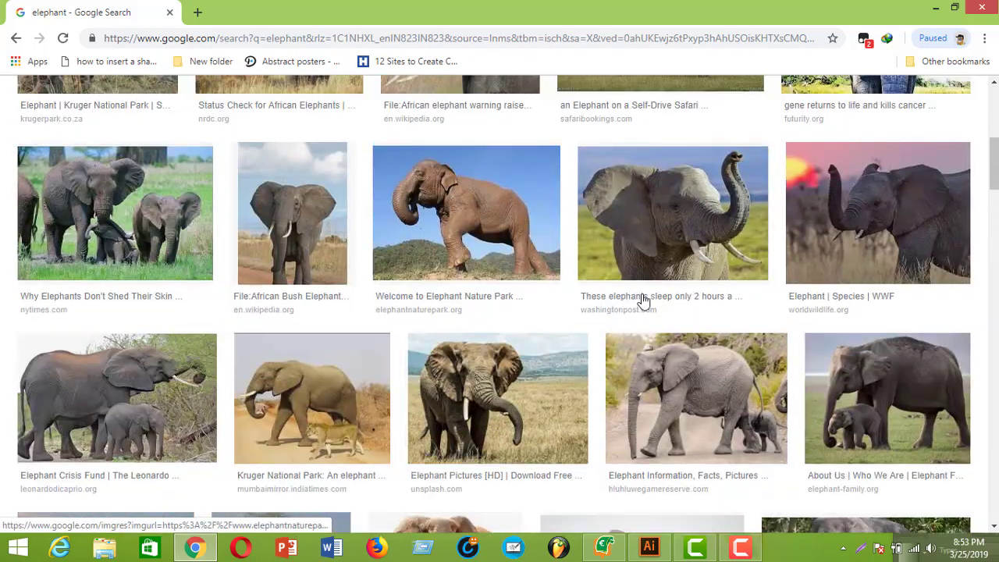
scroll(471, 288, "down", 2)
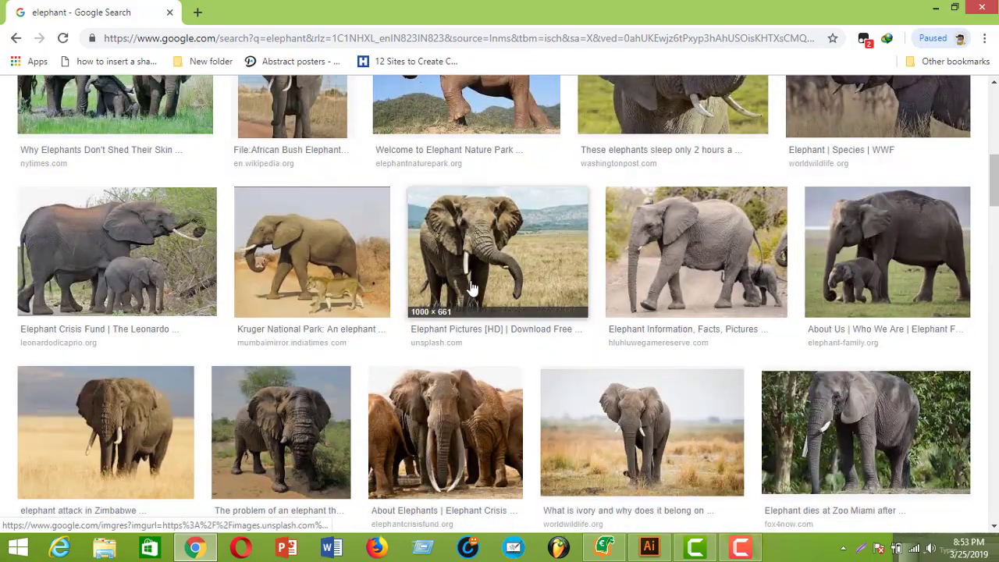
left_click(475, 281)
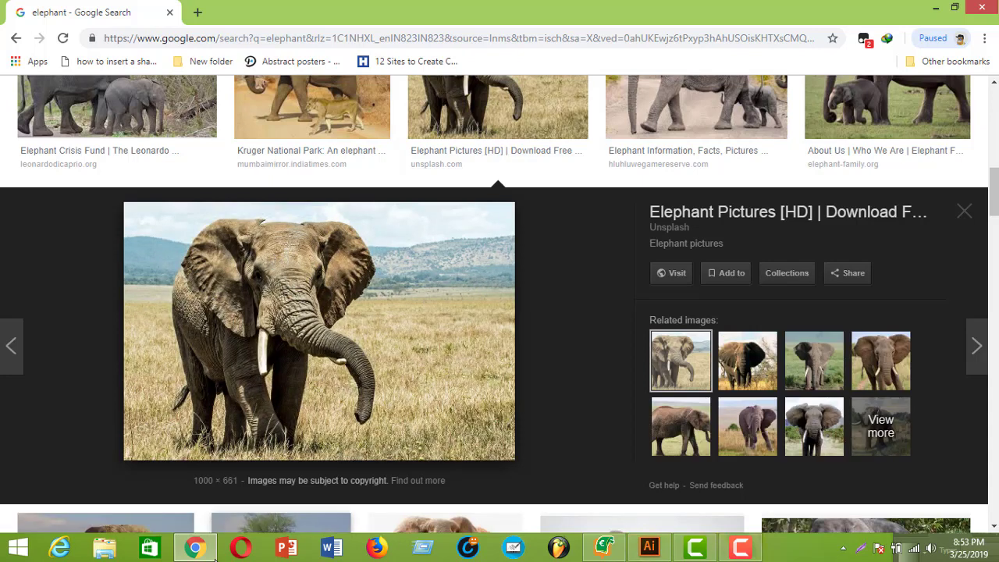
Switch back to Illustrator and paint arrows from the "mind map" oval through two circled "E" nodes to an empty circle
left_click(648, 547)
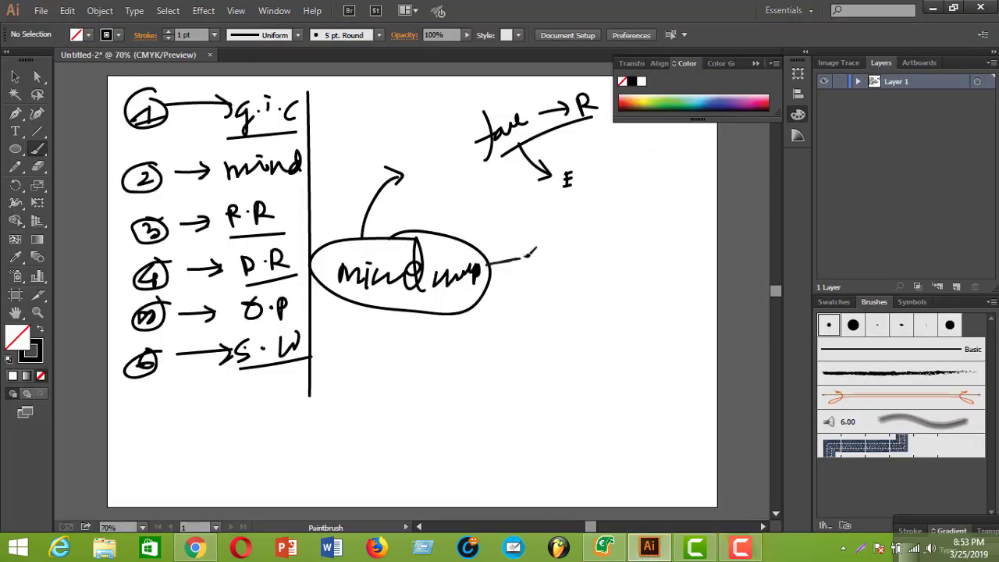
mouse_move(525, 256)
left_mouse_down()
mouse_move(564, 231)
mouse_move(554, 256)
mouse_move(562, 267)
mouse_move(582, 252)
mouse_move(556, 281)
mouse_move(539, 256)
mouse_move(555, 222)
left_mouse_up()
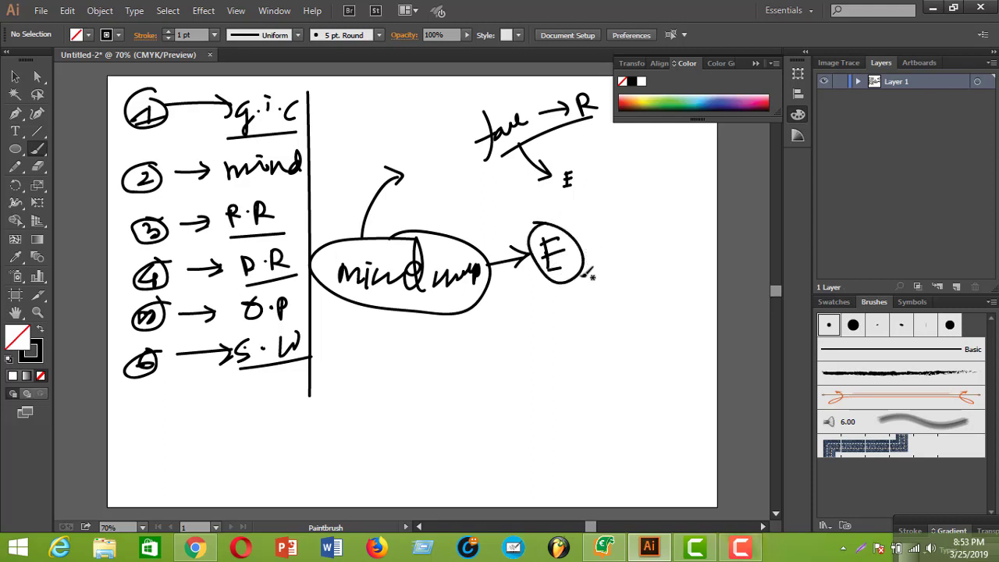
mouse_move(580, 242)
left_mouse_down()
mouse_move(633, 213)
mouse_move(614, 221)
mouse_move(629, 212)
mouse_move(615, 231)
mouse_move(638, 225)
left_mouse_up()
mouse_move(634, 186)
left_mouse_down()
mouse_move(652, 248)
mouse_move(657, 234)
left_mouse_up()
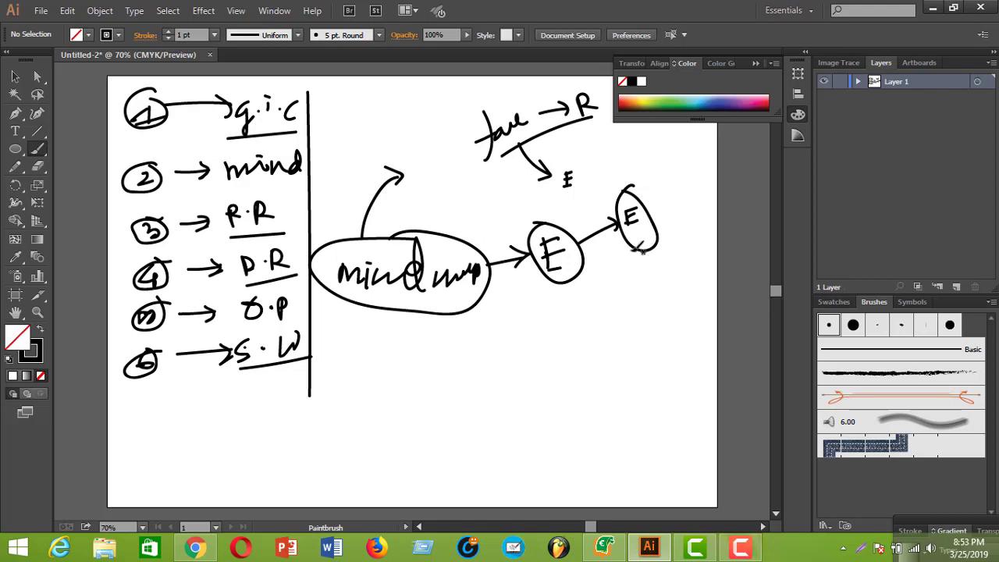
mouse_move(637, 248)
left_mouse_down()
mouse_move(624, 286)
mouse_move(634, 288)
left_mouse_up()
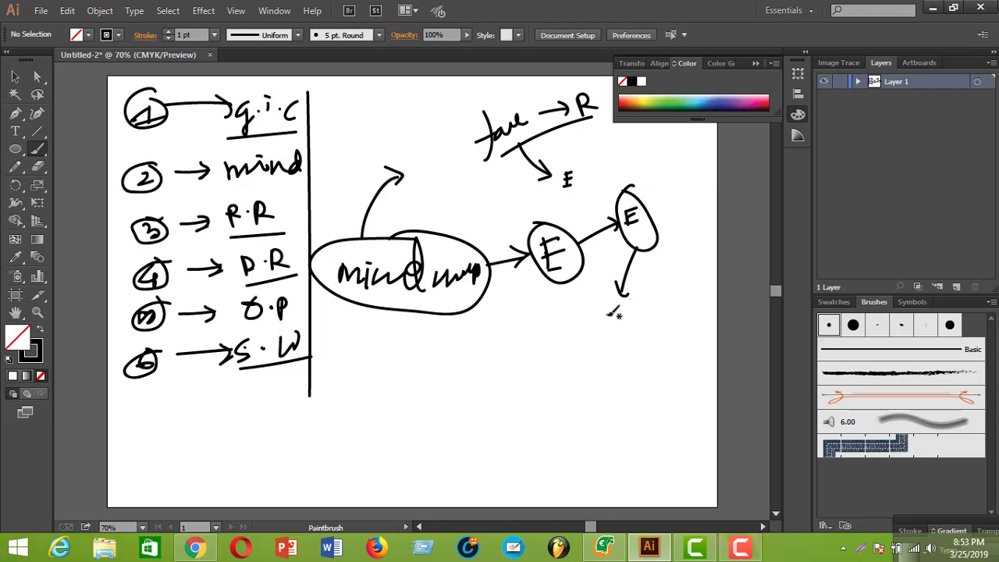
mouse_move(616, 302)
left_mouse_down()
mouse_move(591, 323)
mouse_move(596, 354)
mouse_move(637, 333)
mouse_move(625, 302)
left_mouse_up()
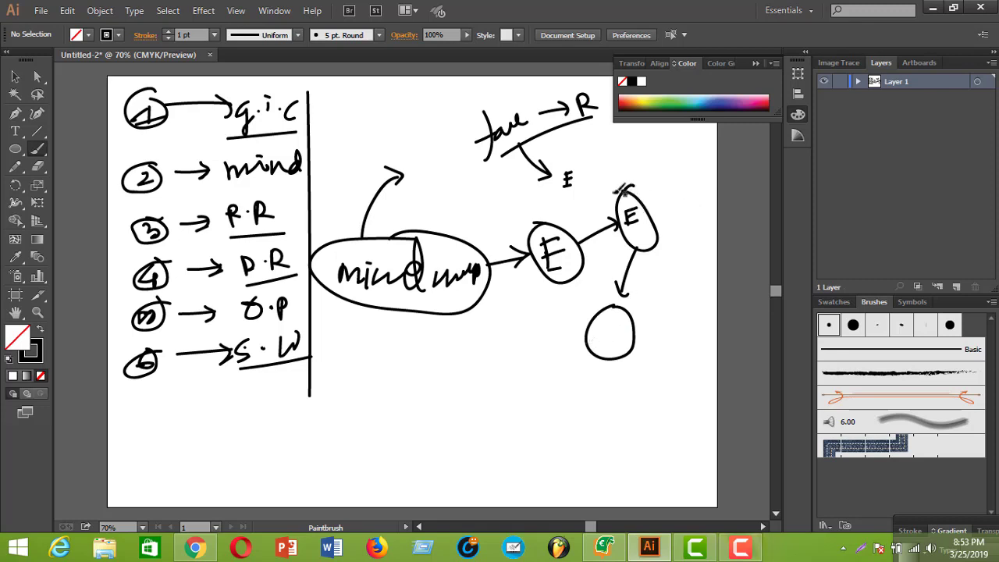
Paint a second arrow off the first circled "E", glance at the elephant picture in Chrome, and write "T" in Illustrator's empty circle
mouse_move(553, 222)
left_mouse_down()
mouse_move(615, 191)
mouse_move(597, 213)
left_mouse_up()
left_click(196, 546)
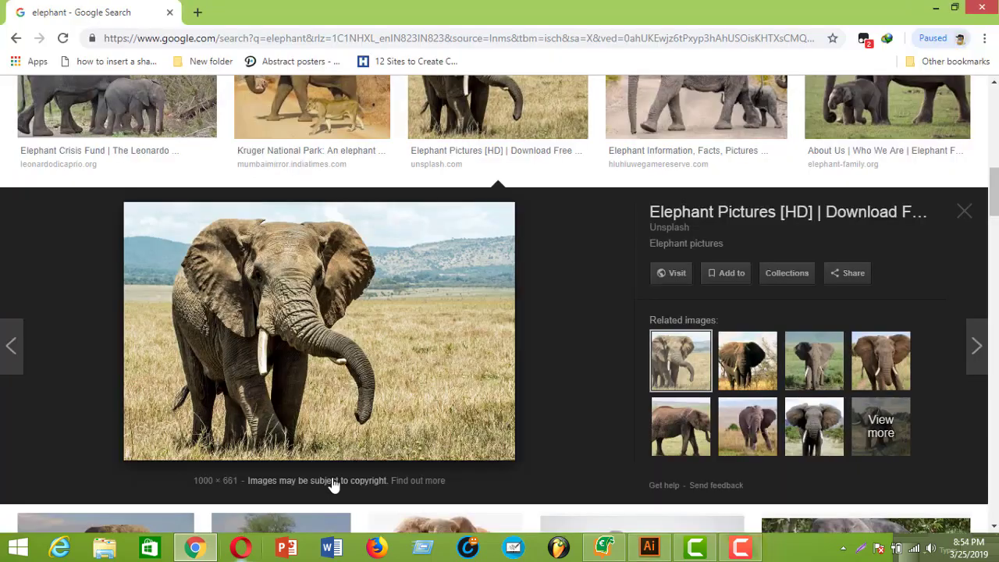
left_click(935, 7)
mouse_move(599, 334)
left_mouse_down()
mouse_move(629, 319)
mouse_move(612, 341)
left_mouse_up()
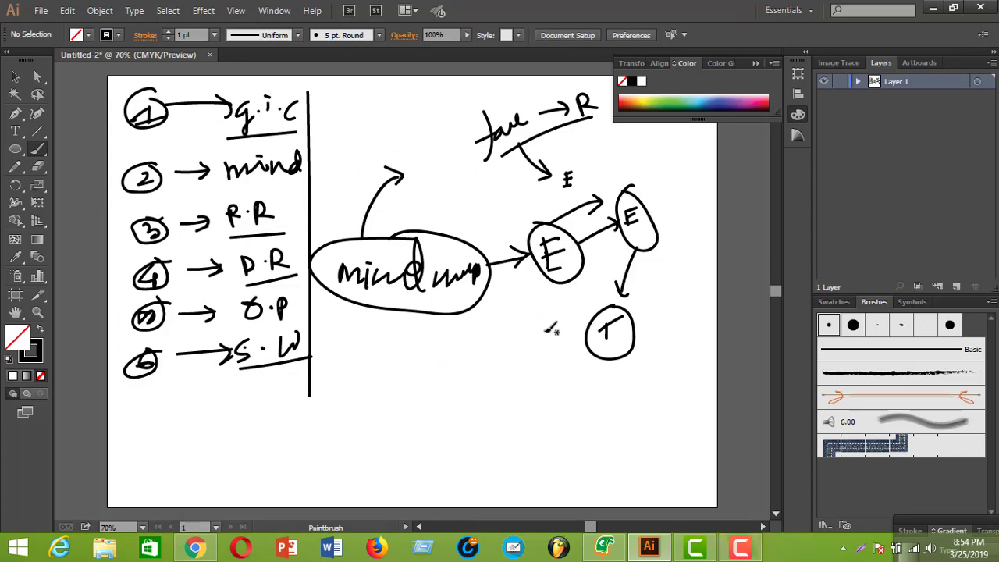
Paint an arrow from the "T" circle to a circled "Big", and a downward arrow from the "mind map" oval
mouse_move(629, 316)
left_mouse_down()
mouse_move(553, 372)
mouse_move(568, 379)
mouse_move(575, 426)
mouse_move(527, 388)
left_mouse_up()
mouse_move(509, 426)
left_mouse_down()
mouse_move(555, 412)
mouse_move(541, 443)
left_mouse_up()
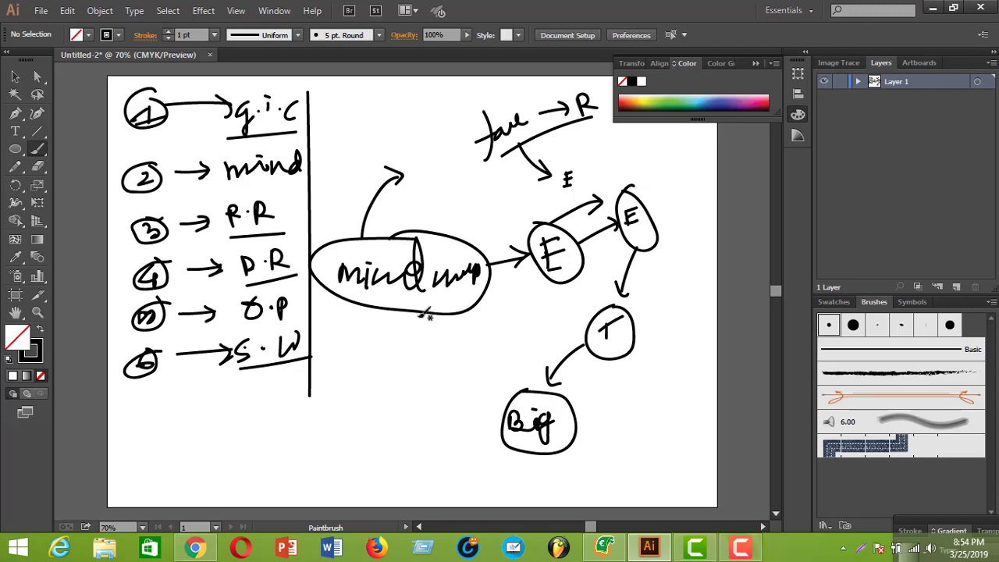
left_click_drag(421, 312, 413, 394)
left_click_drag(400, 376, 433, 385)
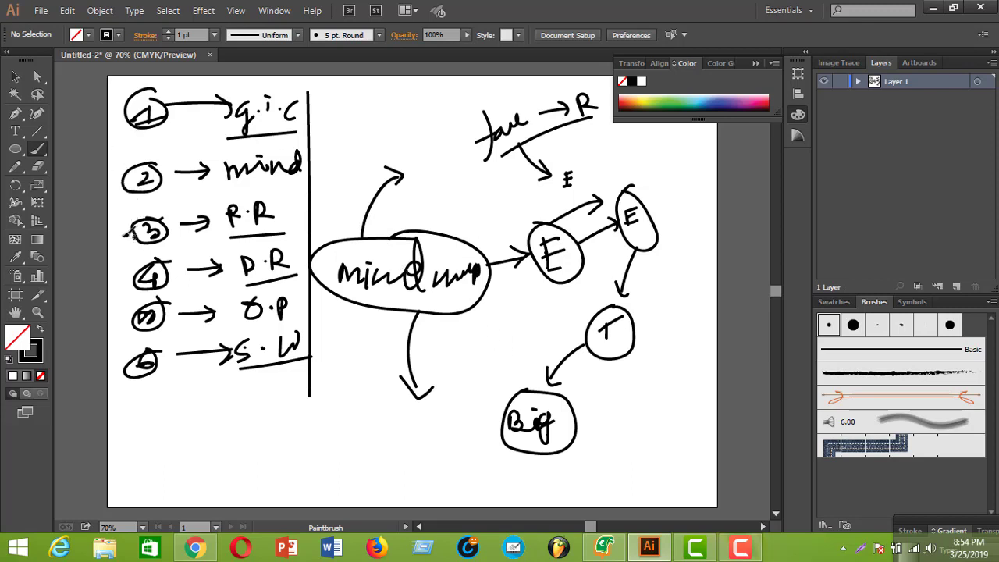
Paint tick marks on list items 3 and 5 and the "Big" node, and circle the initials beside item 4
left_click_drag(127, 233, 167, 217)
left_click_drag(119, 329, 171, 303)
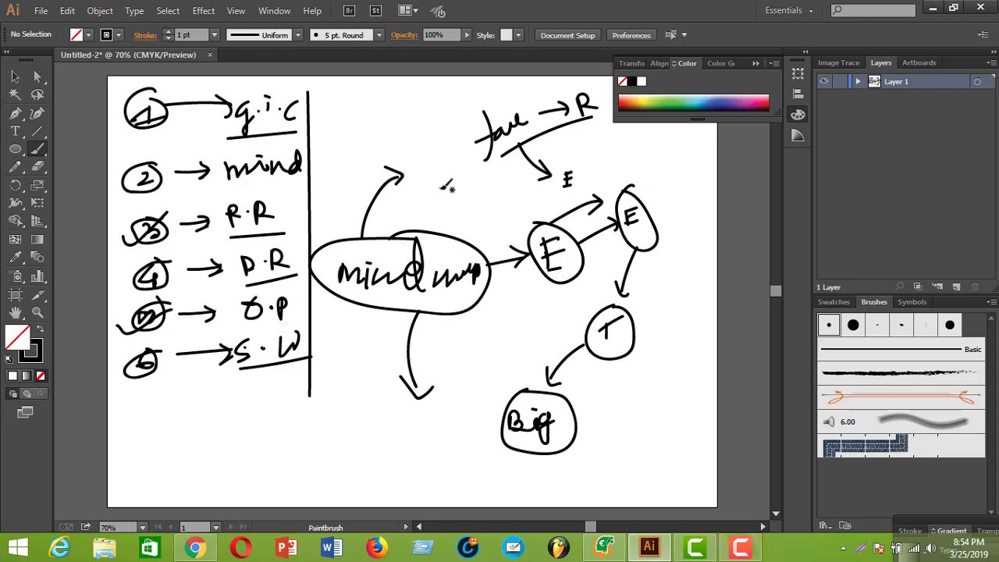
mouse_move(263, 241)
left_mouse_down()
mouse_move(246, 274)
mouse_move(280, 280)
mouse_move(295, 261)
mouse_move(289, 230)
mouse_move(249, 239)
mouse_move(285, 252)
left_mouse_up()
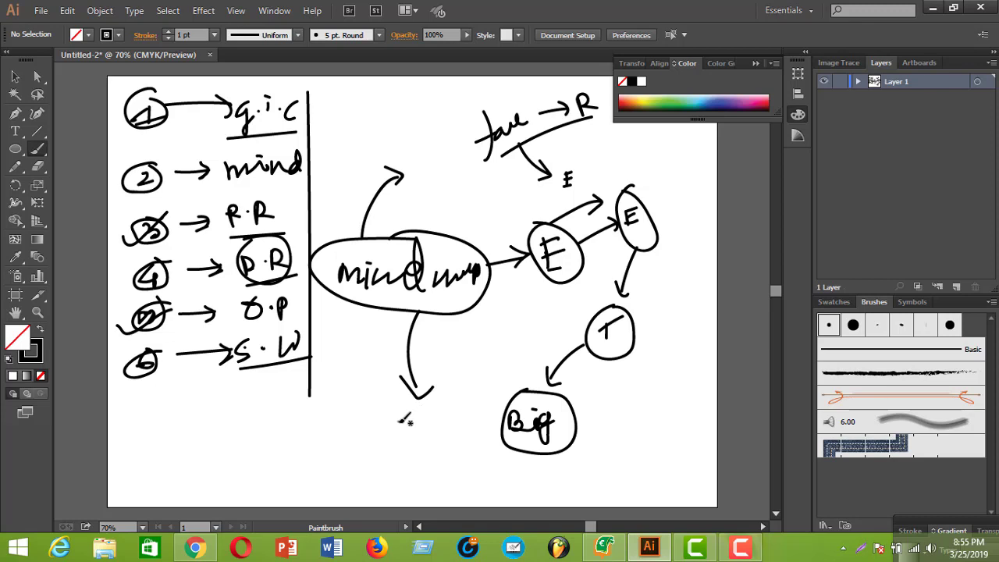
mouse_move(484, 395)
left_mouse_down()
mouse_move(526, 379)
mouse_move(505, 386)
mouse_move(538, 389)
left_mouse_up()
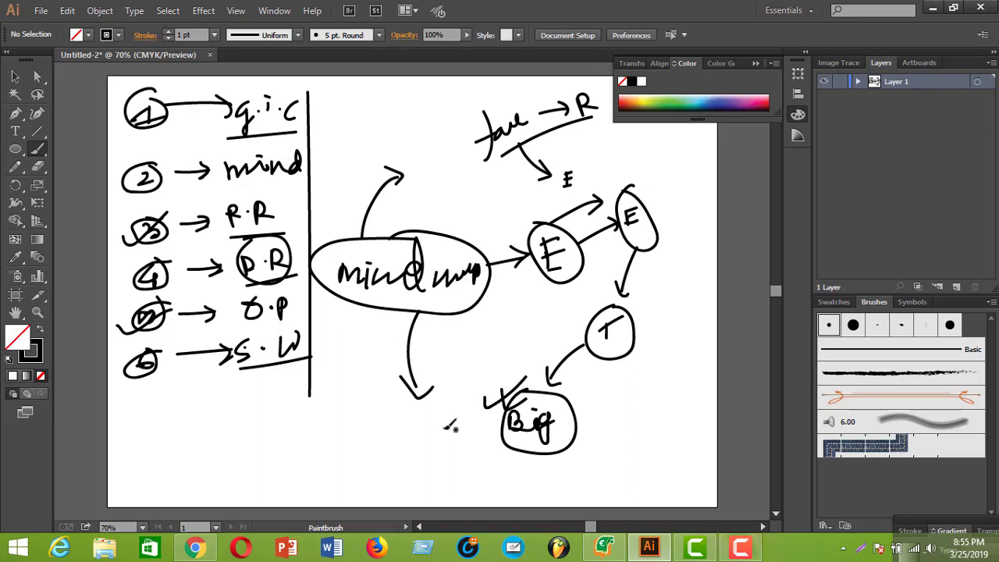
Handwrite a circled "H.W" below the oval's downward arrow, and paint another arrow from the oval to a circled "J"
mouse_move(408, 420)
left_mouse_down()
mouse_move(407, 446)
mouse_move(428, 430)
left_mouse_up()
mouse_move(427, 418)
left_mouse_down()
mouse_move(428, 442)
mouse_move(466, 414)
left_mouse_up()
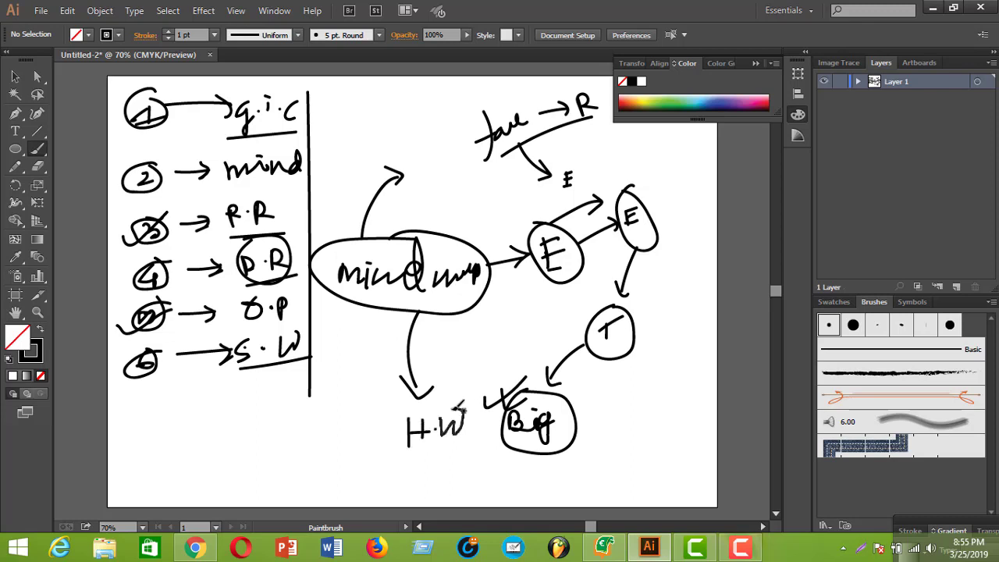
mouse_move(379, 407)
left_mouse_down()
mouse_move(468, 395)
mouse_move(425, 449)
mouse_move(419, 404)
left_mouse_up()
mouse_move(457, 315)
left_mouse_down()
mouse_move(478, 339)
mouse_move(492, 335)
mouse_move(485, 350)
mouse_move(541, 330)
mouse_move(502, 333)
mouse_move(518, 359)
left_mouse_up()
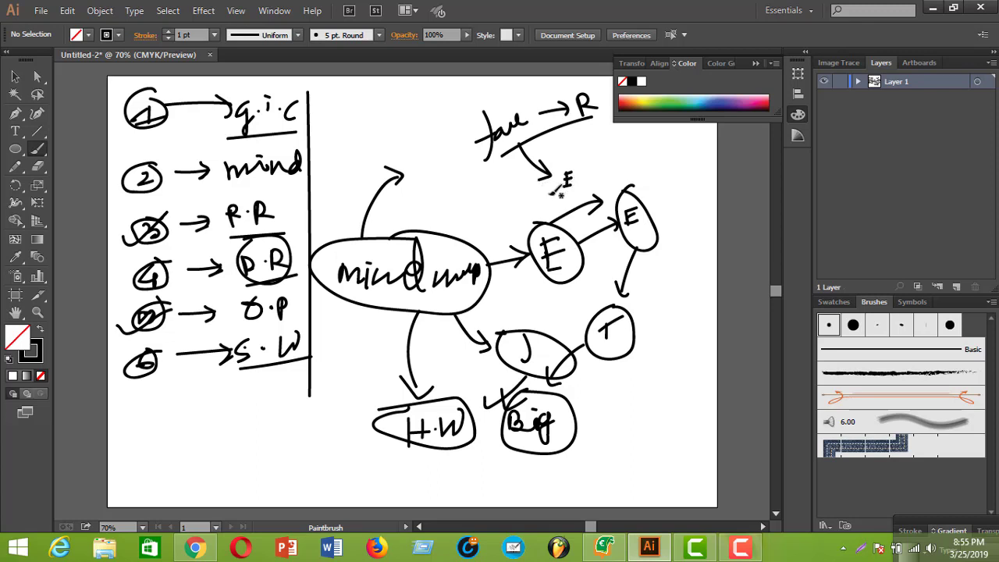
Create a new A3 document of 1190.55 × 841.89 pt with one artboard
left_click(40, 10)
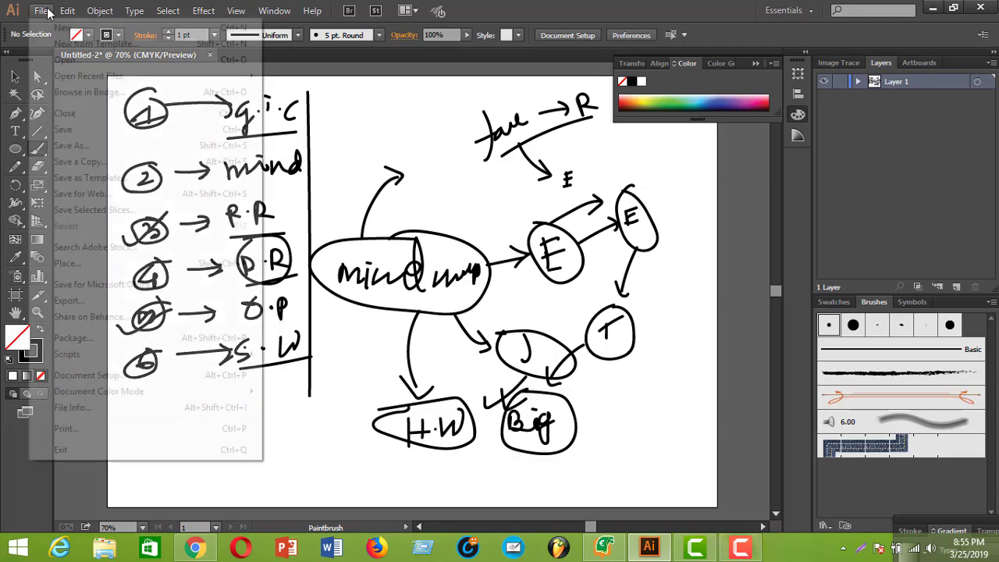
left_click(63, 28)
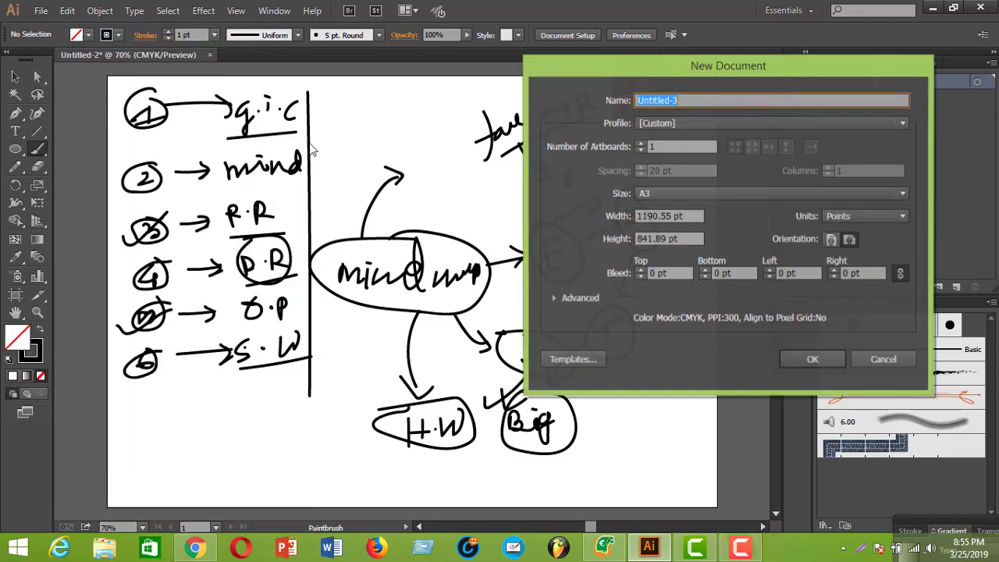
left_click(812, 360)
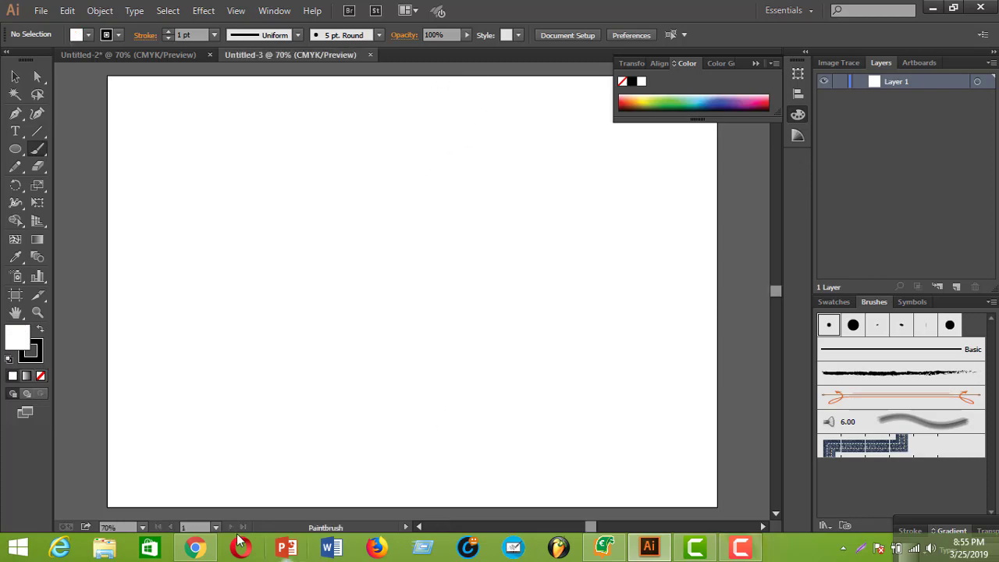
Switch to Chrome and save the Unsplash elephant picture to the Desktop as a JPEG under its suggested file name
left_click(195, 546)
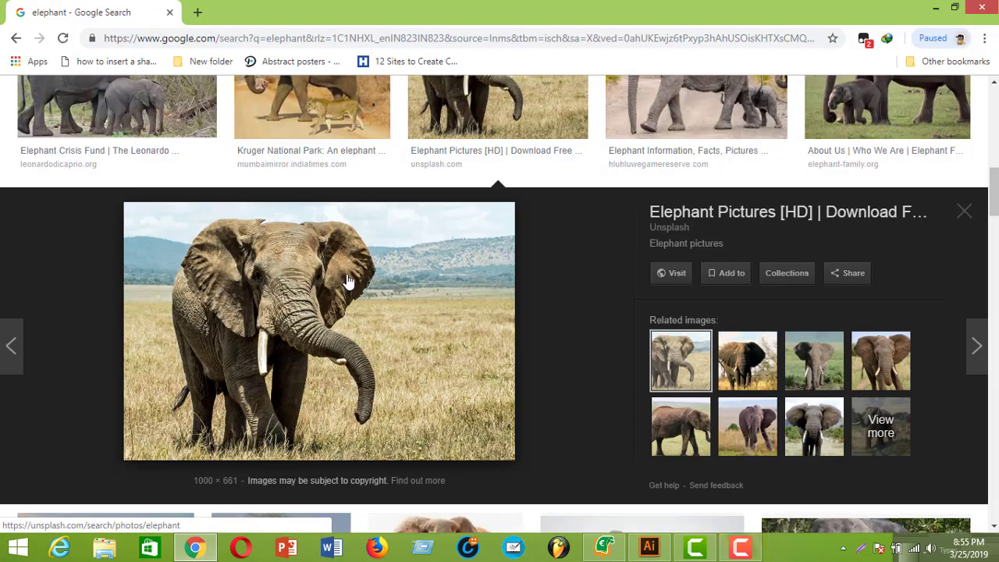
right_click(349, 275)
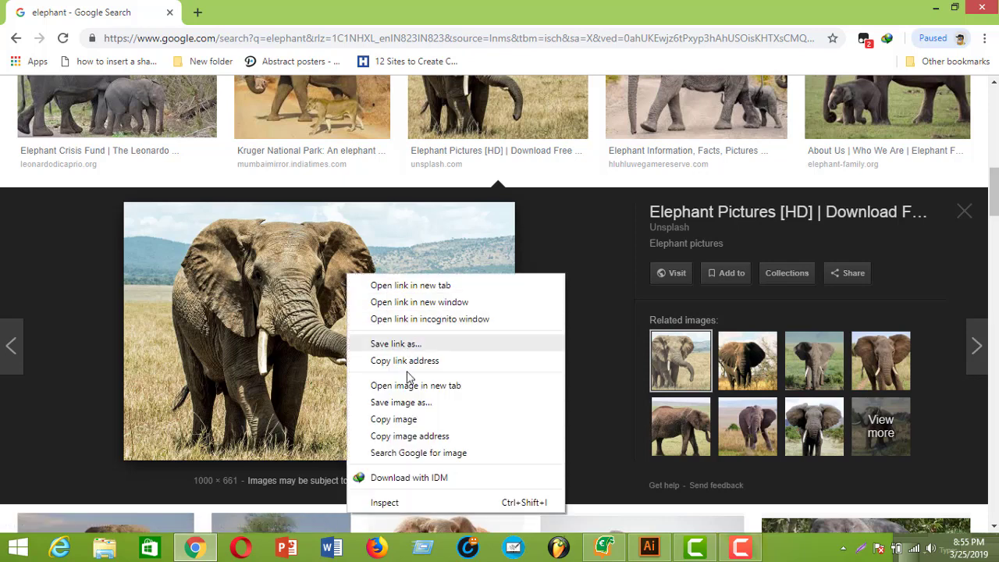
left_click(406, 403)
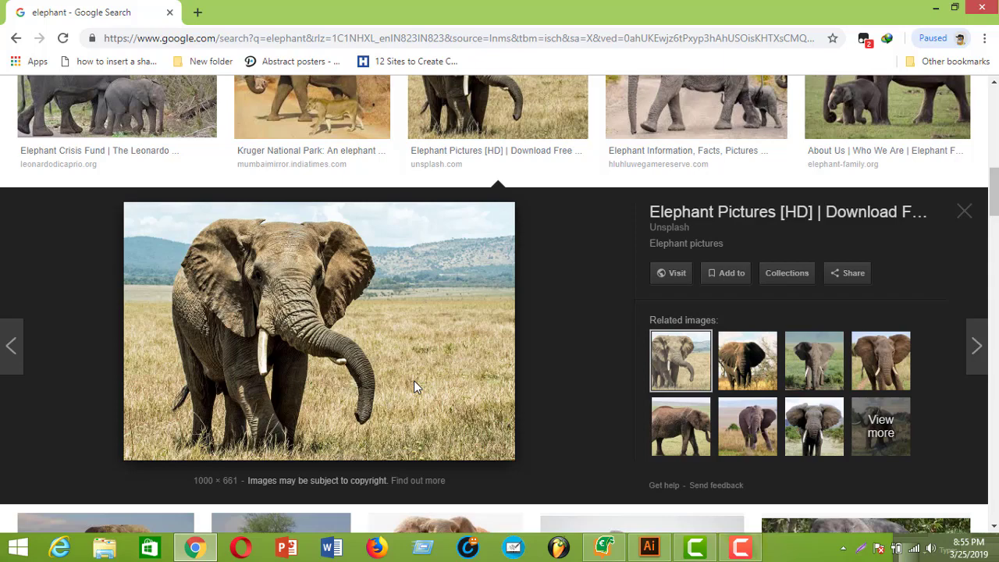
right_click(413, 380)
key("v")
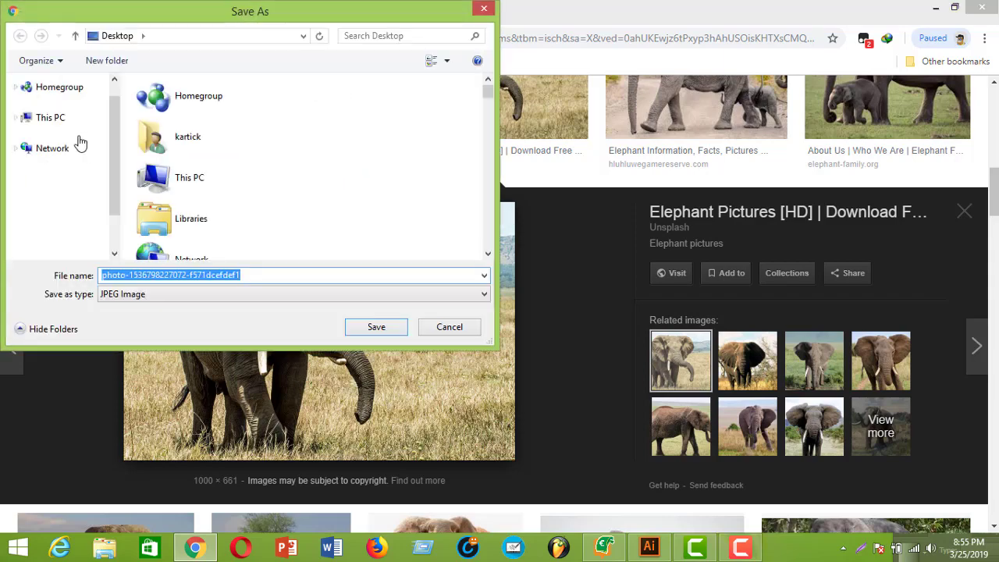
left_click(62, 114)
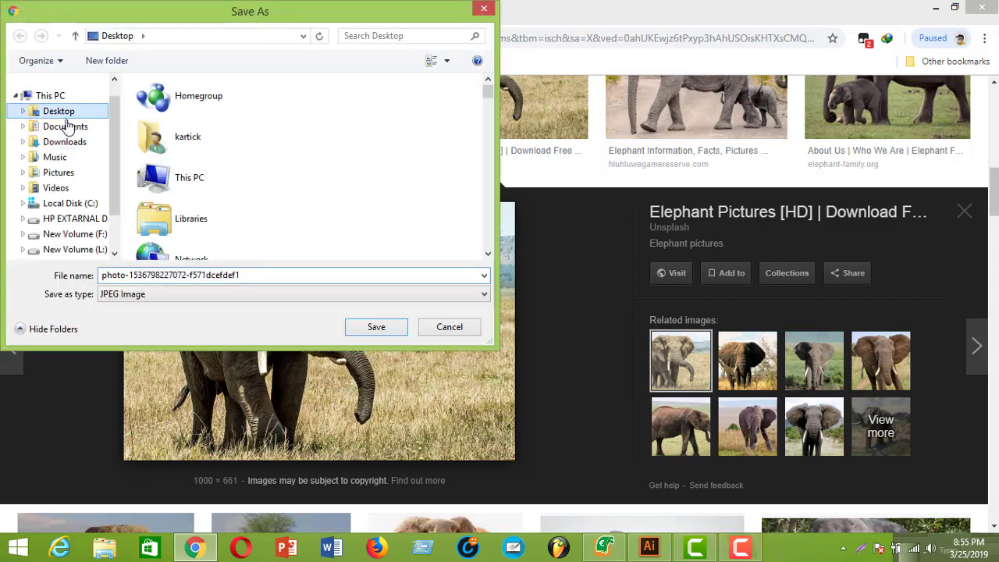
left_click(377, 328)
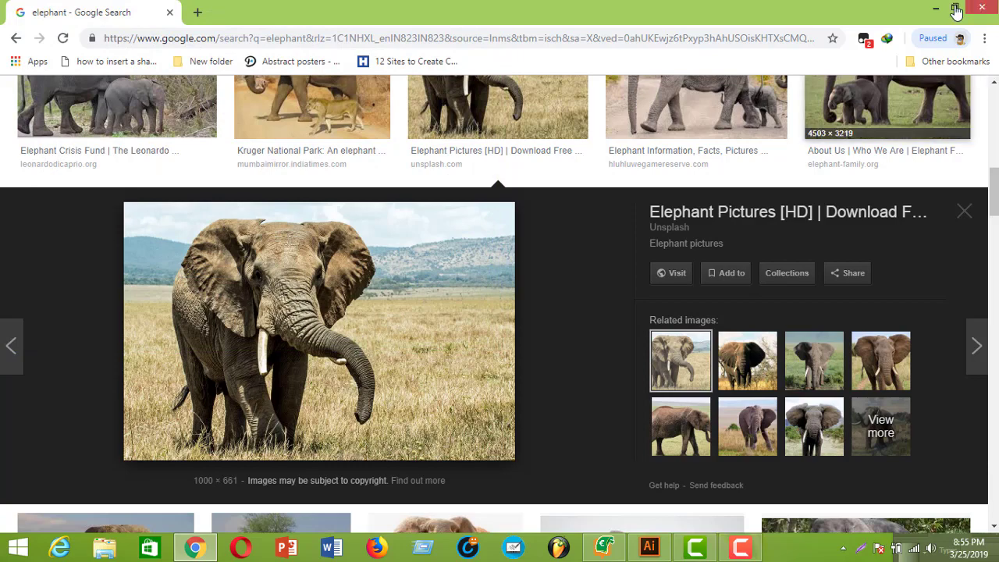
left_click(937, 10)
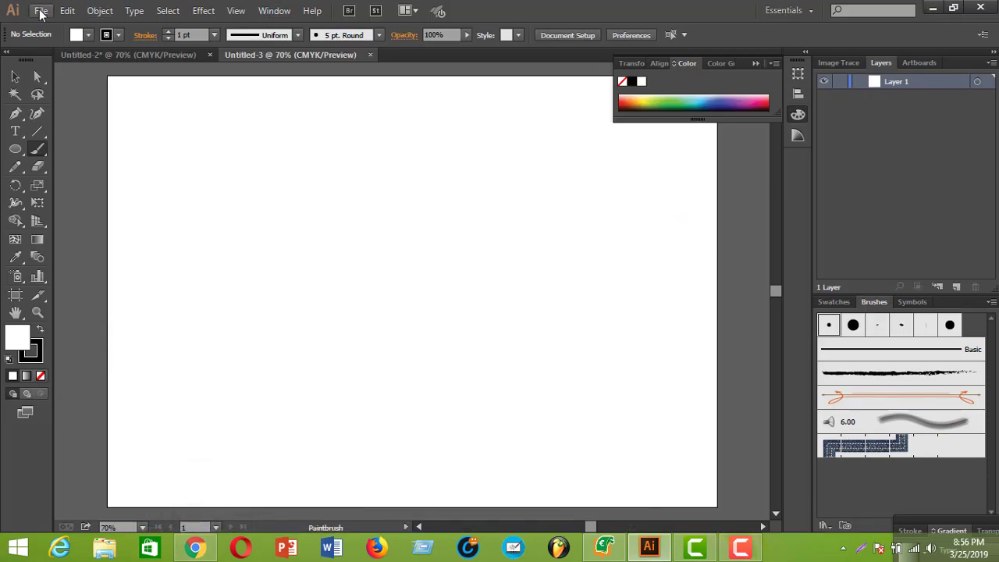
key("ctrl+o")
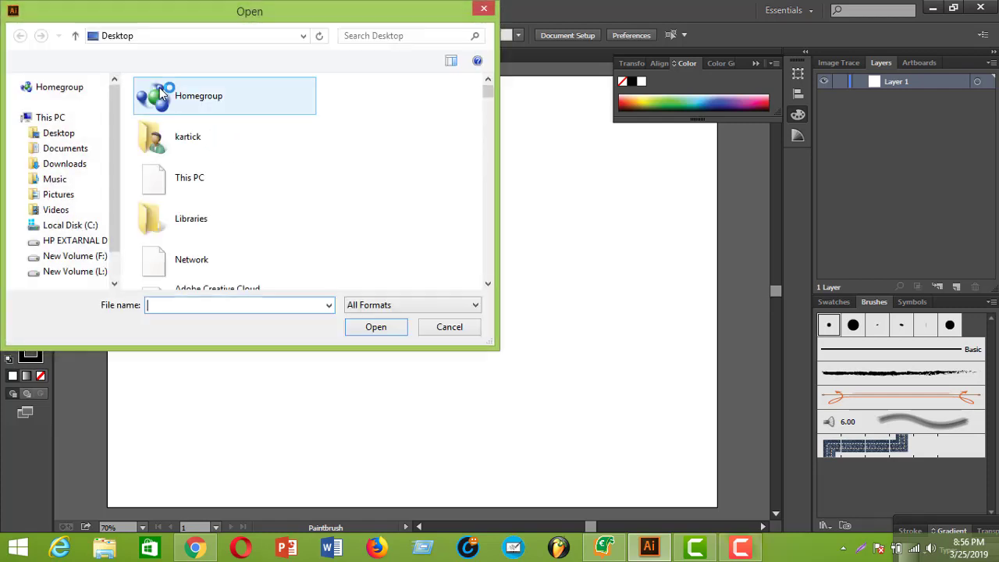
left_click(83, 128)
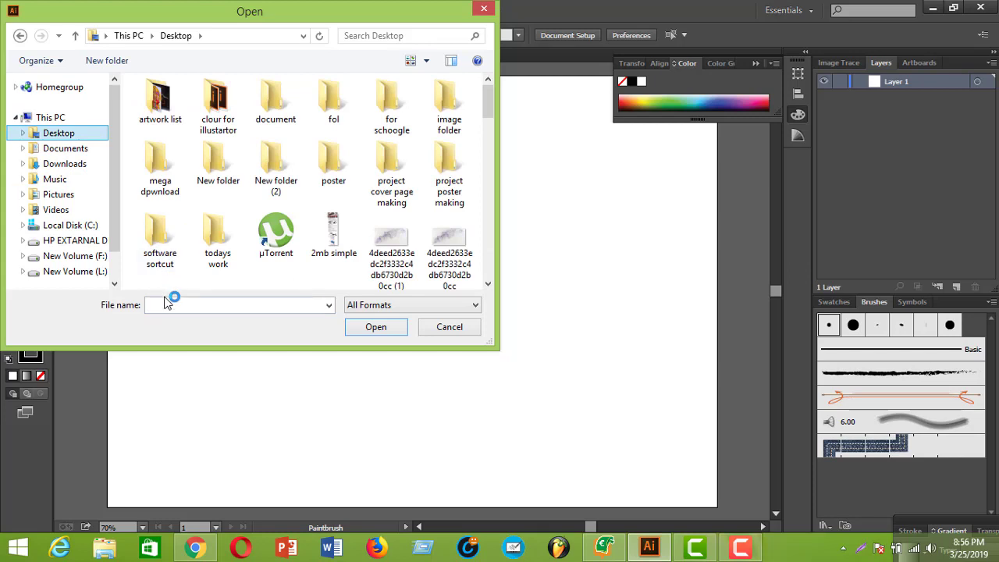
left_click(166, 304)
type("p")
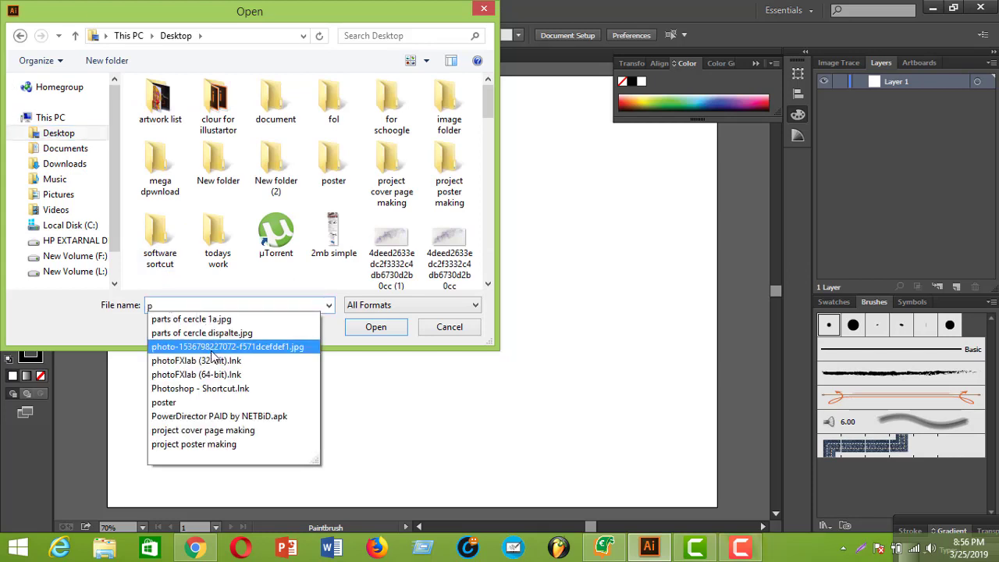
left_click(213, 351)
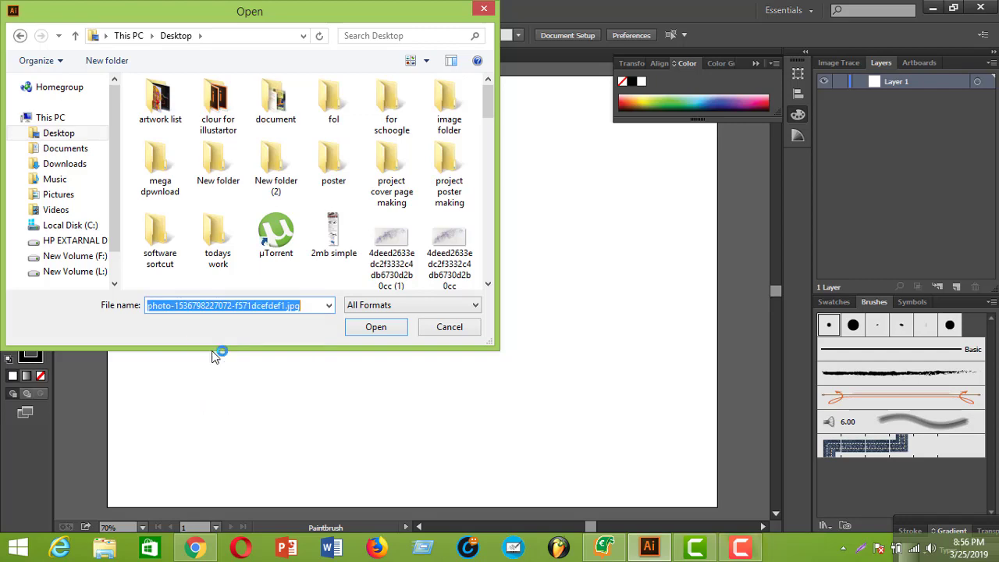
left_click(367, 327)
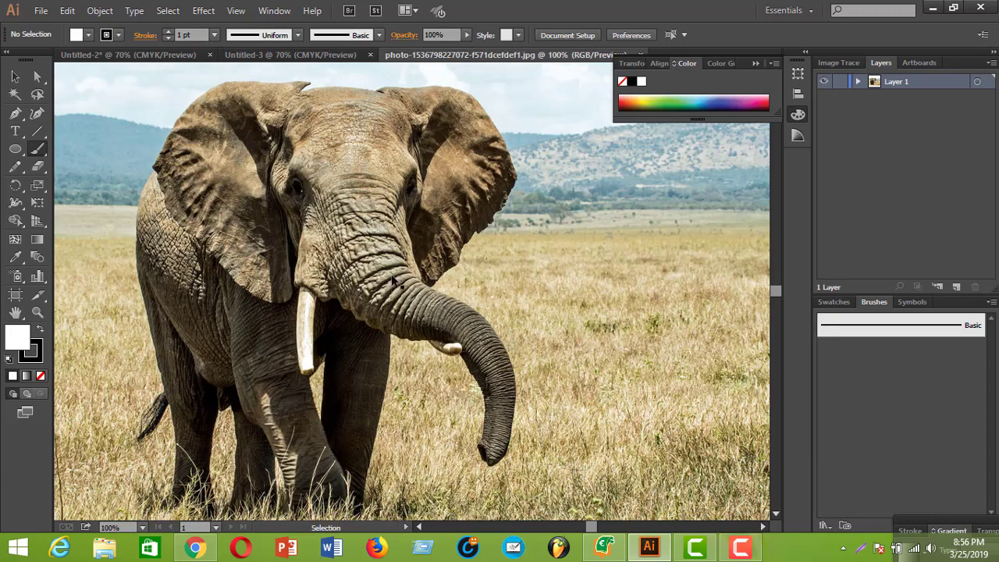
Move the elephant photo partly off the artboard's left edge, leaving blank drawing space beside it
key("ctrl+minus")
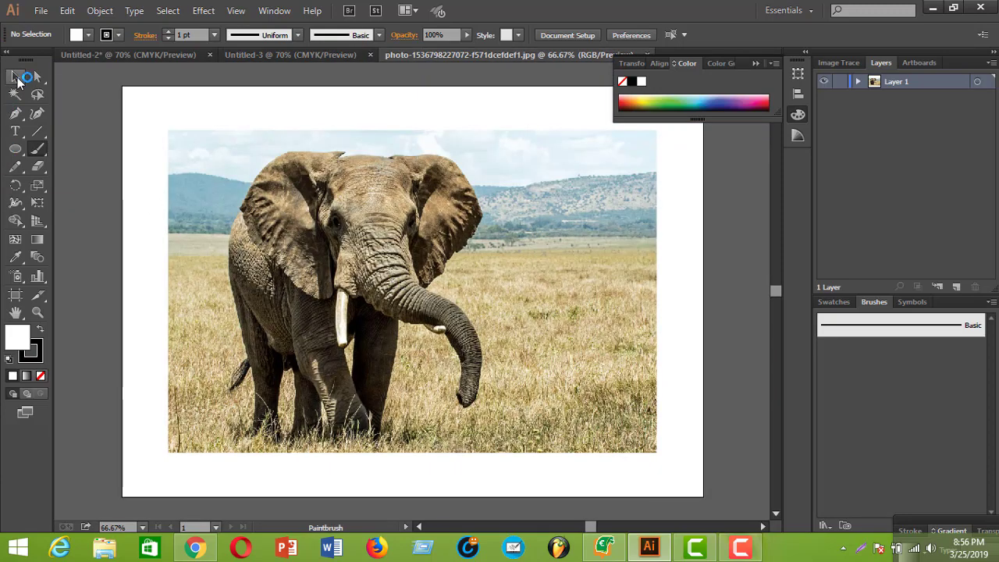
left_click(14, 76)
left_click(387, 215)
left_click_drag(388, 214, 217, 211)
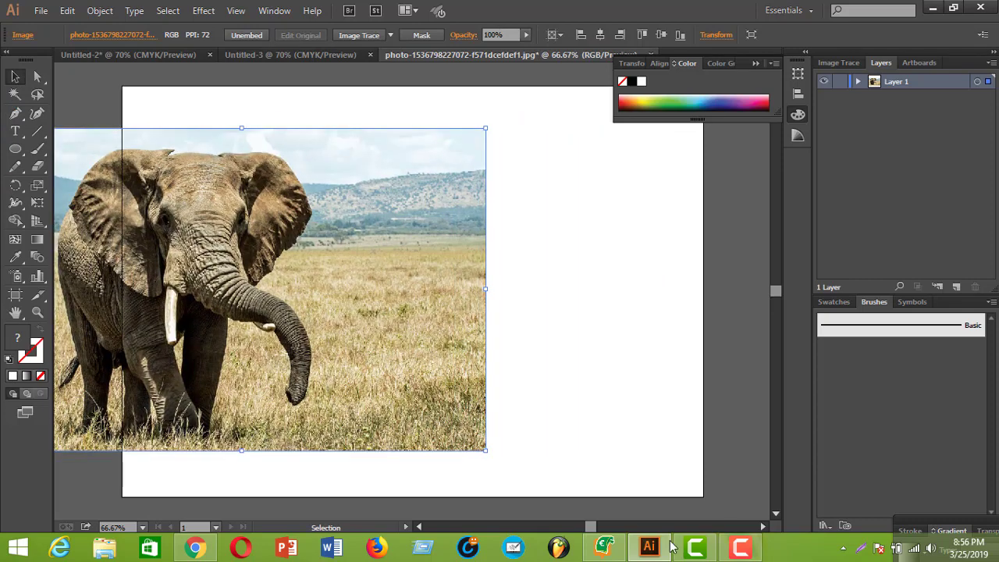
left_click_drag(596, 527, 587, 532)
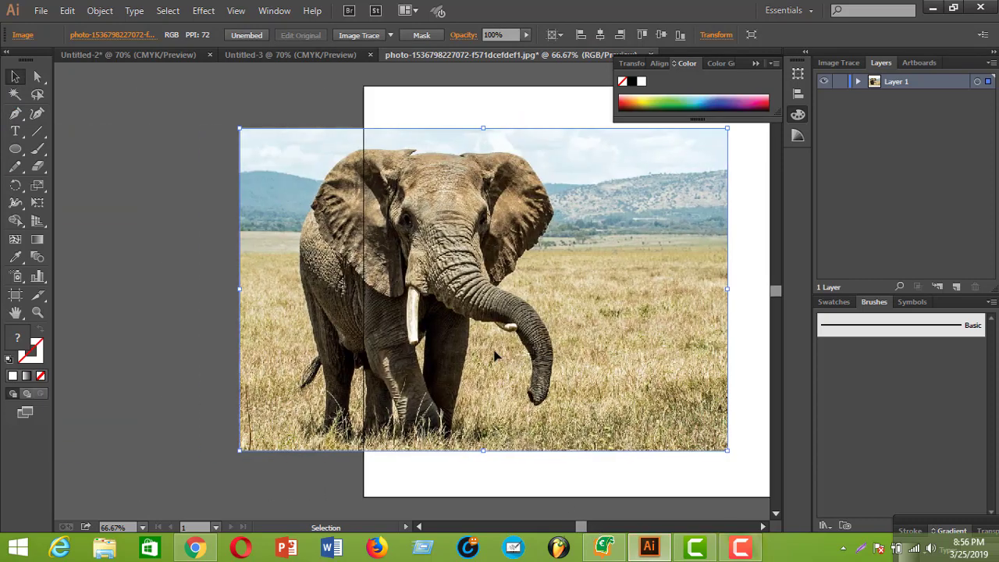
left_click_drag(496, 349, 419, 349)
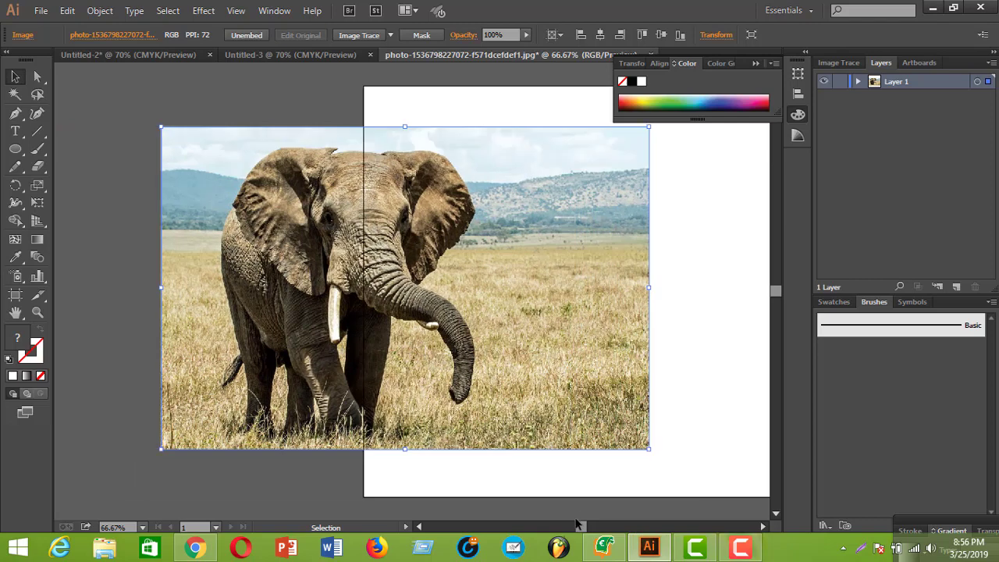
left_click_drag(580, 529, 588, 532)
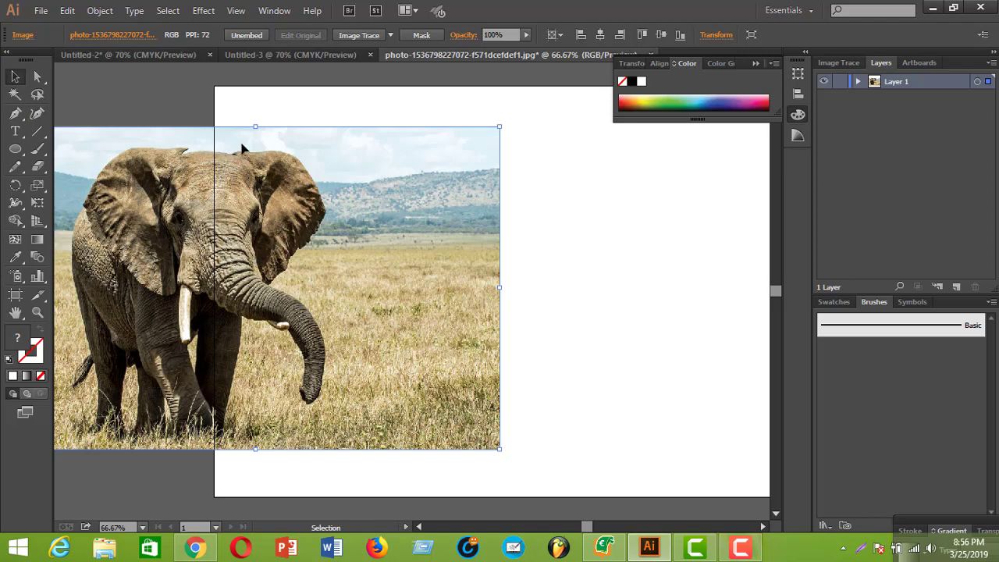
Draw a circle with the Ellipse tool on the blank artboard area beside the elephant photo
left_click_drag(14, 148, 78, 183)
left_click(41, 372)
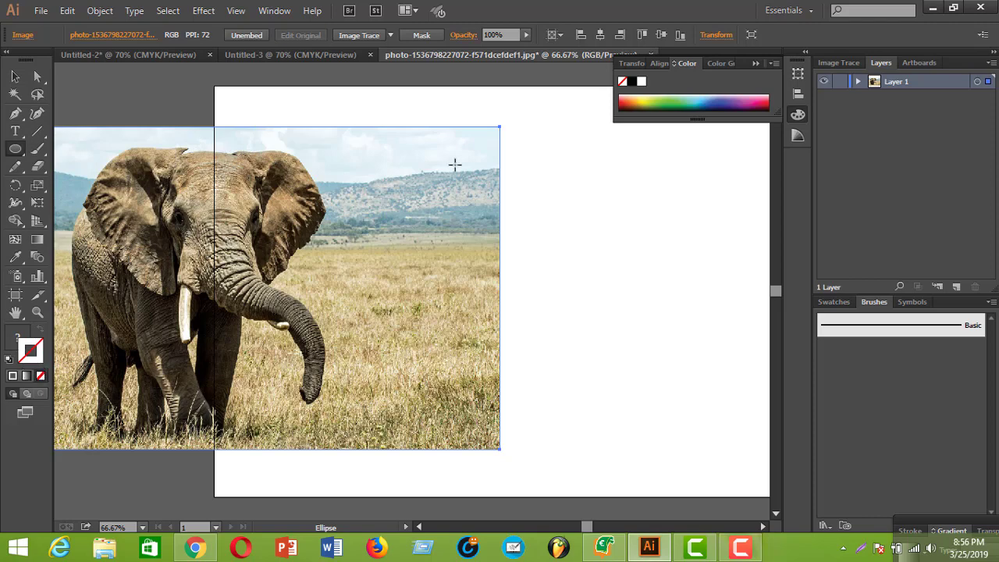
left_click(632, 81)
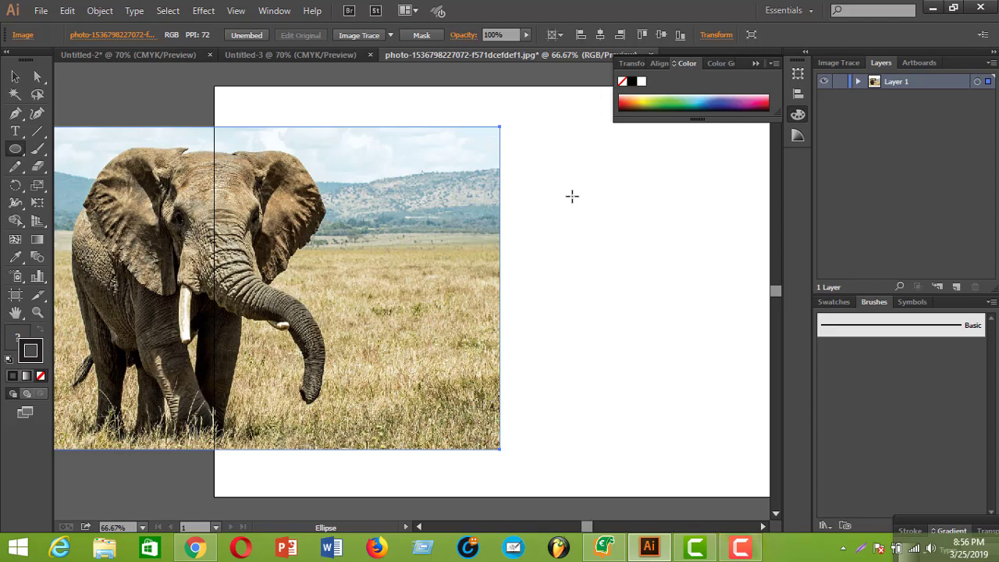
left_click_drag(600, 188, 667, 250)
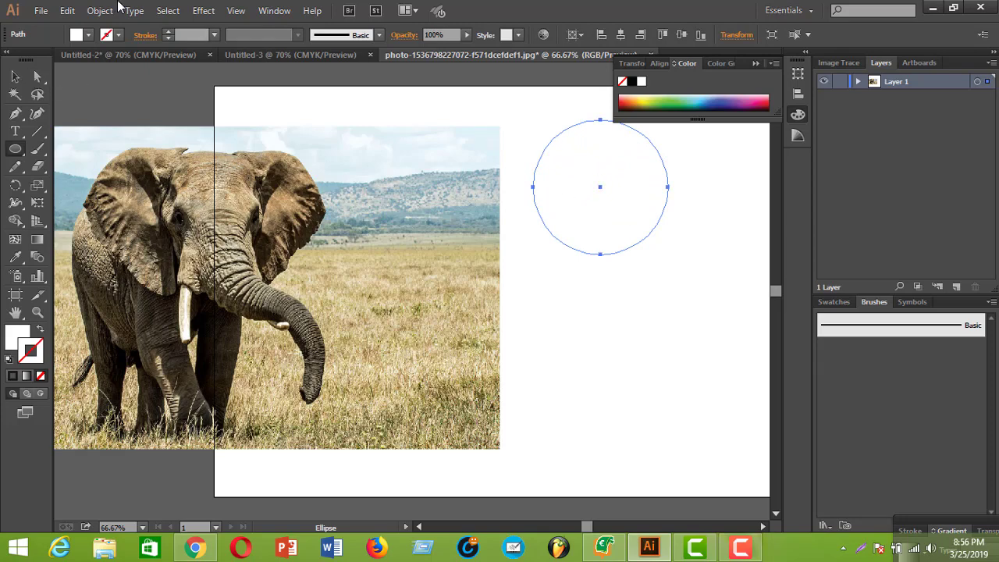
Give the circle a 6 pt black stroke and move it down and away from the elephant photo
left_click(168, 31)
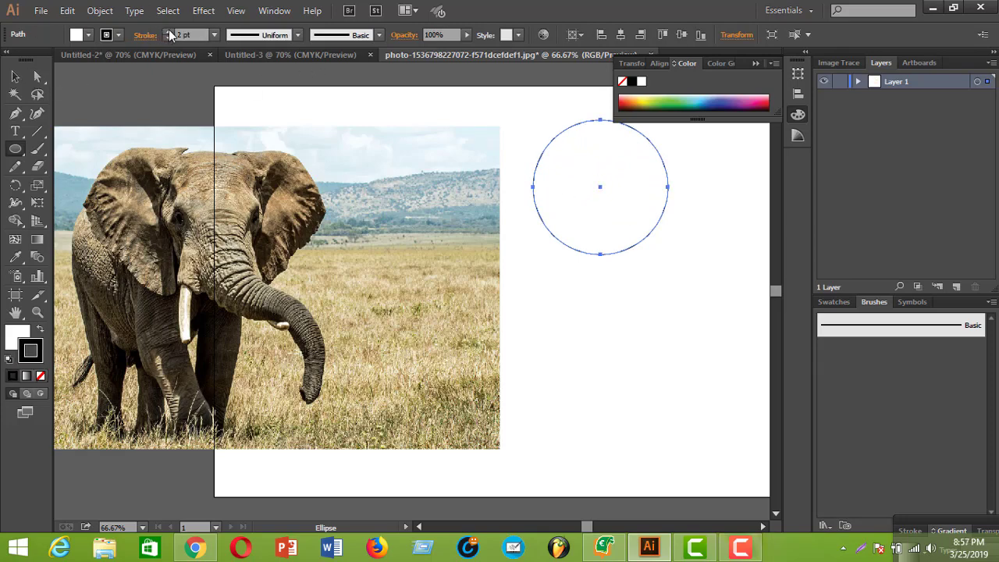
left_click(169, 32)
left_click(15, 76)
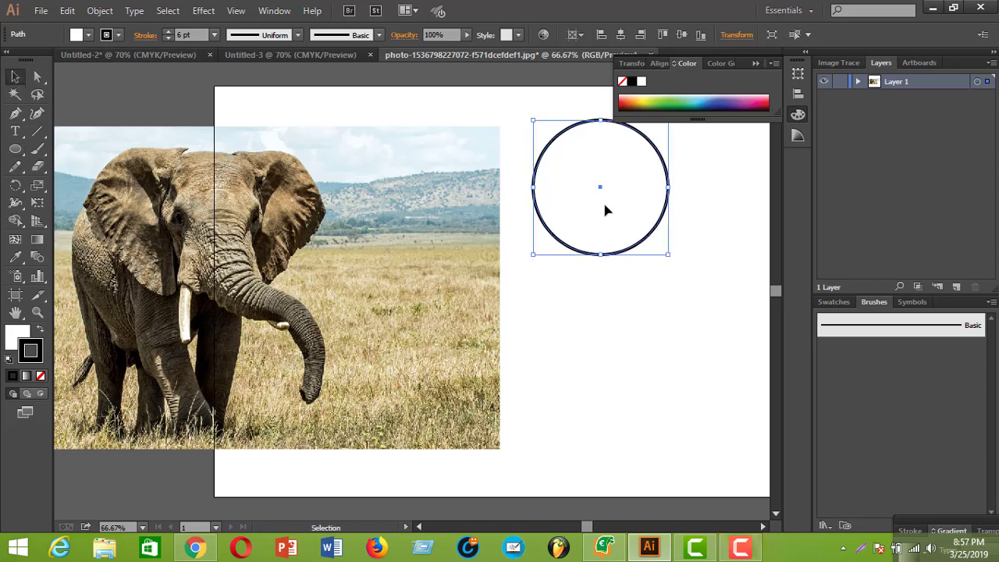
left_click_drag(601, 192, 635, 245)
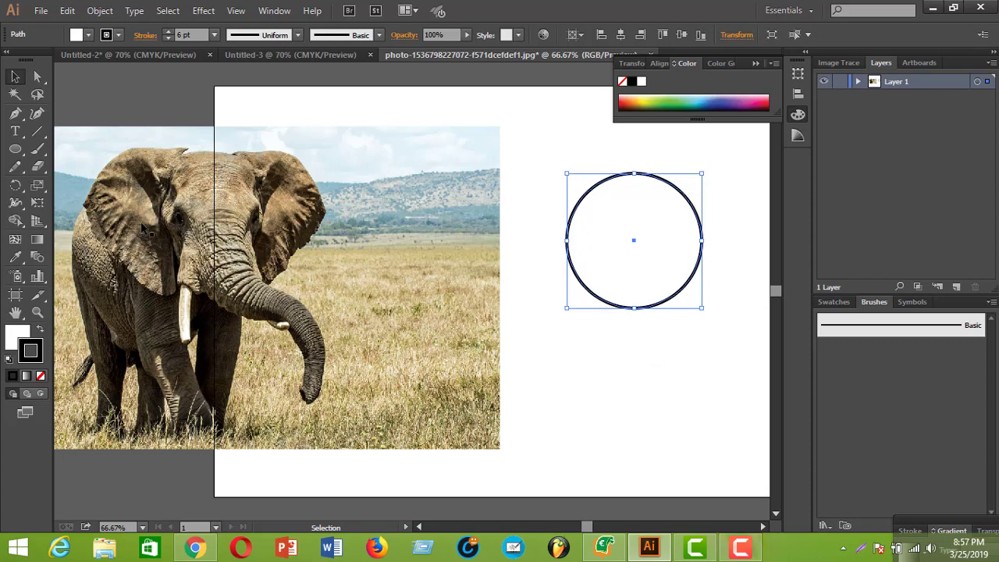
Draw a tall narrow rectangle for the trunk over the circle's lower half and shift it down slightly to centre it
left_click_drag(21, 158, 70, 148)
left_click_drag(612, 250, 664, 395)
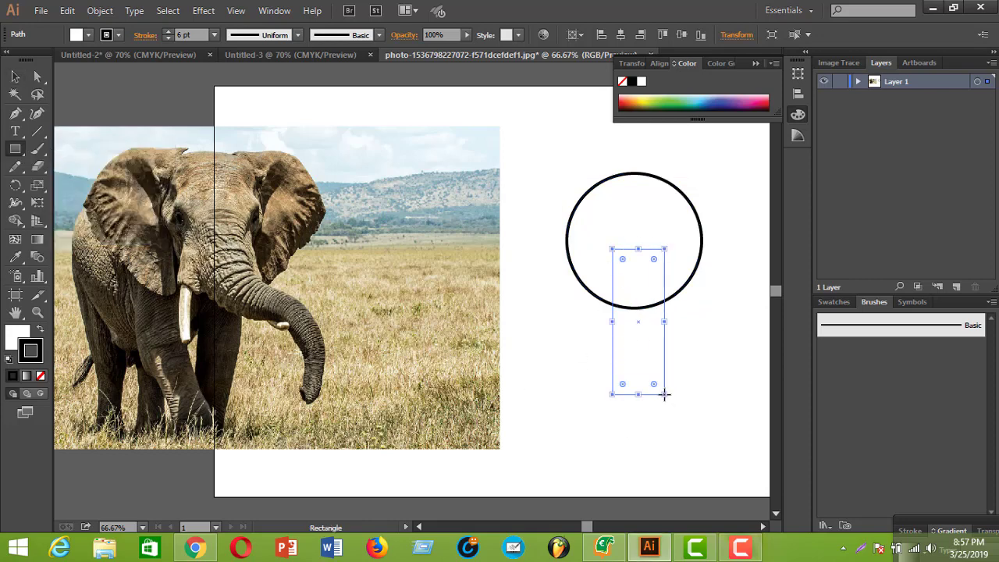
left_click(15, 77)
left_click_drag(638, 326, 636, 334)
left_click(685, 369)
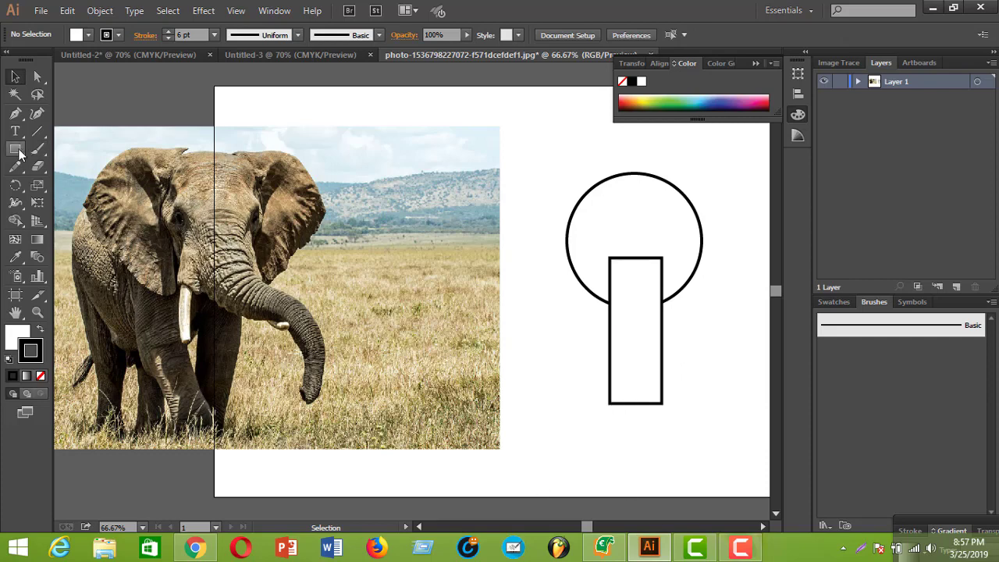
Draw a small circle against the rectangle's upper left side, duplicate it on the opposite side, and nudge the original slightly outward
left_click_drag(15, 148, 62, 182)
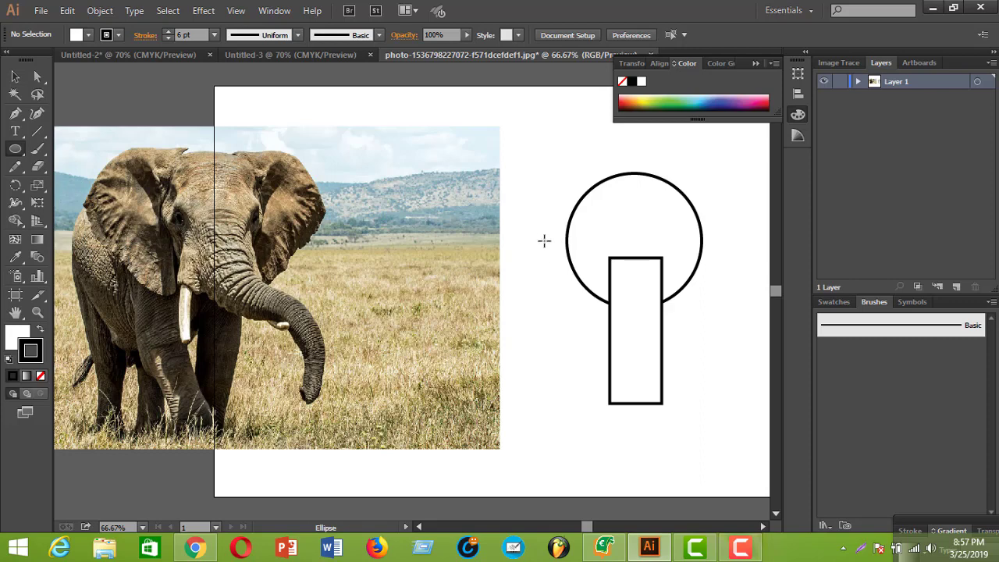
mouse_move(544, 240)
left_mouse_down()
mouse_move(613, 318)
mouse_move(611, 308)
left_mouse_up()
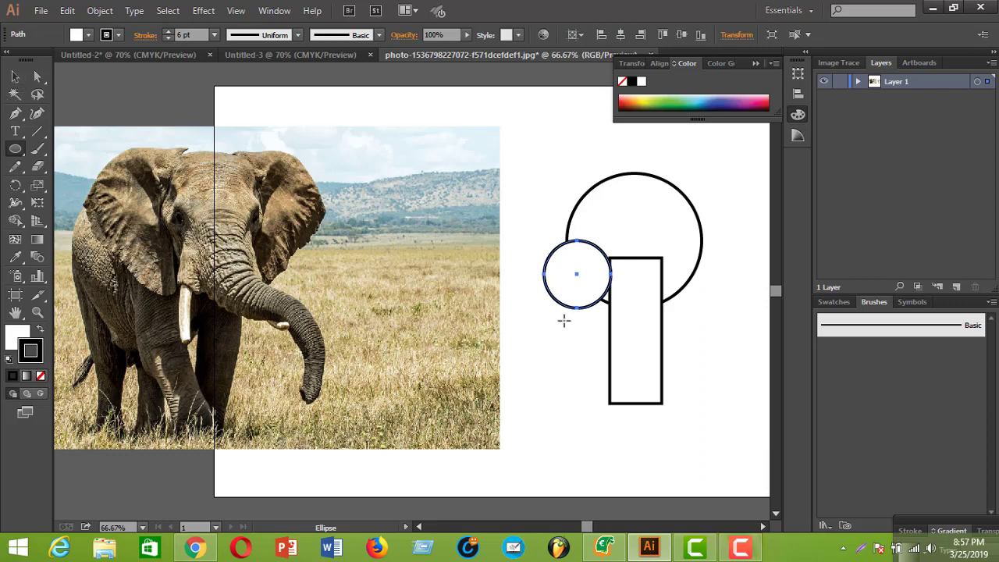
left_click(14, 76)
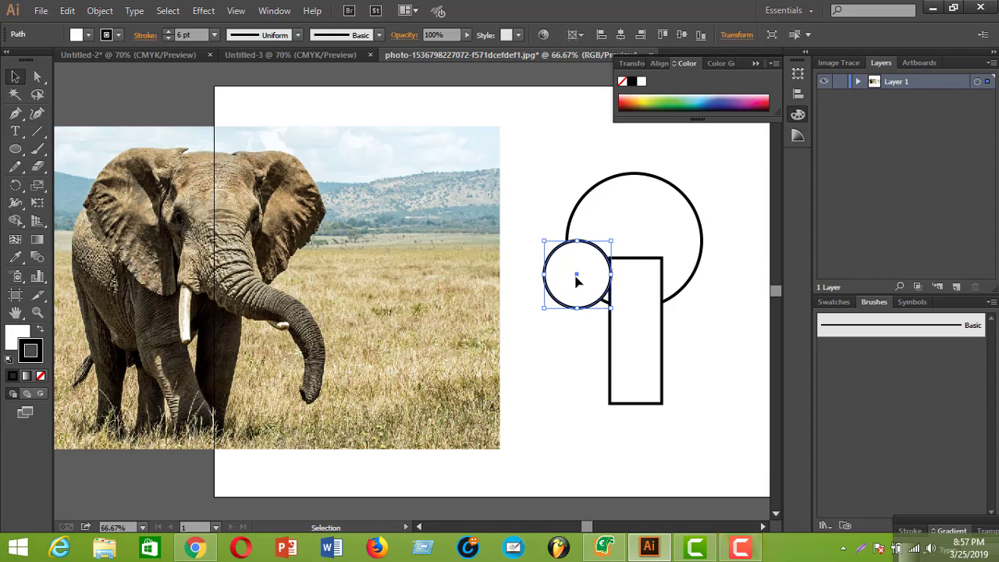
left_click_drag(577, 278, 695, 279)
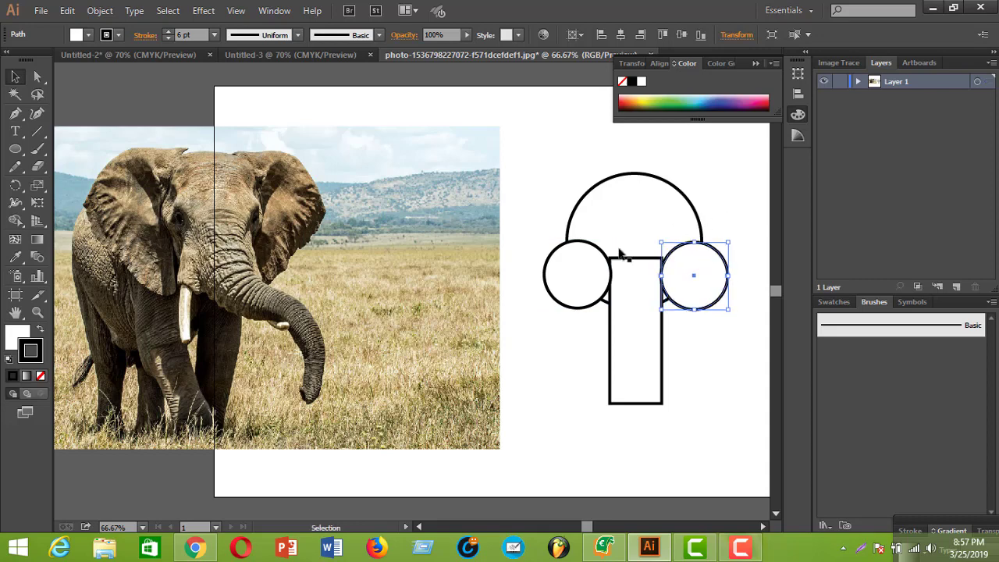
left_click(616, 254)
left_click(578, 274)
left_click_drag(578, 274, 574, 273)
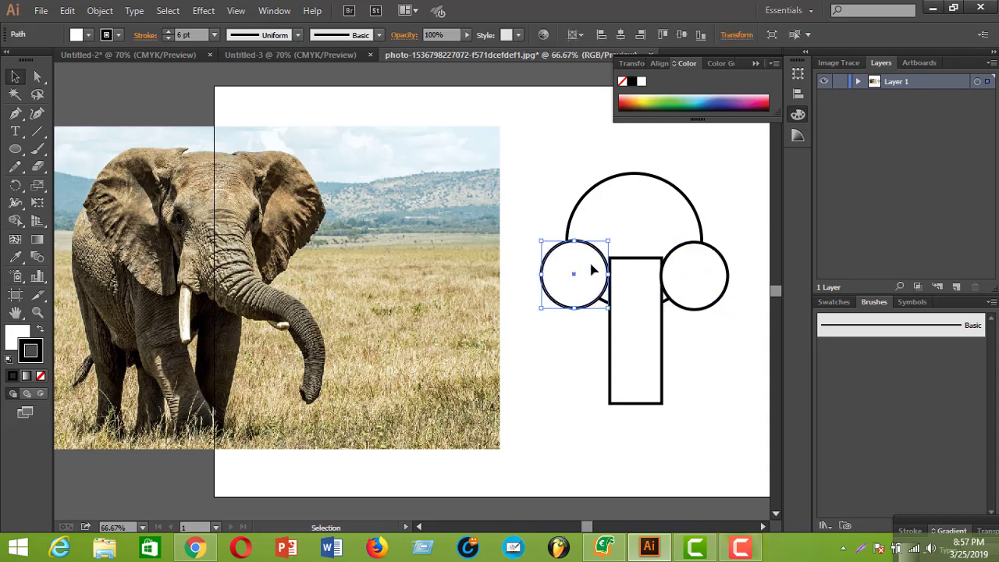
left_click(713, 181)
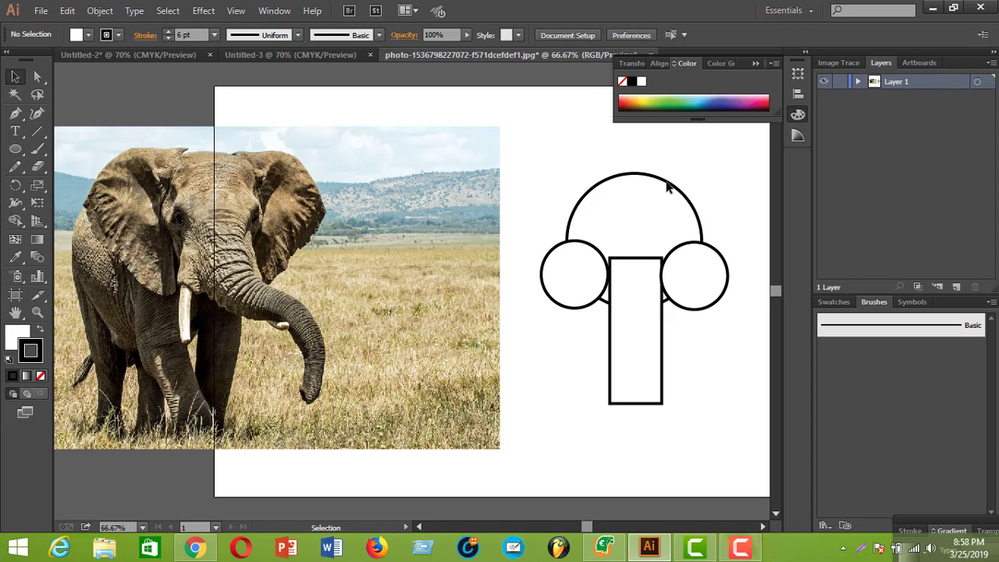
Duplicate the large head circle slightly up and to the left, and give the copy no fill and a black stroke
left_click(666, 182)
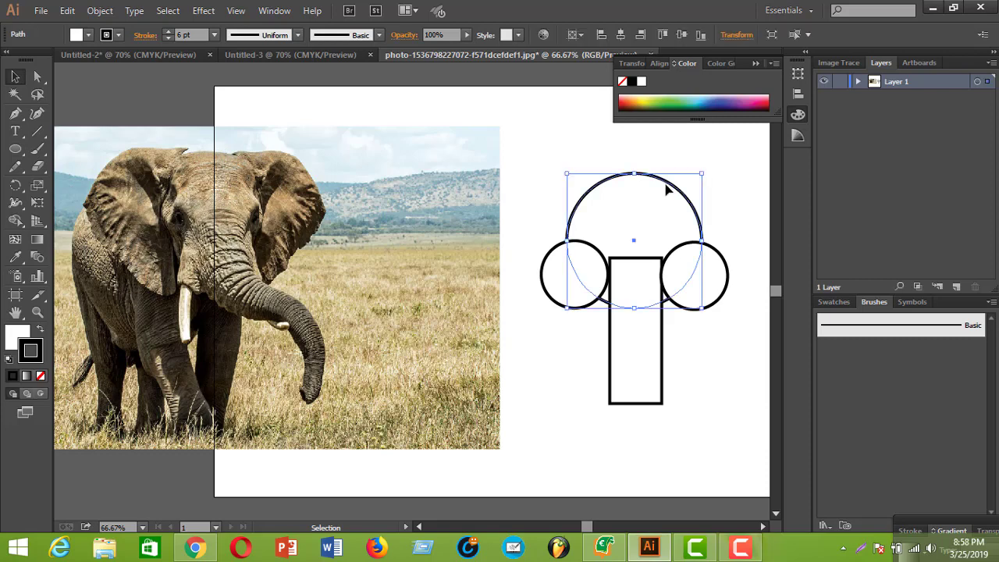
key("a")
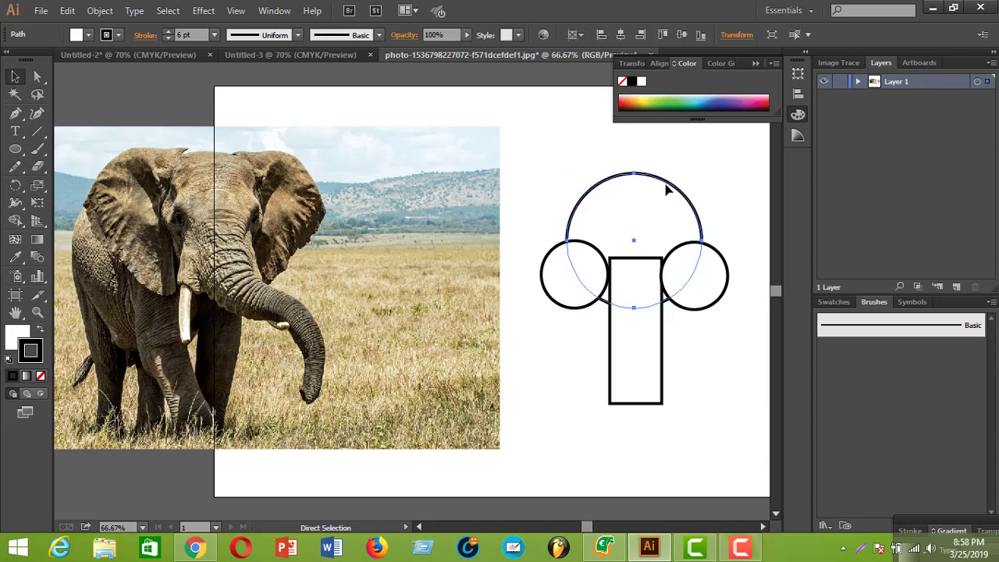
key("v")
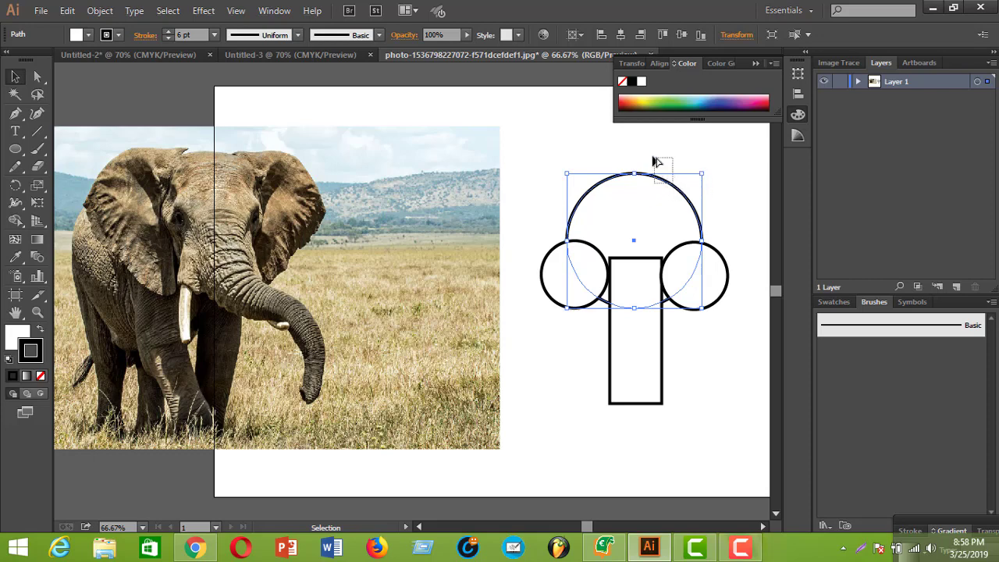
left_click_drag(677, 191, 591, 122)
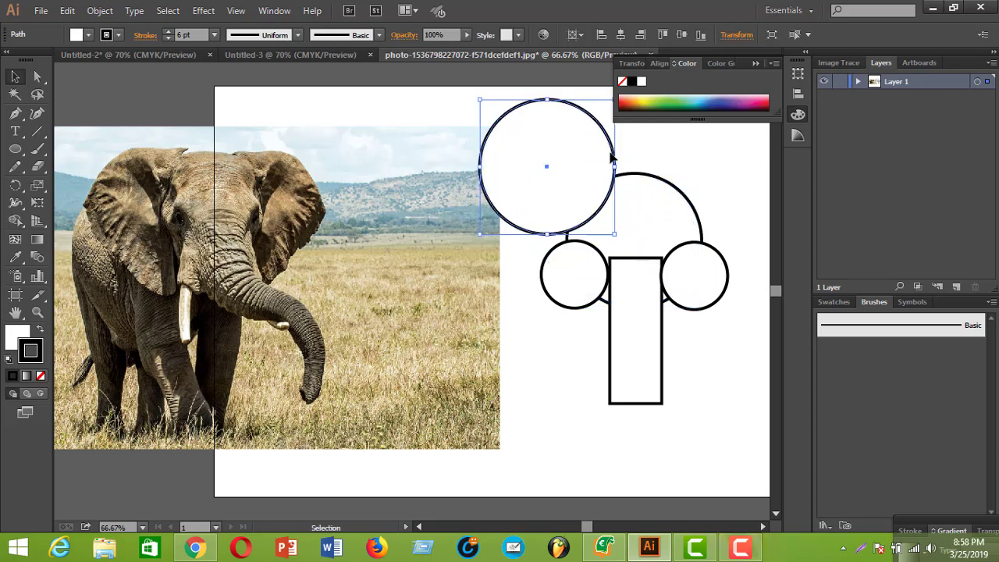
left_click_drag(615, 156, 694, 217)
left_click(41, 375)
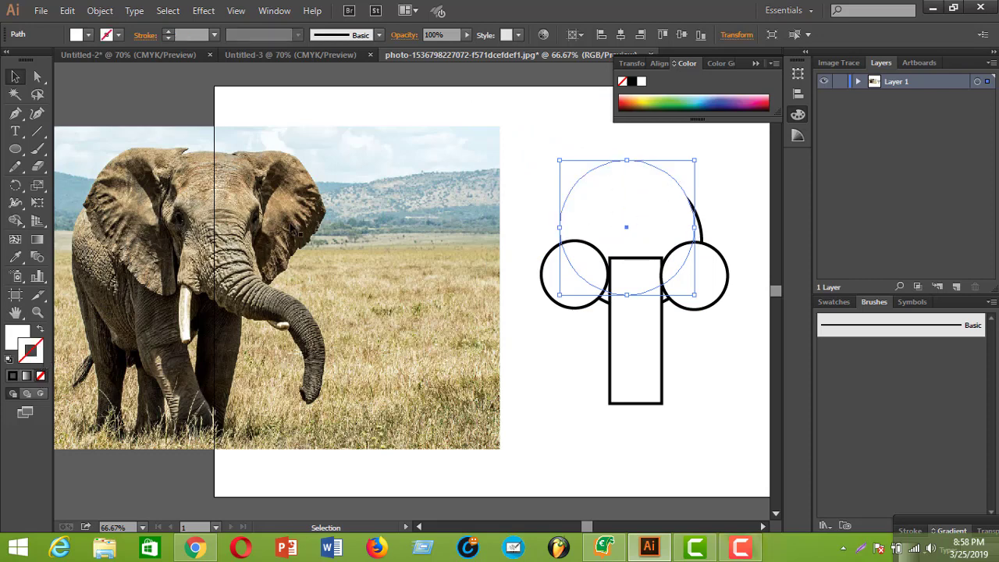
left_click(14, 377)
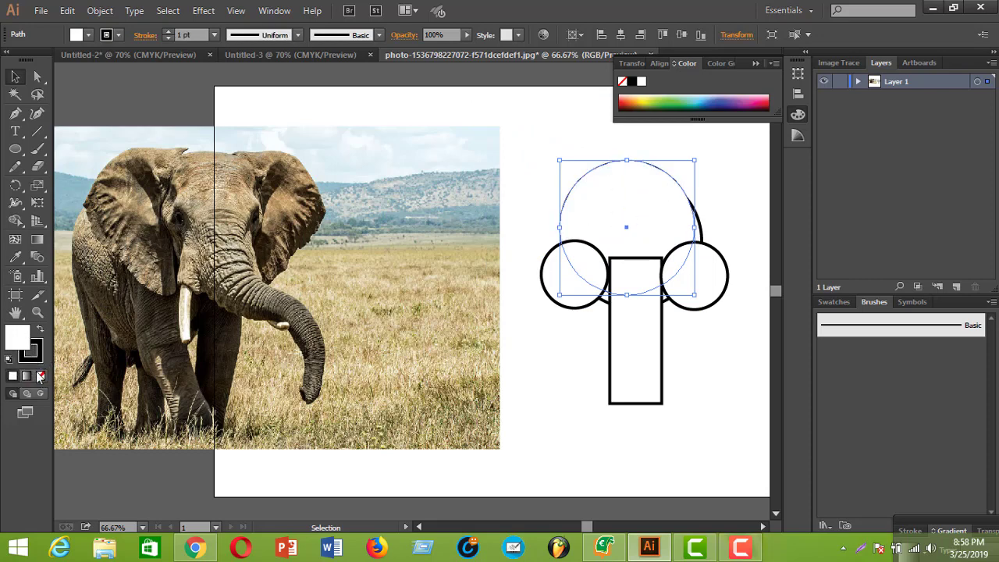
left_click(41, 376)
left_click(43, 362)
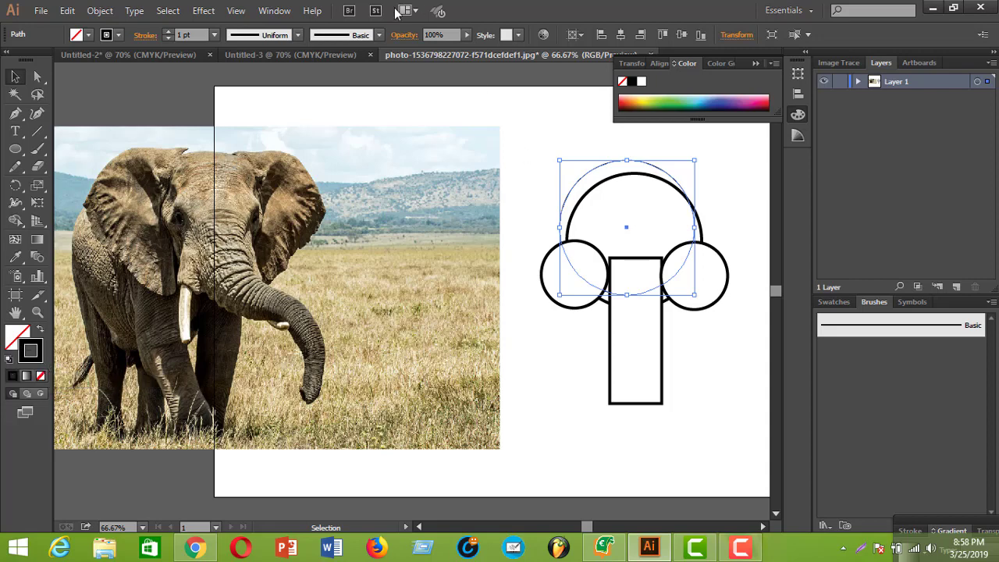
Increase the duplicated head circle's stroke weight to 9 pt
left_click(167, 32)
left_click(168, 32)
left_click(167, 33)
left_click(167, 33)
left_click(167, 33)
left_click(168, 33)
left_click(168, 33)
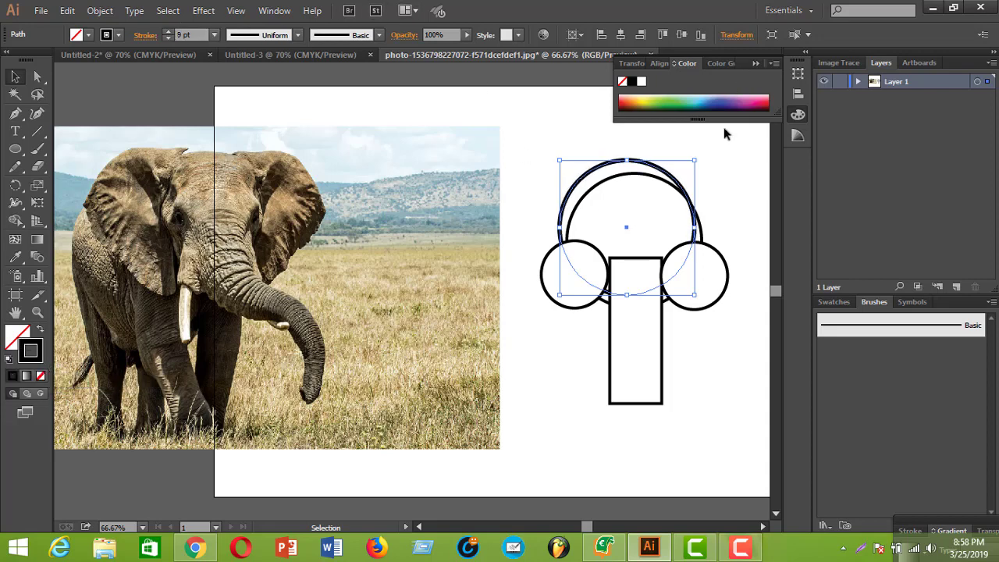
Centre the unfilled circle on the head circle and scale it up proportionally until it encloses most of the two small circles
left_click_drag(658, 171, 670, 177)
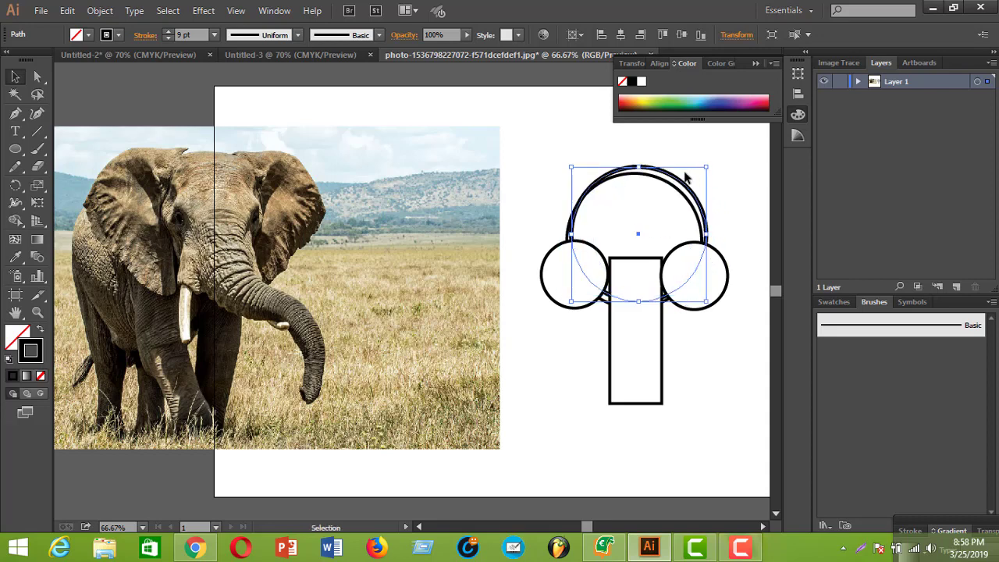
key("shift")
left_click_drag(706, 166, 724, 151)
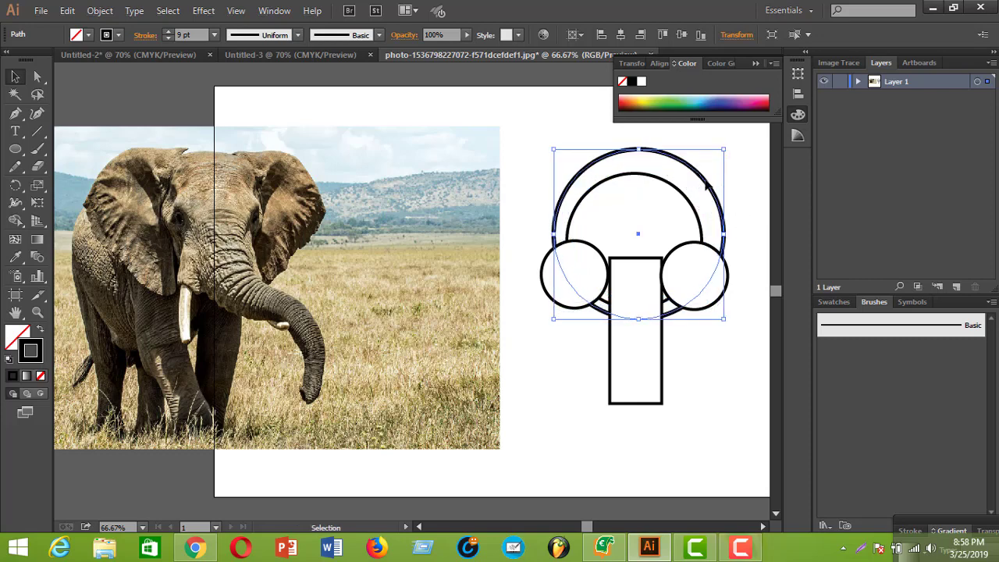
left_click_drag(711, 185, 704, 187)
left_click(735, 192)
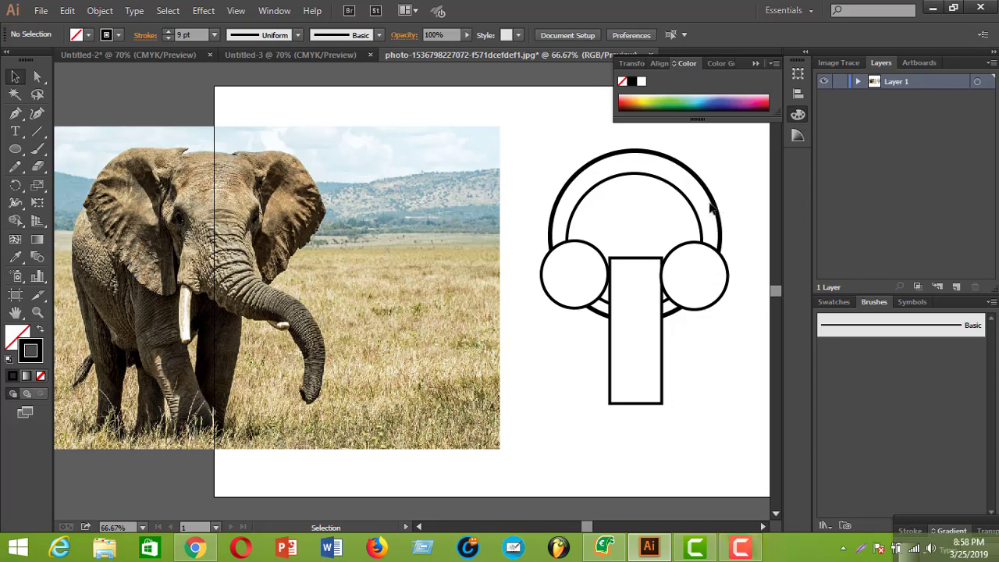
left_click(715, 208)
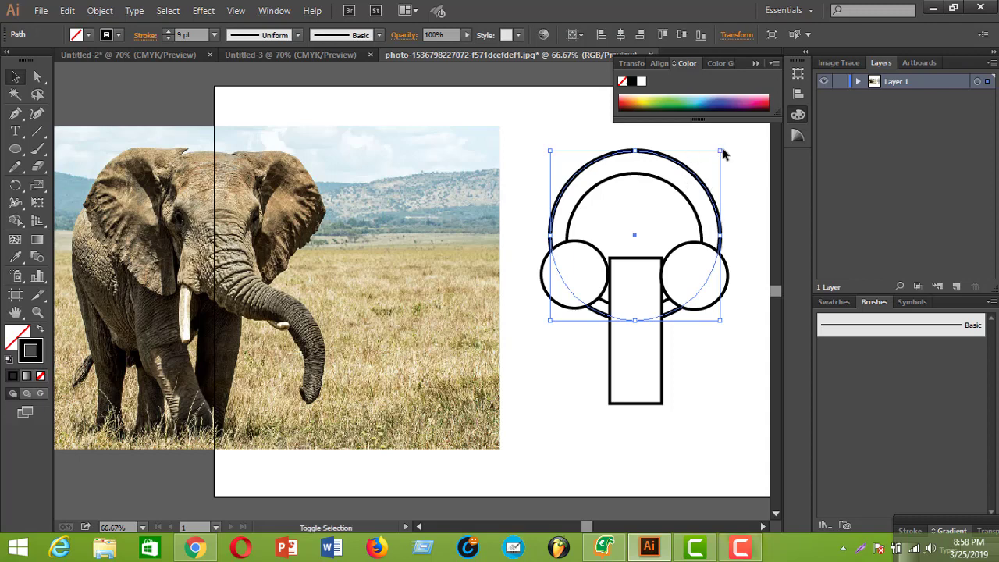
left_click_drag(719, 151, 741, 131)
left_click(714, 379)
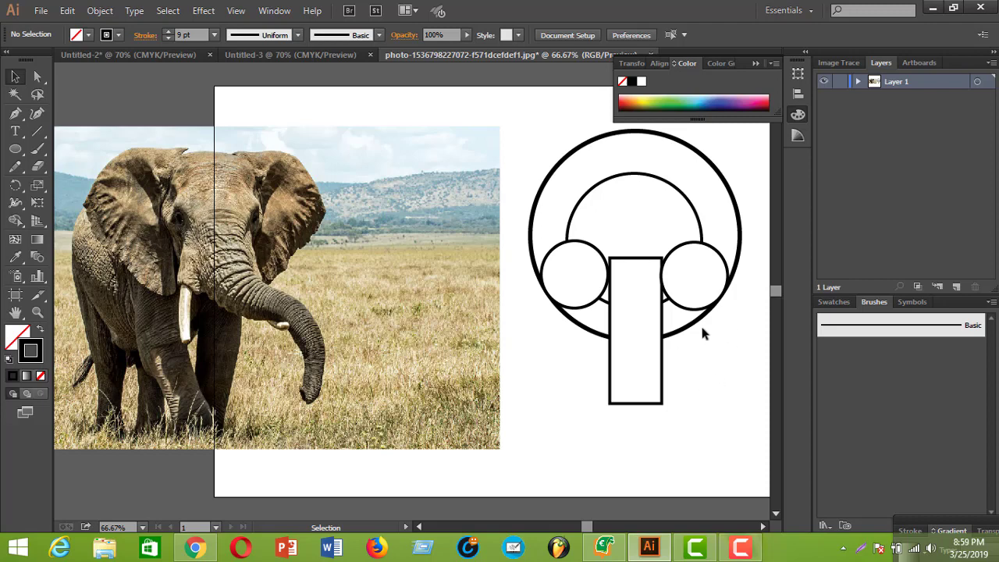
Stretch the trunk rectangle downward so it extends well below the outer circle
left_click(665, 335)
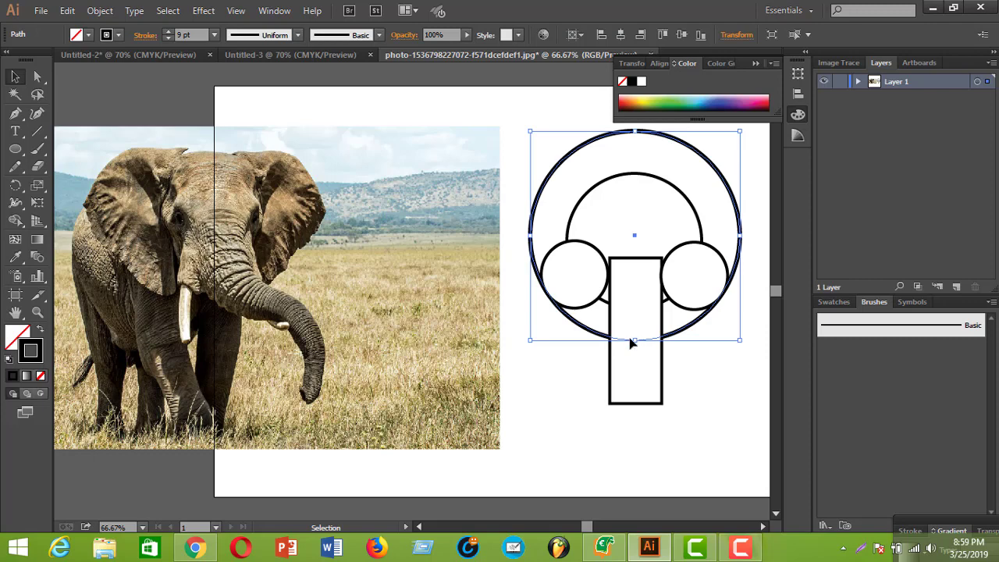
left_click(662, 370)
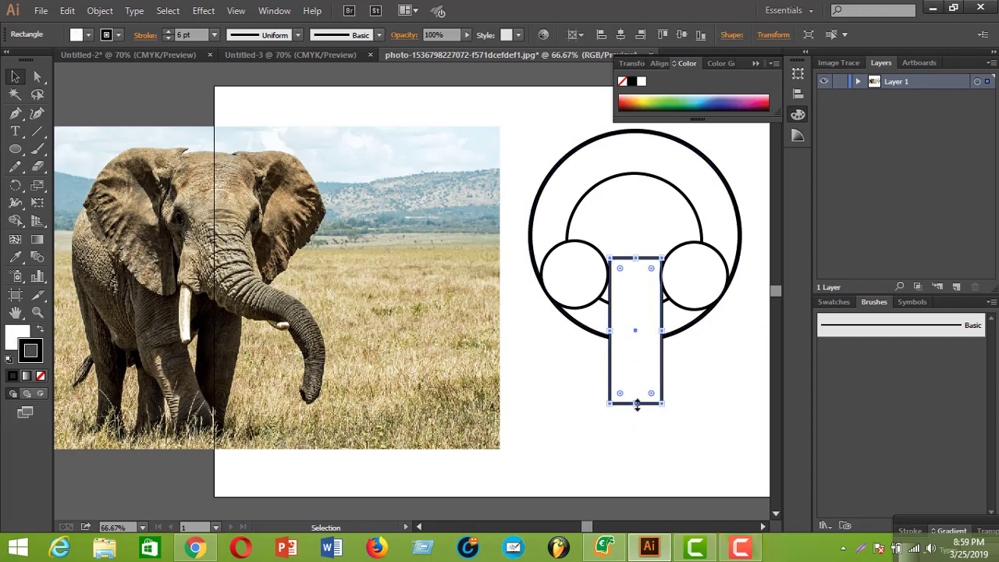
left_click_drag(638, 406, 638, 440)
left_click(701, 416)
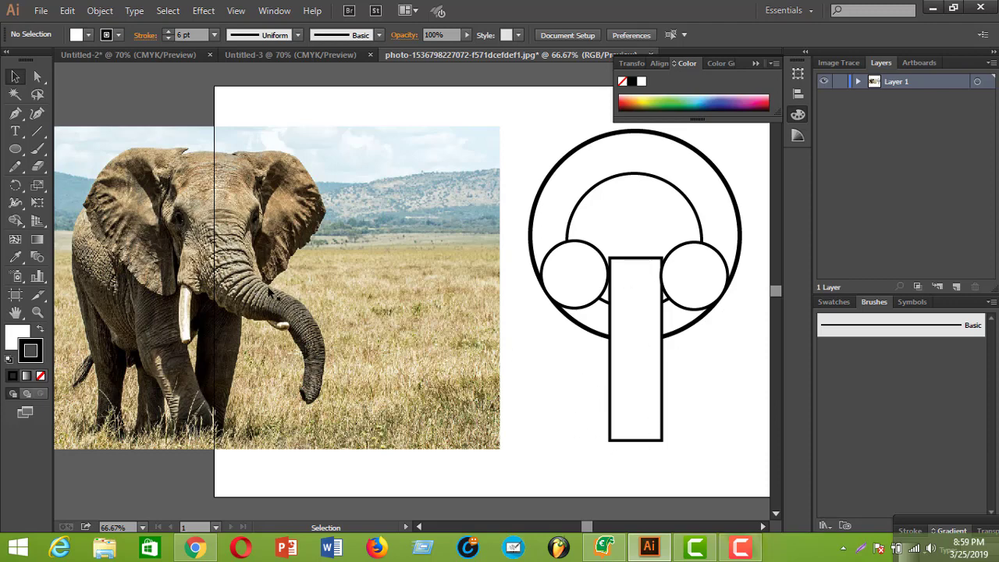
left_click(15, 149)
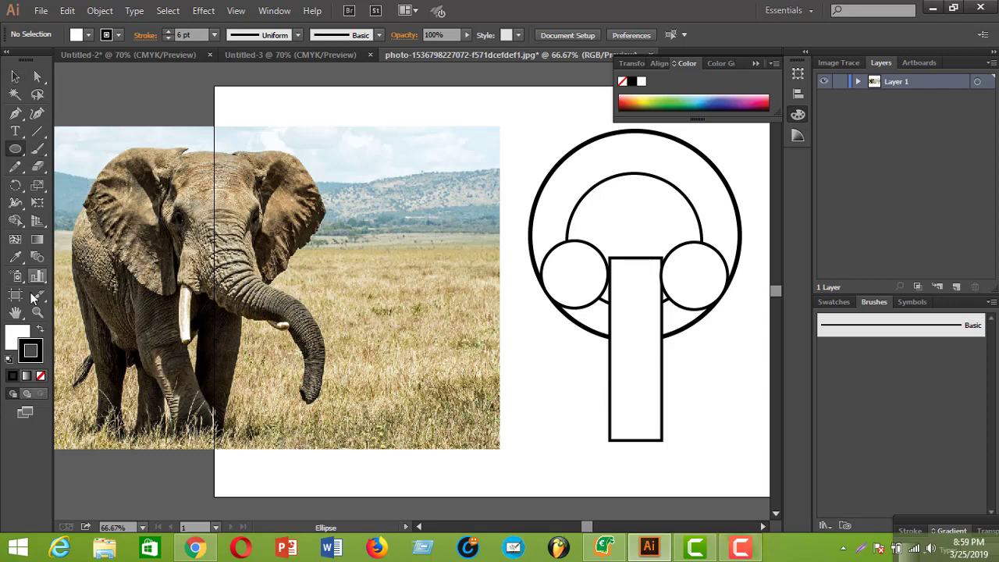
left_click(40, 375)
left_click(36, 352)
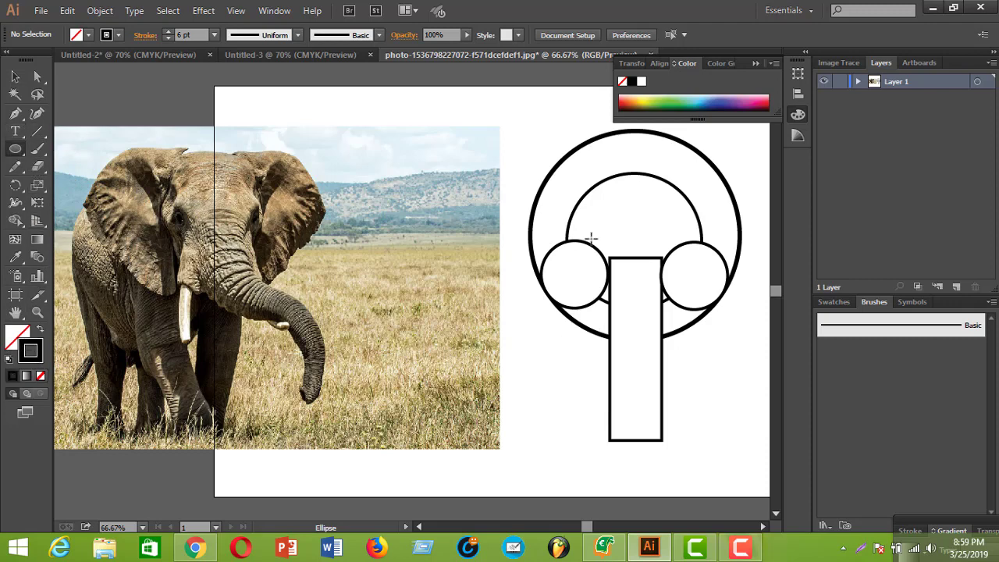
left_click(15, 76)
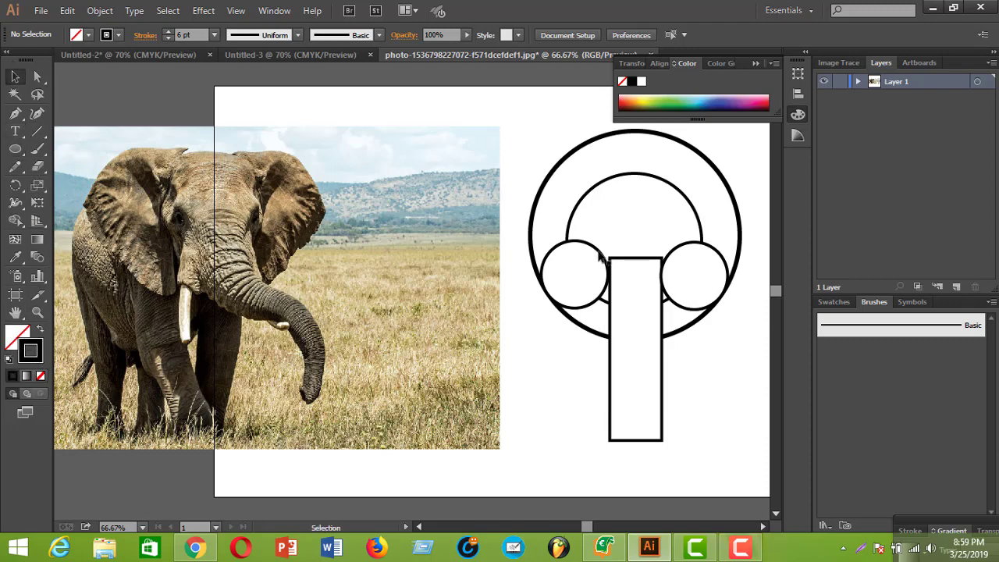
Duplicate the left small circle onto the lower left edge of the trunk rectangle
left_click(573, 273)
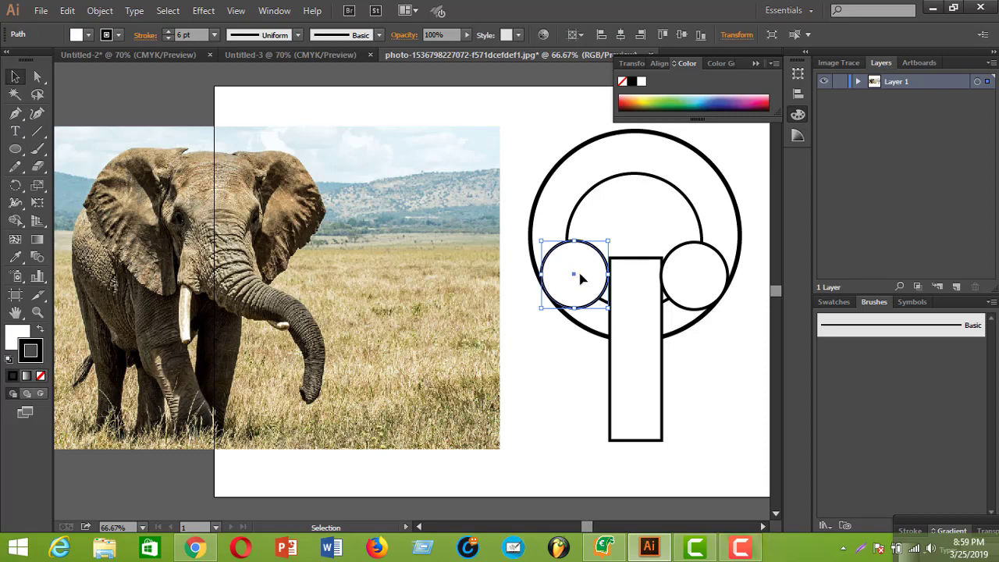
left_click_drag(574, 279, 612, 415)
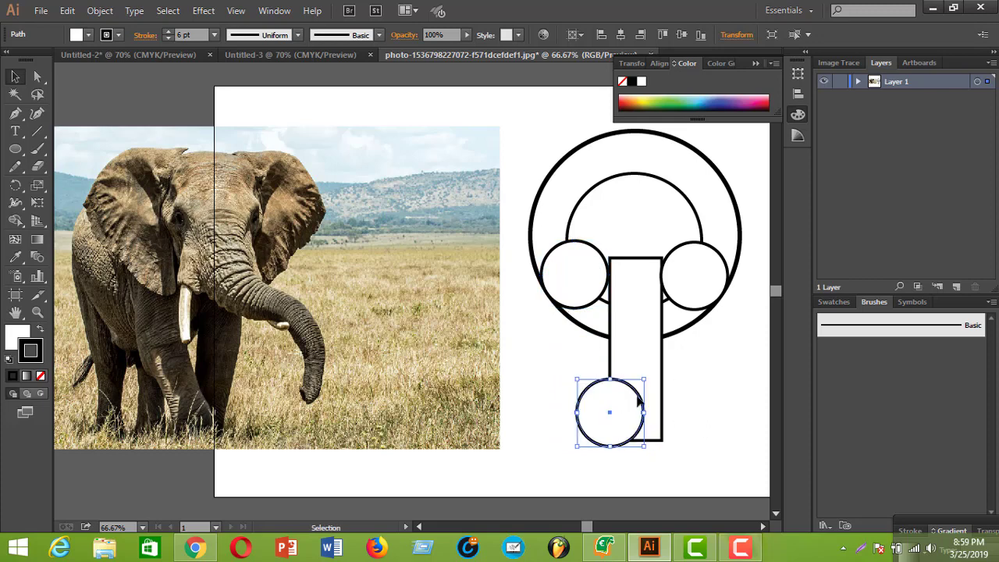
left_click(695, 418)
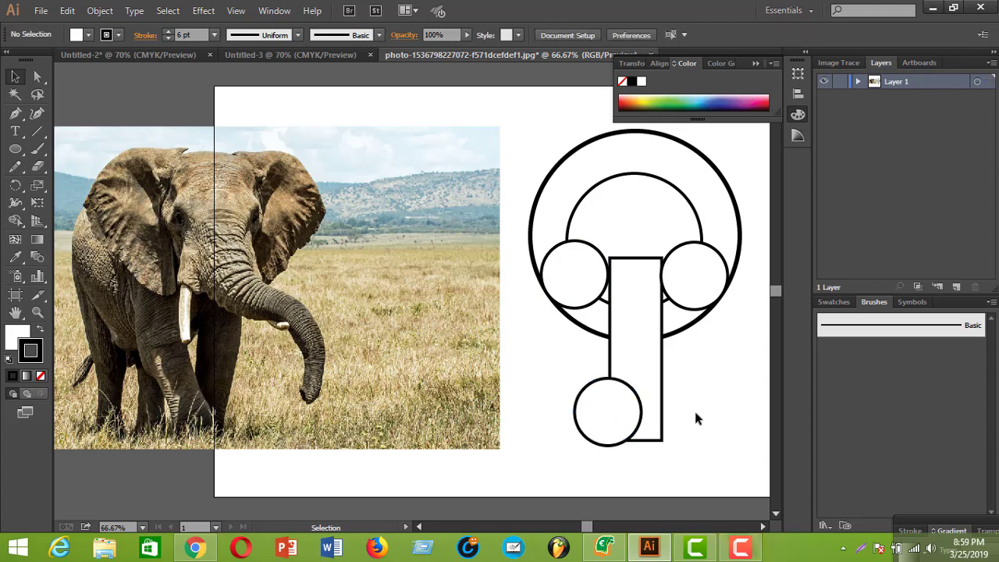
Move the lower circle slightly up and left in outline view so its bottom lines up with the trunk rectangle's lower edge
key("a")
key("ctrl+y")
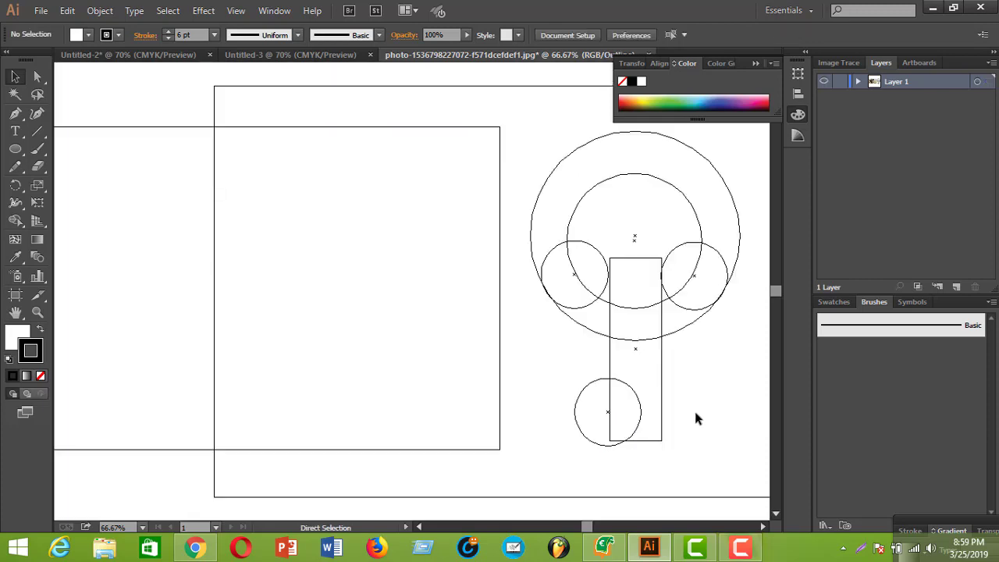
key("v")
key("ctrl+plus")
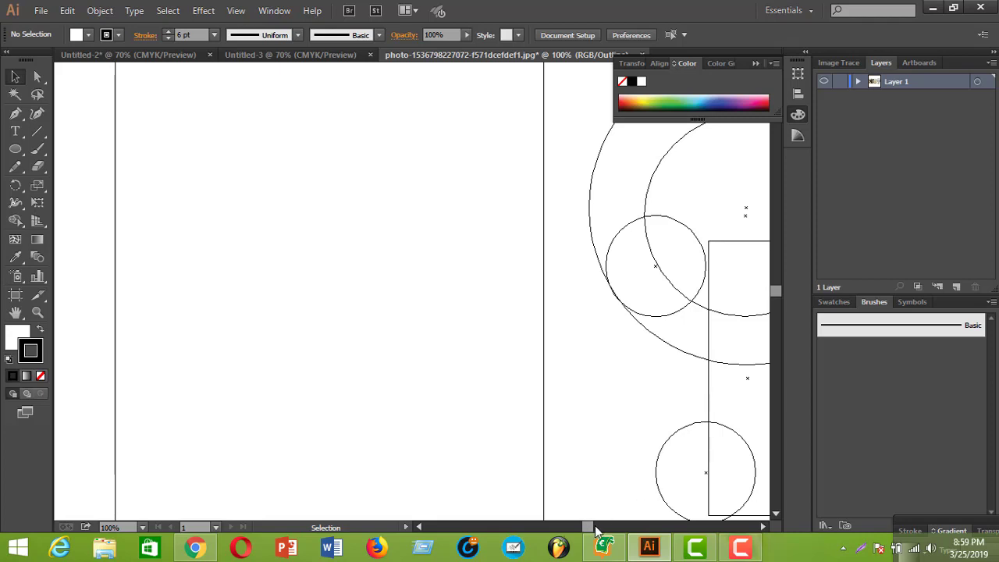
left_click_drag(590, 526, 598, 527)
scroll(516, 398, "down", 2)
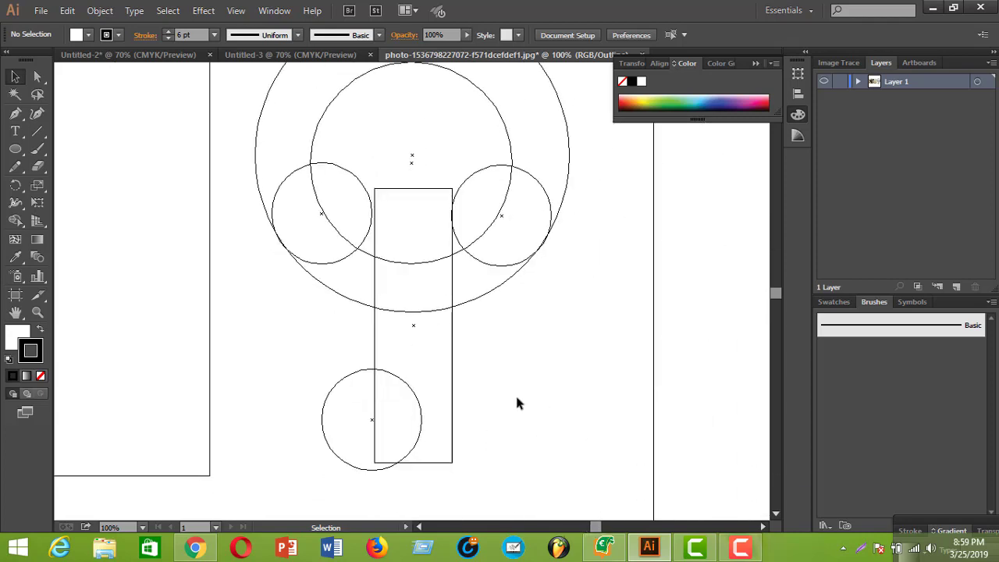
left_click(417, 397)
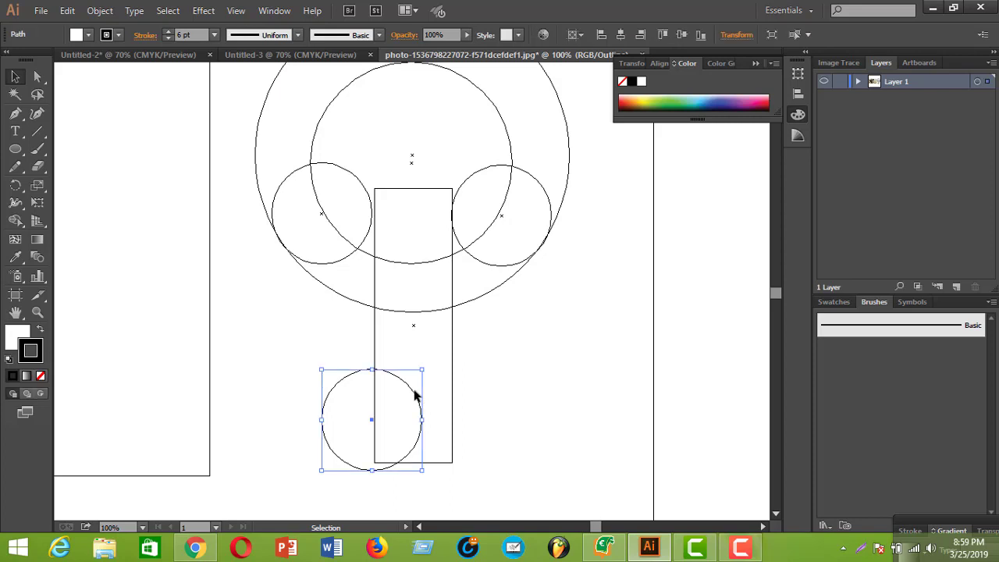
left_click_drag(411, 387, 409, 391)
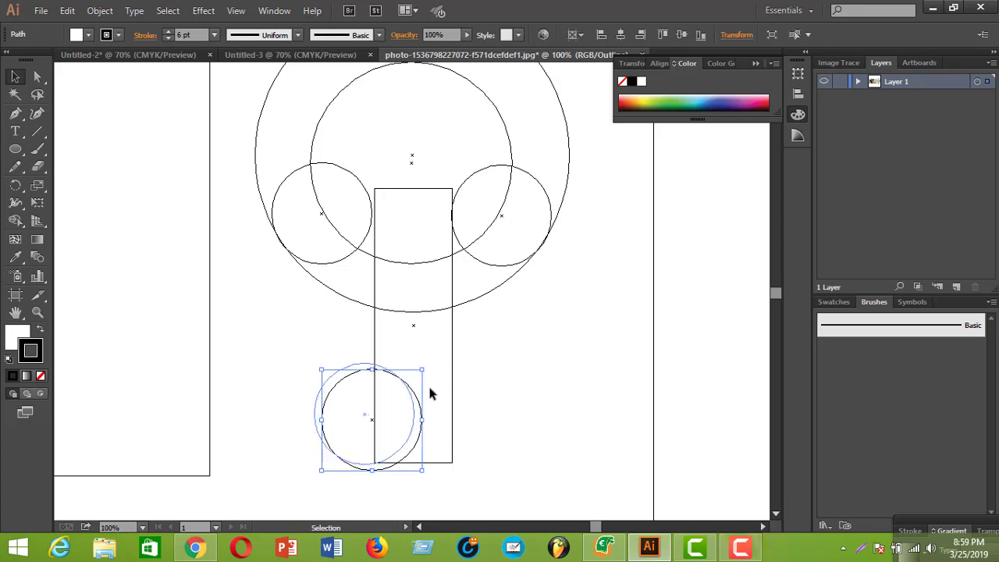
left_click(542, 405)
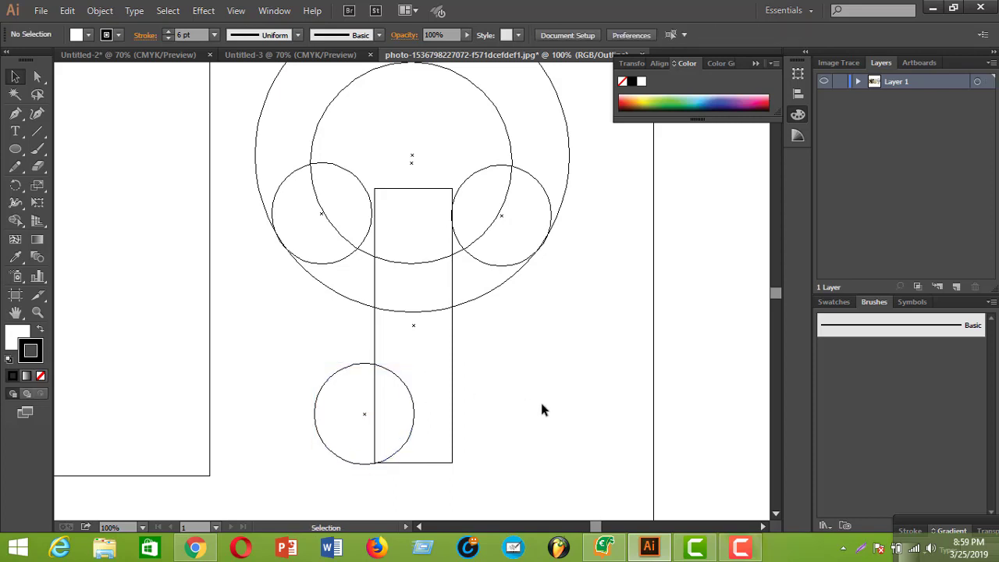
key("a")
key("ctrl+y")
Enlarge the lower circle proportionally and shift it so its right side meets the trunk rectangle's right edge
scroll(566, 449, "up", 1)
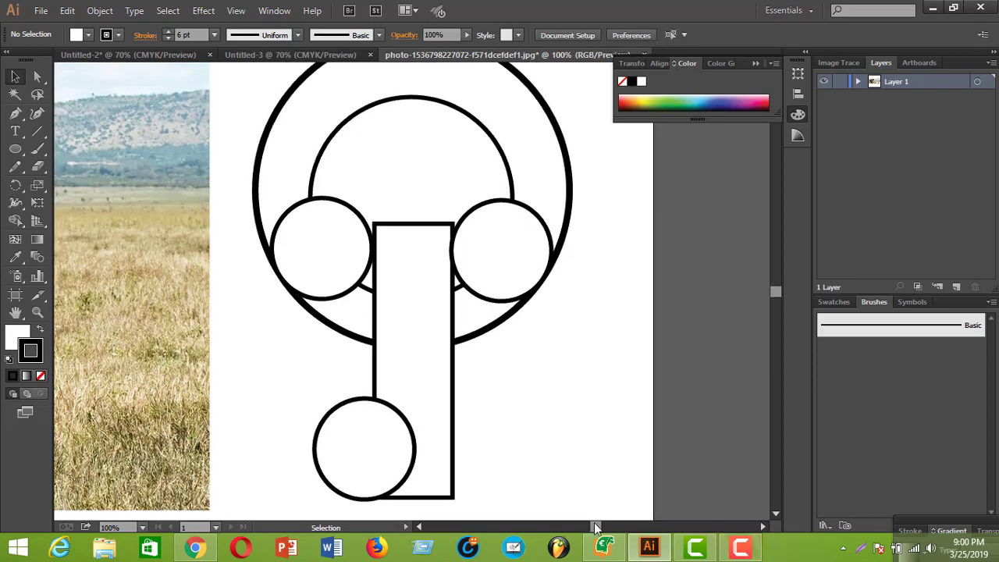
left_click_drag(595, 528, 592, 528)
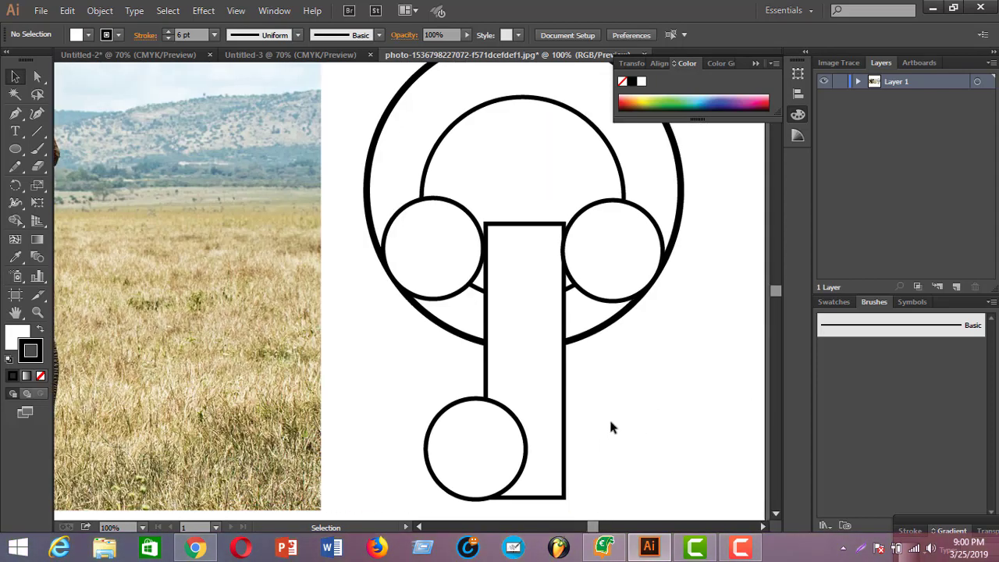
scroll(611, 427, "up", 1)
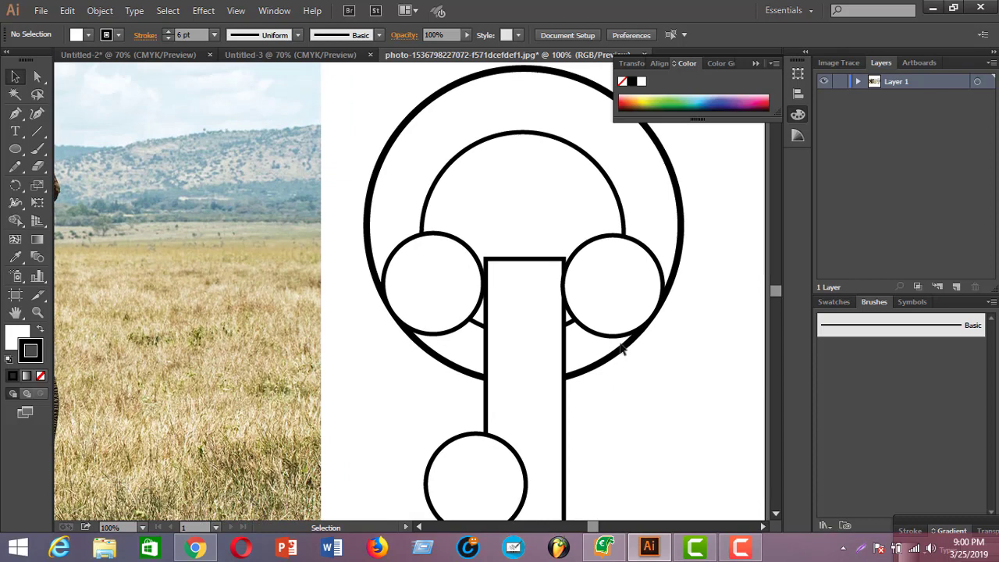
scroll(611, 443, "down", 2)
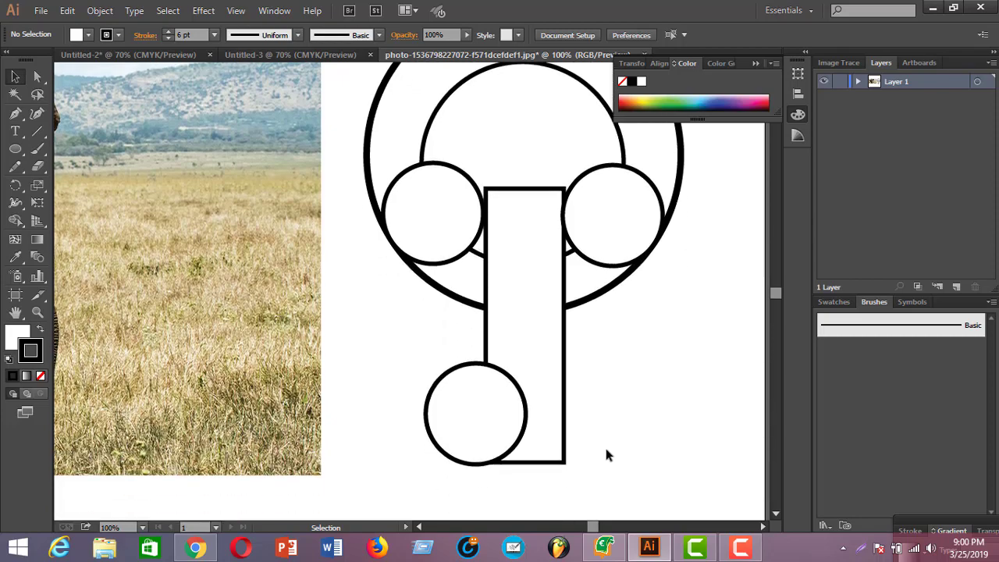
left_click_drag(593, 526, 591, 532)
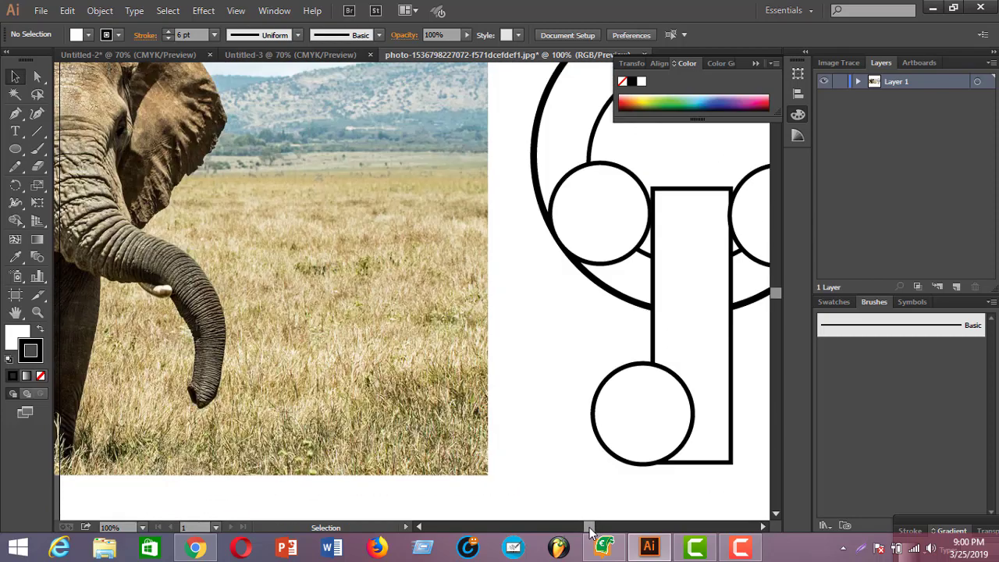
key("ctrl+minus")
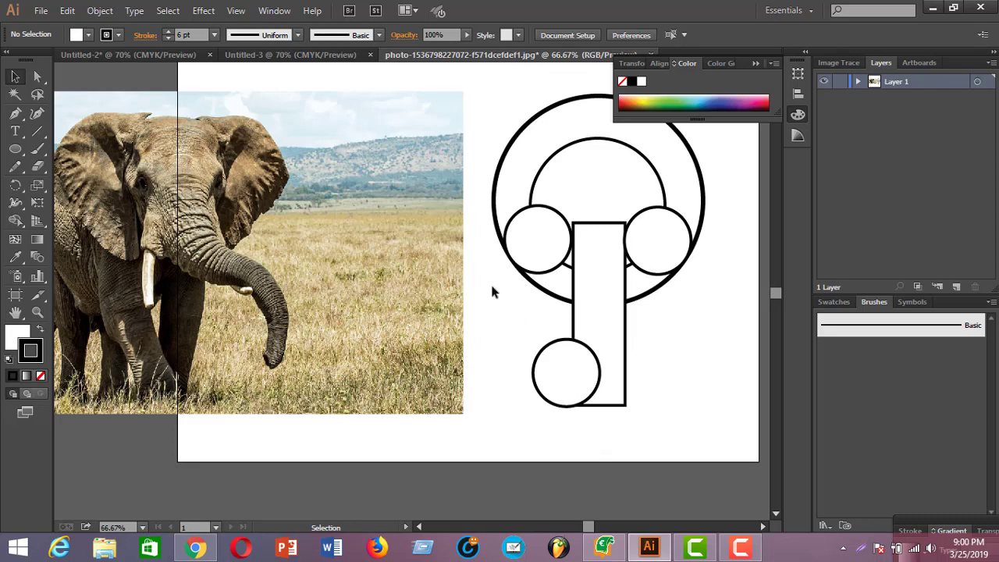
left_click(601, 372)
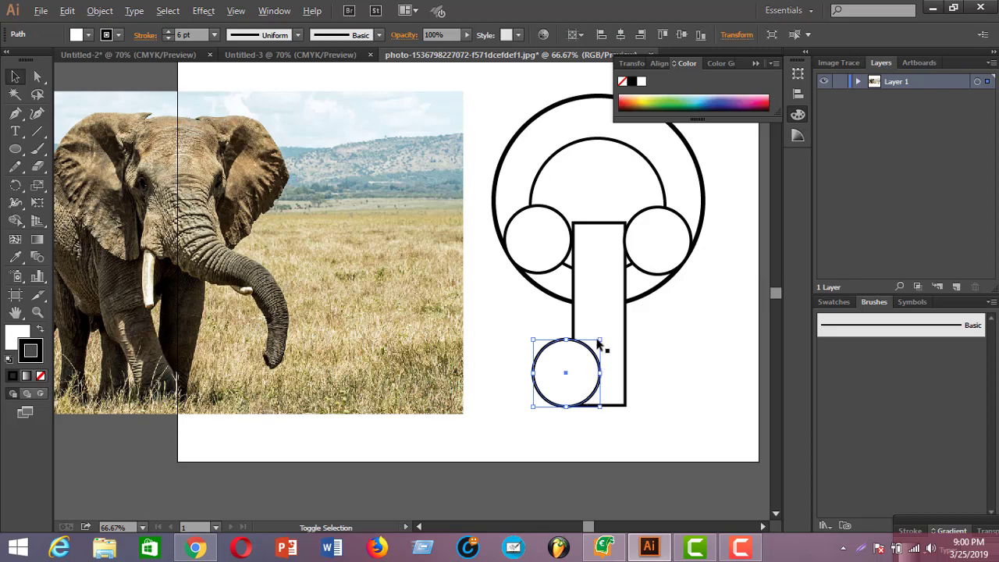
left_click_drag(597, 343, 625, 357)
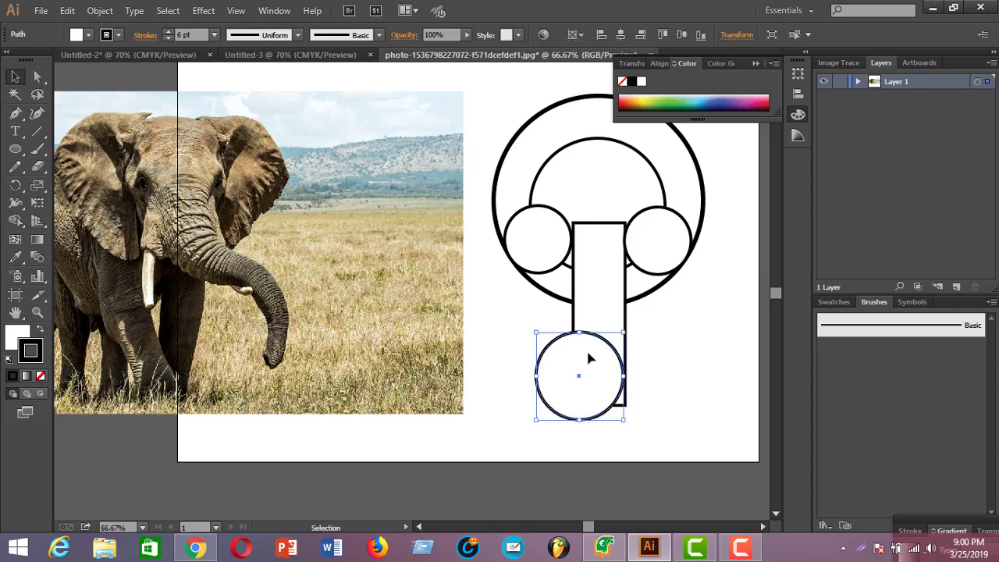
left_click_drag(615, 355, 626, 357)
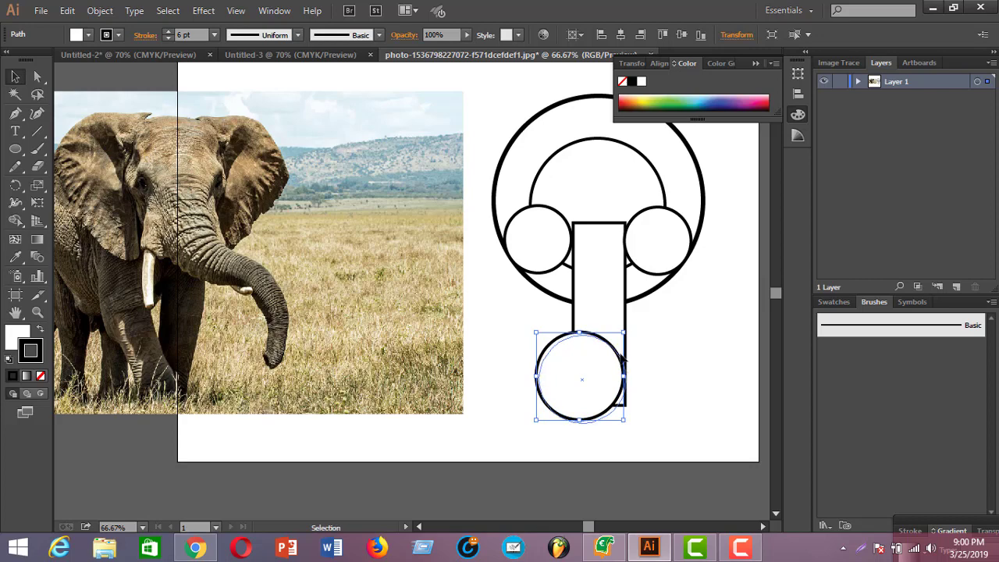
left_click(657, 352)
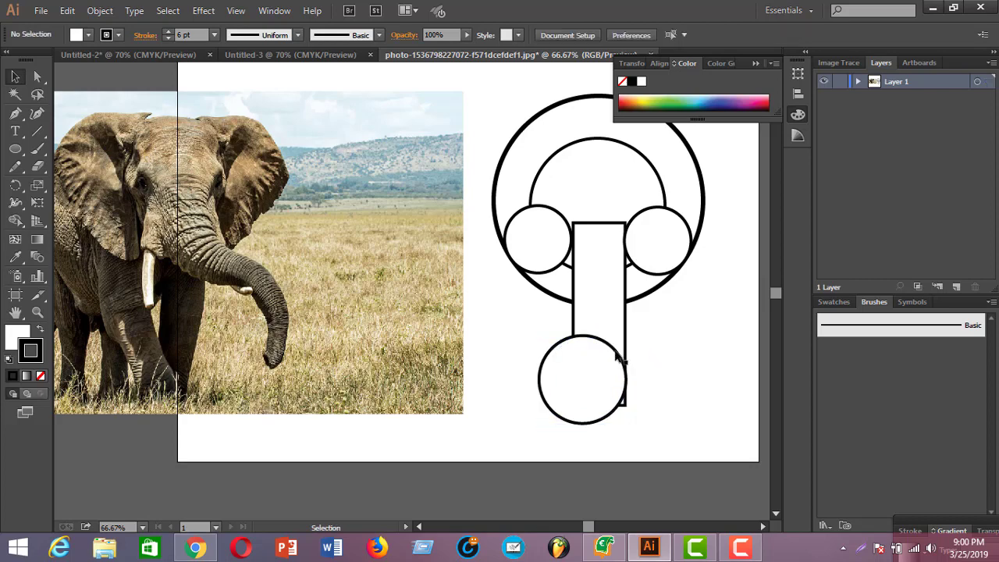
Scale the lower circle up further so it covers the trunk rectangle's bottom end, and nudge it slightly right
left_click(626, 365)
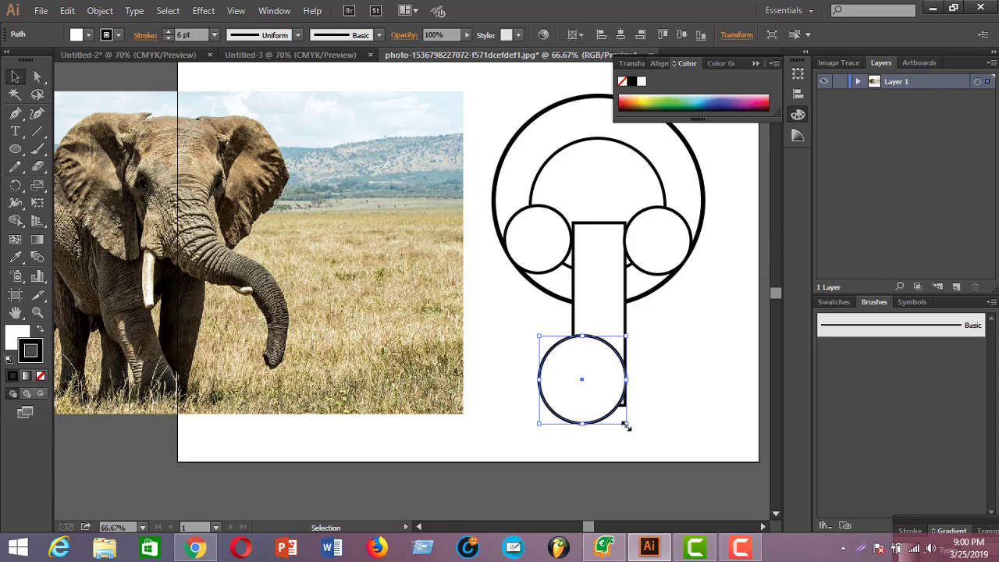
mouse_move(627, 426)
left_mouse_down()
mouse_move(621, 410)
mouse_move(618, 423)
left_mouse_up()
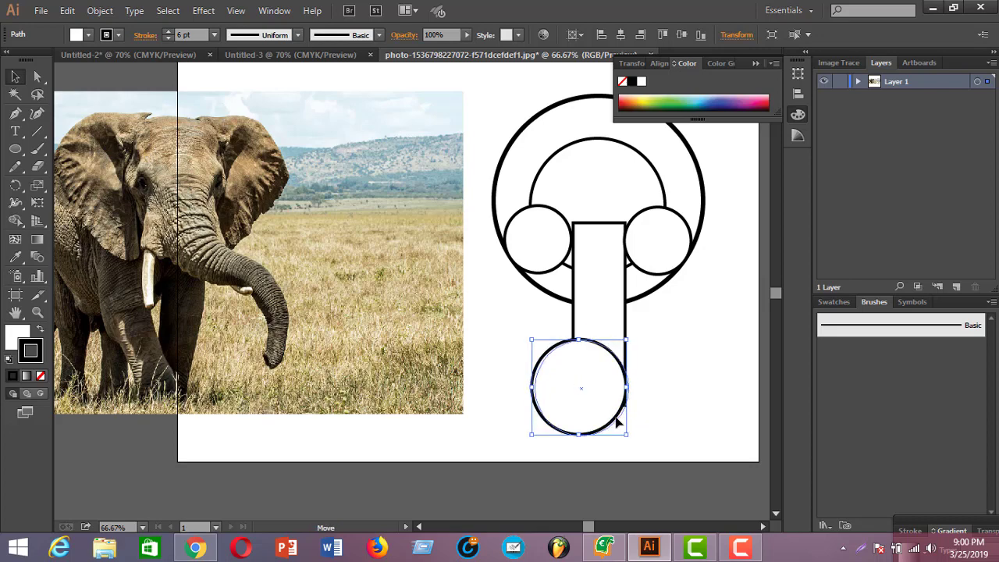
left_click(668, 391)
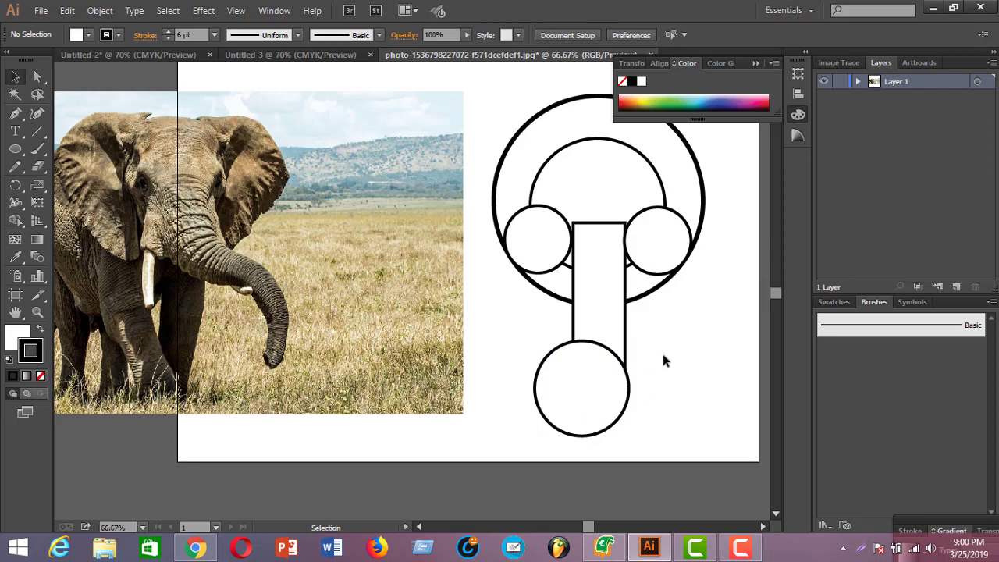
Using outline view, enlarge and reposition the lower circle until its centre sits on the trunk's left edge and its right side touches the right edge
scroll(676, 333, "up", 1)
mouse_move(606, 386)
left_mouse_down()
mouse_move(594, 380)
mouse_move(608, 390)
left_mouse_up()
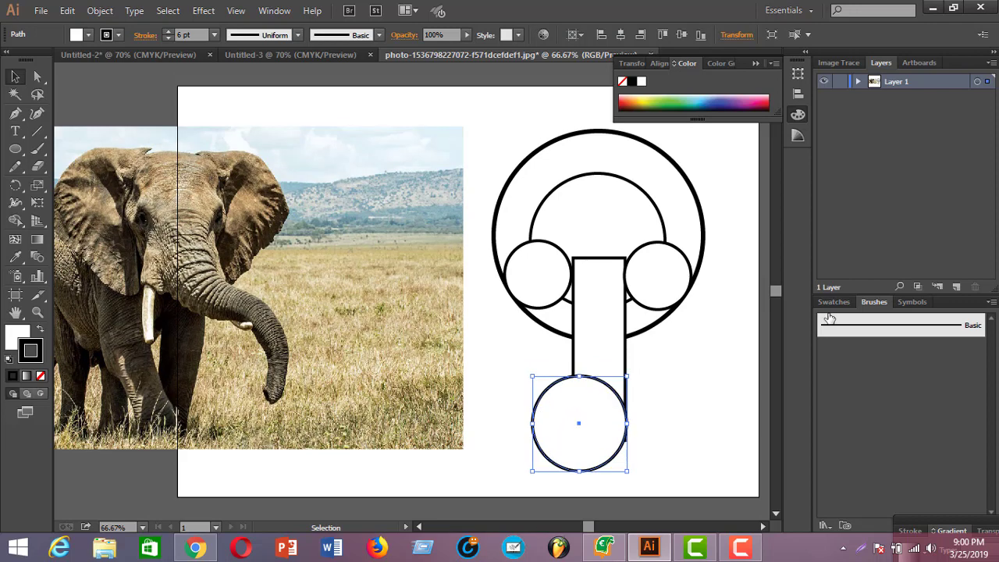
key("ctrl+y")
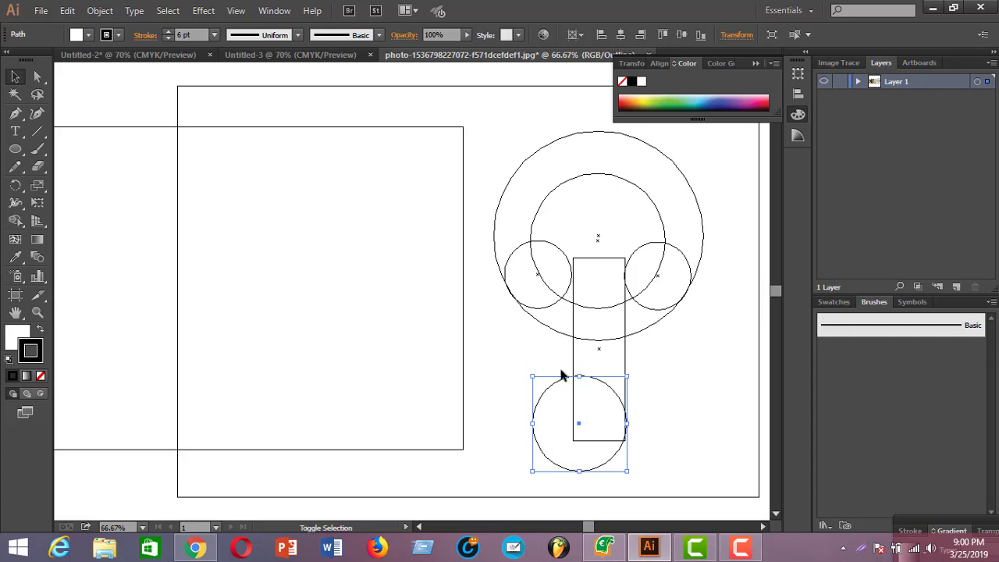
left_click_drag(531, 378, 527, 373)
left_click_drag(619, 396, 615, 400)
left_click(689, 400)
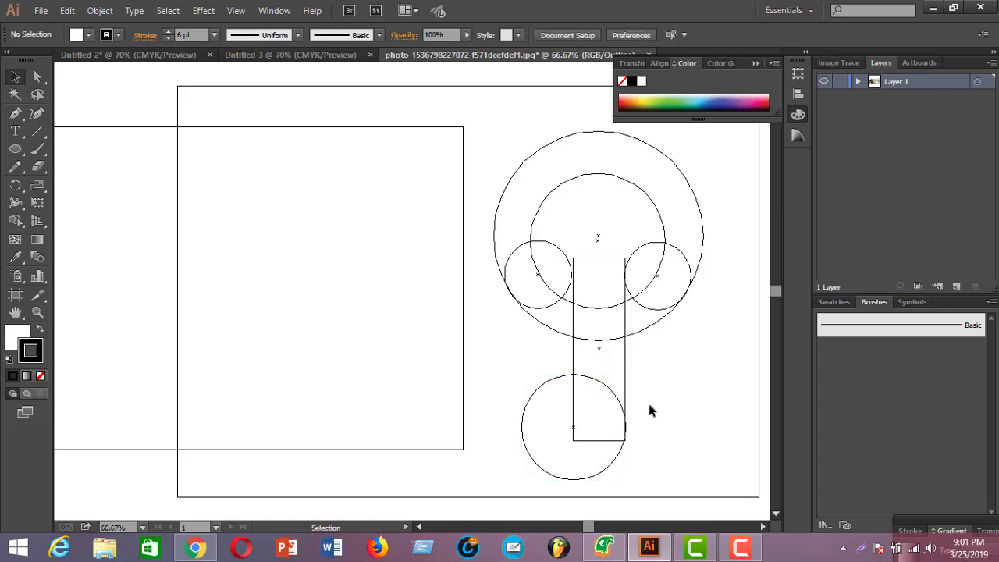
key("ctrl+y")
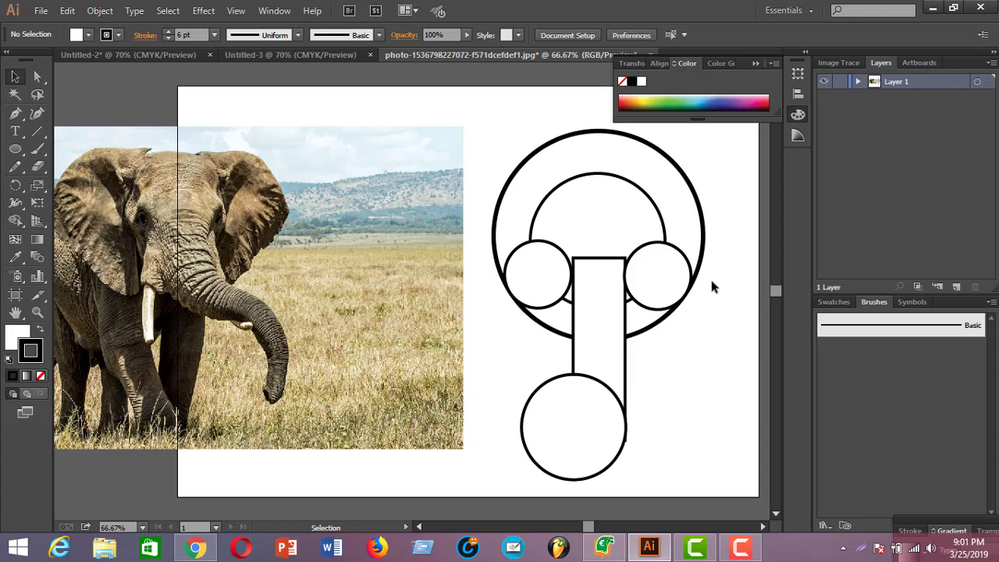
Try drawing a closed, unfilled ear shape with the Pen tool, starting from the trunk rectangle's upper right corner and curving outside the outer circle
scroll(572, 341, "up", 3)
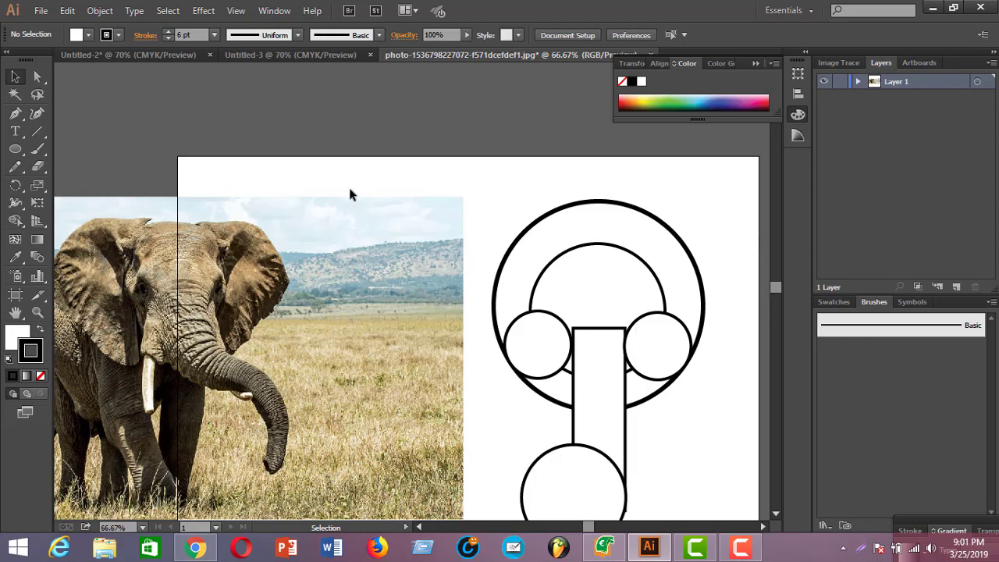
left_click(15, 113)
left_click(71, 111)
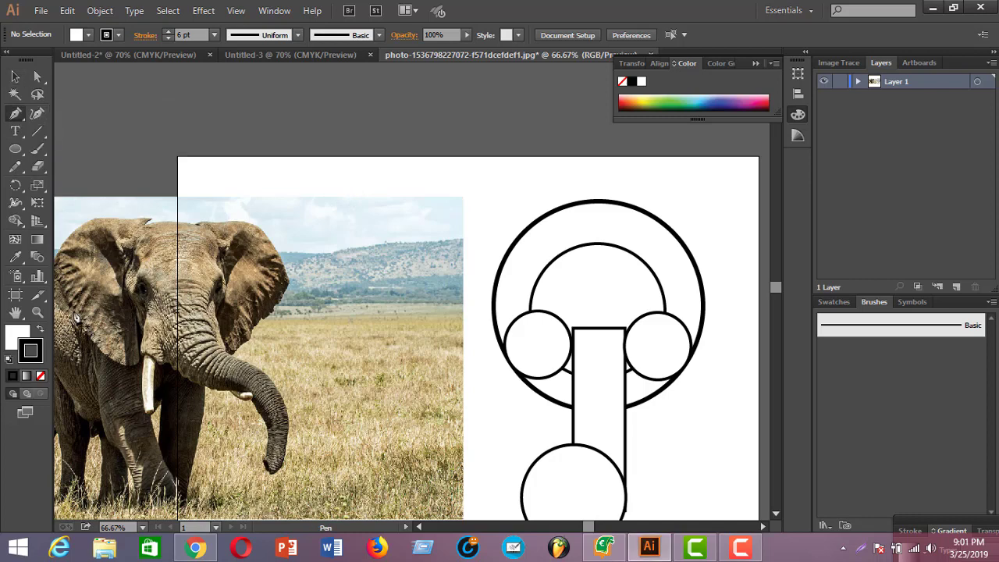
left_click(8, 336)
left_click(40, 375)
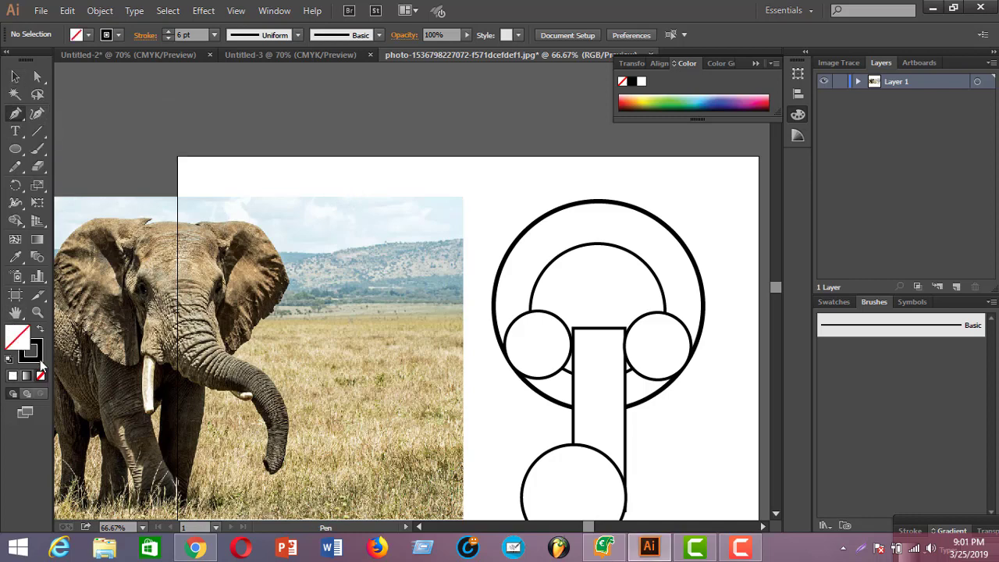
left_click(625, 328)
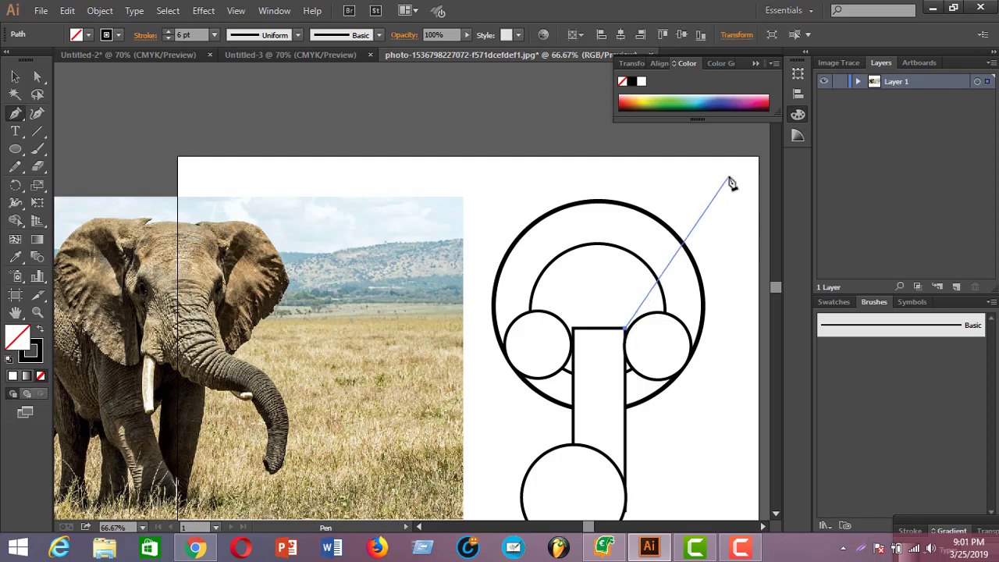
left_click_drag(728, 179, 497, 388)
scroll(719, 273, "down", 1)
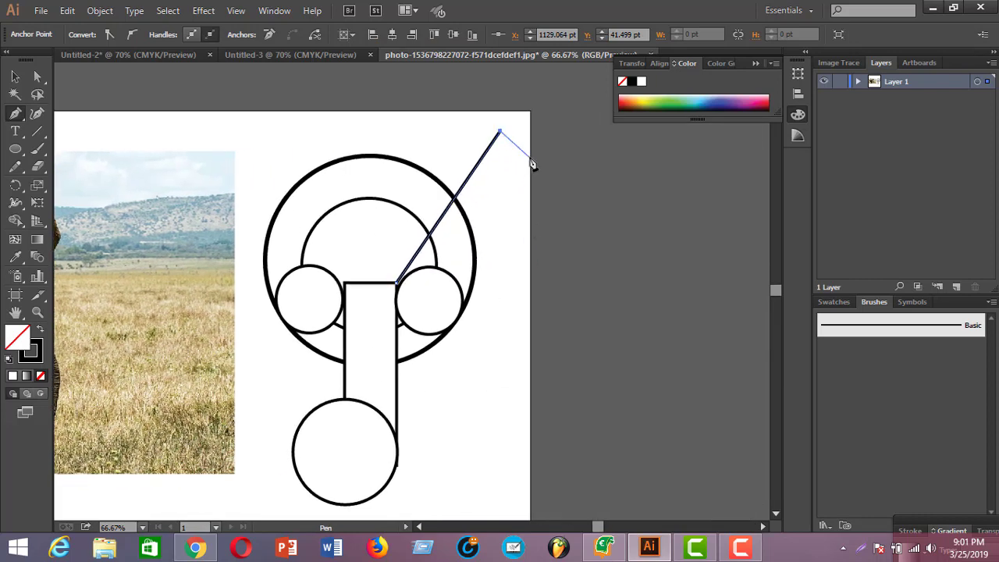
left_click_drag(532, 153, 574, 181)
left_click_drag(587, 296, 567, 342)
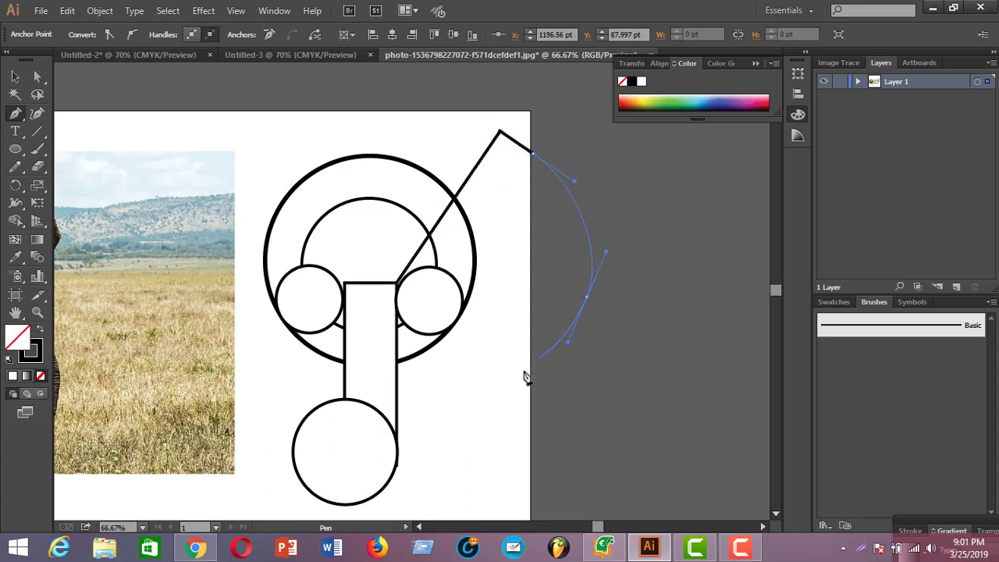
left_click_drag(489, 392, 464, 395)
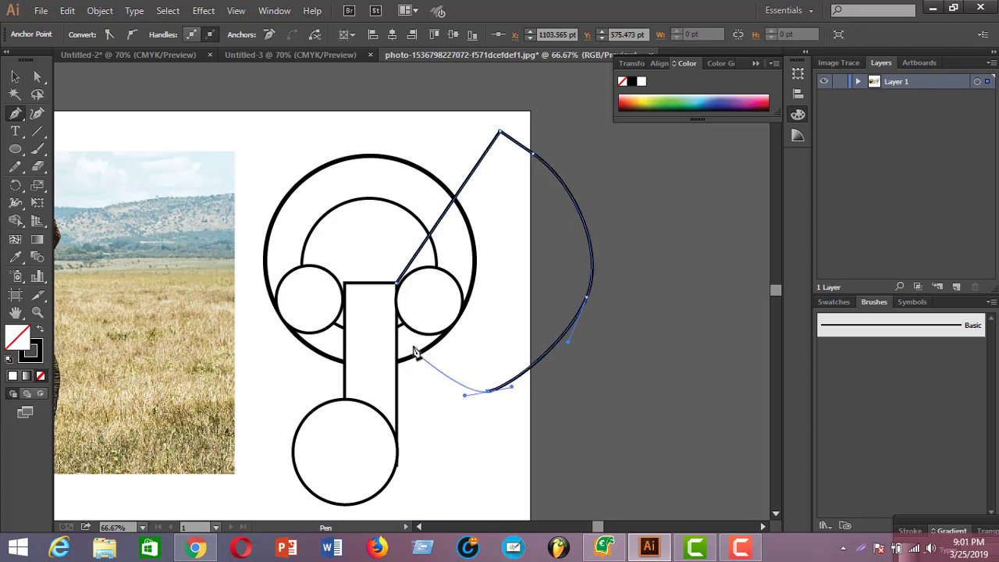
left_click(398, 285)
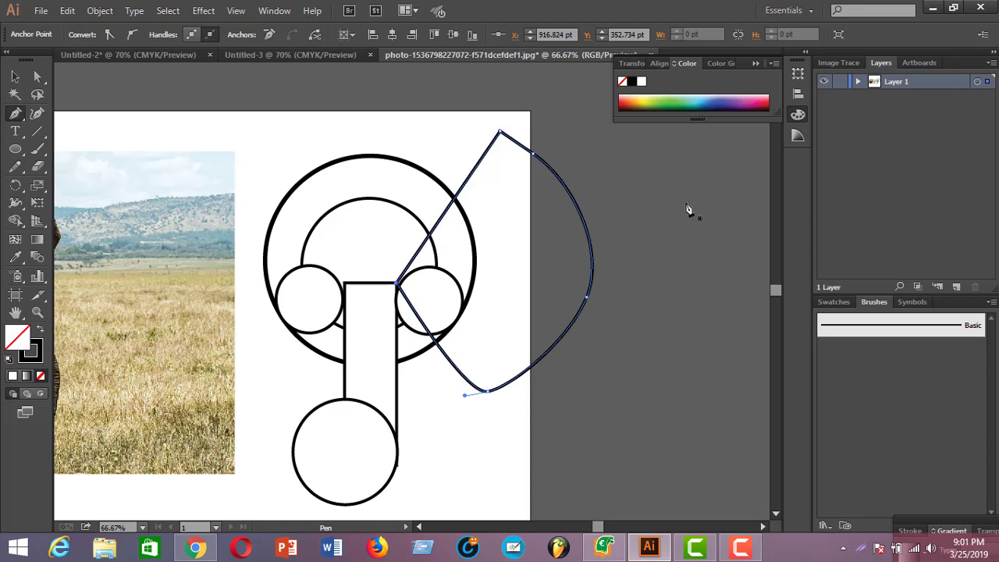
Delete the entire pen-drawn ear outline
left_click(15, 77)
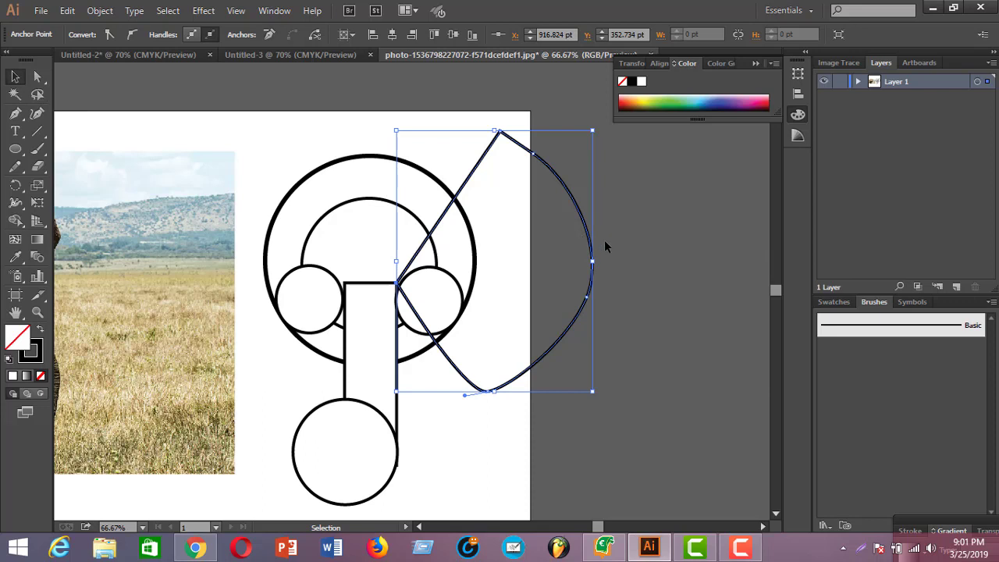
key("Delete")
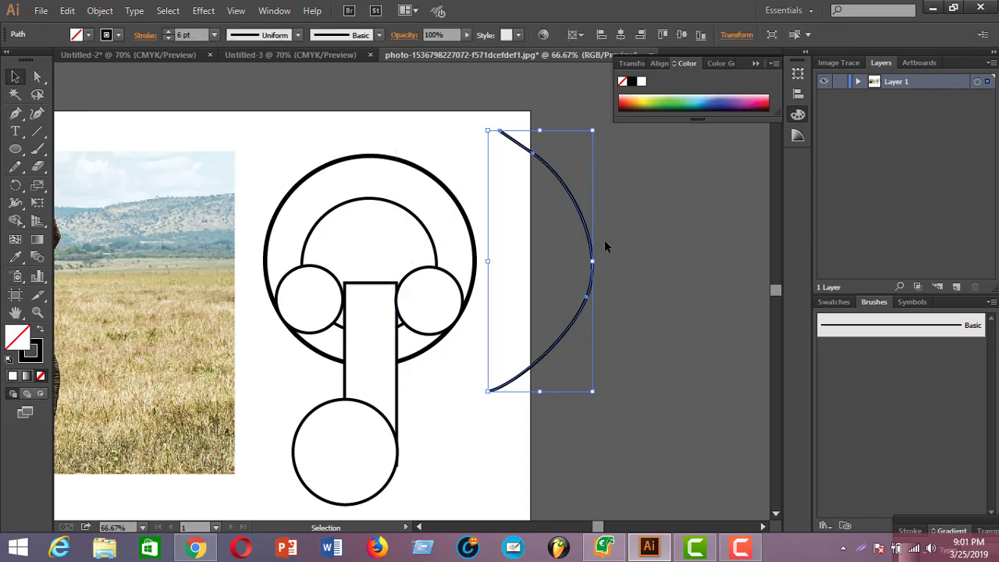
key("Delete")
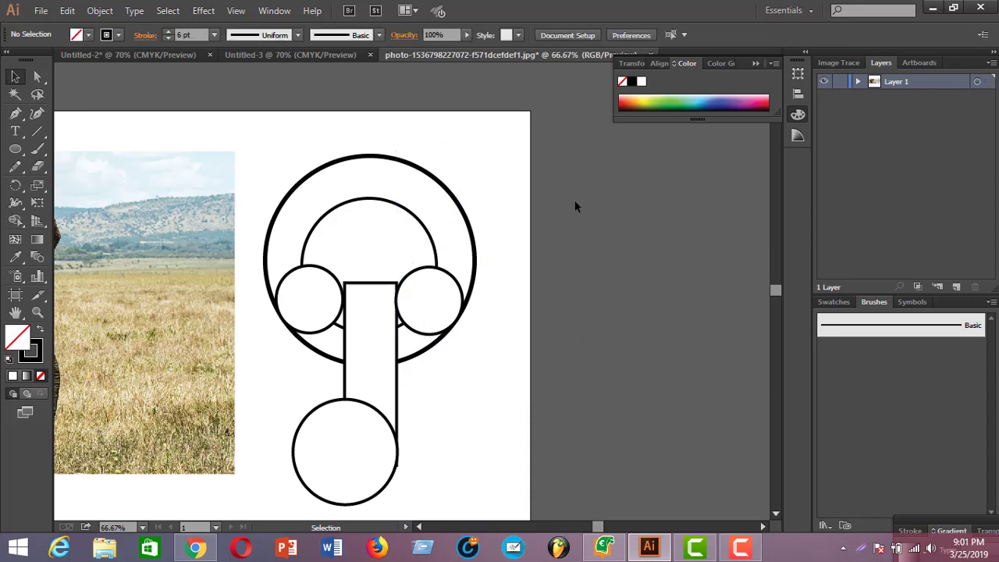
Duplicate the outer head circle to its right as an ear, enlarge the copy and place its left side against the trunk's right edge
left_click(434, 185)
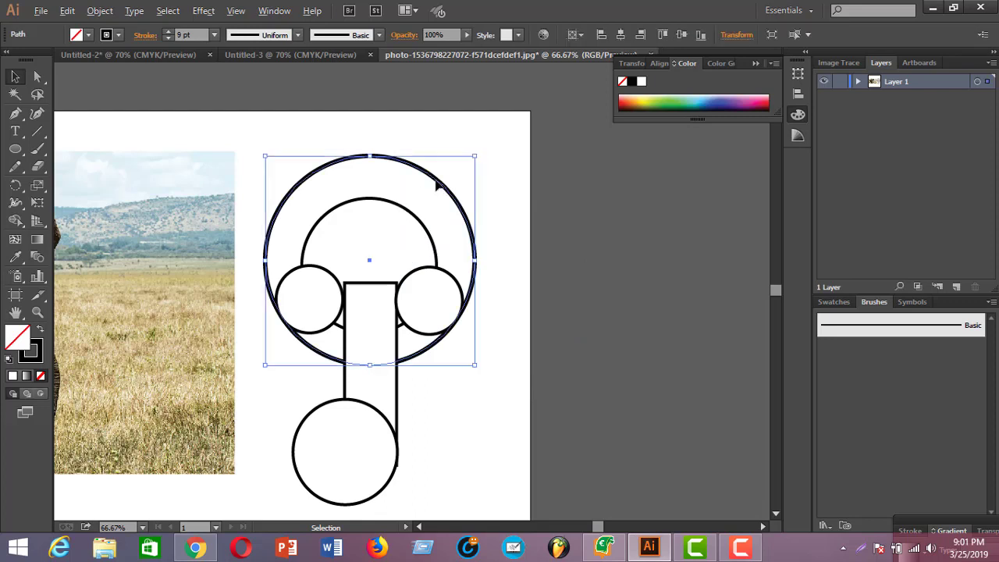
left_click_drag(437, 185, 567, 201)
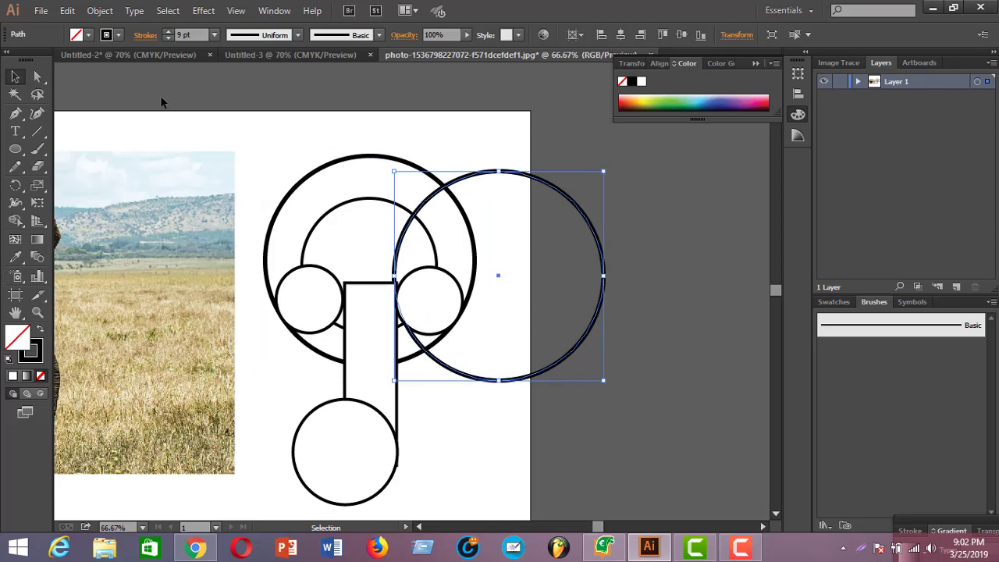
left_click(140, 56)
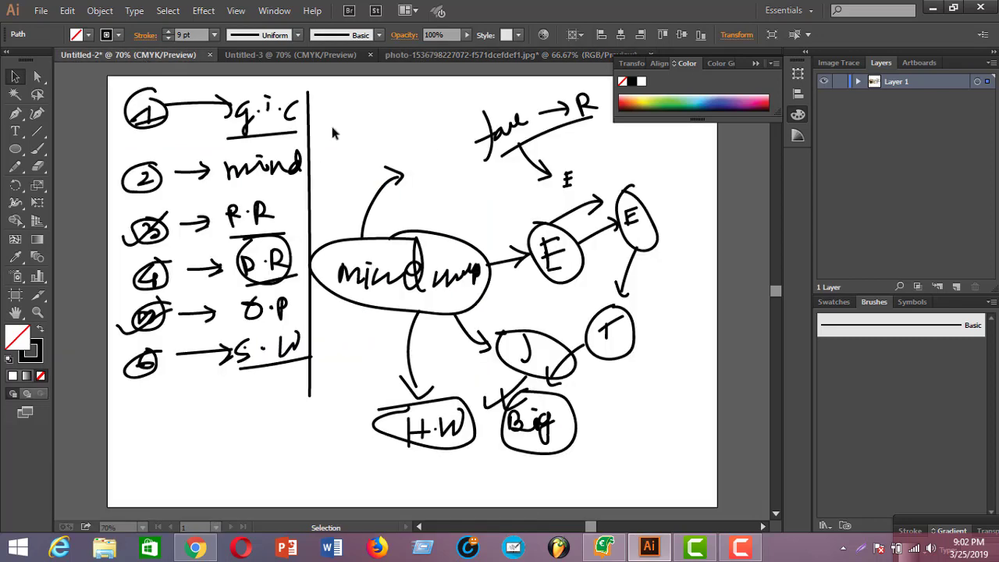
left_click(493, 53)
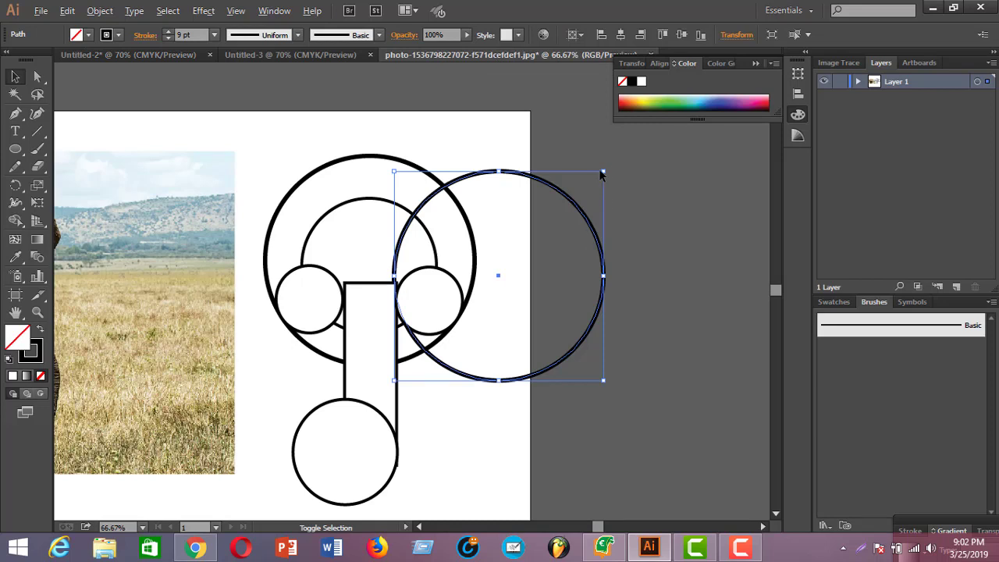
left_click_drag(602, 172, 621, 153)
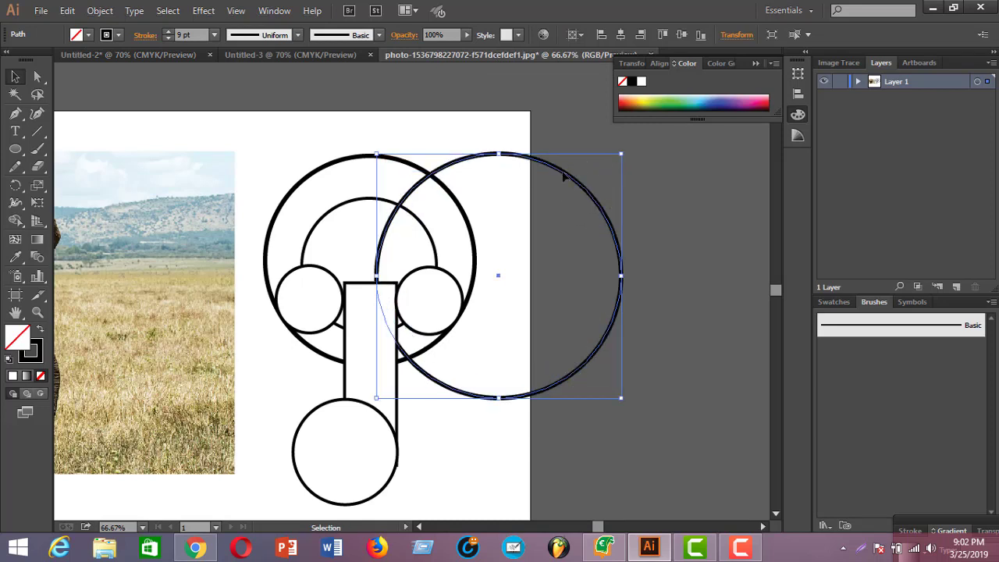
mouse_move(561, 170)
left_mouse_down()
mouse_move(597, 161)
mouse_move(587, 158)
left_mouse_up()
left_click(690, 252)
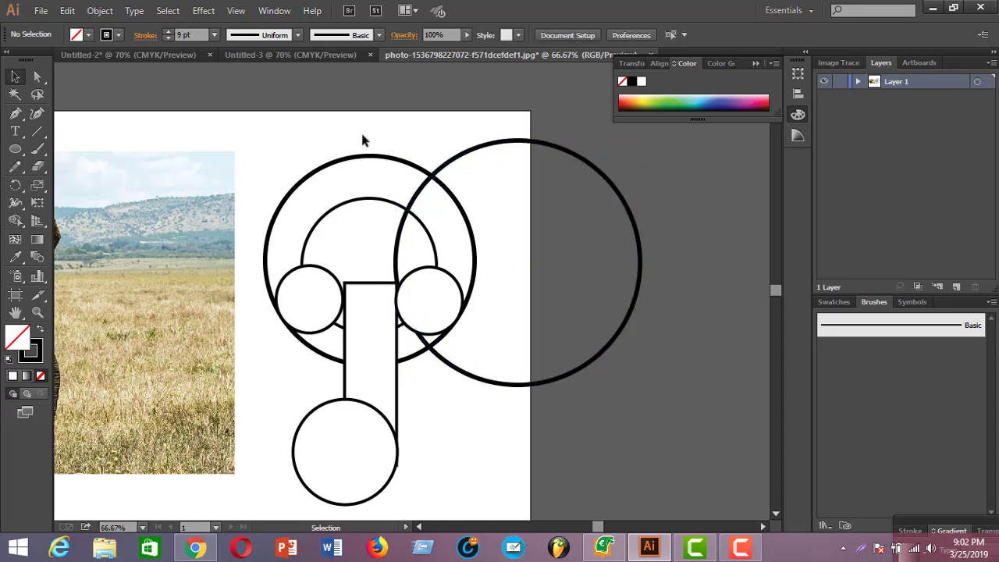
Duplicate the ear circle horizontally to the opposite side of the head so its right side meets the trunk's left edge
key("a")
key("ctrl+minus")
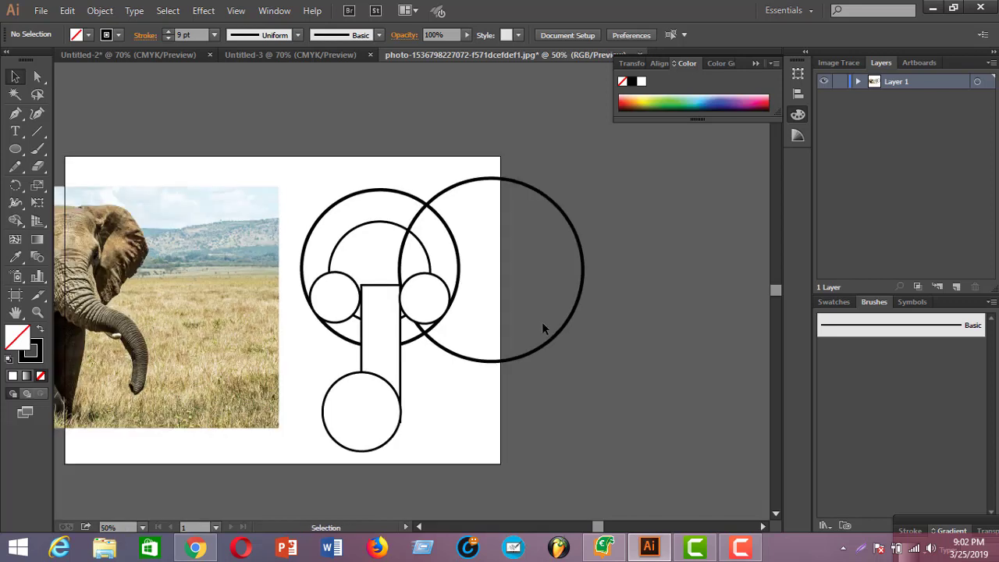
left_click(570, 230)
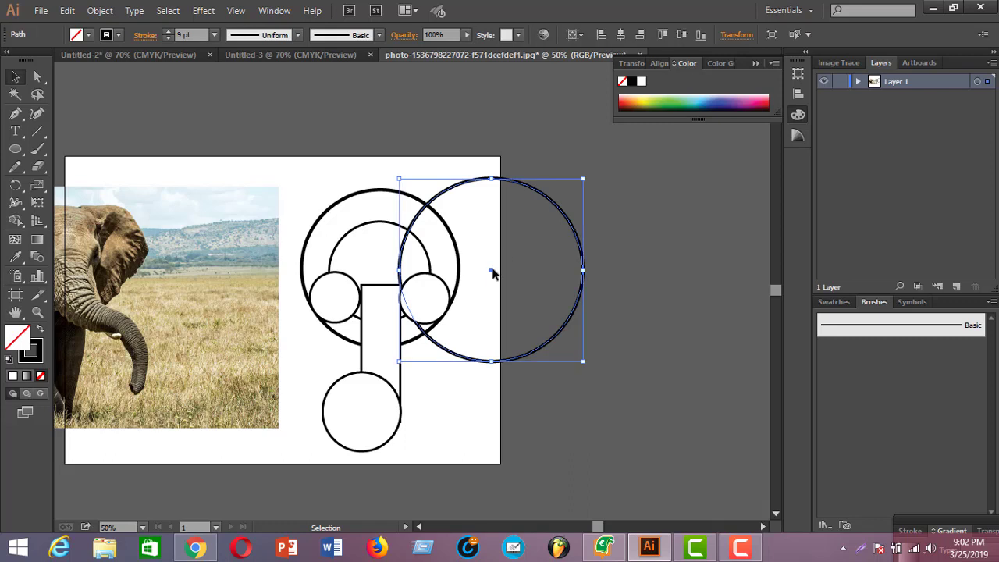
left_click_drag(491, 273, 270, 271)
left_click(621, 344)
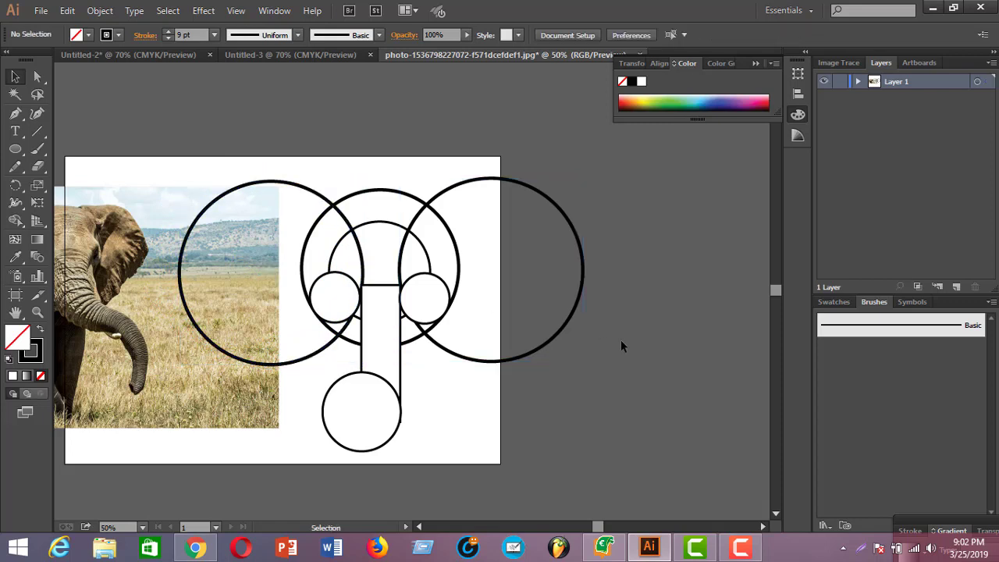
Show the rulers and add a horizontal guide along the top of the right ear circle
key("ctrl+r")
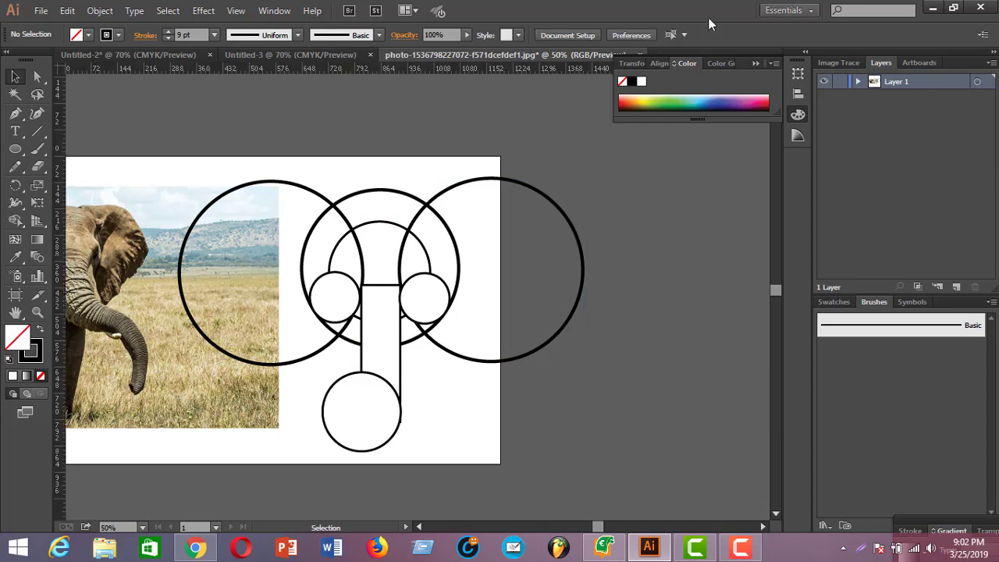
left_click_drag(352, 71, 362, 180)
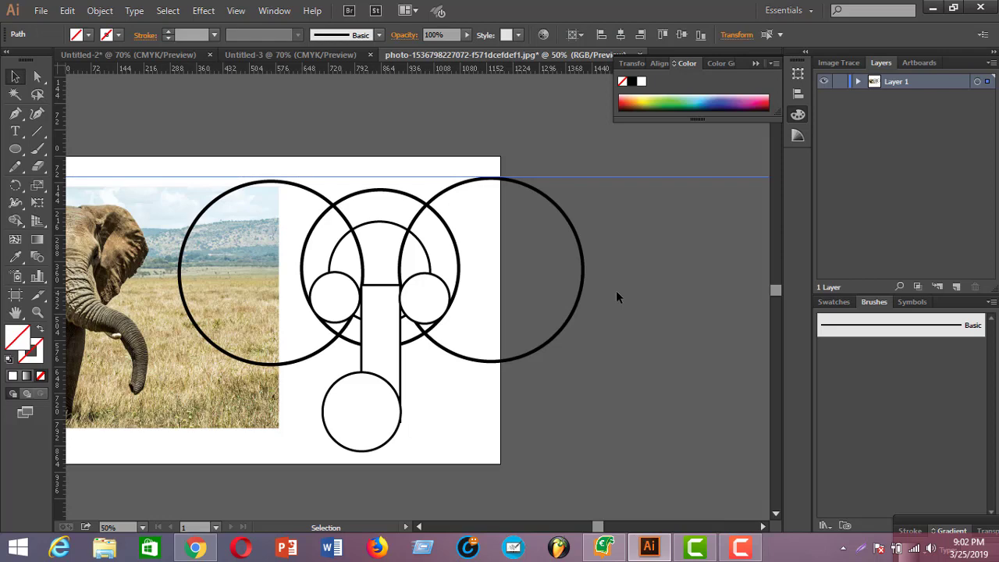
Using outline view, move the left ear circle up until its top touches the horizontal guide
key("ctrl")
key("ctrl+plus")
key("ctrl+plus")
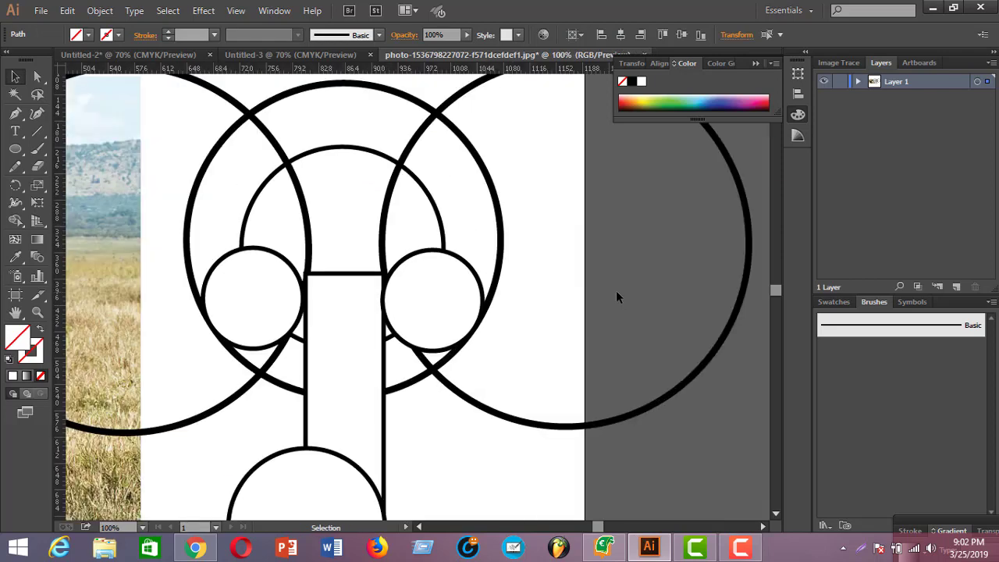
scroll(372, 290, "up", 4)
left_click(218, 228)
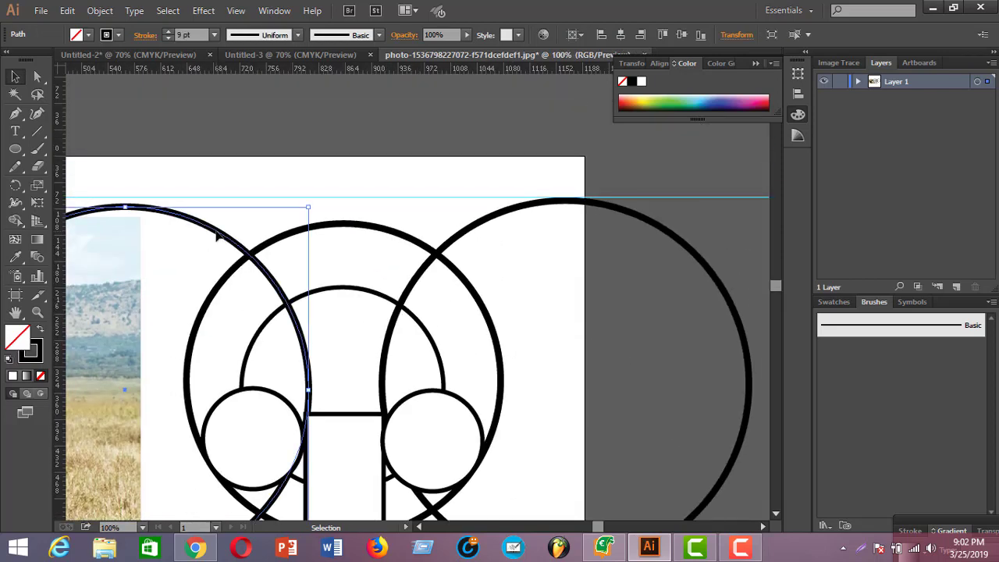
left_click_drag(218, 227, 232, 242)
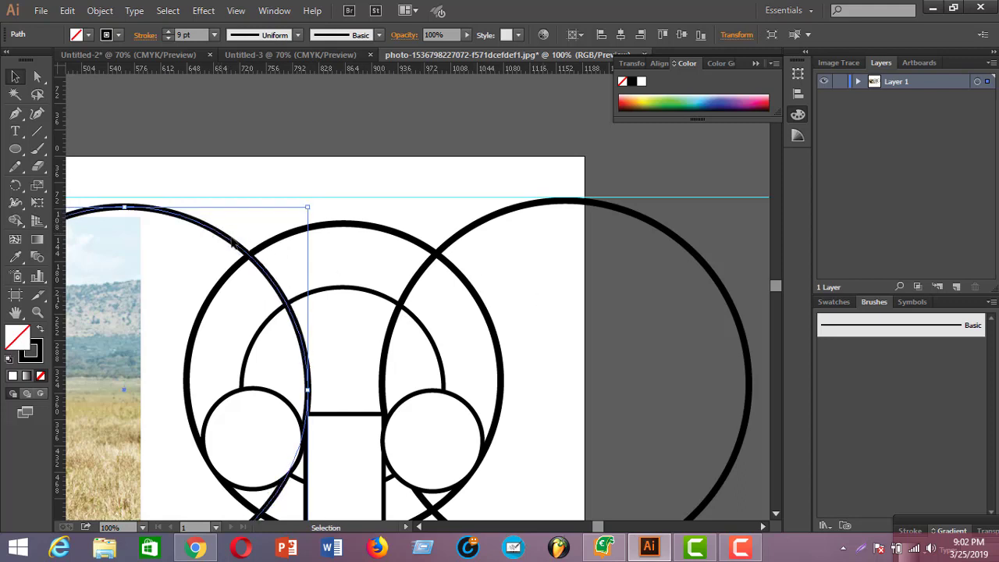
key("a")
key("ctrl+y")
key("v")
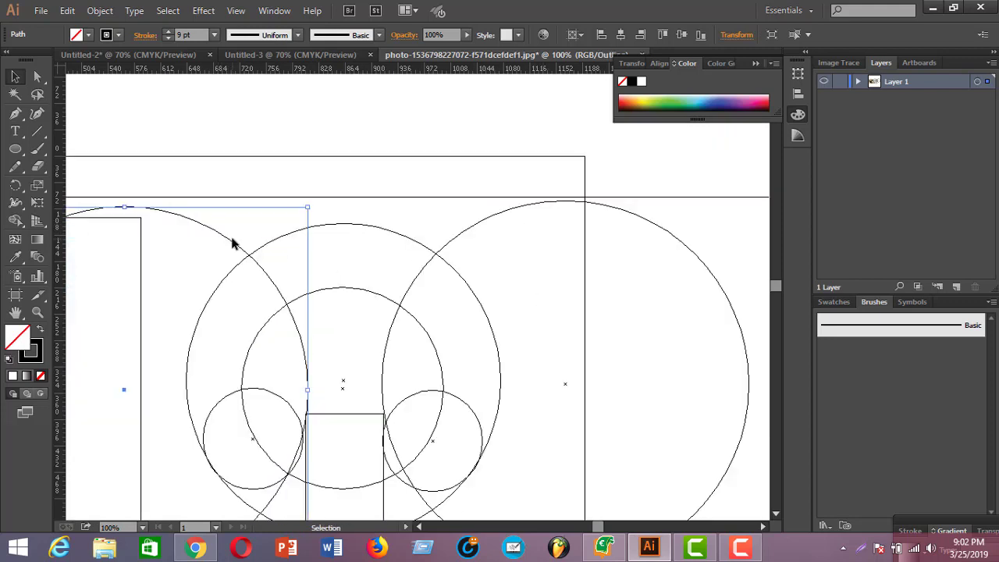
left_click_drag(200, 227, 201, 217)
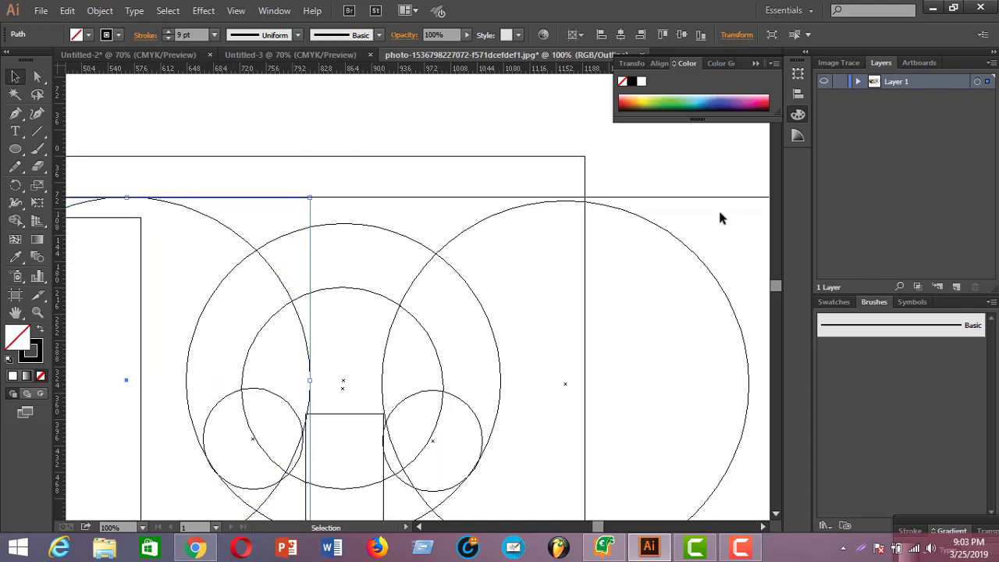
Raise the right ear circle until its top touches the guide, and return to preview mode
left_click(677, 239)
left_click(677, 242)
left_click_drag(678, 242, 680, 232)
left_click(666, 164)
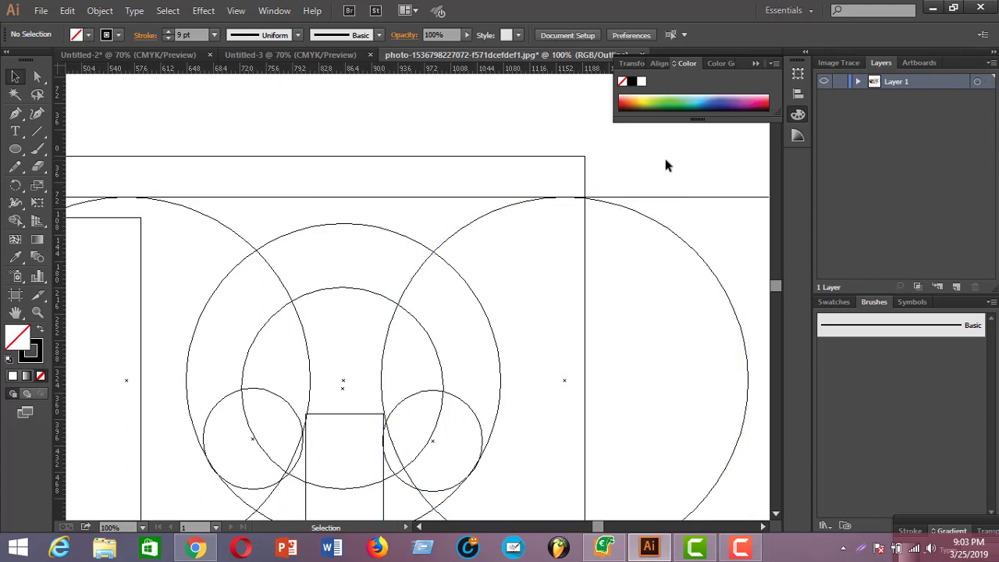
key("ctrl+y")
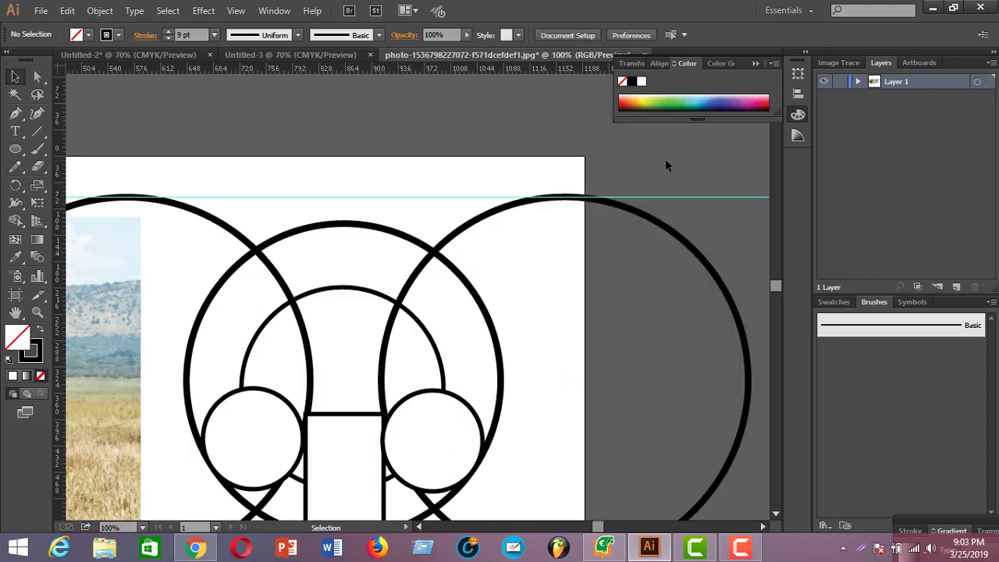
scroll(562, 205, "down", 3)
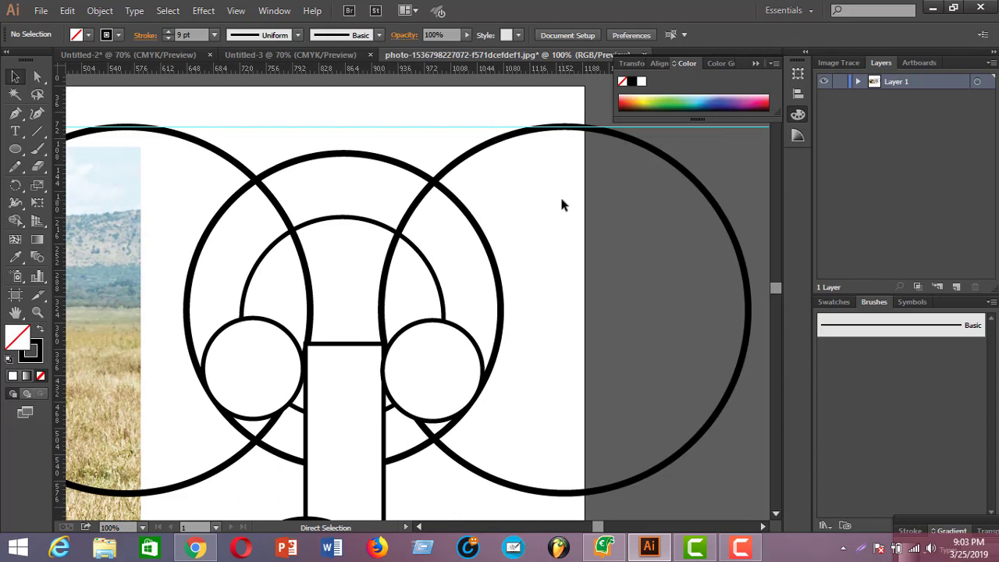
key("ctrl+minus")
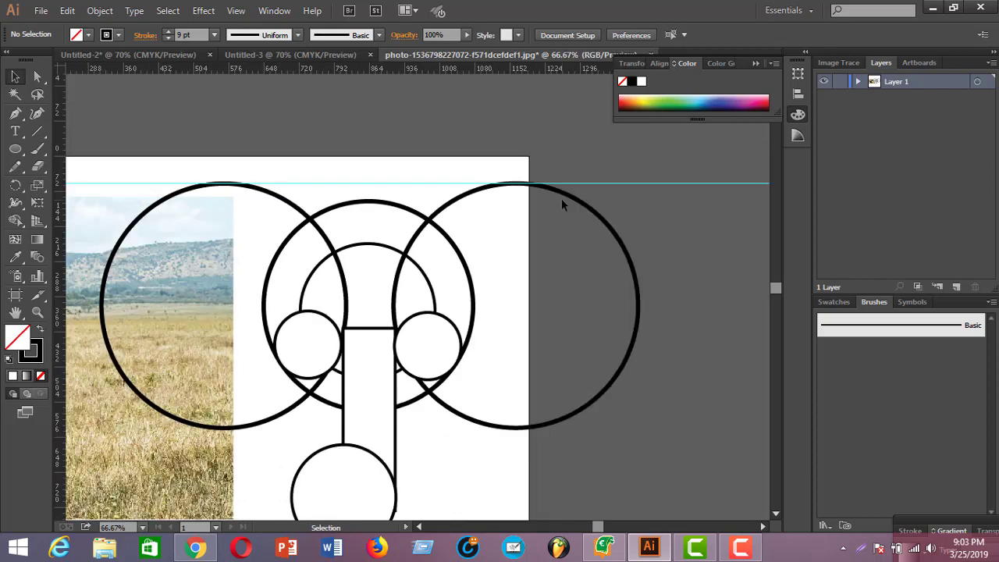
key("ctrl+minus")
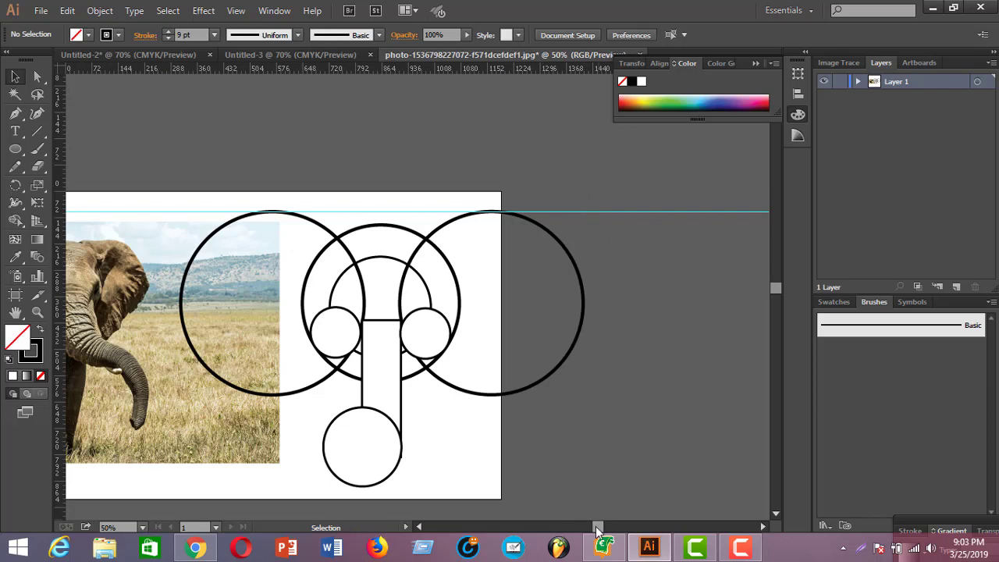
scroll(462, 411, "down", 1)
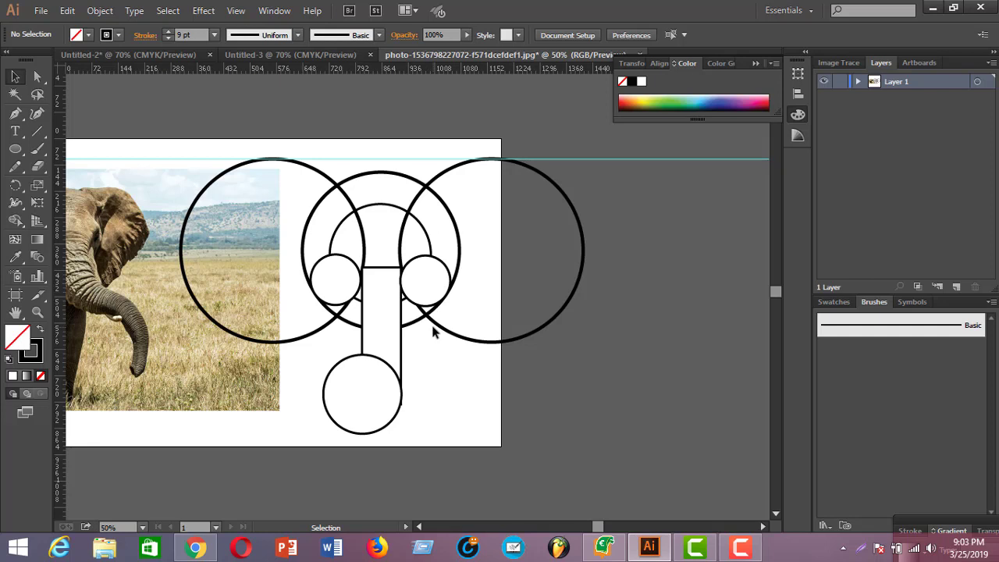
left_click(398, 380)
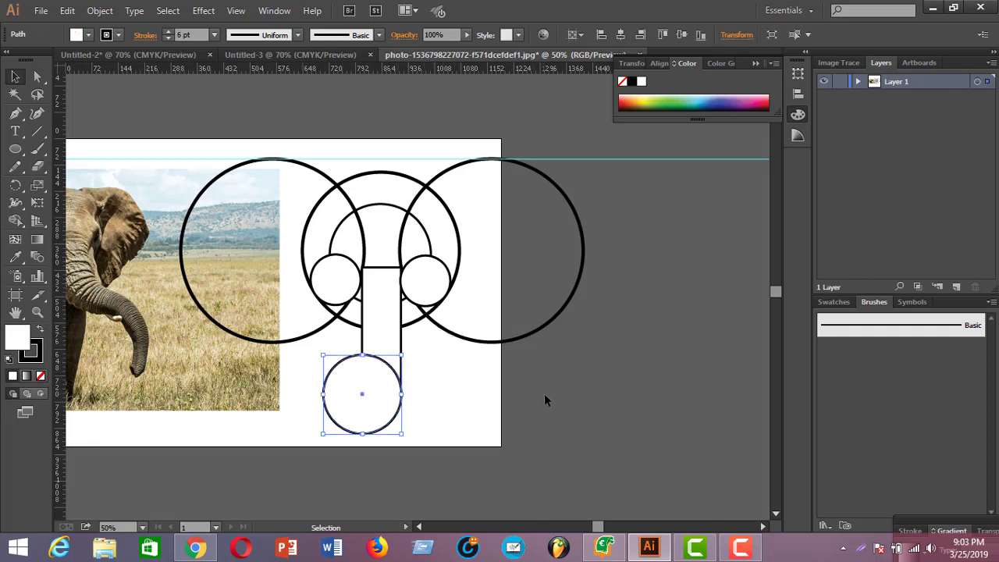
left_click(477, 401)
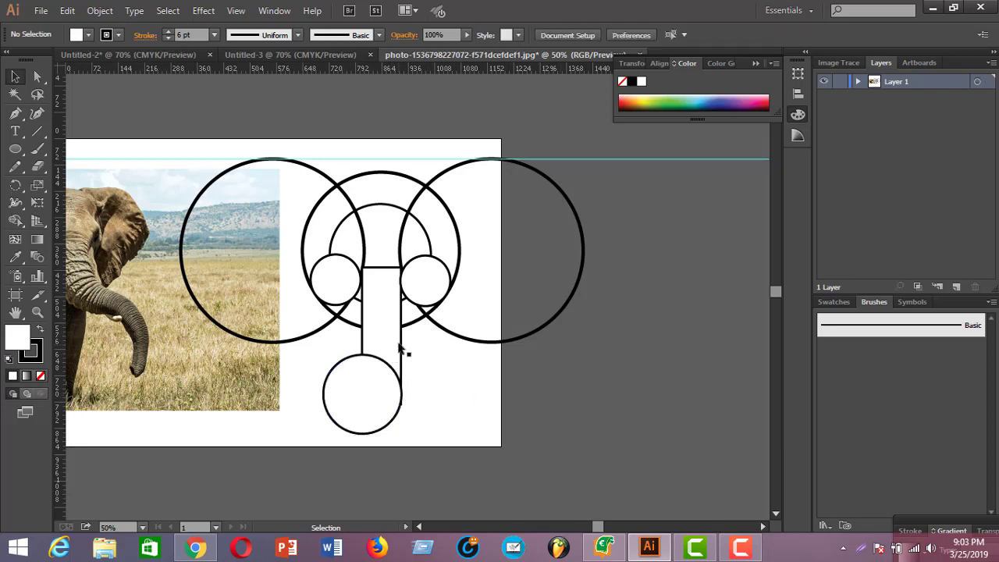
left_click(400, 349)
left_click(457, 372)
Delete the elephant reference photo from the artboard
scroll(390, 262, "up", 2)
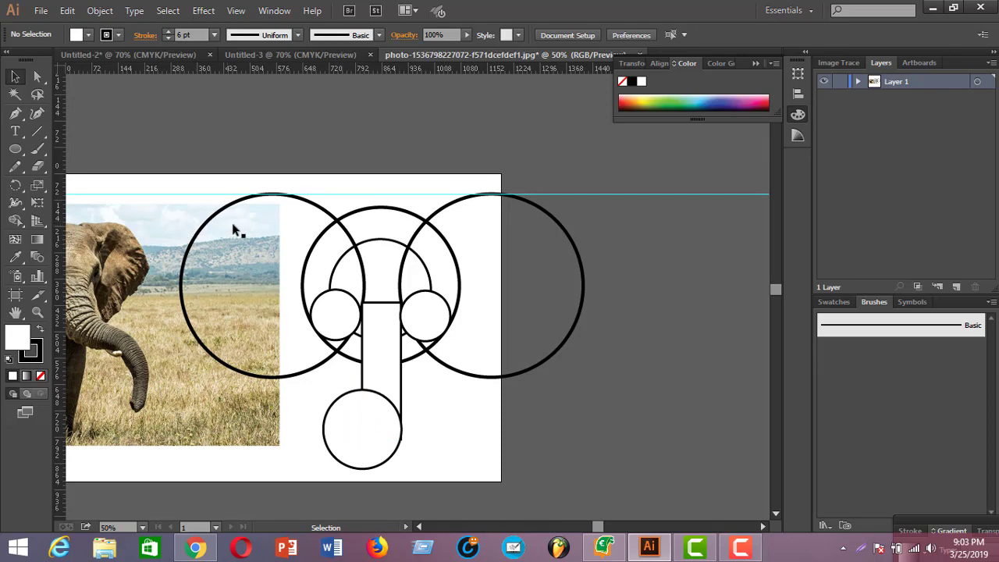
left_click(160, 299)
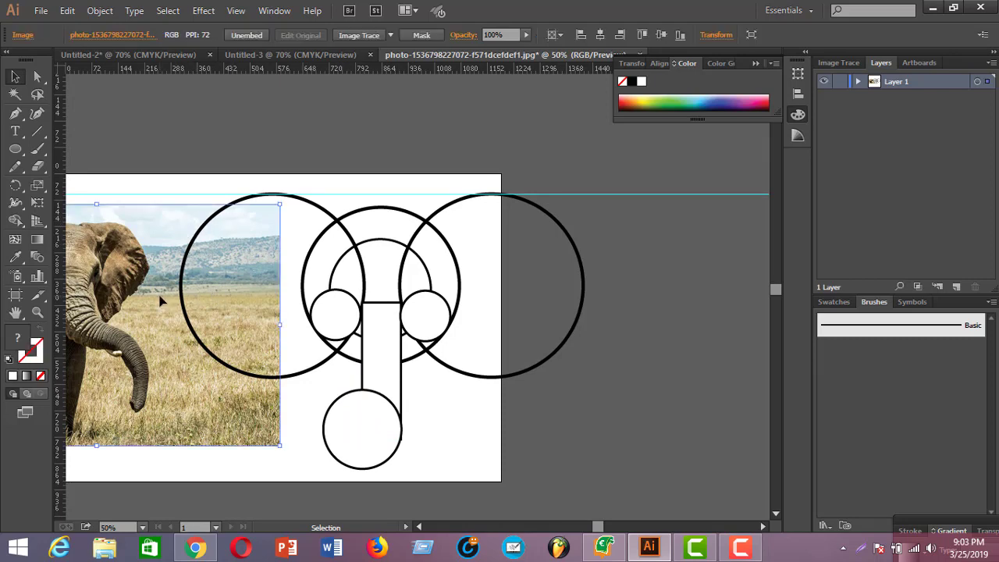
key("Delete")
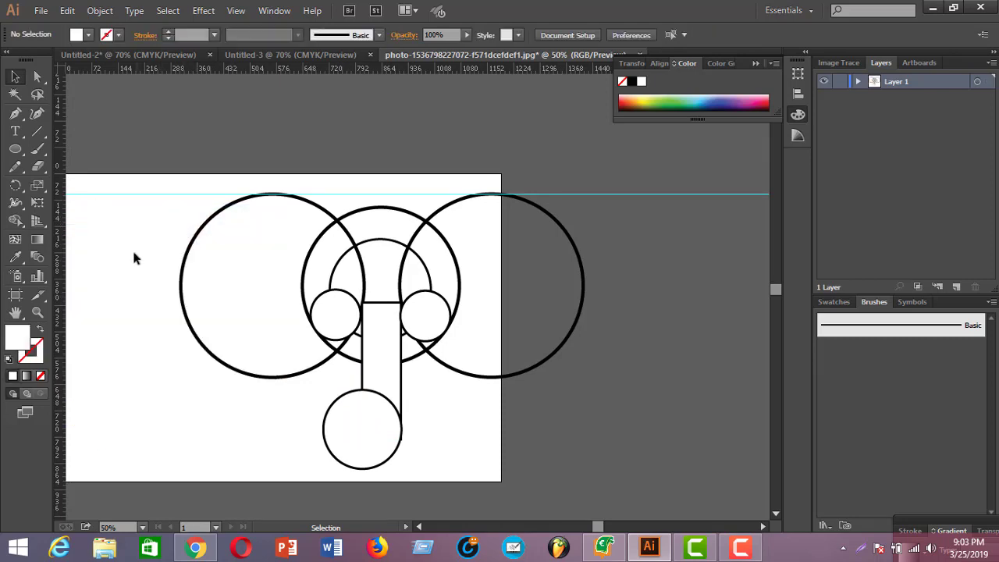
Select all the elephant head shapes and move them together to the centre of the artboard
left_click_drag(135, 229, 550, 466)
left_click_drag(384, 321, 380, 364)
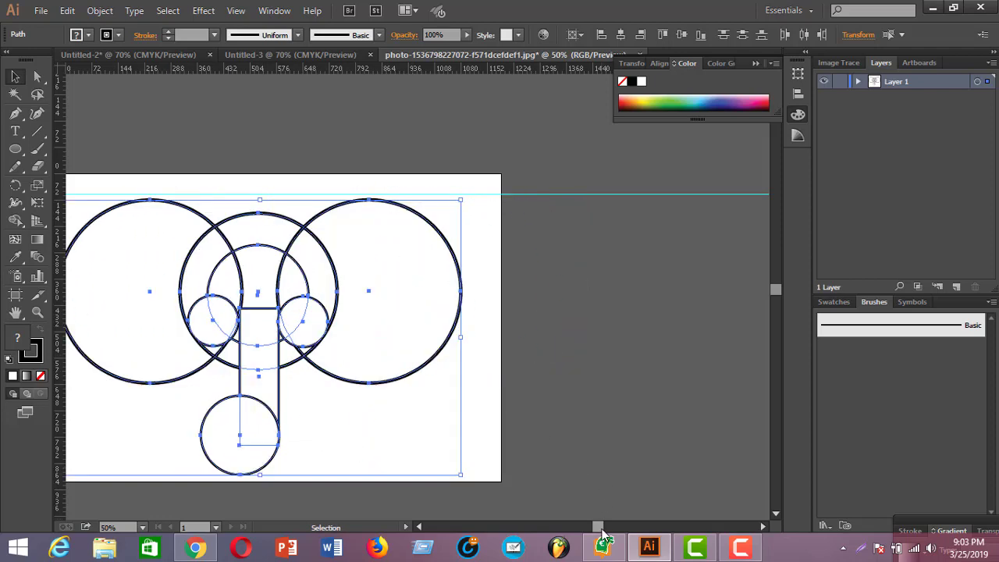
left_click_drag(602, 529, 594, 530)
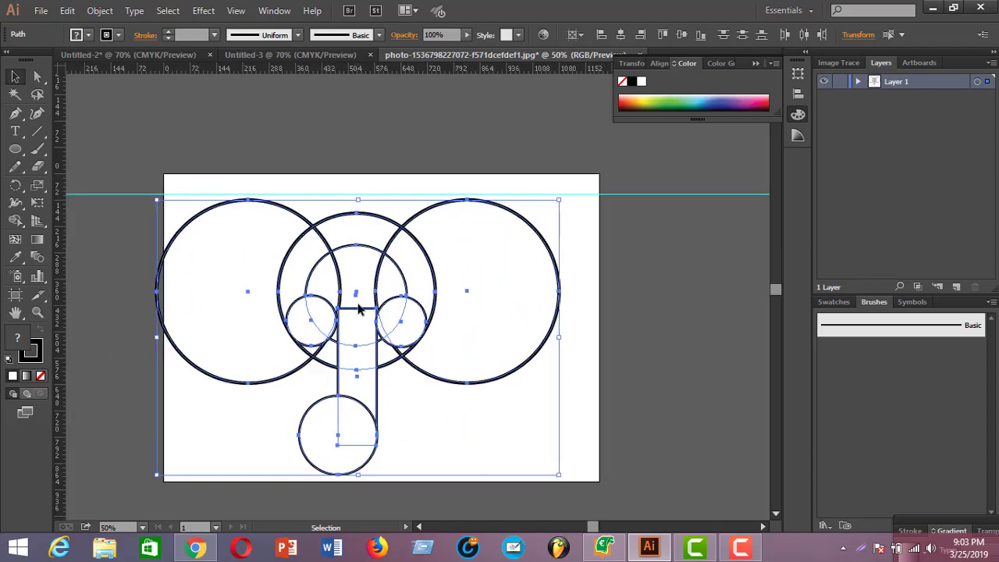
left_click_drag(356, 314, 385, 313)
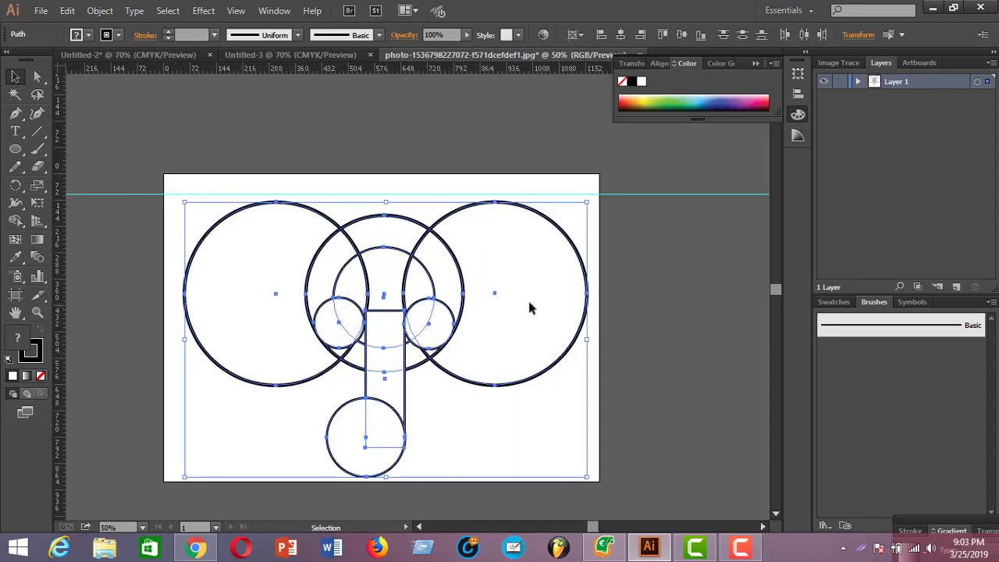
left_click(637, 302)
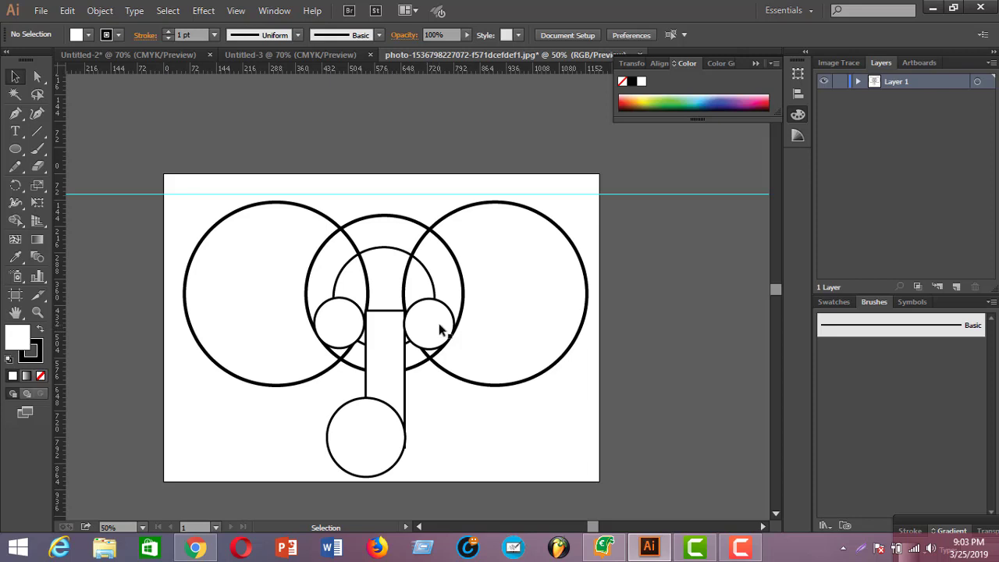
Select the trunk rectangle together with the trunk-tip circle
left_click(416, 252)
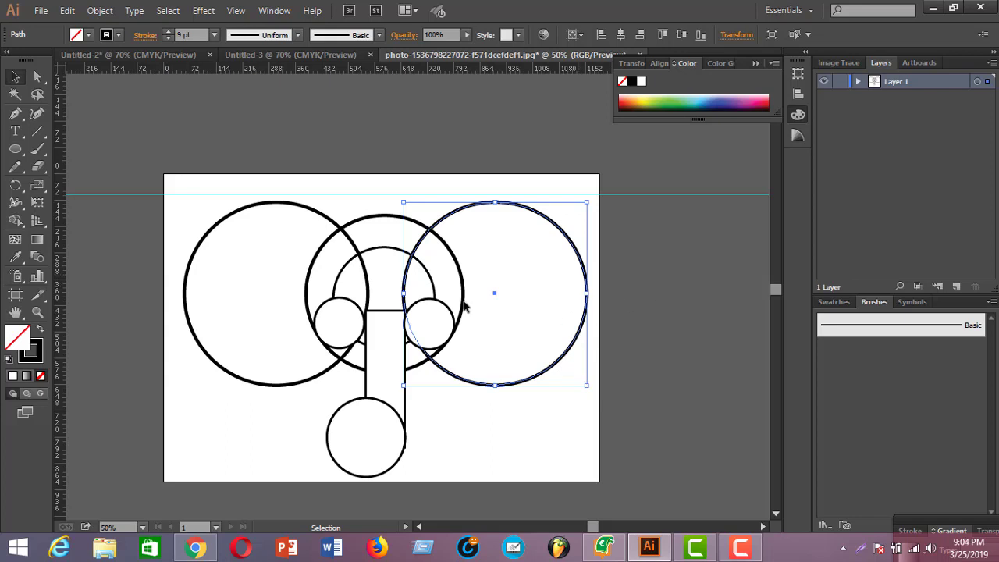
left_click_drag(184, 222, 566, 421)
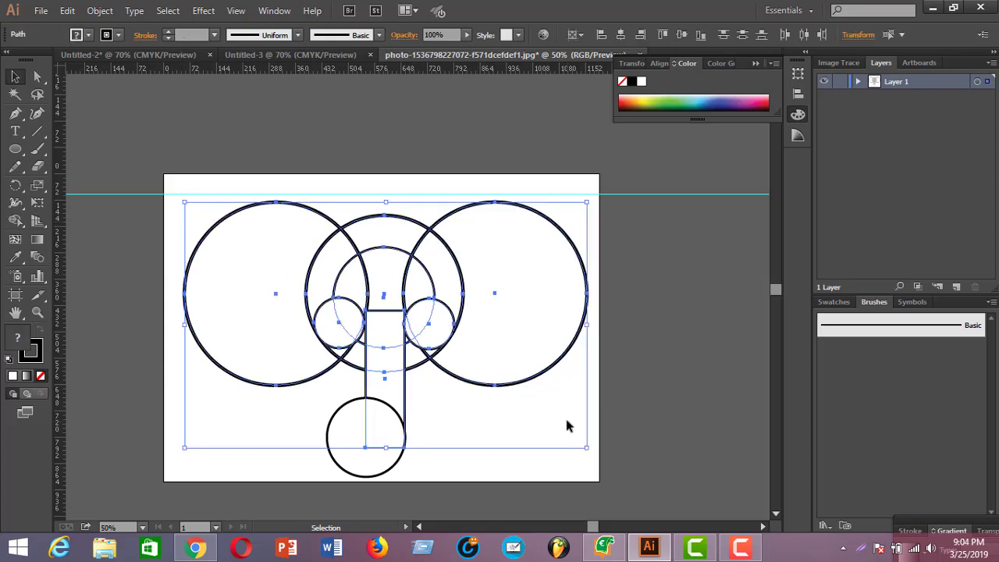
left_click(400, 436)
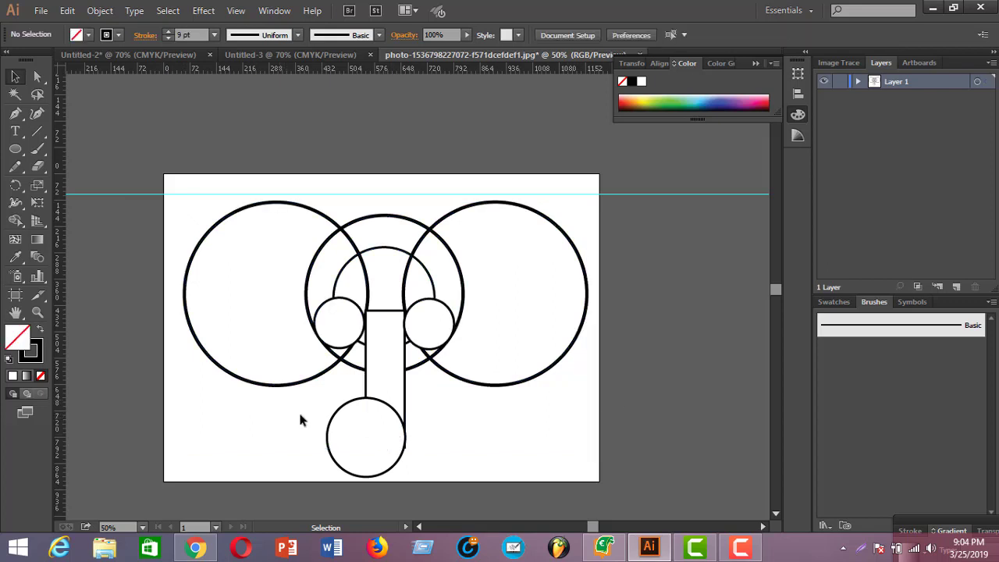
left_click_drag(302, 421, 455, 497)
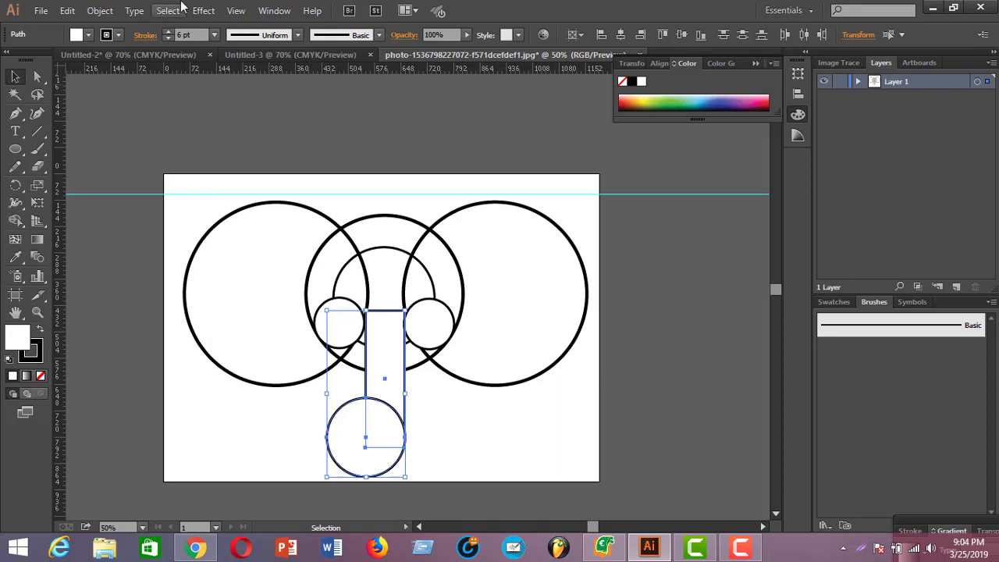
Reset the Essentials workspace to its default layout
left_click(275, 11)
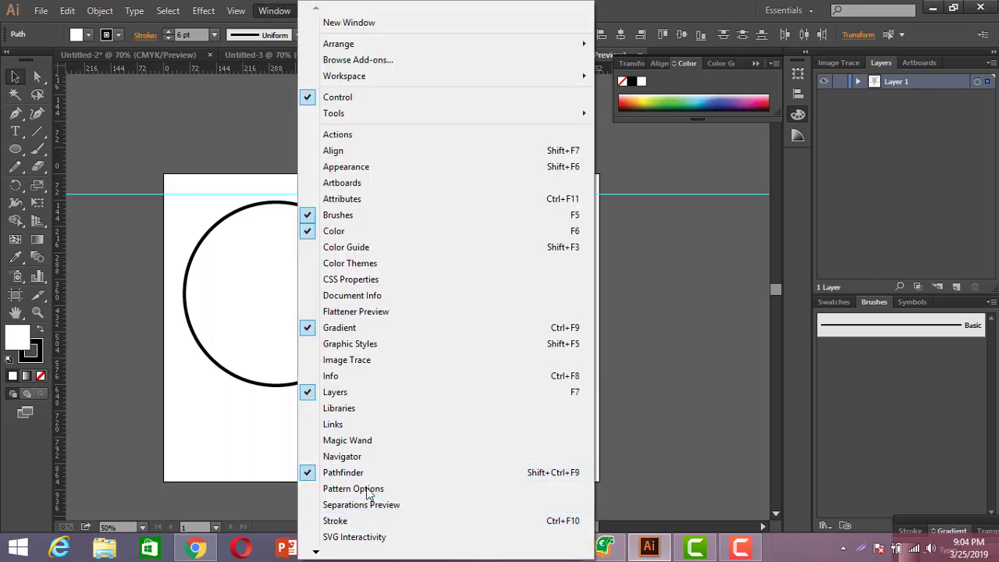
left_click(566, 474)
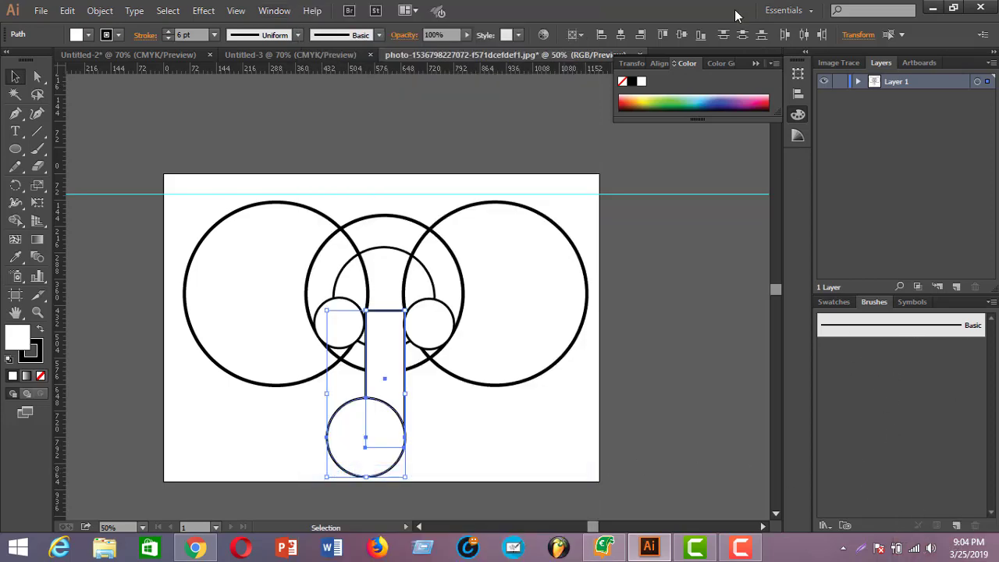
left_click_drag(660, 18, 613, 26)
left_click(902, 26)
left_click(280, 10)
mouse_move(372, 80)
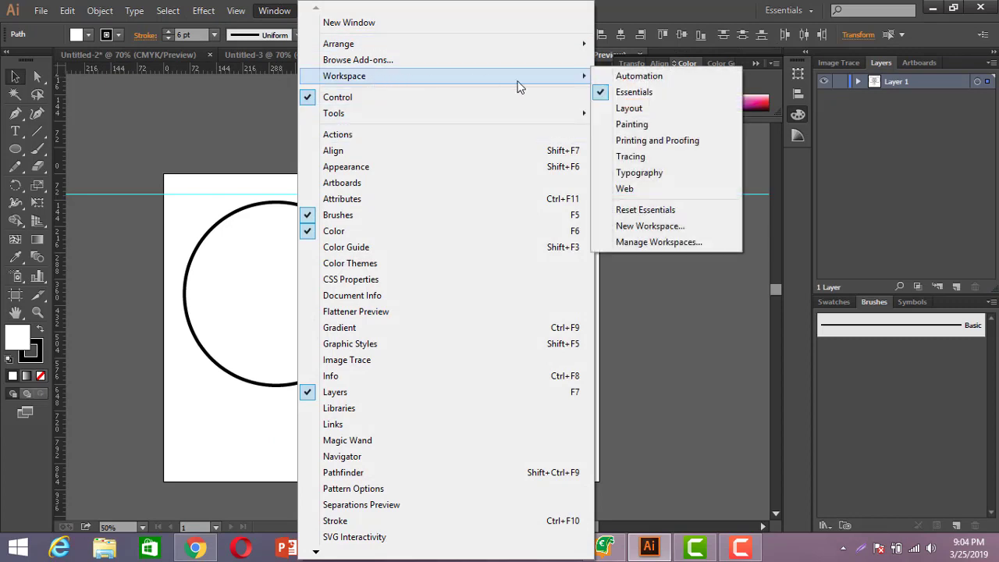
left_click(661, 209)
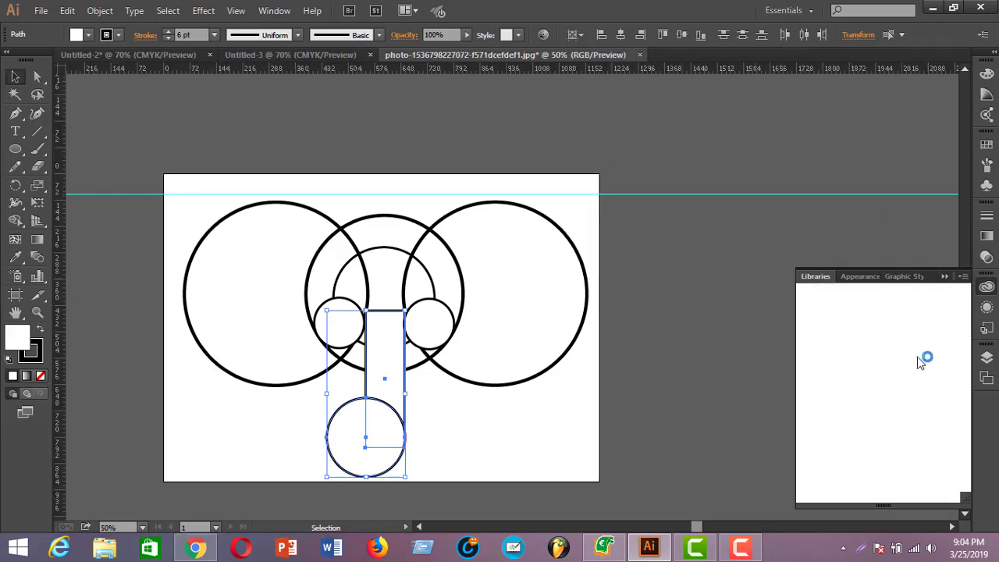
Collapse the open Libraries and bring up the Pathfinder controls in the empty area beside the artboard
left_click(946, 276)
left_click(274, 11)
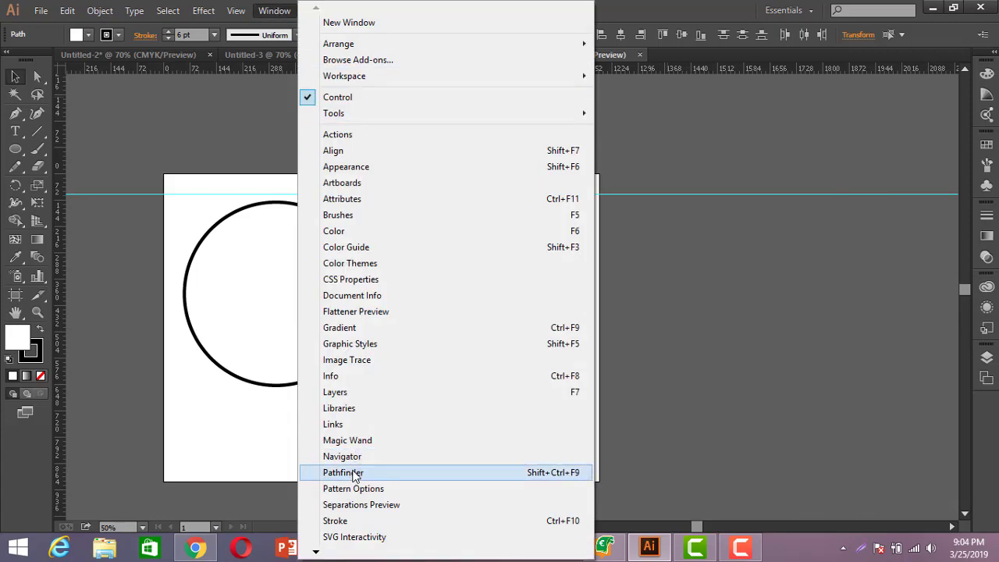
left_click(353, 474)
left_click_drag(644, 88, 846, 96)
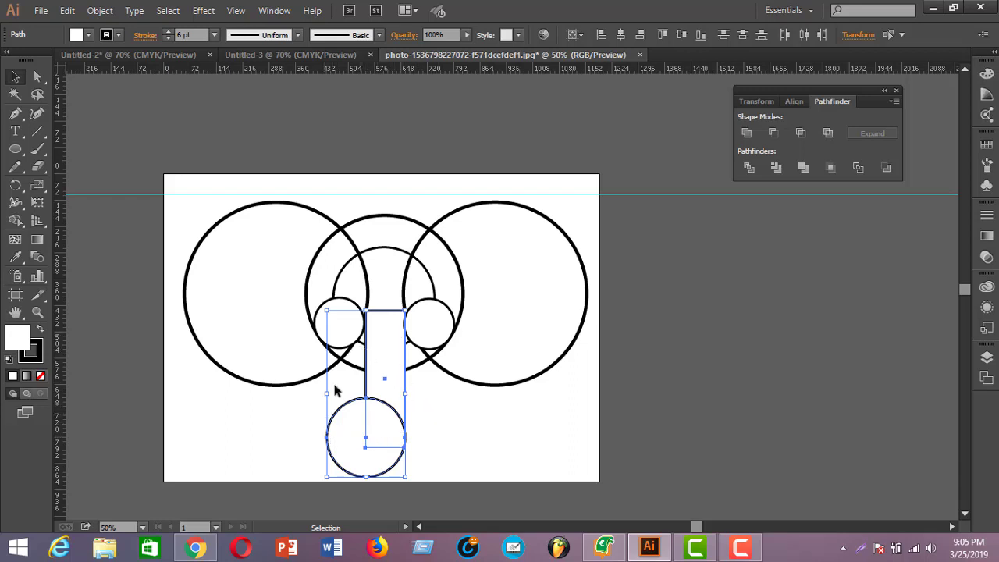
Unite the trunk rectangle and the trunk-tip circle into one shape
left_click(745, 132)
left_click(416, 436)
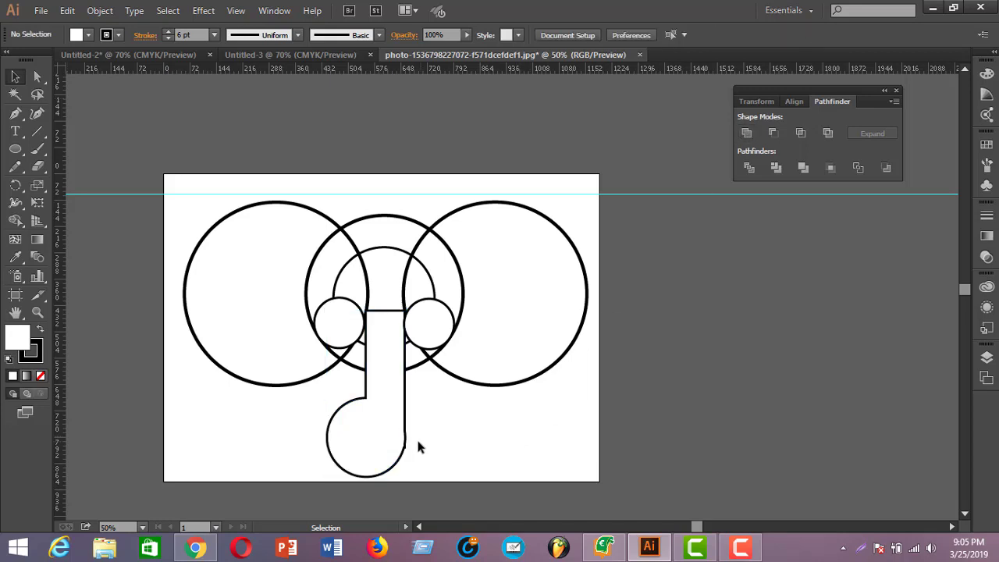
left_click(403, 448)
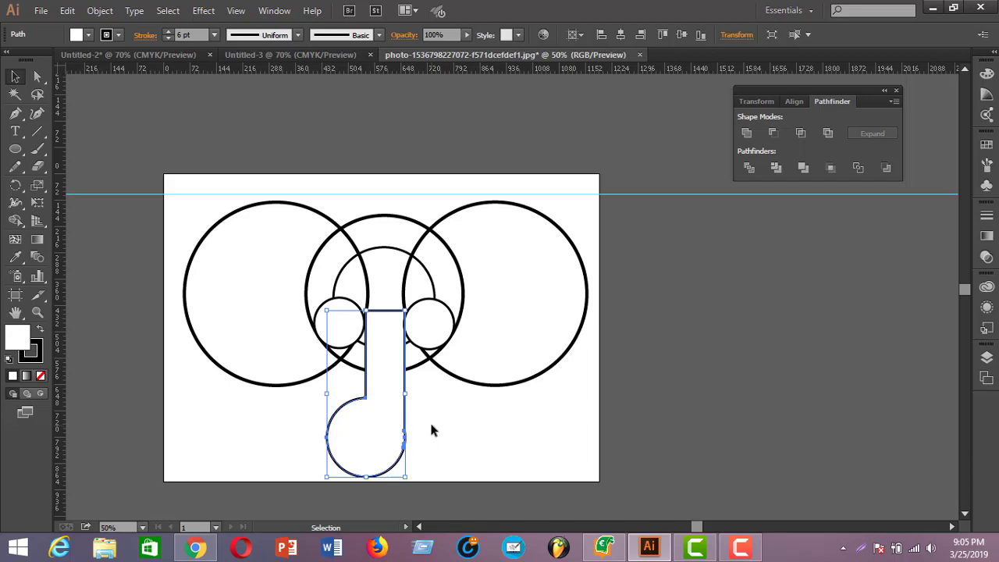
left_click(493, 403)
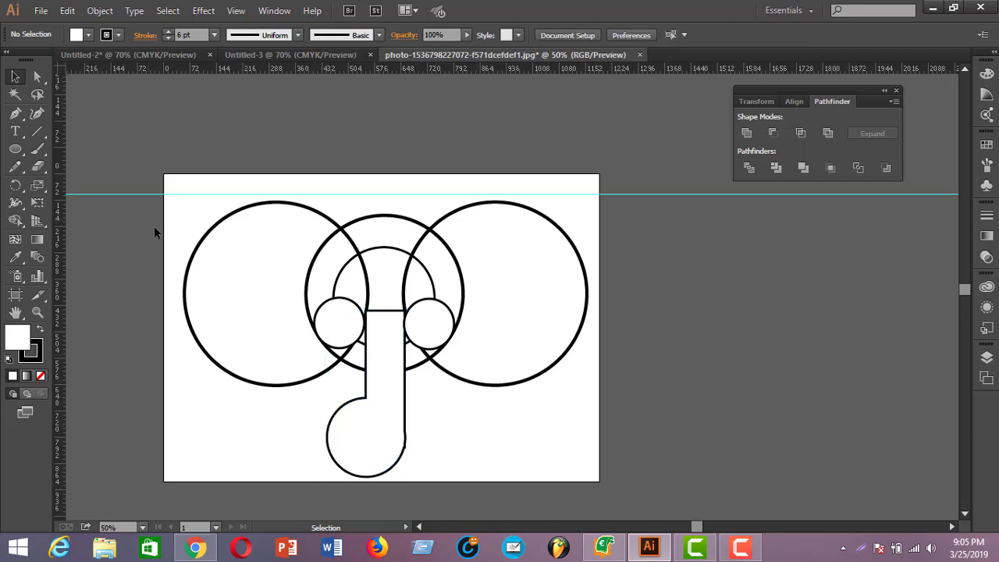
Try uniting all the elephant head shapes into a single outline, and undo it
left_click(436, 226)
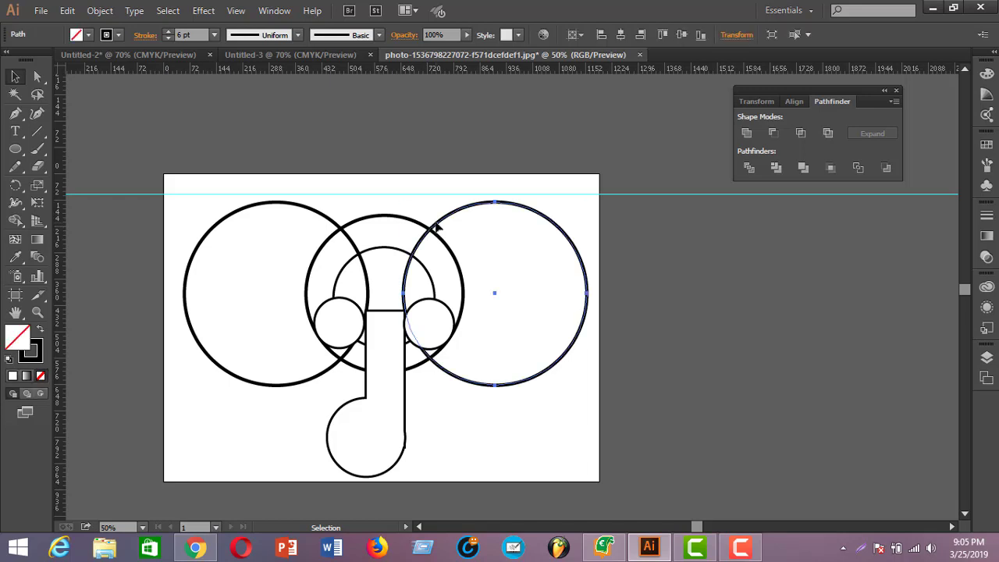
left_click(172, 238)
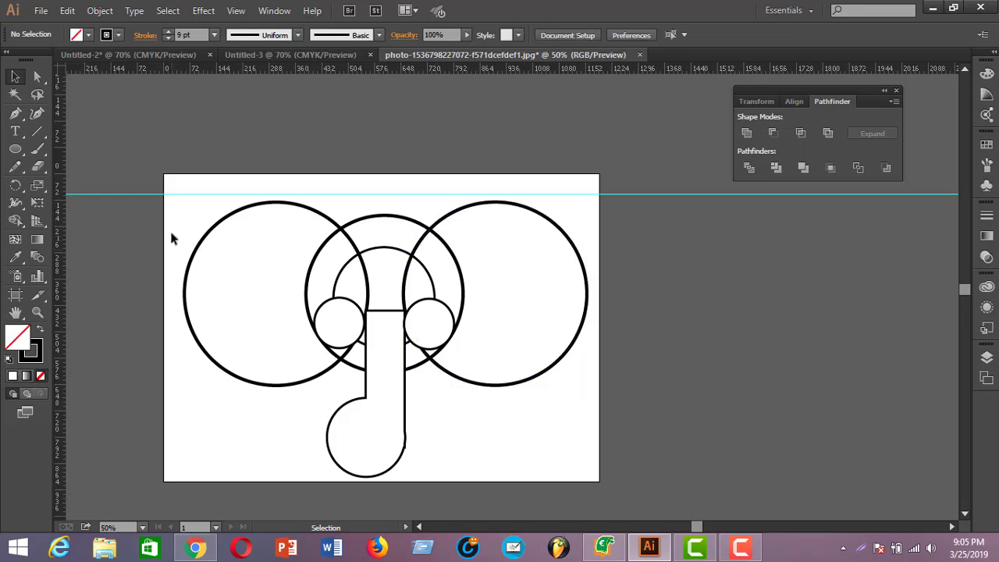
left_click_drag(172, 238, 630, 476)
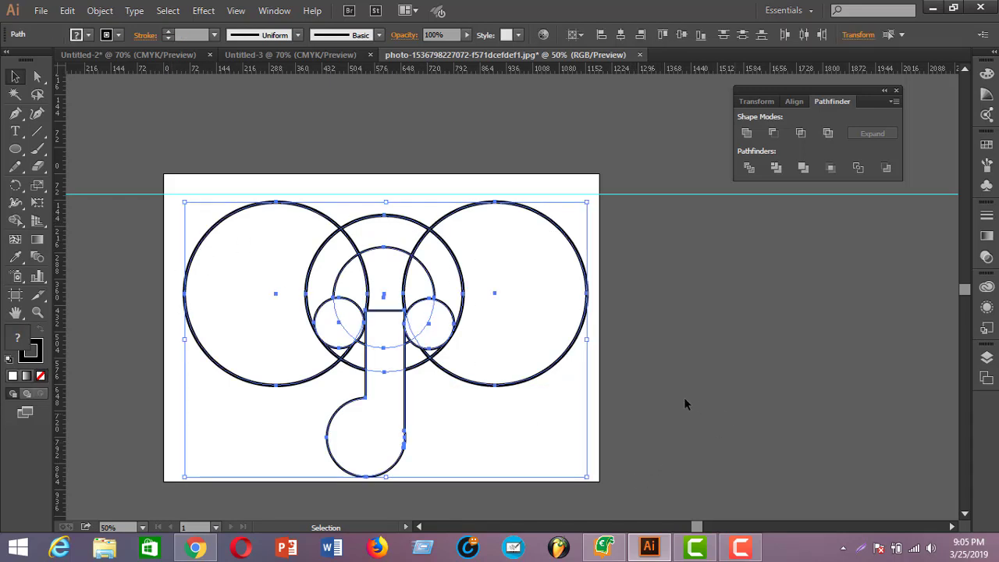
left_click(747, 132)
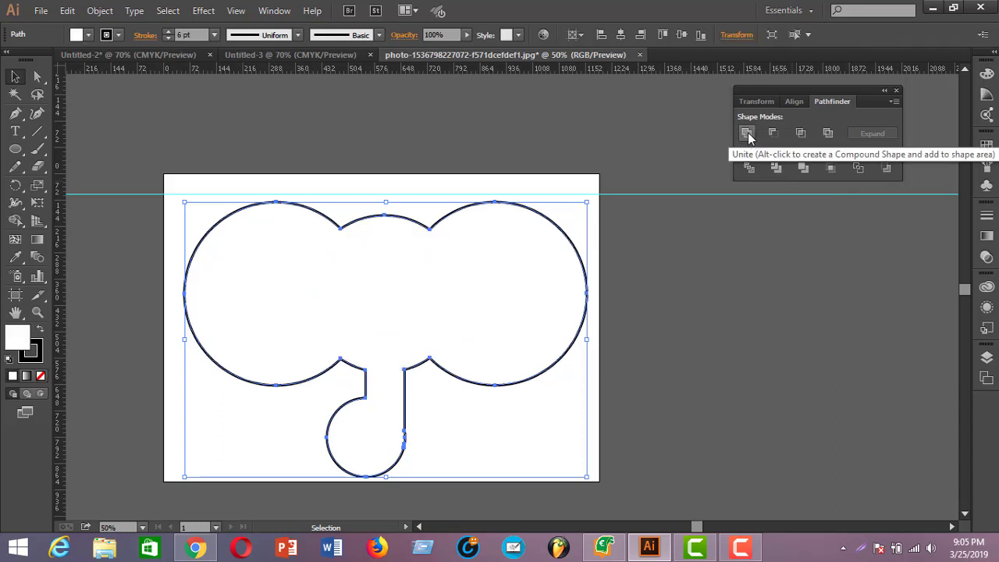
left_click(700, 347)
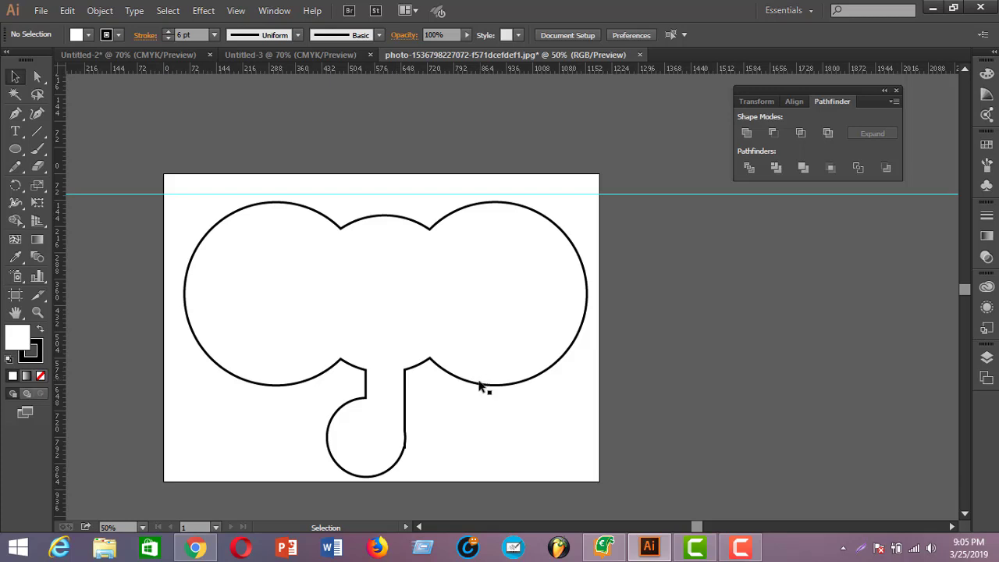
key("ctrl")
key("ctrl+z")
left_click(620, 394)
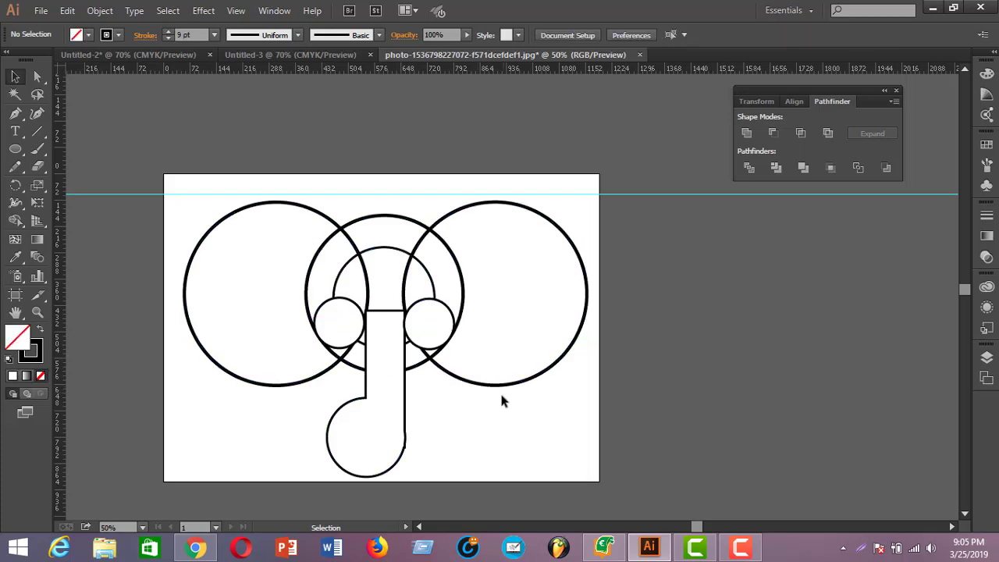
Nudge the right eye circle slightly up and away from the trunk
left_click_drag(428, 210, 508, 419)
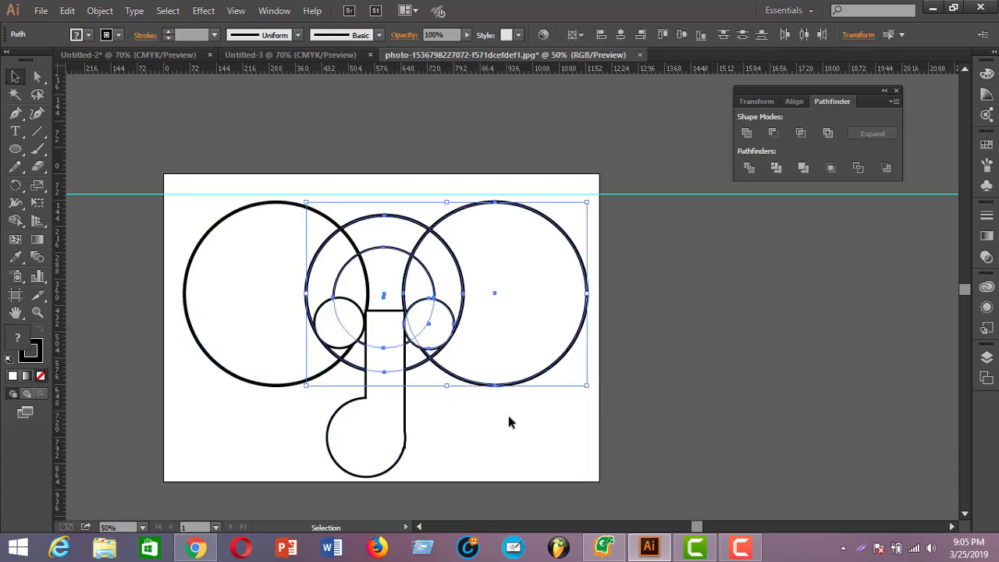
left_click(420, 196)
left_click_drag(420, 212, 453, 350)
left_click(664, 442)
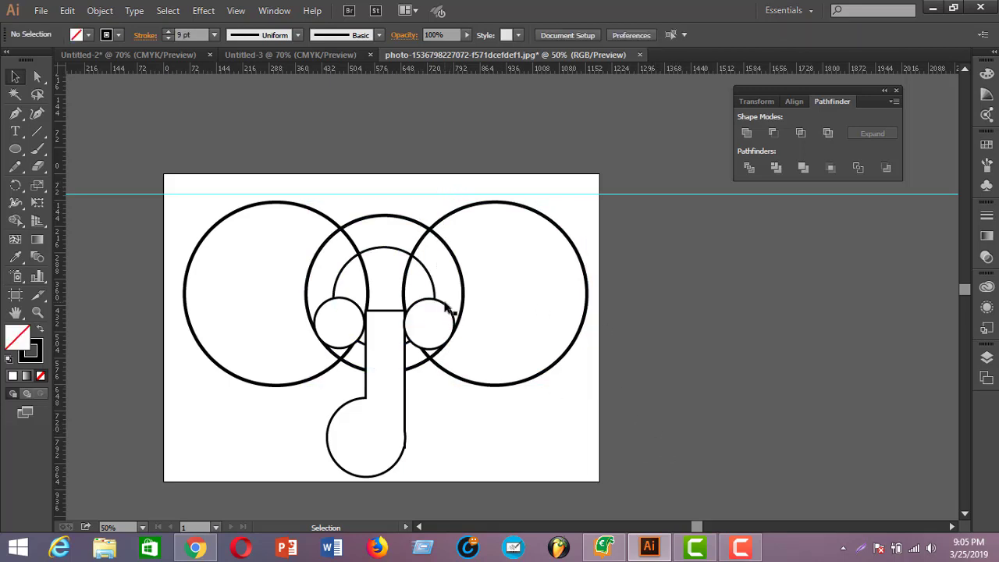
left_click_drag(446, 305, 454, 313)
left_click(473, 306)
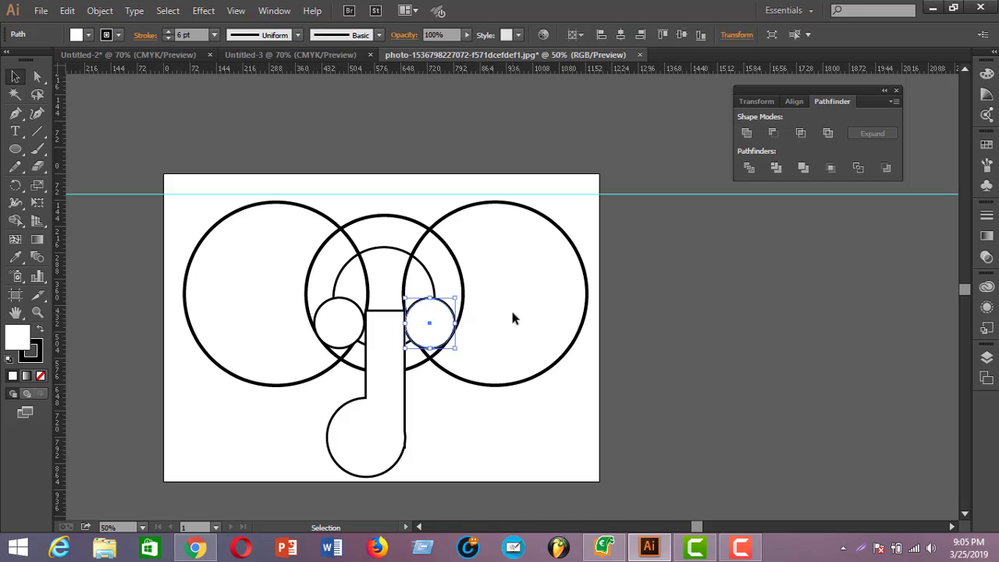
left_click(510, 307)
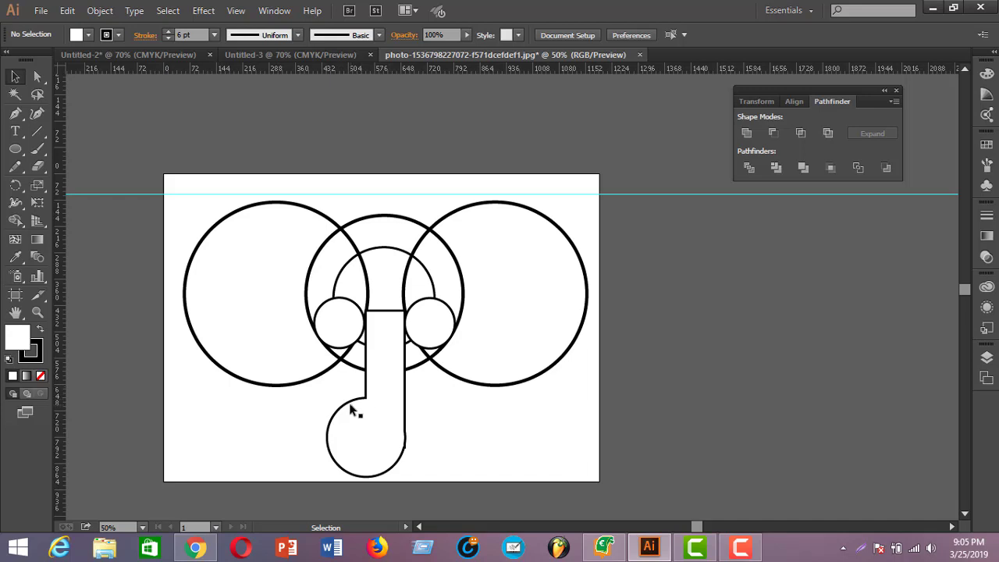
Draw a small white-filled ellipse overlapping the upper left of the trunk's rounded tip
left_click(14, 148)
left_click(51, 181)
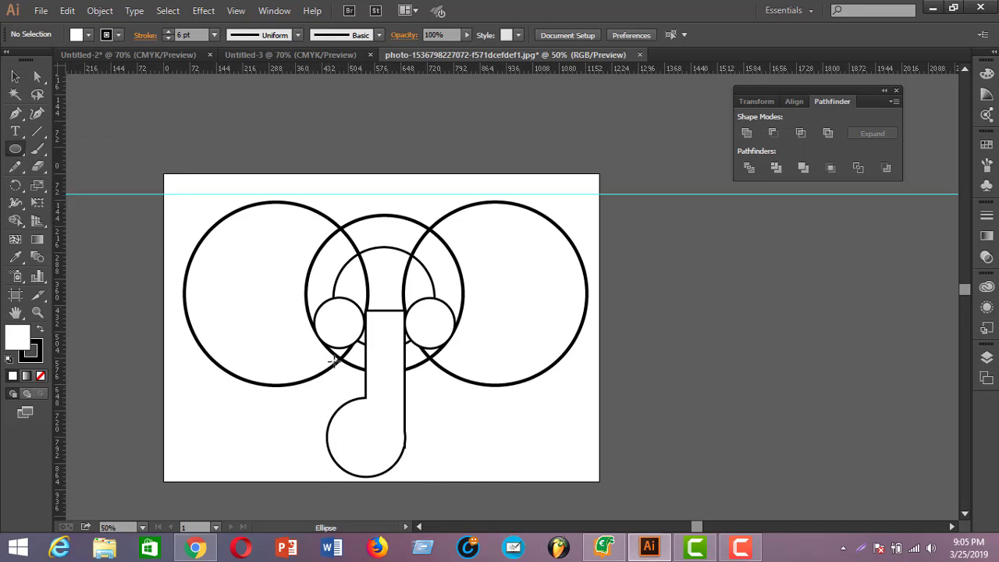
left_click_drag(325, 389, 371, 435)
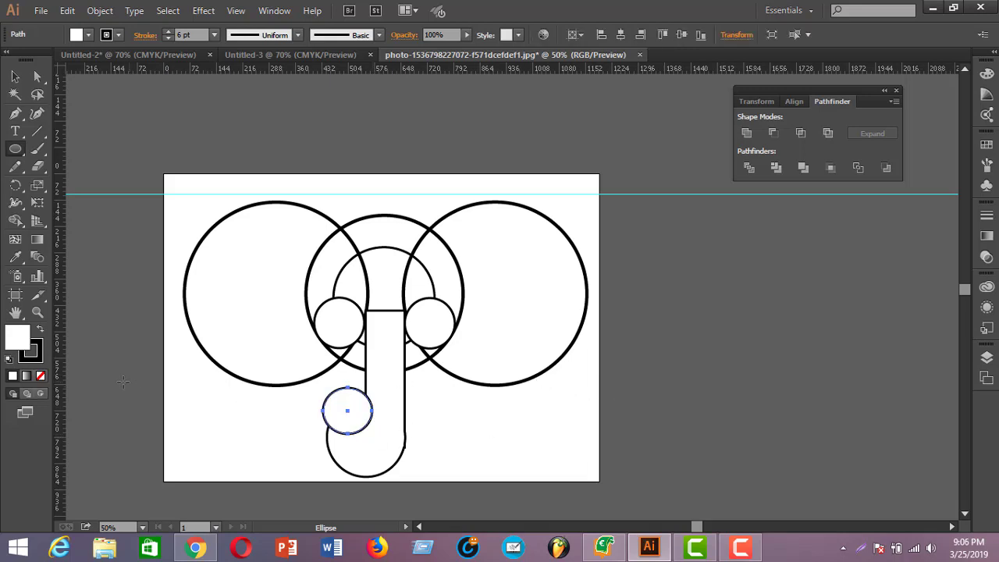
left_click(41, 376)
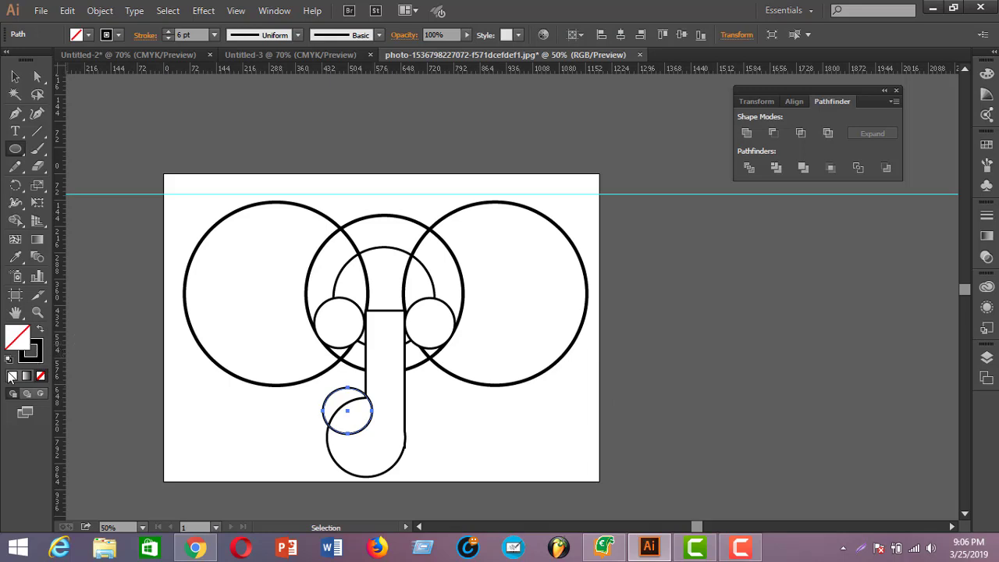
left_click(13, 375)
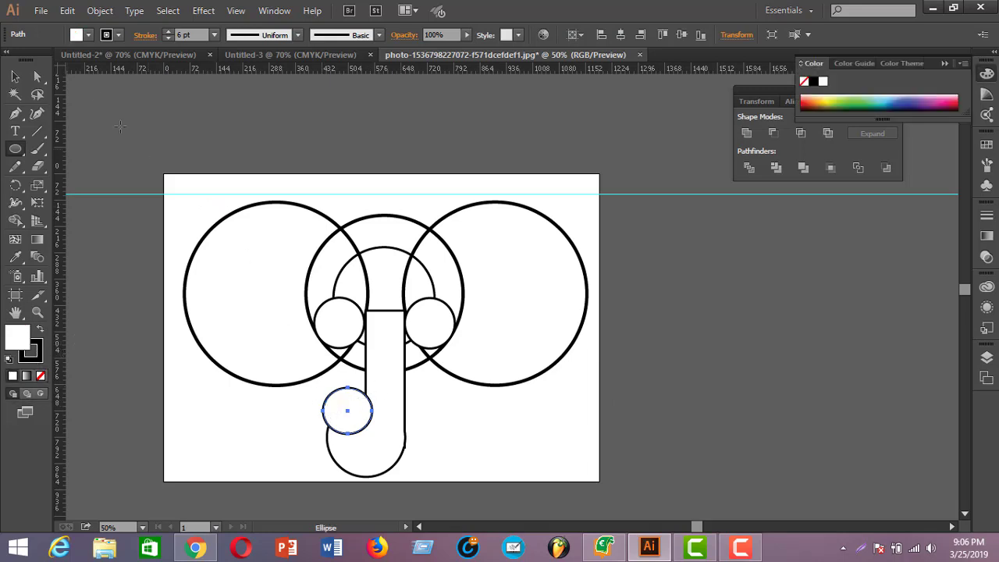
Enlarge the new small circle slightly from its centre
left_click(15, 76)
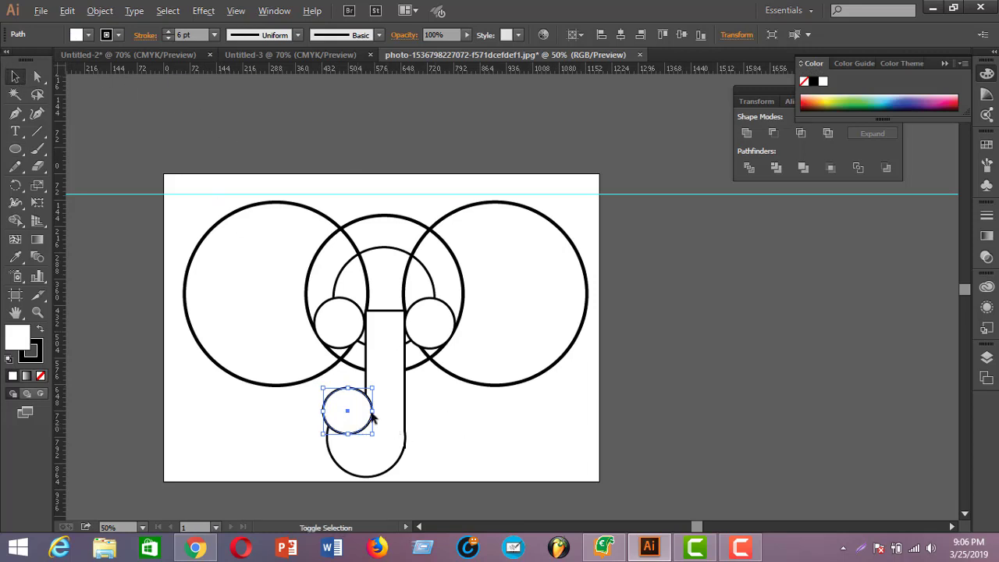
left_click_drag(375, 386, 379, 382)
left_click(477, 450)
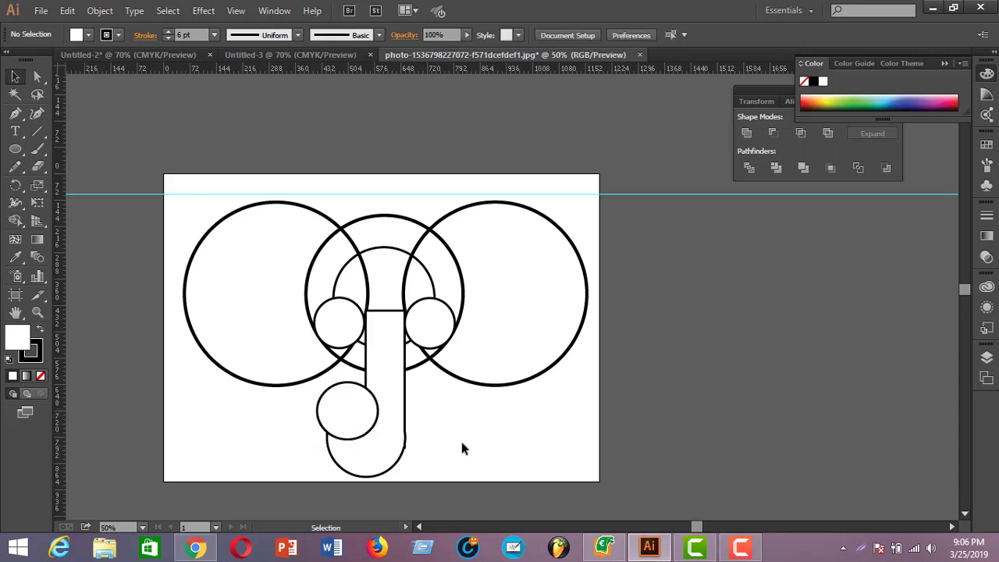
Try cutting the small circle out of the trunk with Minus Front, and undo the cut
mouse_move(149, 228)
left_mouse_down()
mouse_move(446, 486)
mouse_move(515, 498)
left_mouse_up()
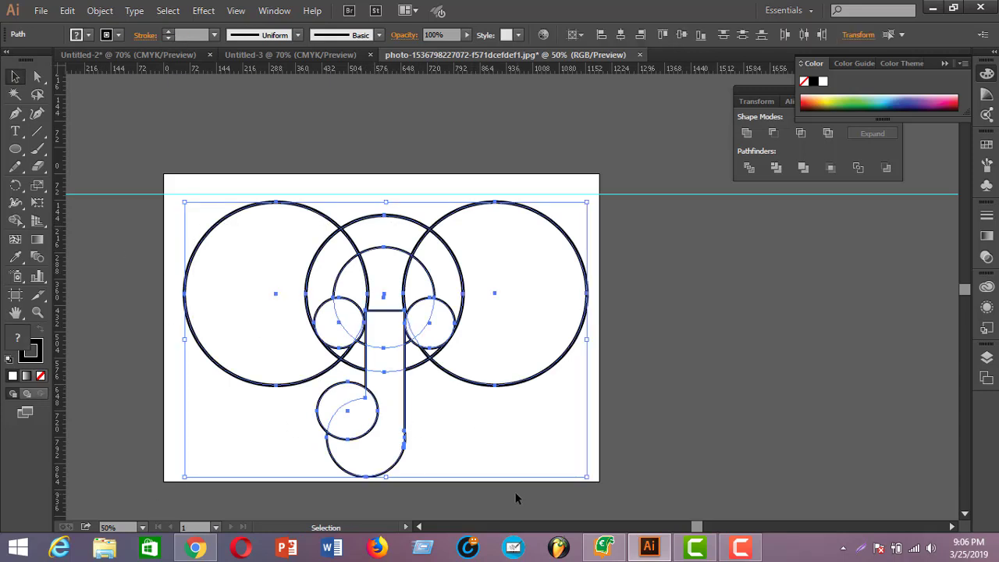
left_click(437, 402)
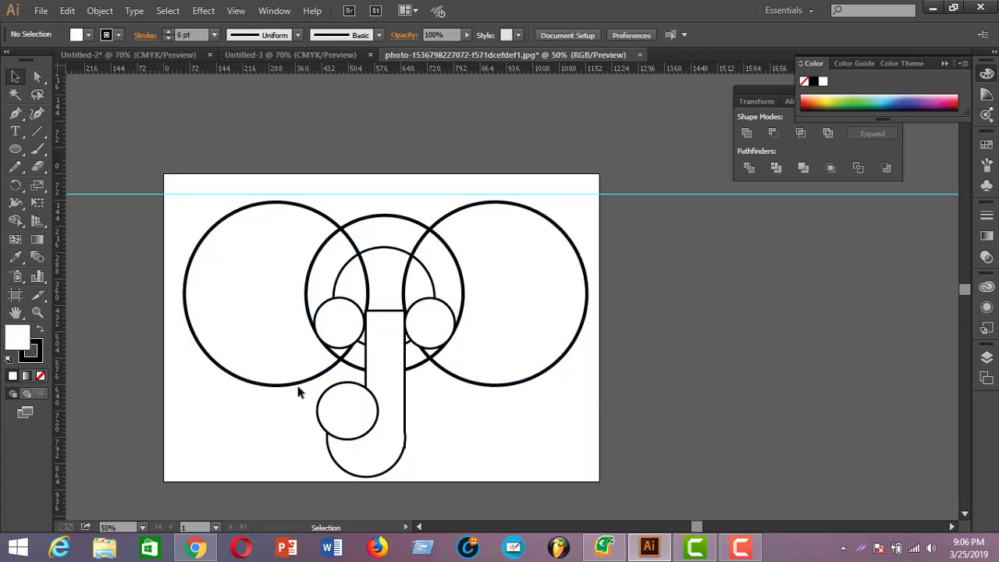
left_click_drag(275, 409, 463, 490)
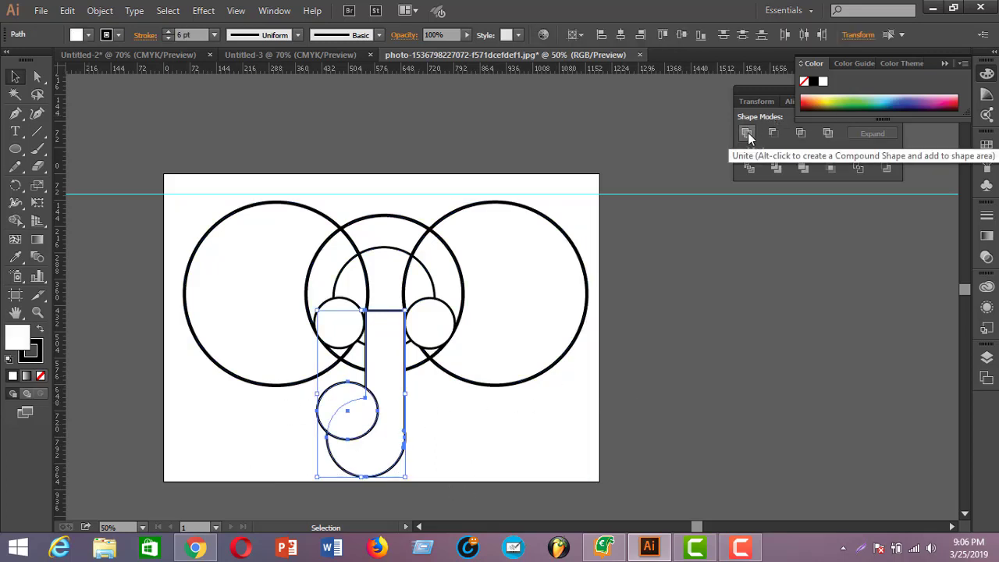
left_click(773, 132)
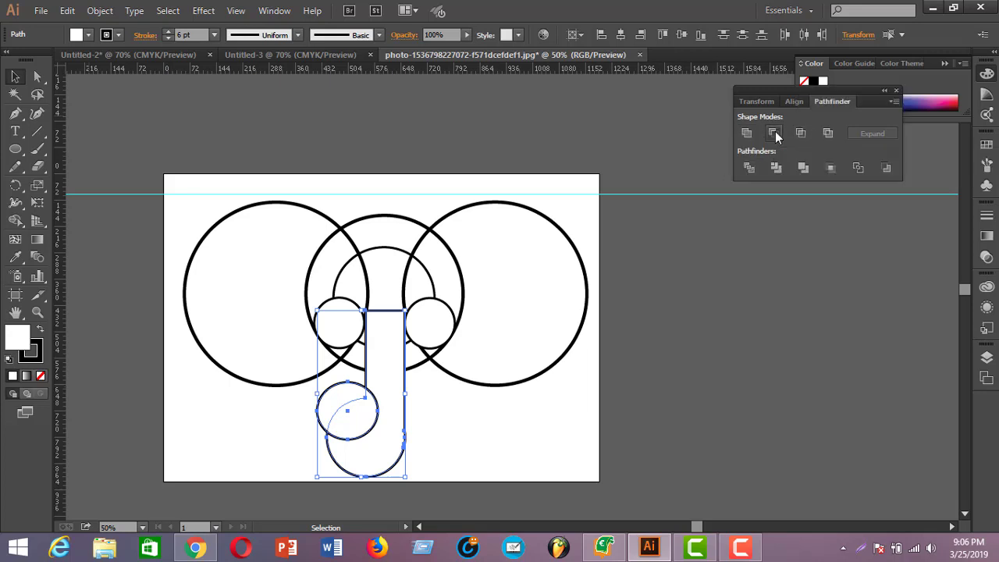
left_click(545, 428)
left_click(343, 442)
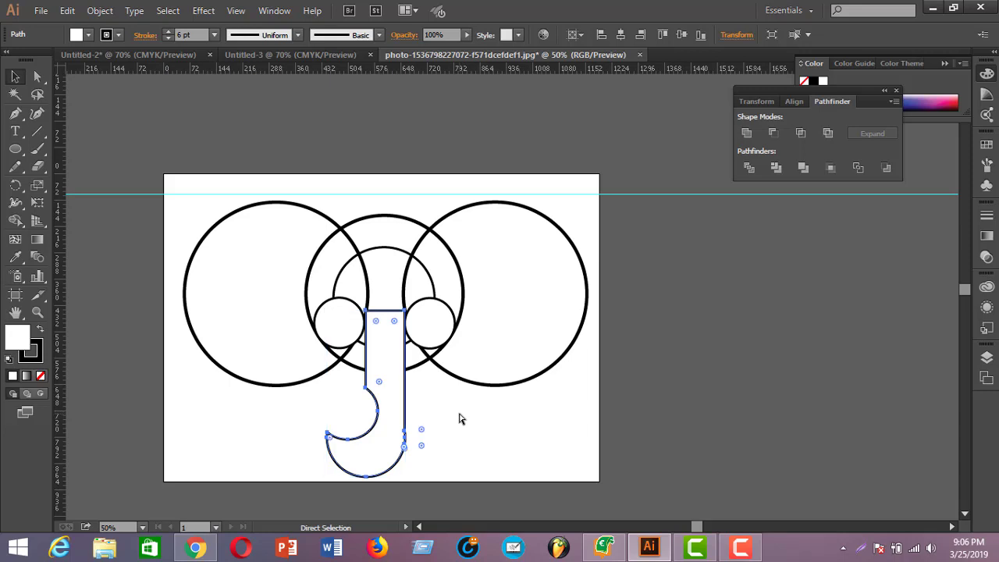
key("ctrl+z")
Move the small circle up and left so that it clears the vertical part of the trunk
left_click(483, 424)
mouse_move(379, 424)
left_mouse_down()
mouse_move(352, 413)
mouse_move(370, 412)
mouse_move(359, 393)
mouse_move(361, 421)
left_mouse_up()
left_click(457, 442)
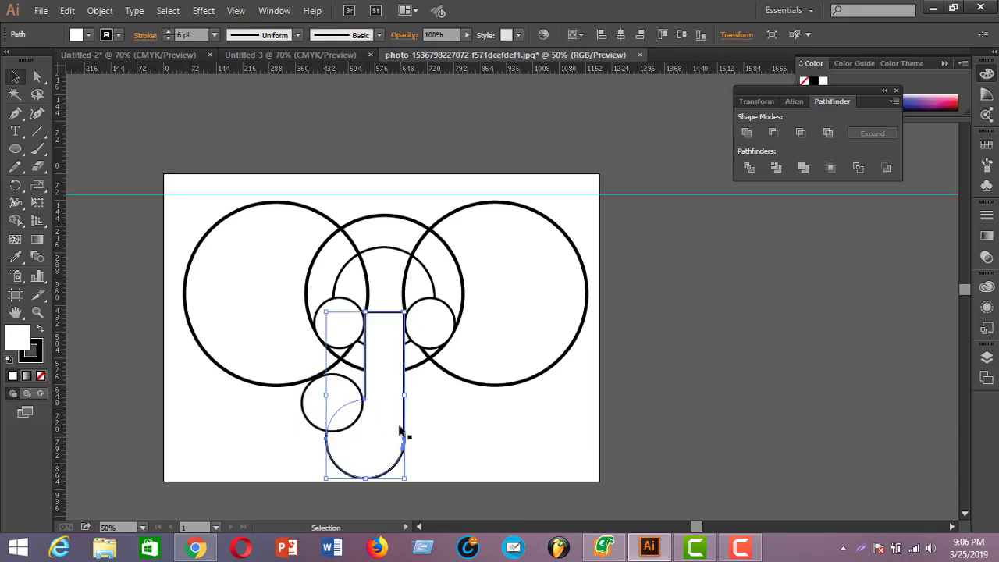
left_click(613, 435)
In outline view, align the small circle's right edge with the trunk's left side at the inner corner
key("ctrl+y")
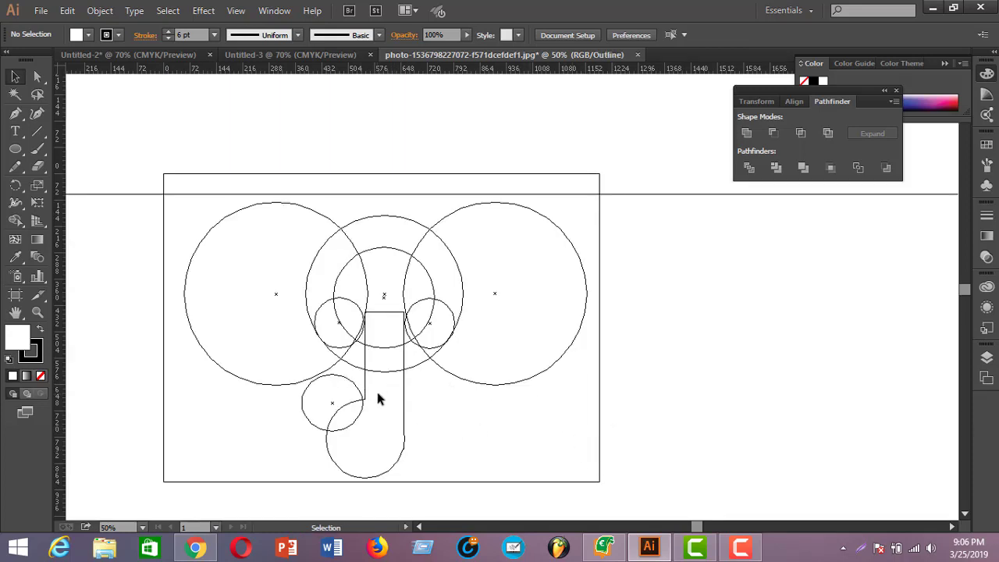
key("ctrl+equal")
key("ctrl+equal")
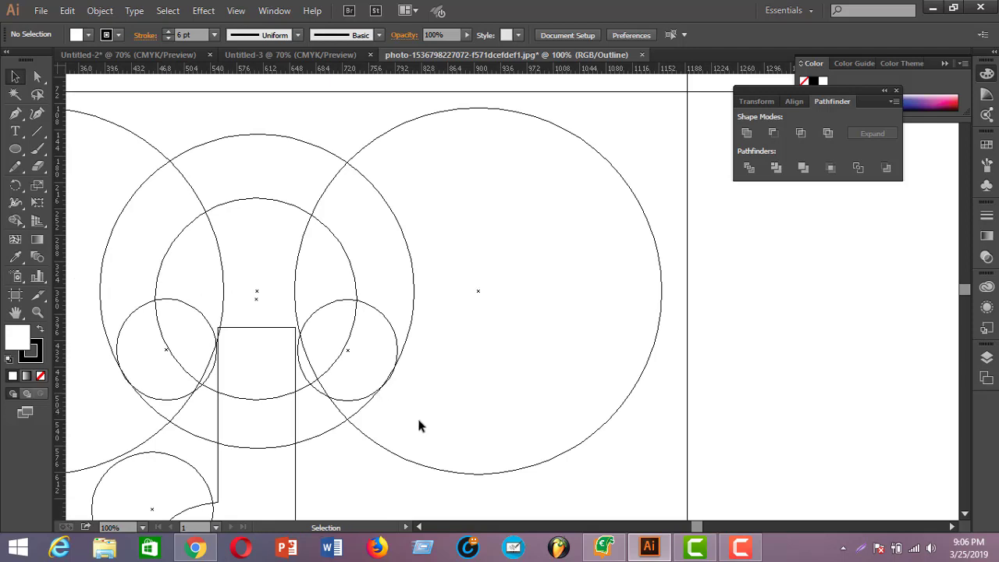
scroll(418, 425, "down", 2)
left_click_drag(696, 527, 687, 529)
scroll(341, 390, "down", 1)
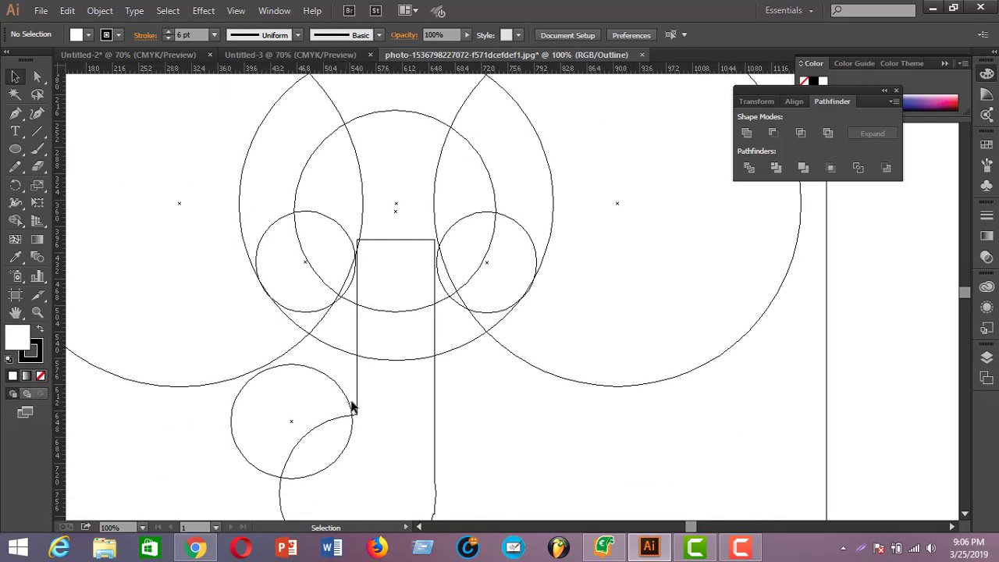
left_click(351, 407)
left_click(346, 396)
left_click_drag(346, 396, 350, 402)
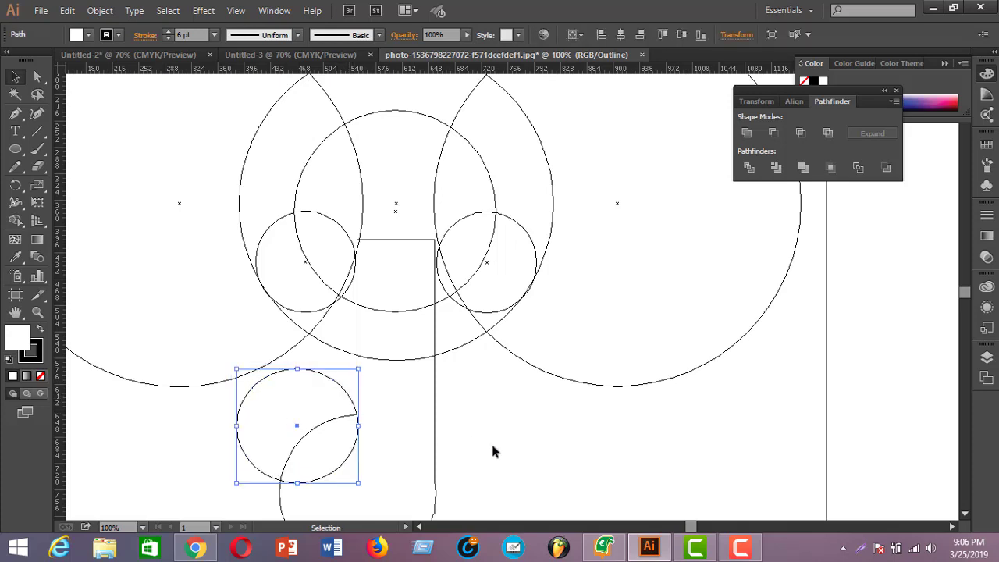
Return to the normal preview and subtract the small lower circle from the trunk shape with Minus Front
left_click(585, 446)
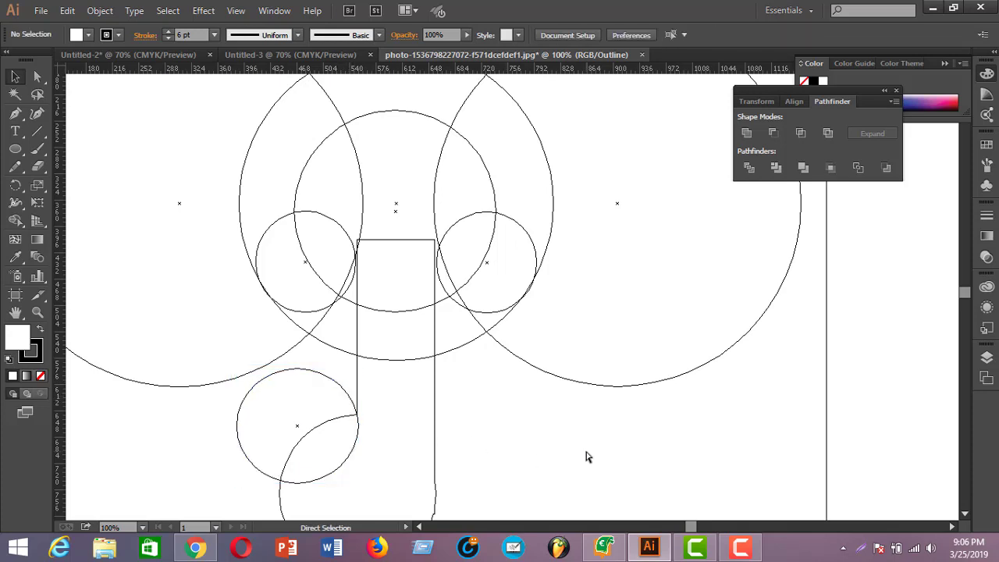
key("ctrl+y")
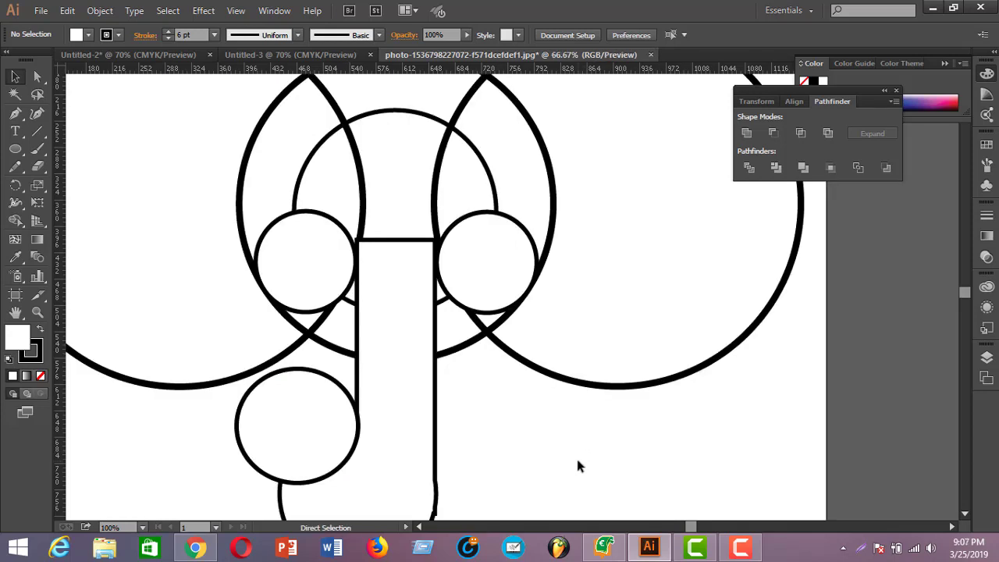
key("ctrl+minus")
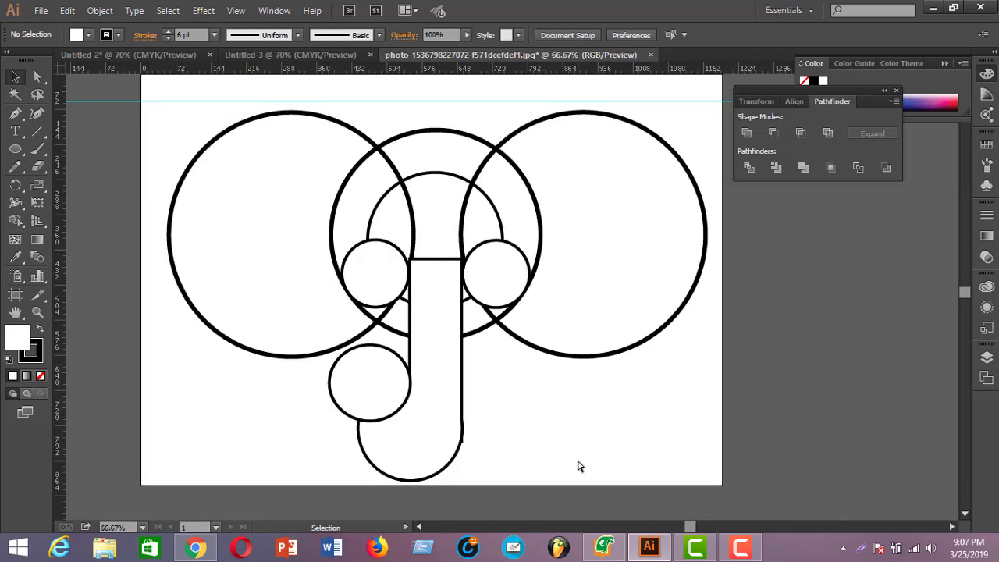
left_click(404, 412)
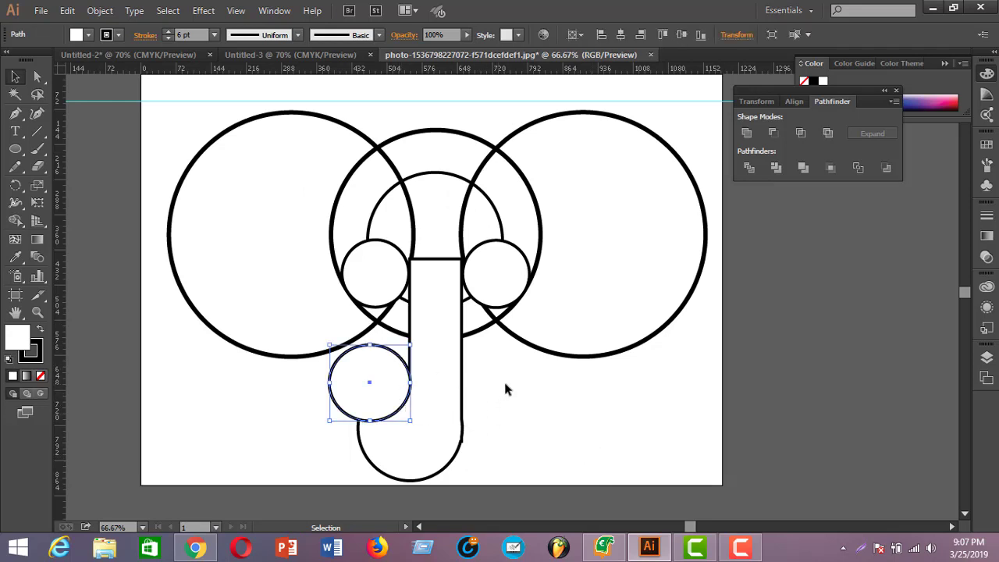
left_click(333, 404)
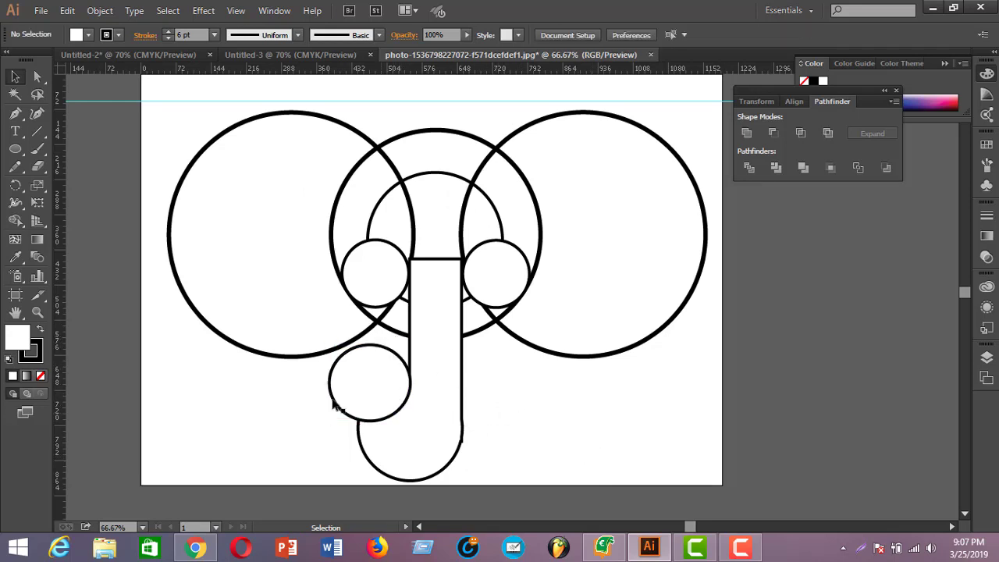
left_click_drag(305, 393, 537, 476)
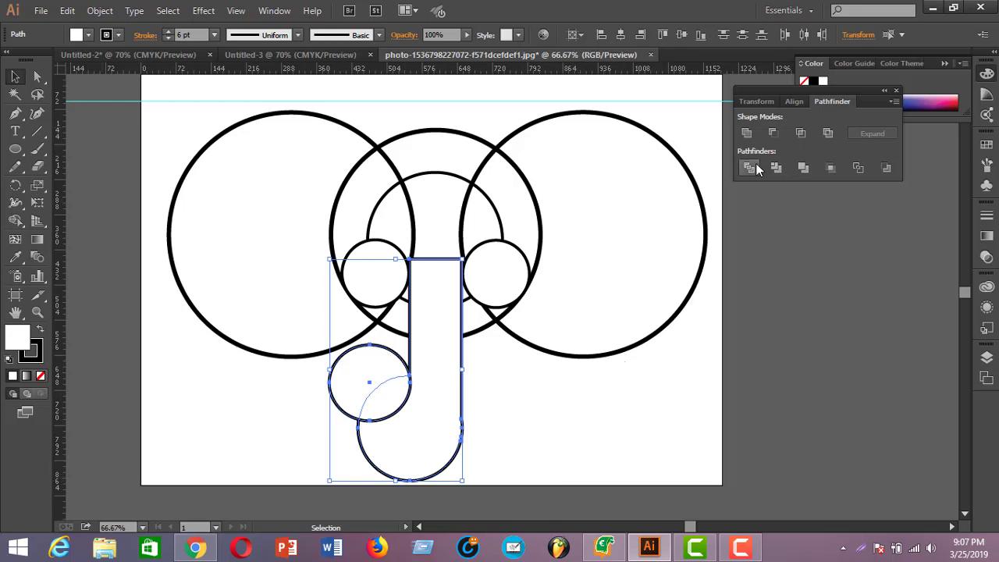
left_click(772, 133)
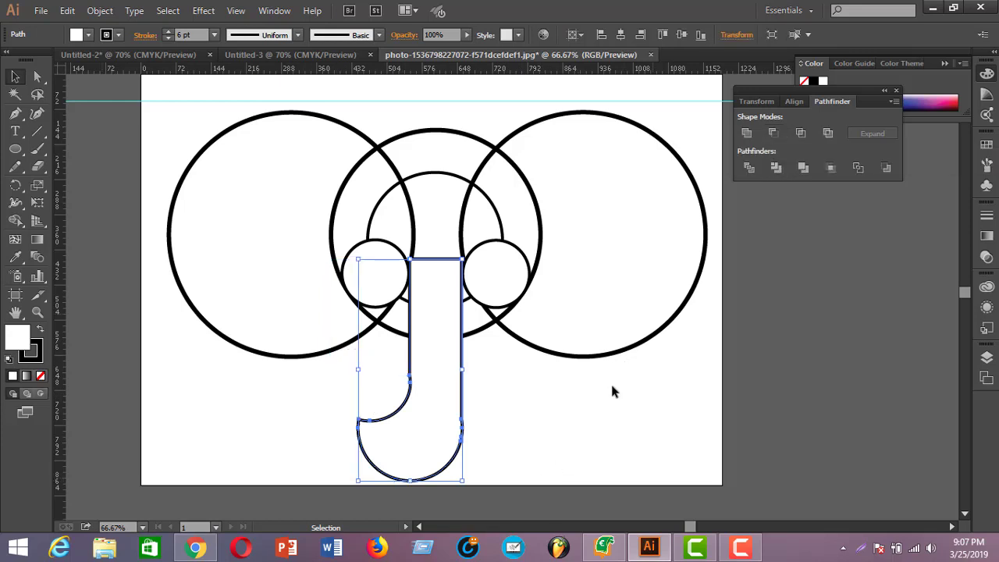
left_click(587, 411)
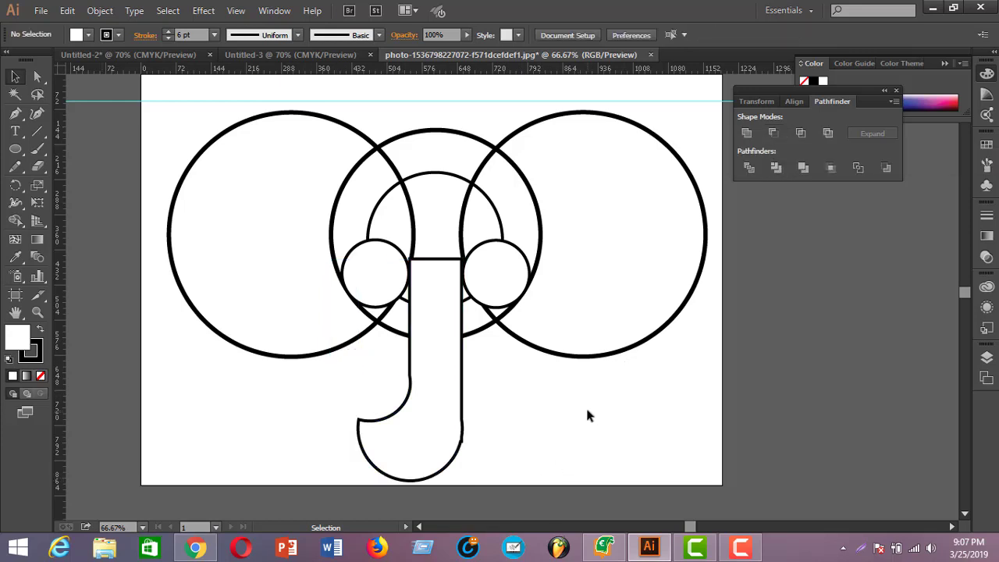
Delete the surplus anchor points on the trunk outline where its straight sides meet the lower curves
left_click(466, 441)
left_click(517, 445)
left_click(462, 443)
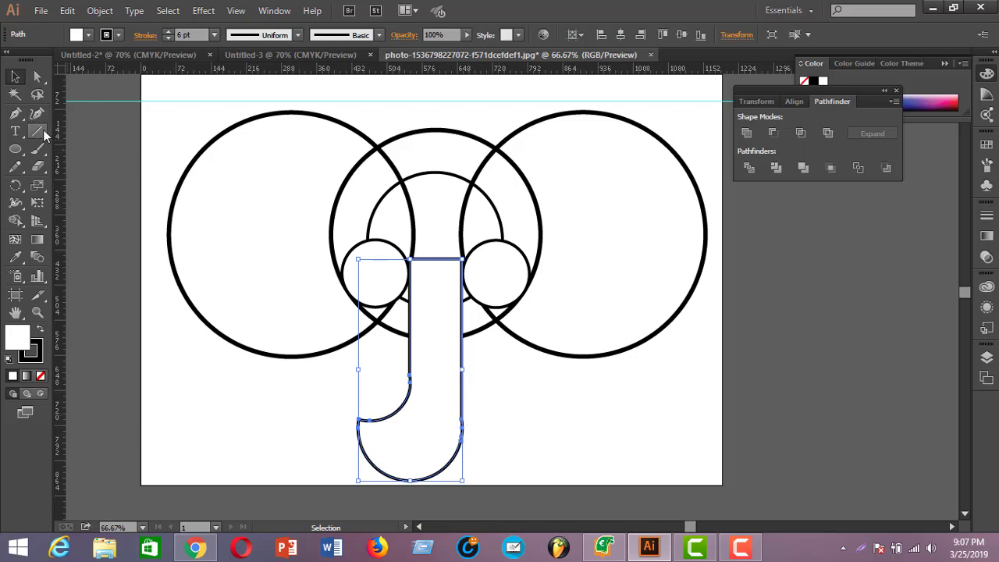
key("ctrl+equal")
key("ctrl+equal")
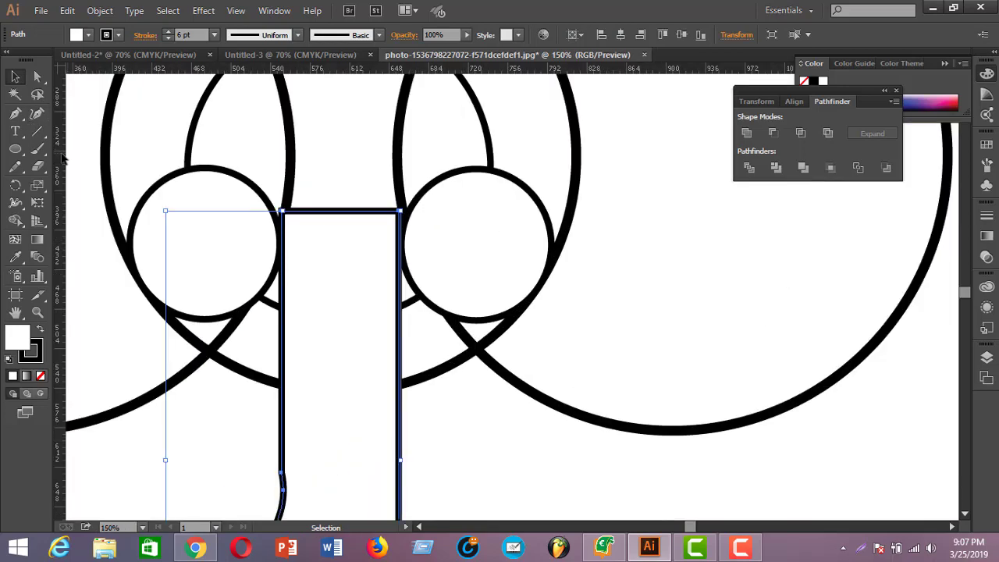
scroll(98, 125, "down", 5)
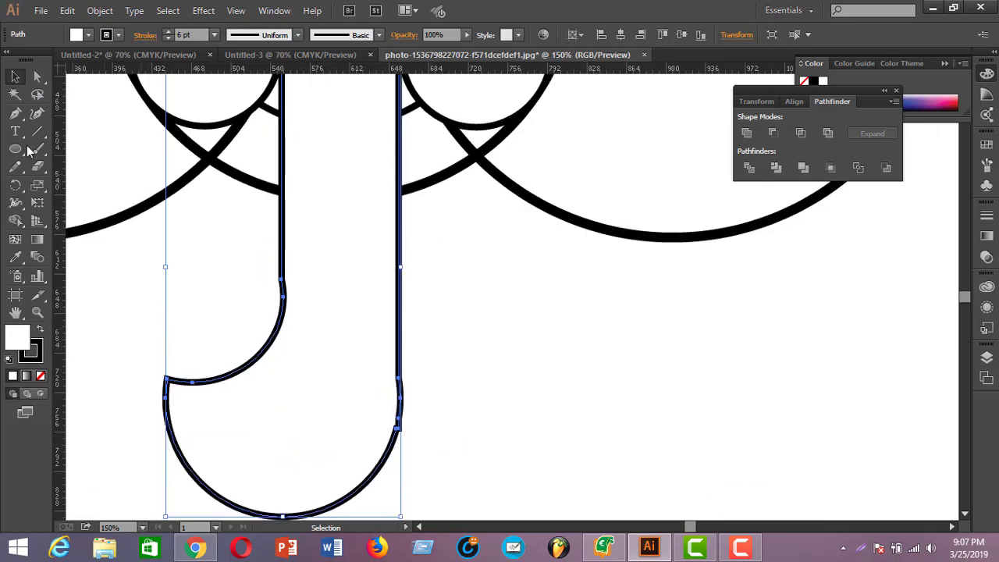
left_click_drag(15, 113, 62, 145)
left_click(399, 428)
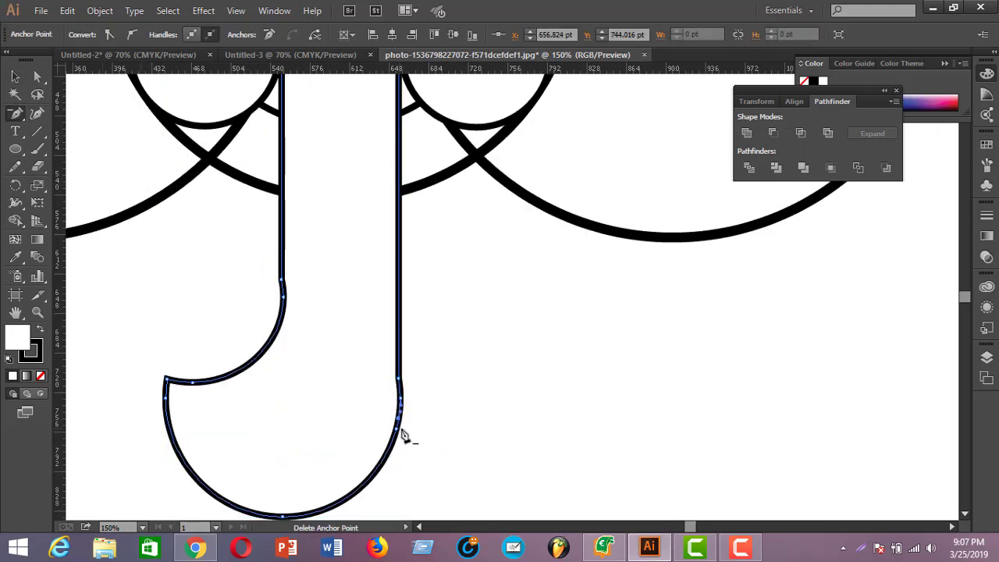
left_click(284, 291)
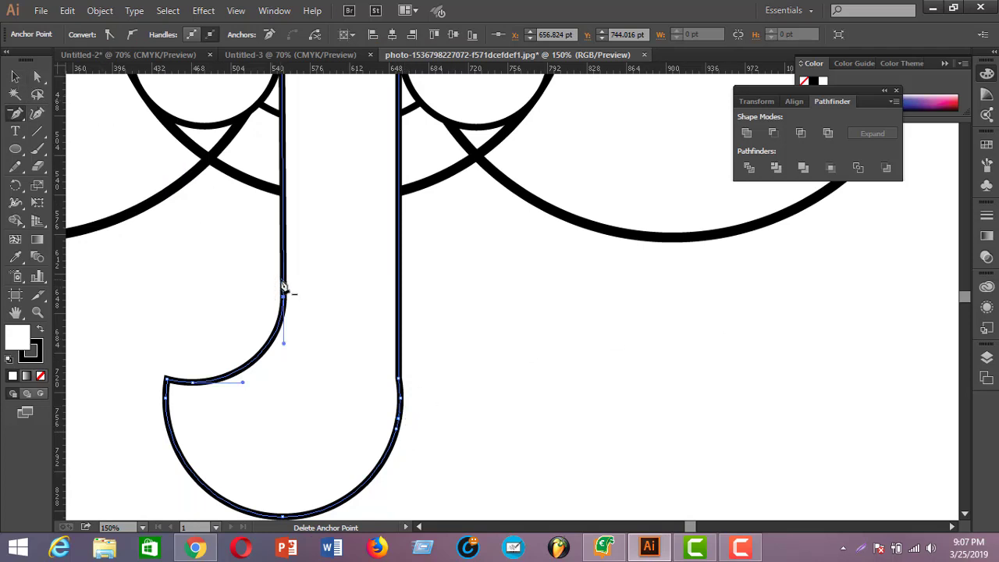
left_click(398, 382)
key("v")
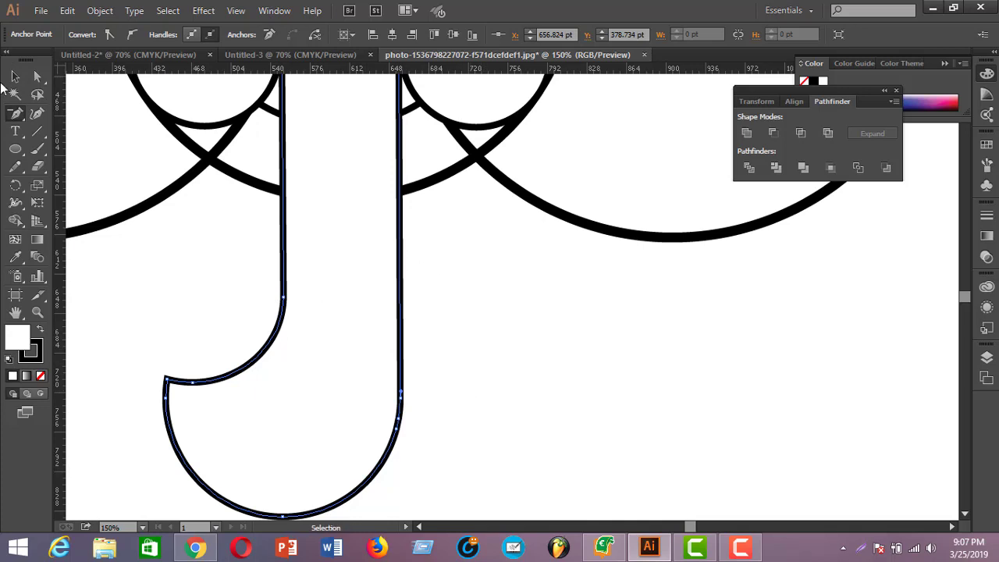
left_click(628, 396)
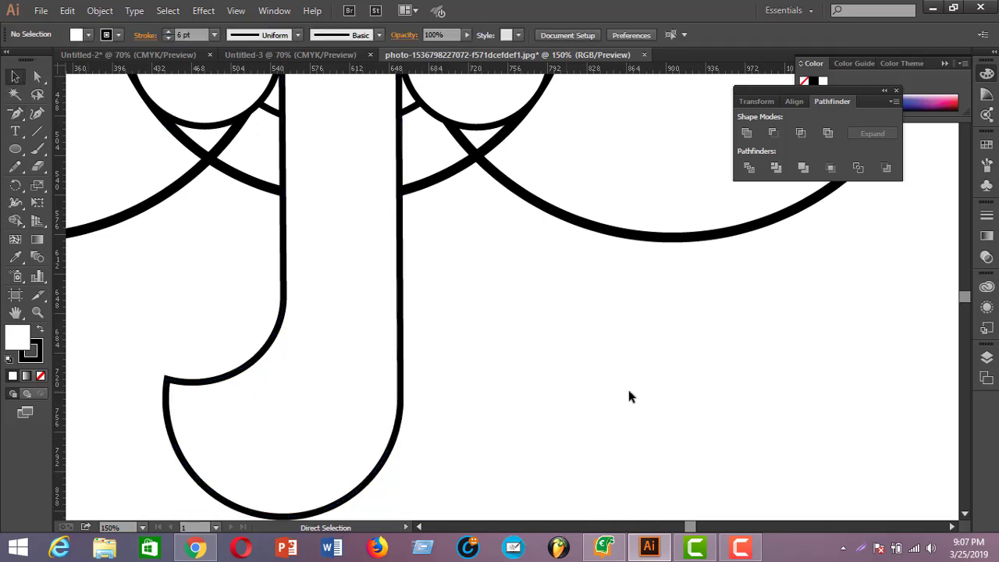
Draw a small upright rectangle overlapping the trunk's top edge and widen it to nearly the trunk's width
key("ctrl+minus")
key("ctrl+minus")
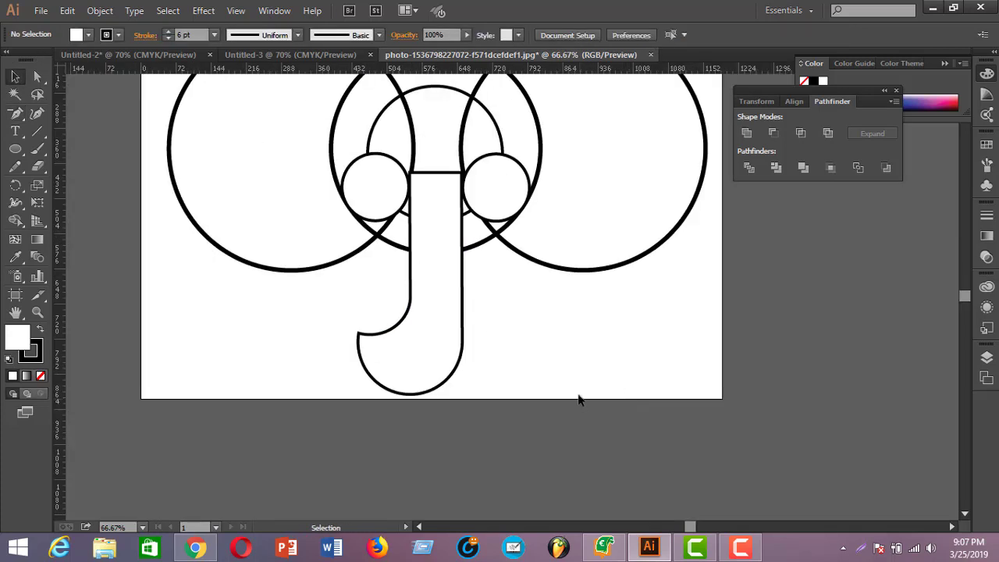
scroll(574, 398, "up", 2)
scroll(568, 394, "up", 1)
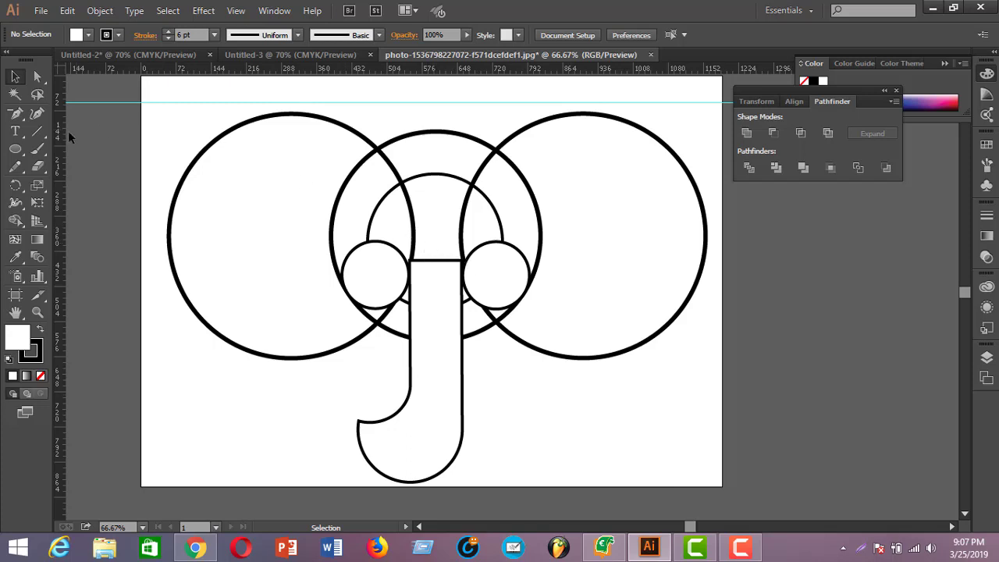
left_click_drag(15, 149, 88, 150)
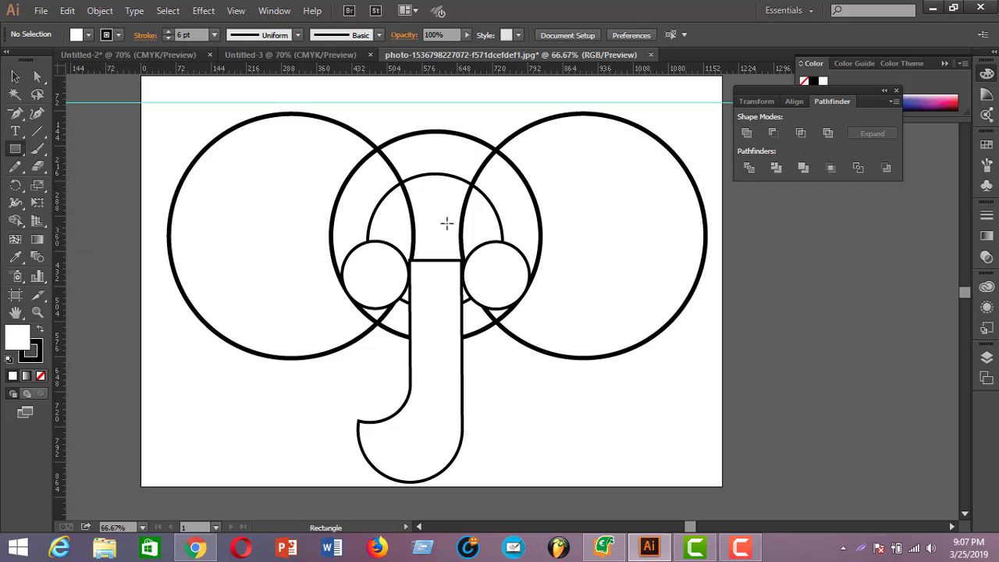
left_click_drag(420, 220, 451, 279)
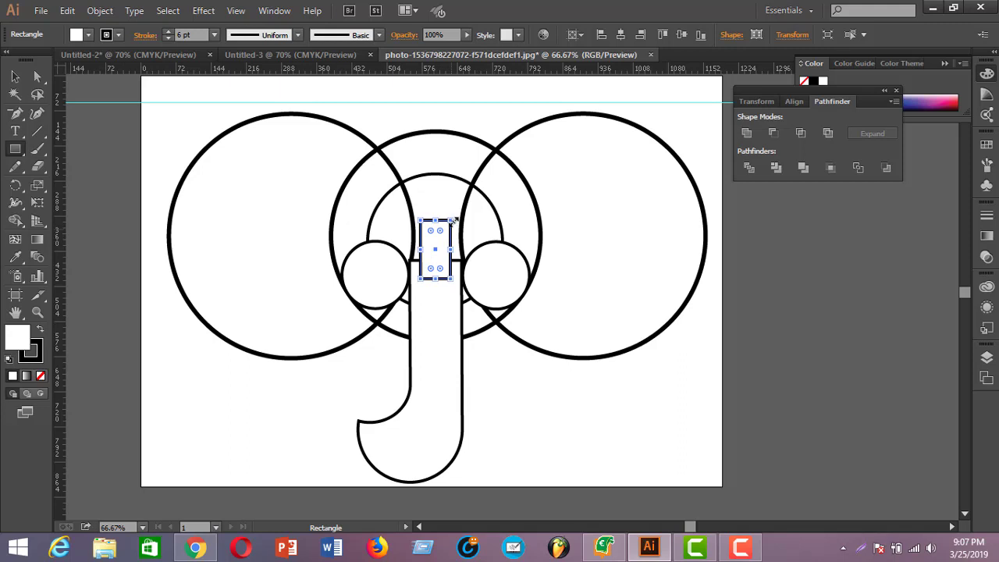
left_click_drag(451, 221, 452, 209)
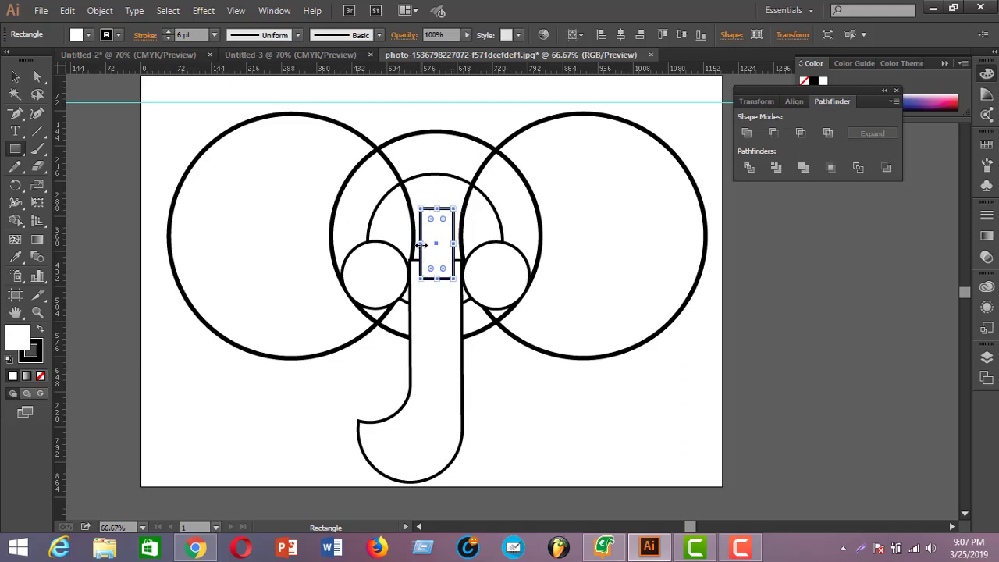
mouse_move(420, 244)
left_mouse_down()
mouse_move(459, 244)
mouse_move(415, 245)
left_mouse_up()
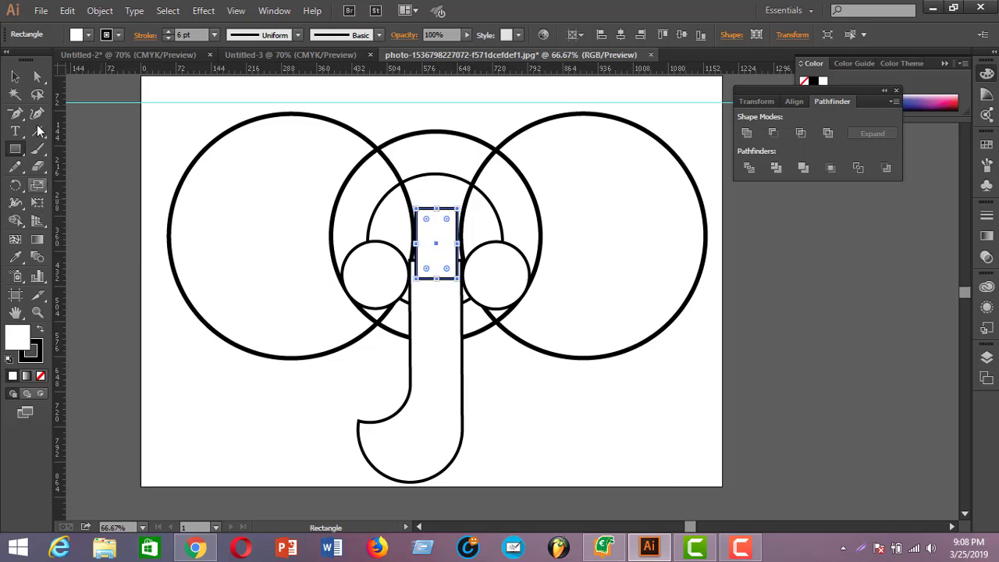
Subtract the small rectangle from the top of the trunk with Minus Front, leaving a square notch
left_click(14, 76)
left_click_drag(147, 144, 555, 478)
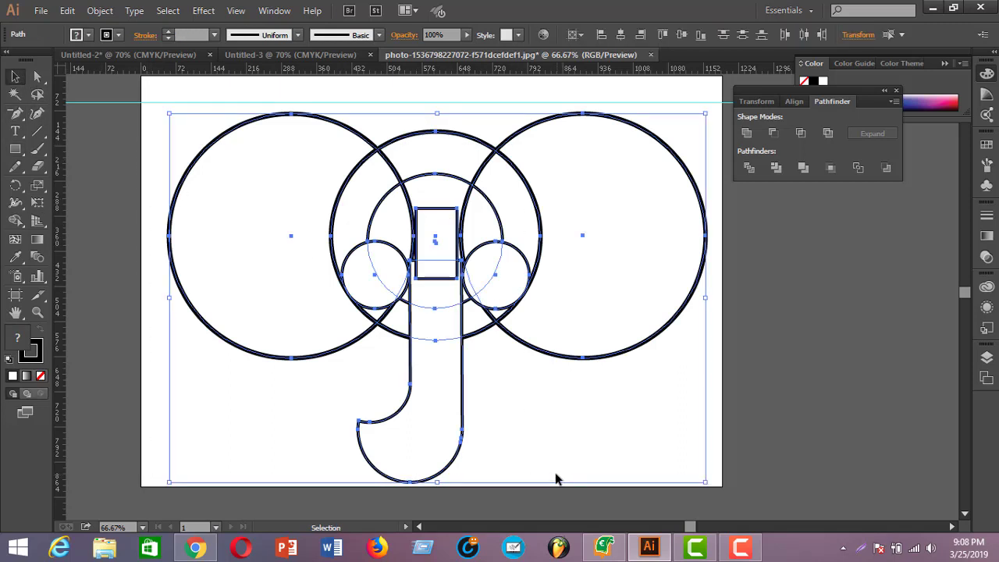
left_click(803, 353)
left_click_drag(409, 123, 440, 301)
left_click(522, 398)
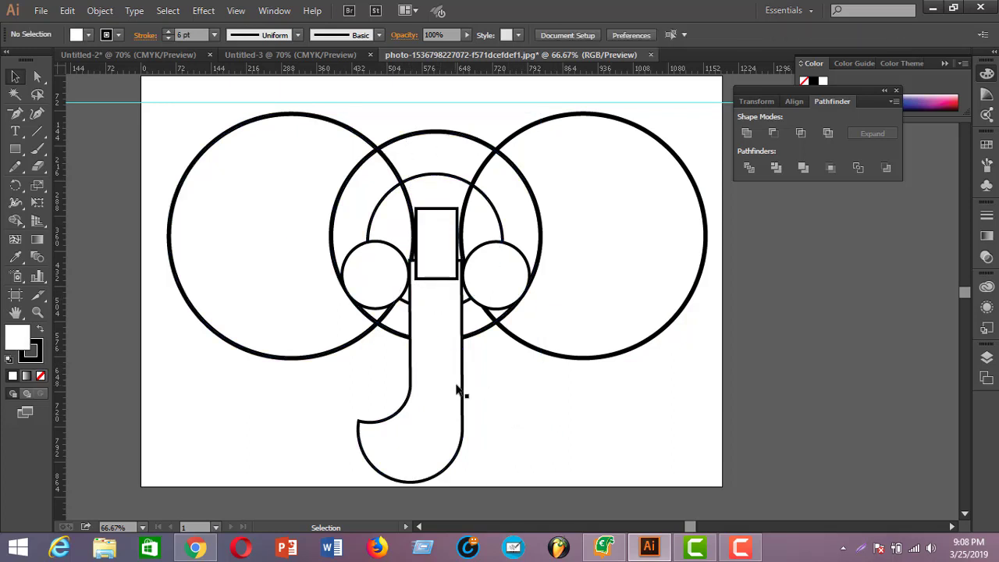
left_click(462, 390, "shift")
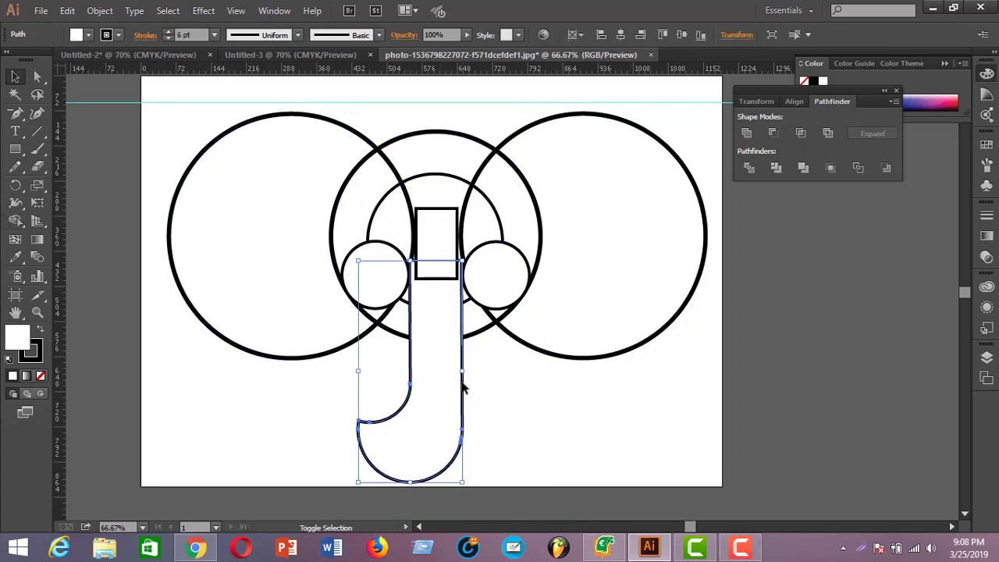
left_click(441, 212, "shift")
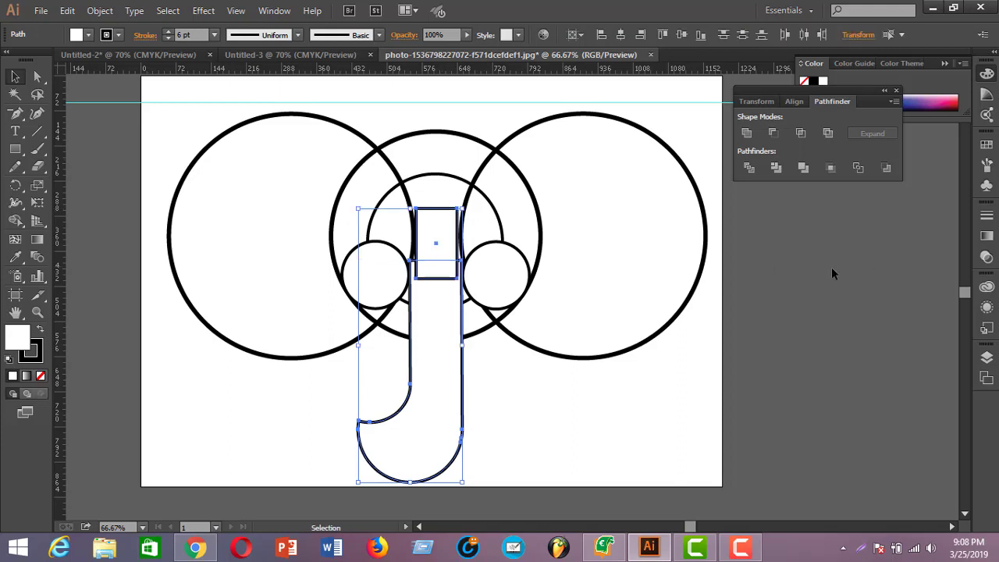
left_click(747, 134)
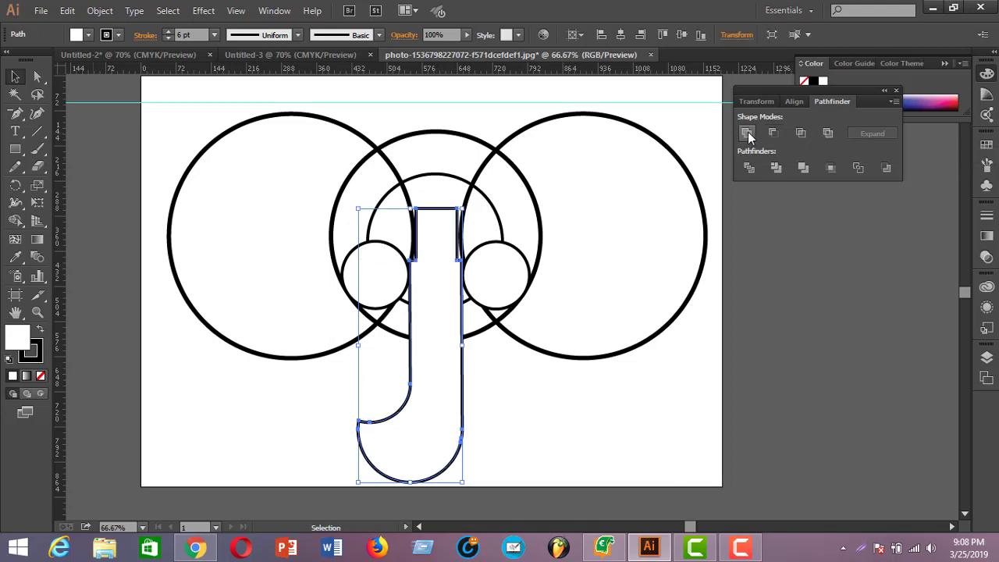
key("ctrl+z")
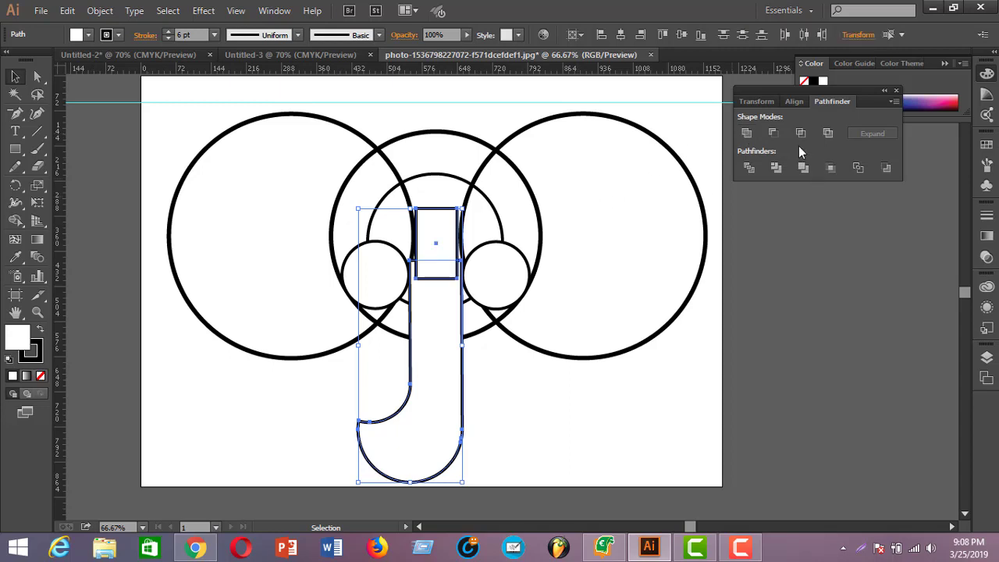
left_click(774, 134)
left_click(590, 383)
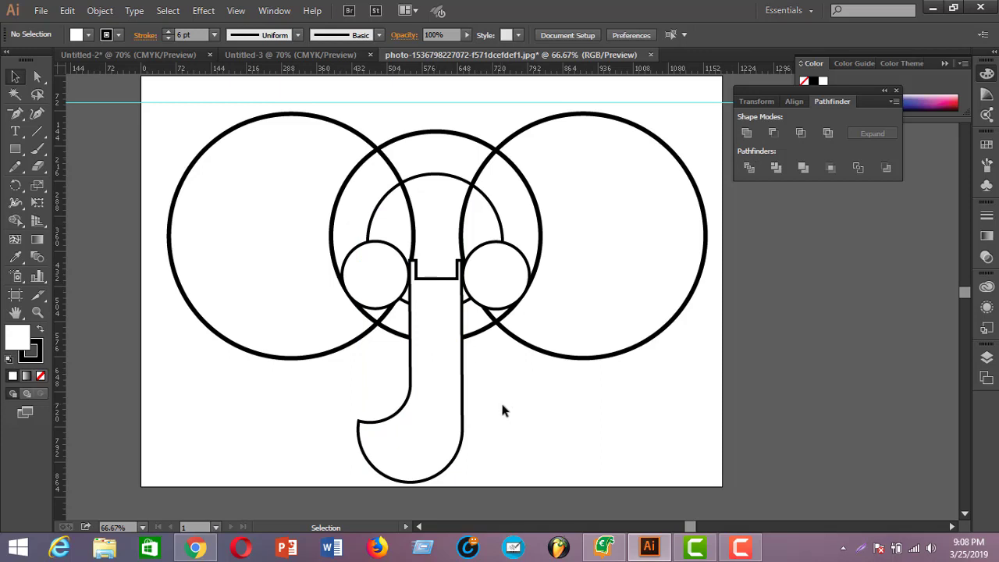
Try to pull the bottom of the large right circle downward with the Curvature tool, and undo it
scroll(502, 397, "down", 2)
scroll(502, 396, "up", 2)
left_click(535, 129)
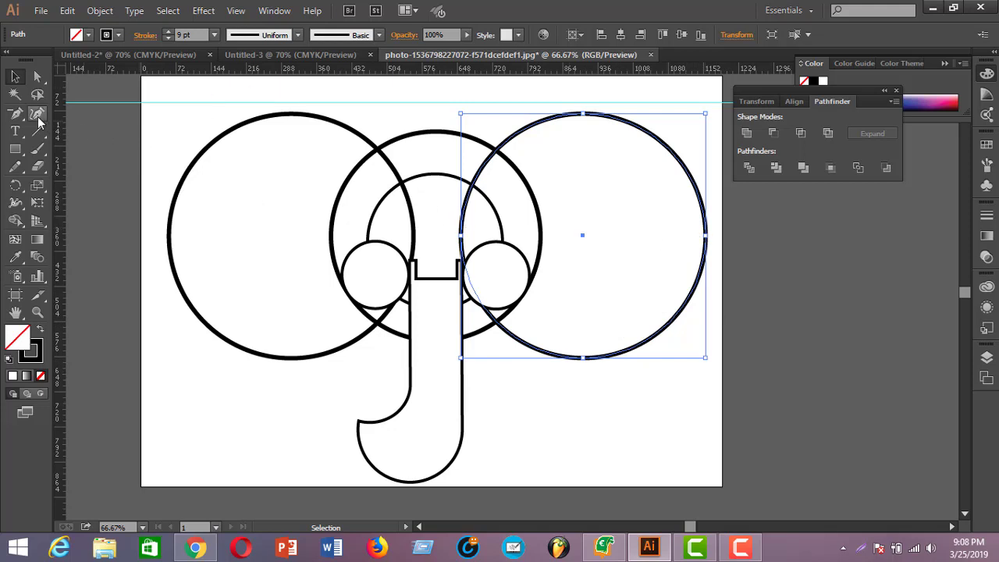
left_click(38, 115)
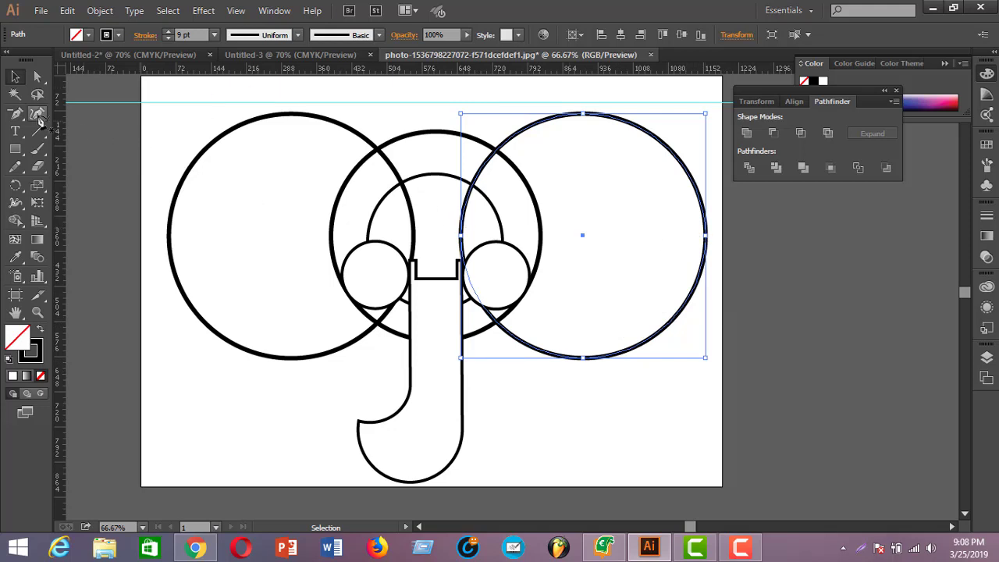
left_click(583, 358)
left_click_drag(583, 358, 582, 377)
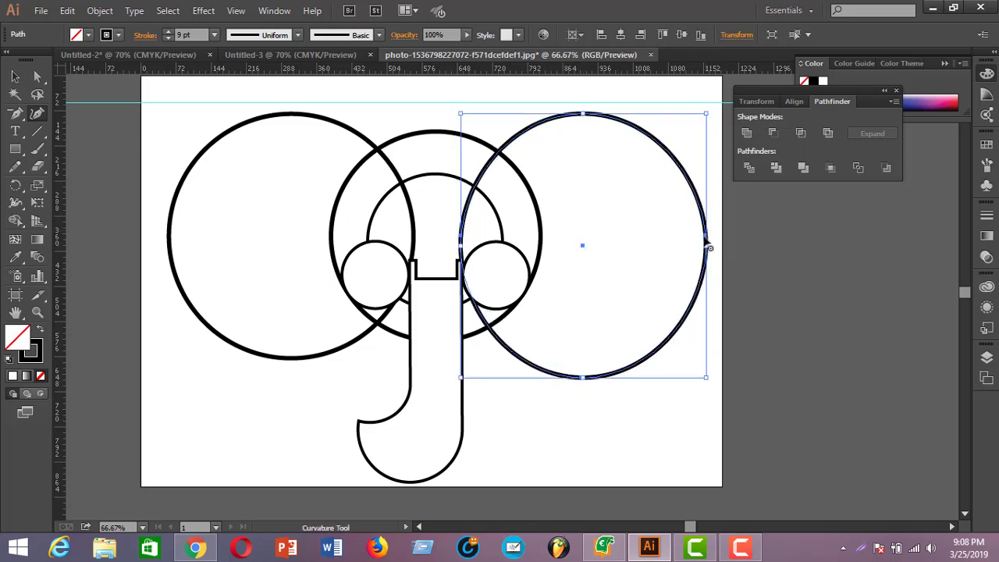
key("ctrl+z")
Try to add an anchor point near the bottom of the large right circle
left_click(15, 114)
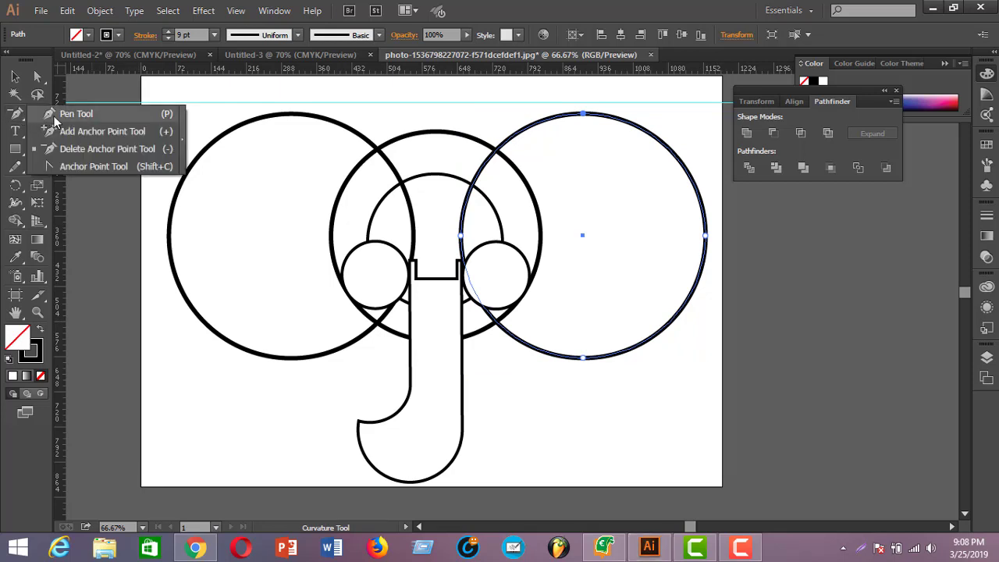
left_click(63, 128)
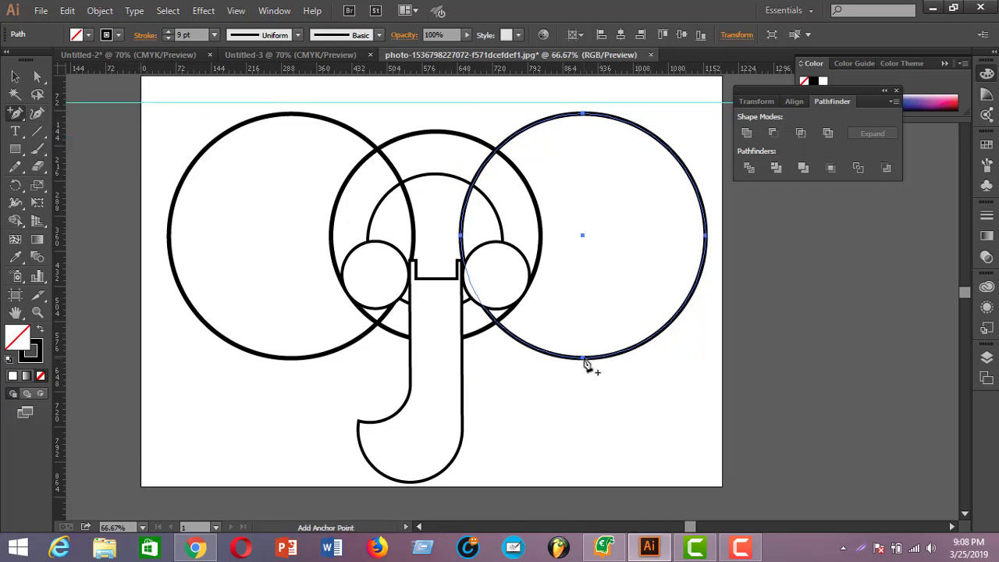
left_click(589, 364)
left_click(610, 291)
Pull the bottom of the large right circle downward with the Curvature tool, adding a curve point on either side of it
left_click(39, 114)
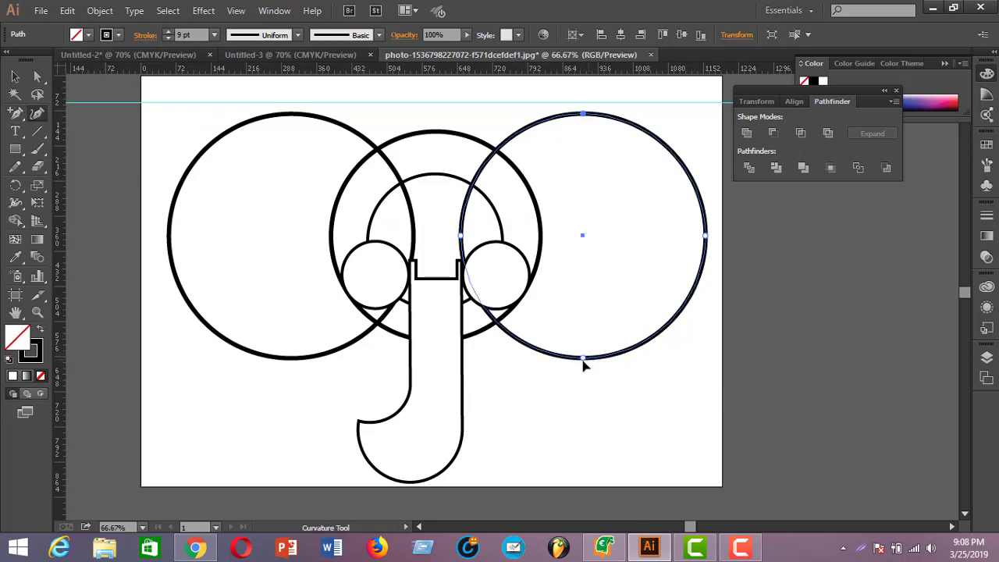
left_click_drag(582, 358, 582, 372)
left_click(641, 354)
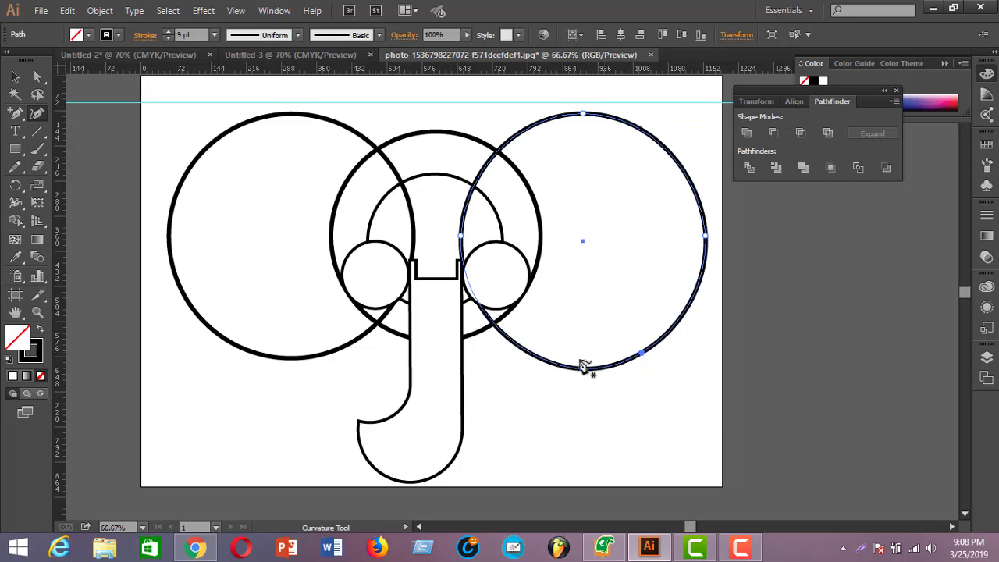
left_click(528, 353)
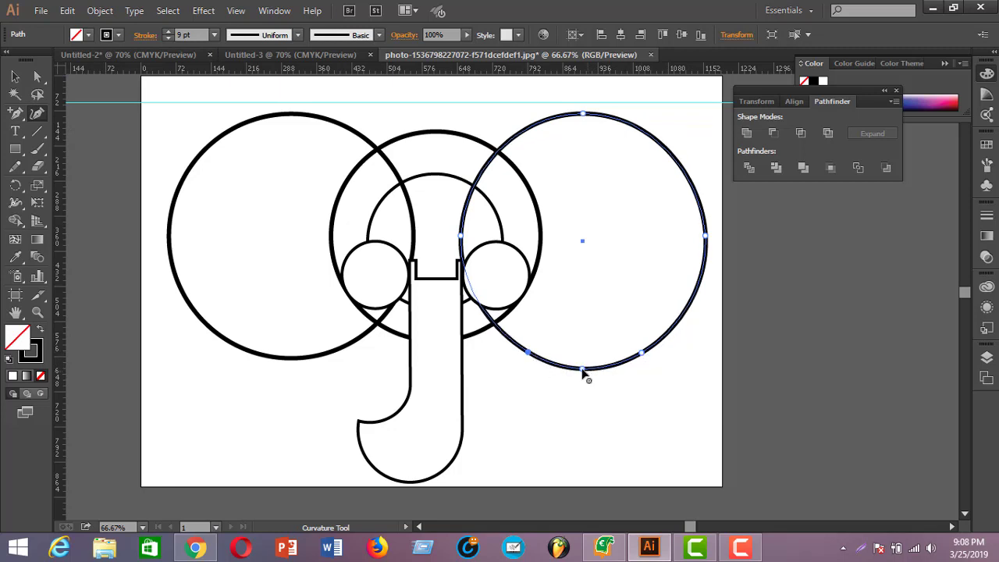
left_click_drag(583, 369, 581, 383)
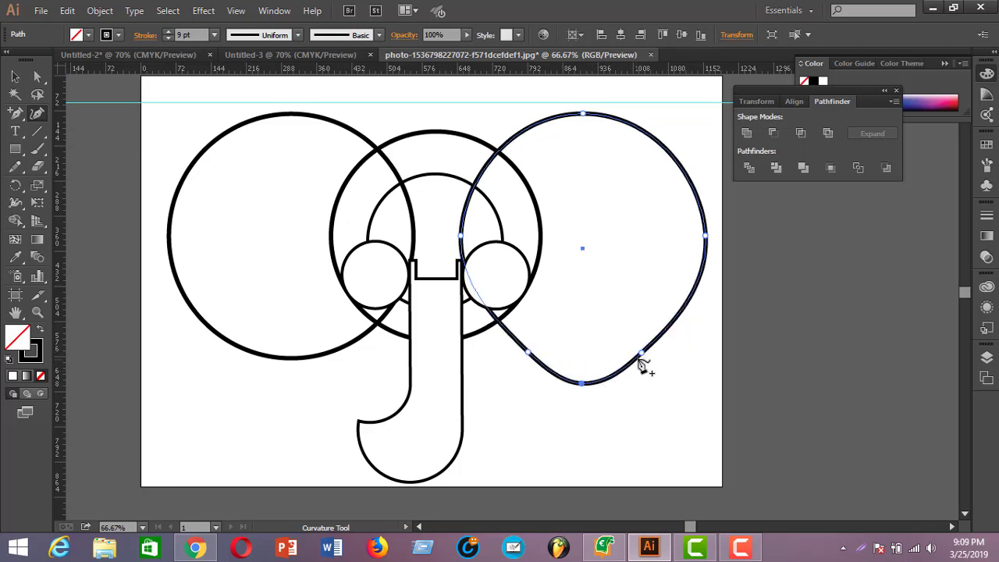
Reshape the right ear by moving its lower side points inward and lowering its bottom tip and rightmost point
left_click_drag(639, 353, 640, 357)
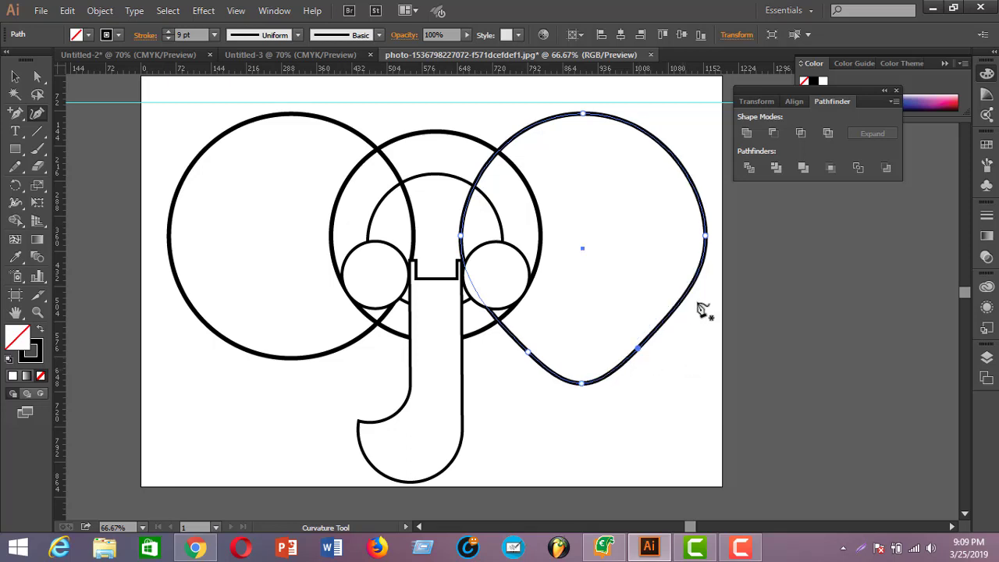
left_click(634, 344)
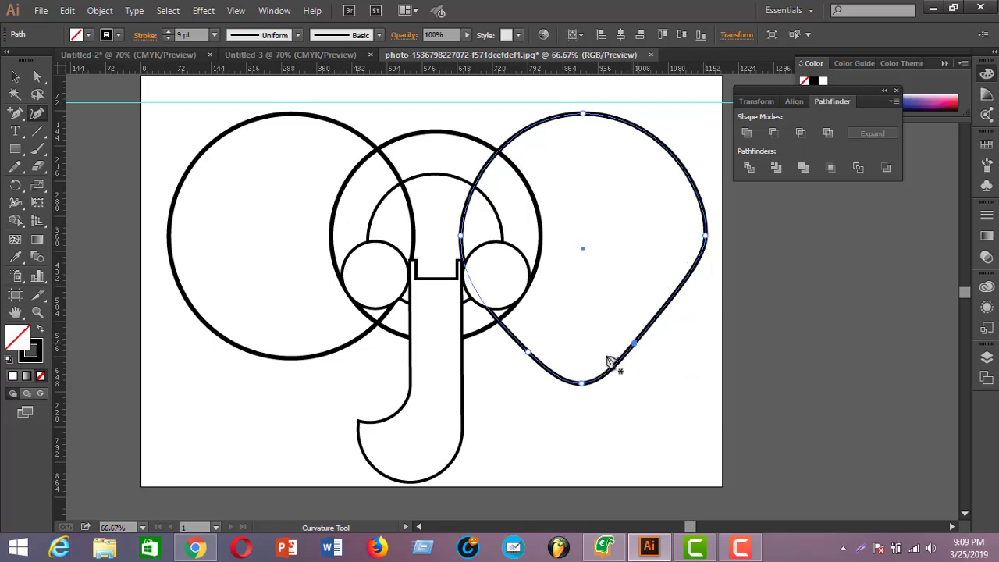
left_click_drag(538, 359, 587, 388)
left_click_drag(705, 236, 704, 258)
left_click_drag(705, 258, 705, 254)
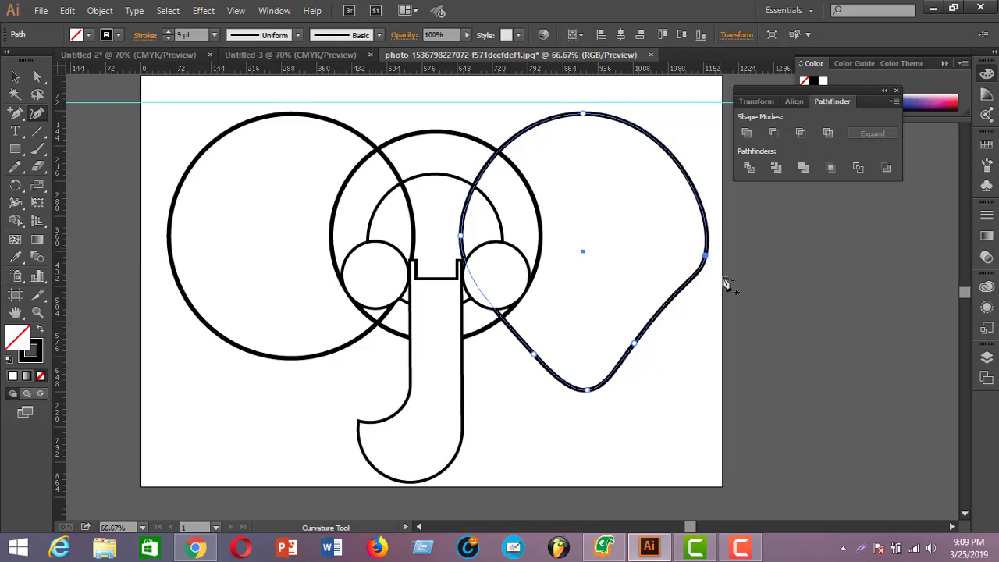
Convert the bottom anchor point of the right ear into a corner
left_click_drag(16, 114, 47, 167)
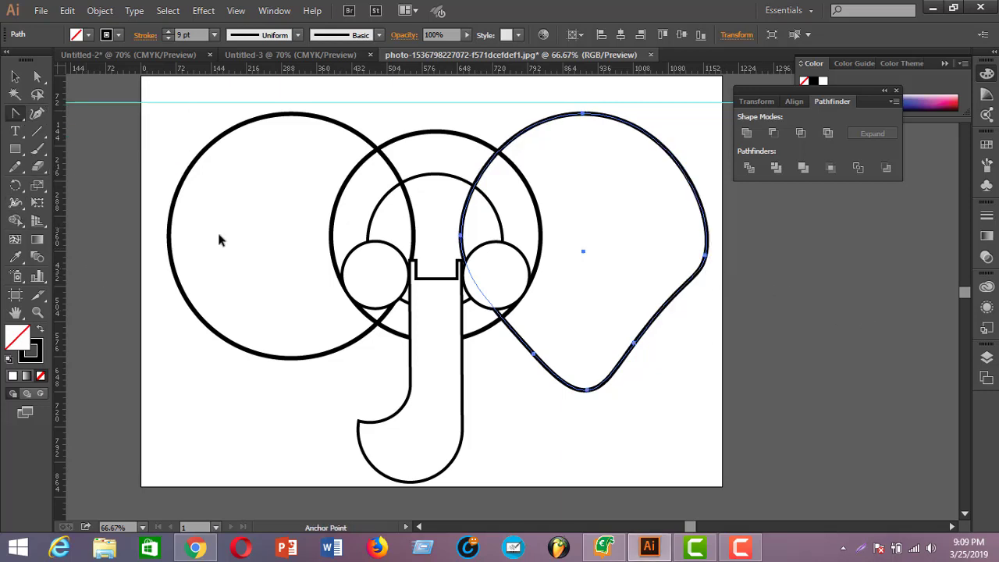
left_click(587, 393)
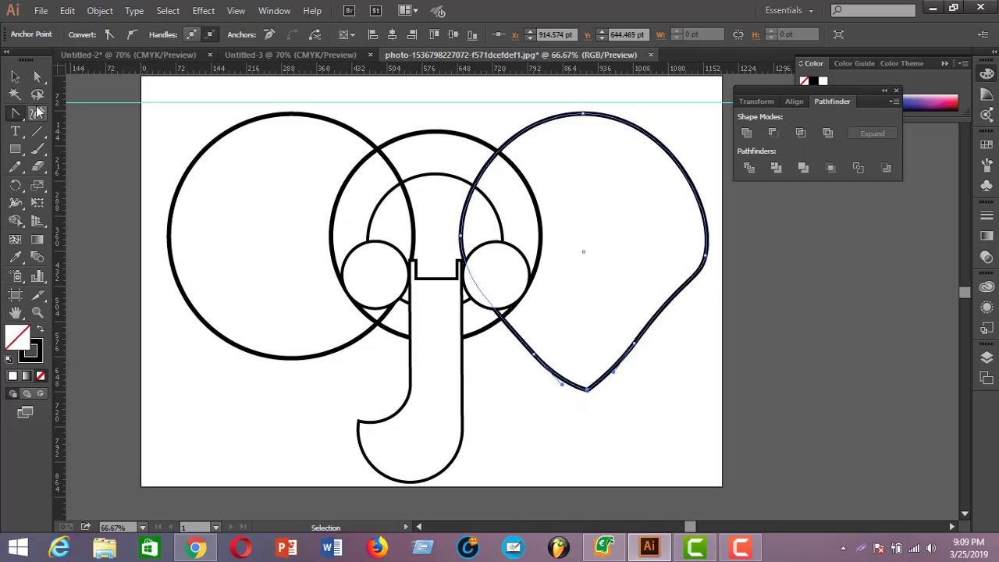
left_click(15, 75)
Refine the right ear's lower edges with additional curve points and extend its bottom tip slightly downward
left_click(36, 113)
left_click(679, 297)
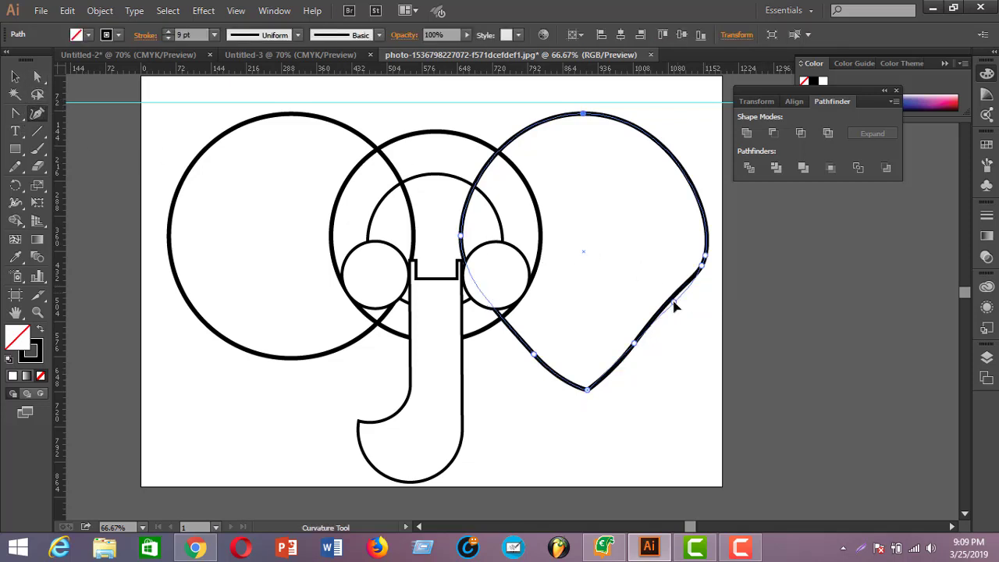
double_click(673, 302)
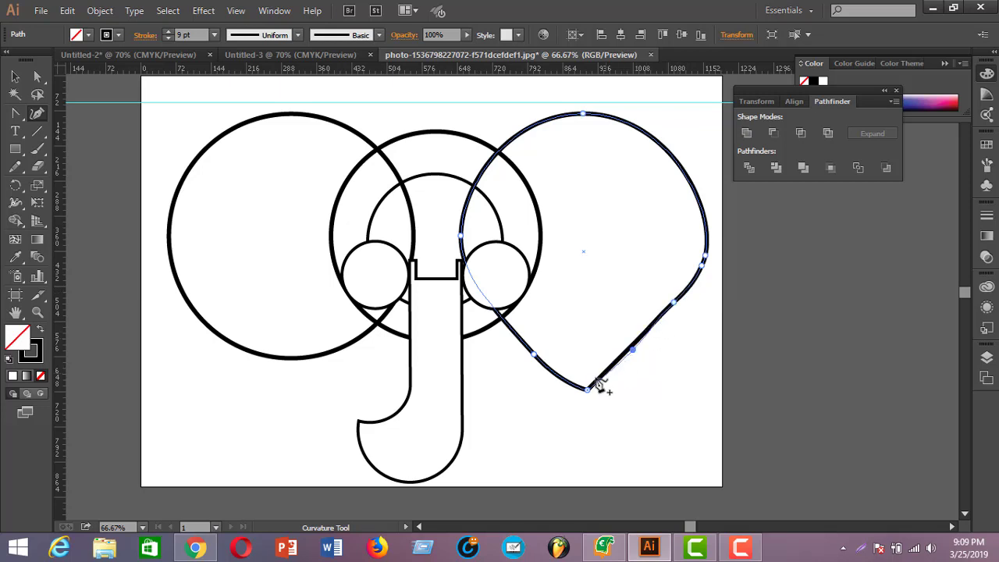
mouse_move(545, 358)
left_mouse_down()
mouse_move(546, 368)
mouse_move(535, 345)
left_mouse_up()
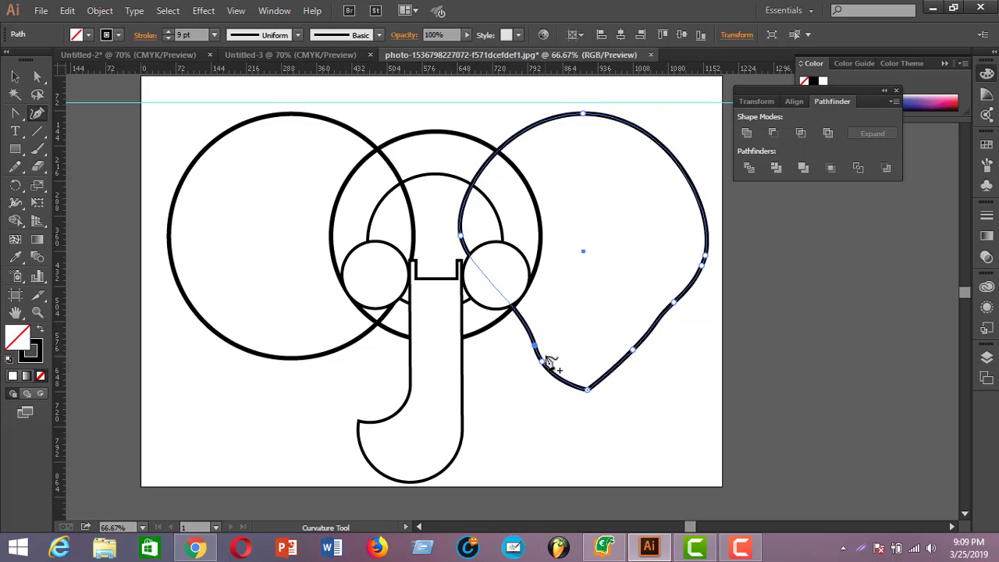
double_click(589, 393)
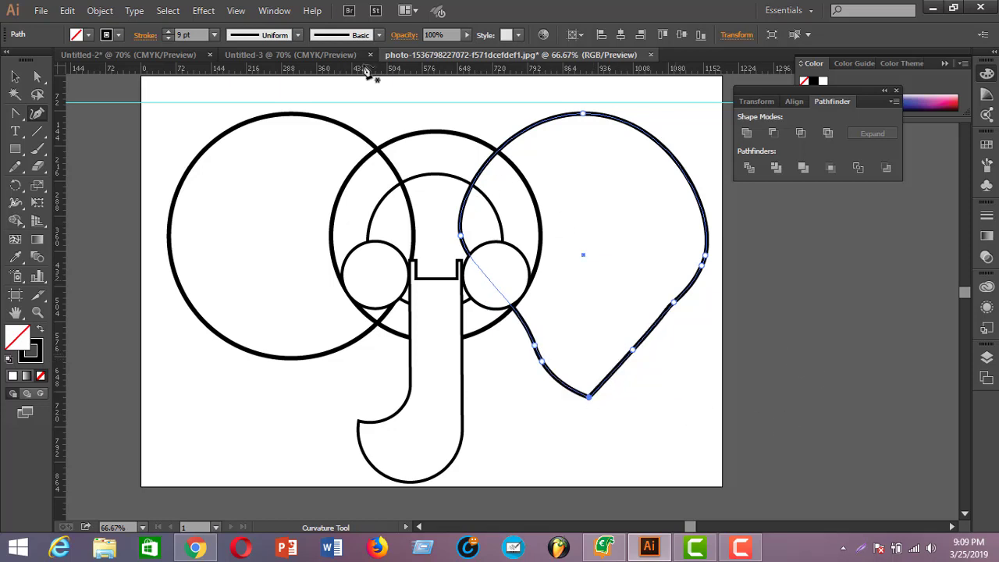
Delete the reshaped right ear and place a copy of the large left circle to the right of the head
left_click(15, 77)
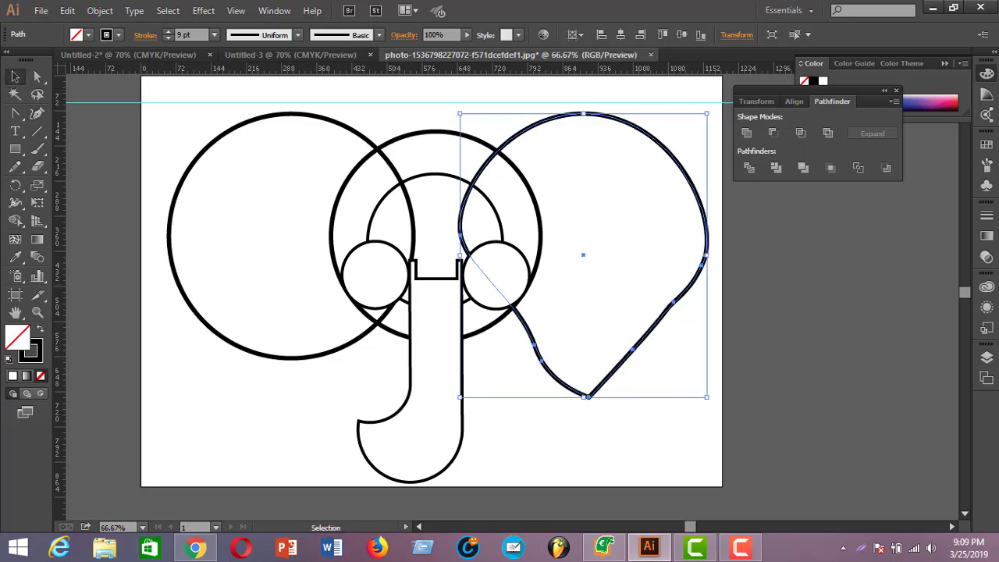
key("Delete")
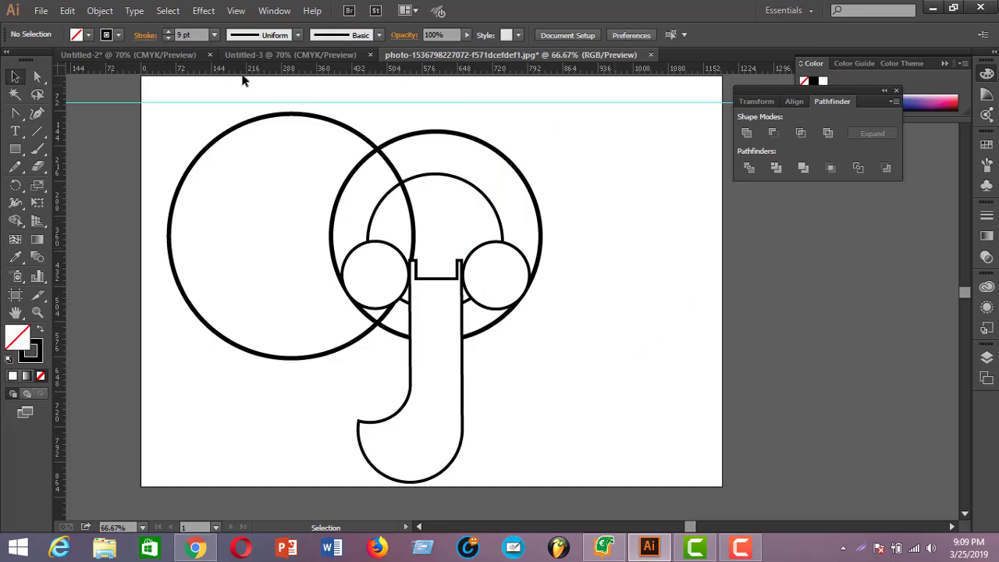
left_click(357, 138)
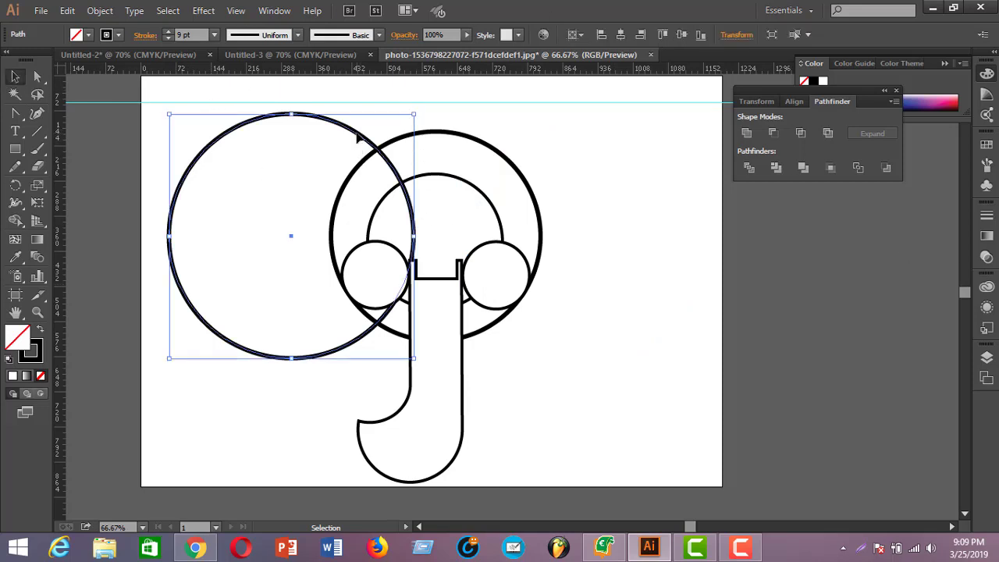
mouse_move(288, 235)
left_mouse_down()
mouse_move(691, 307)
mouse_move(308, 241)
left_mouse_up()
left_click(334, 205)
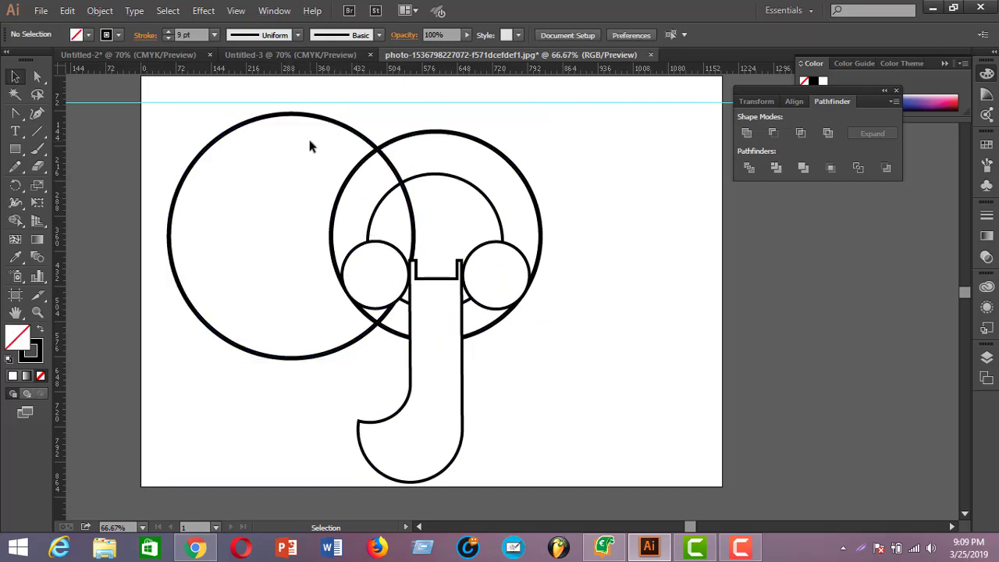
left_click(333, 125)
left_click_drag(293, 241, 702, 286)
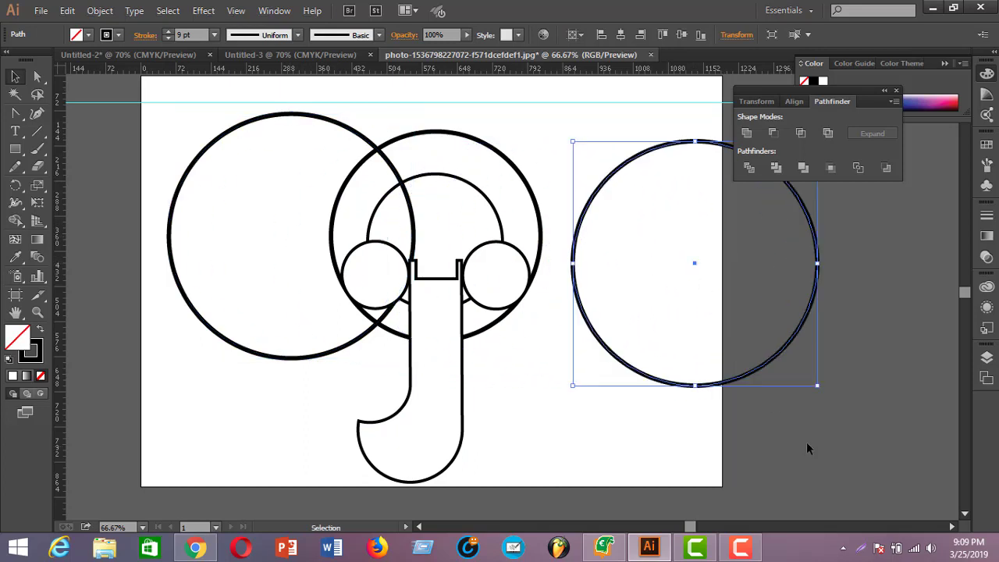
left_click(806, 441)
Draw a triangle with the Star tool between the trunk and the right circle, reducing the star's points to three
scroll(806, 442, "down", 2)
left_click_drag(14, 117, 67, 106)
scroll(679, 367, "up", 2)
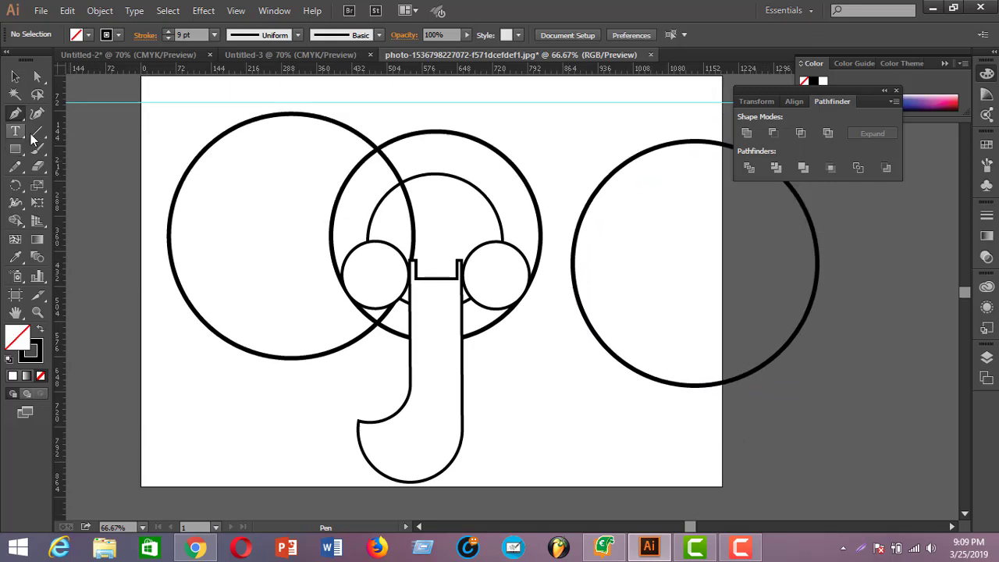
left_click_drag(18, 153, 63, 224)
scroll(517, 428, "down", 3)
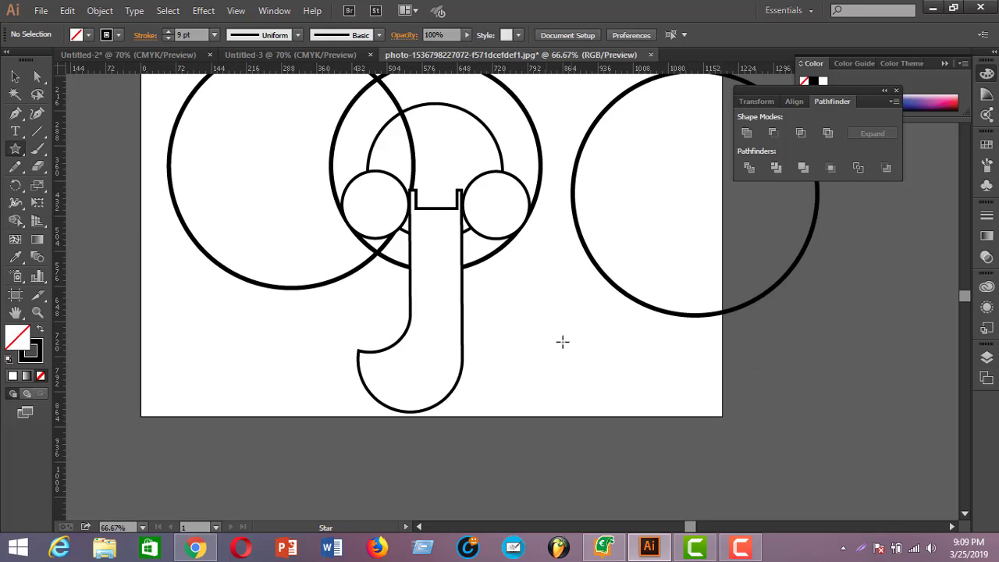
left_click_drag(560, 339, 572, 348)
key("Up")
key("Up")
key("Up")
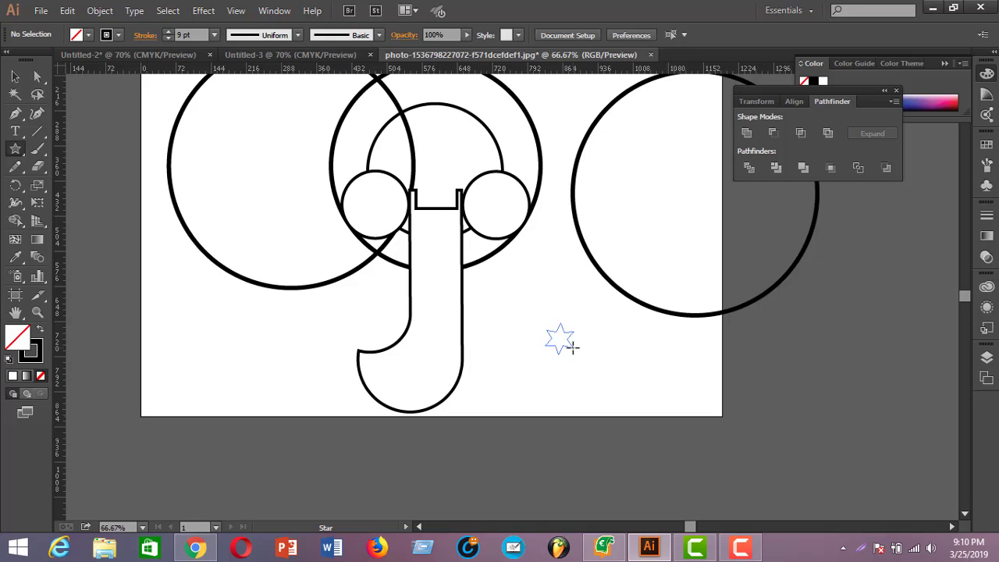
key("Down")
key("Down")
key("Down")
left_click_drag(573, 347, 624, 376)
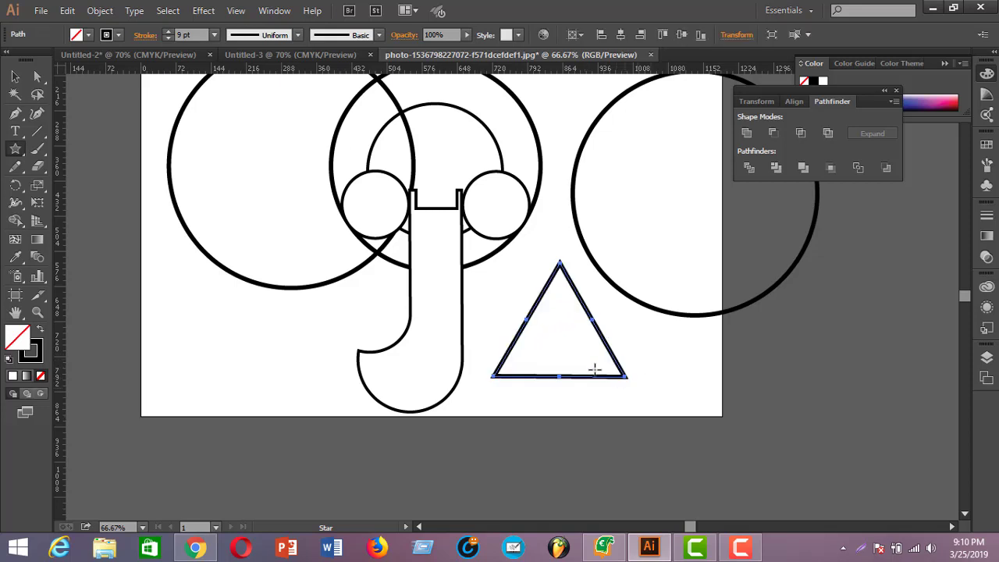
Rotate the triangle to point downward and move it beneath the right circle
key("v")
scroll(629, 297, "up", 1)
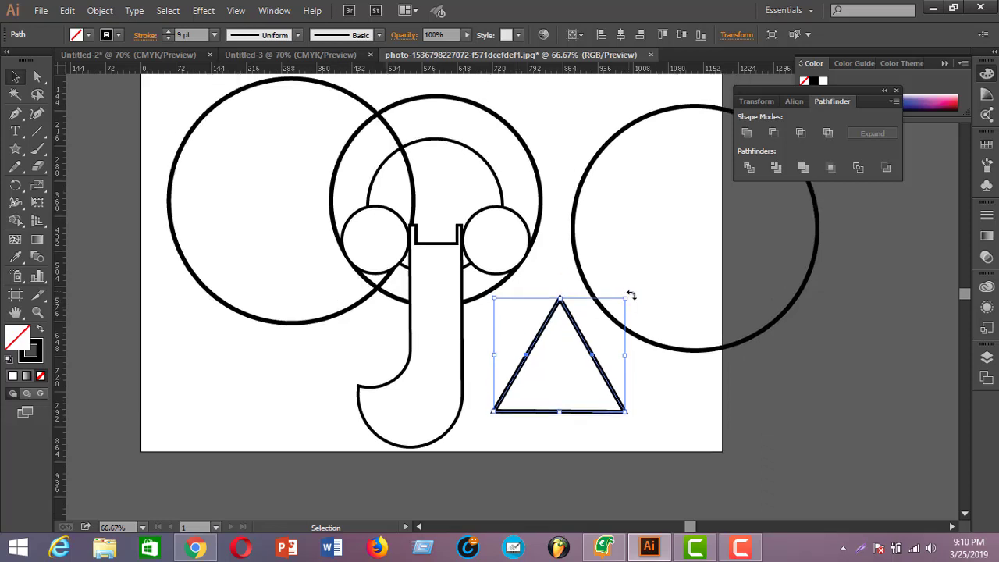
left_click_drag(629, 297, 492, 423)
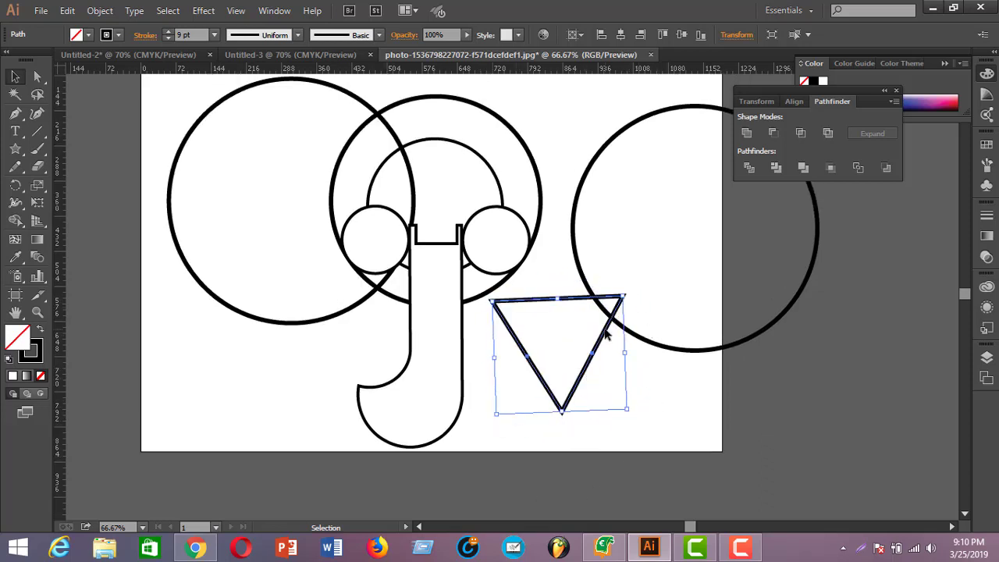
left_click_drag(605, 334, 763, 370)
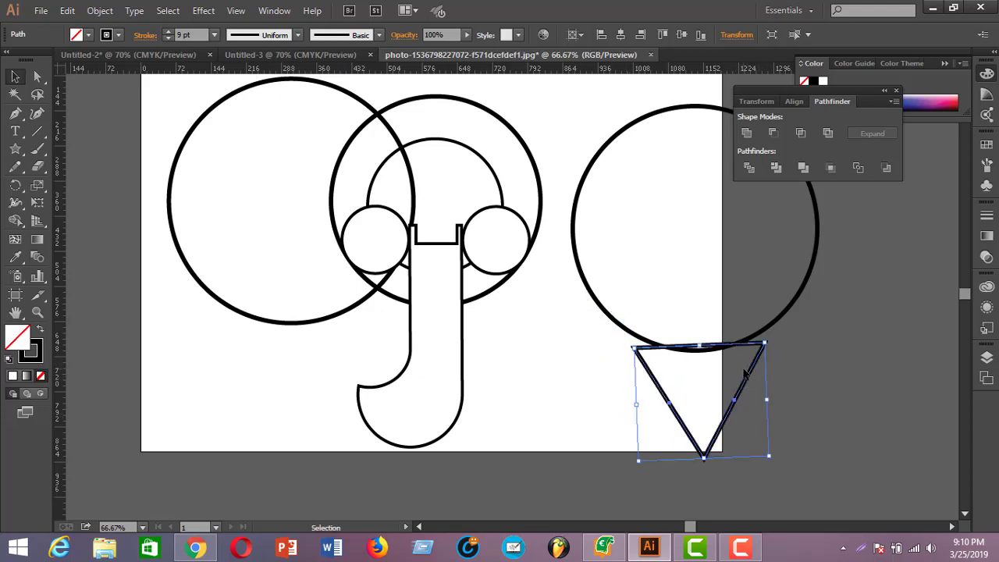
Switch to Outline view and shift the triangle slightly down so its upper edge meets the bottom of the right circle
key("a")
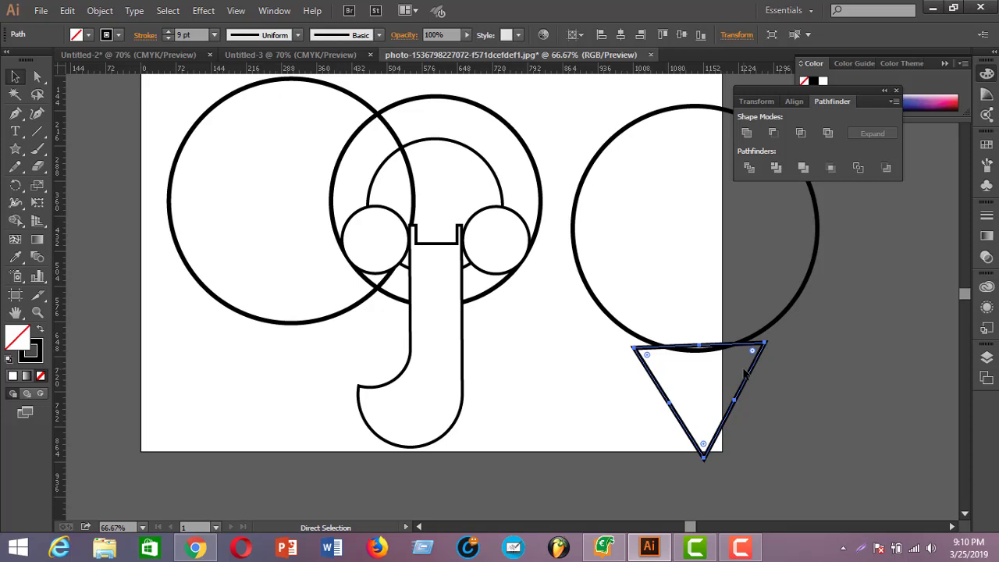
key("ctrl+y")
key("v")
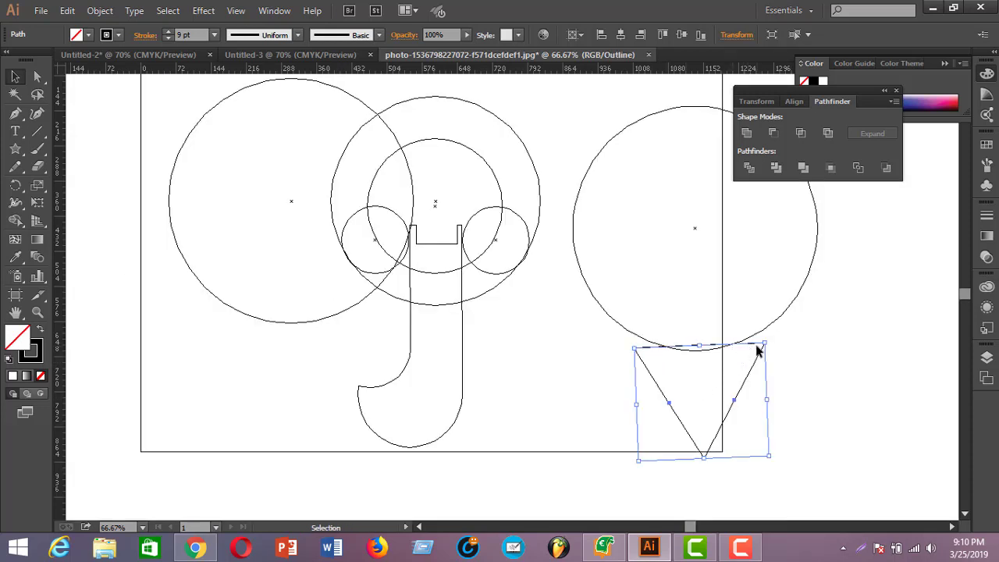
left_click_drag(758, 348, 758, 352)
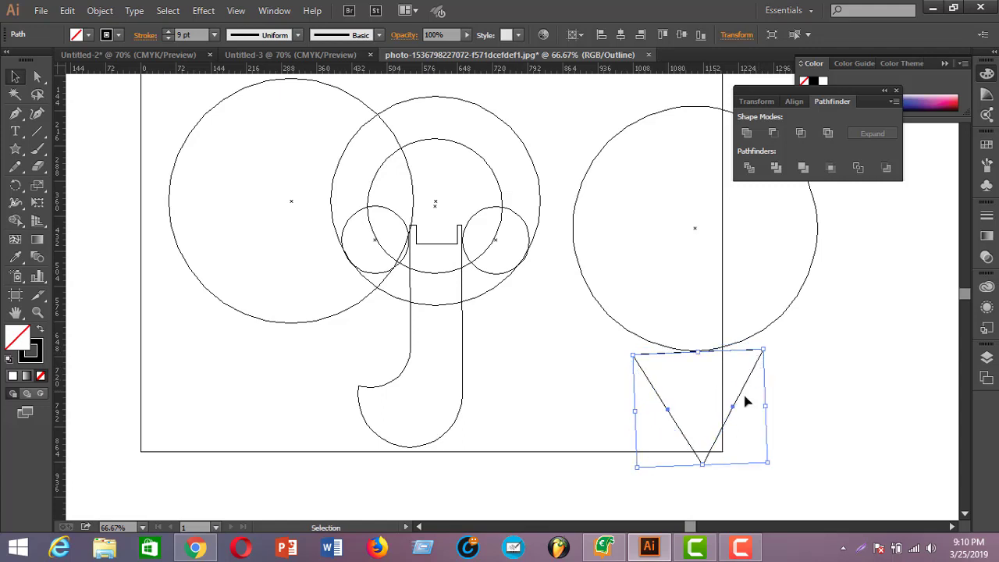
Rotate the triangle slightly to level its upper edge against the right circle's bottom, and return to Preview view
key("a")
key("ctrl+equal")
key("ctrl+equal")
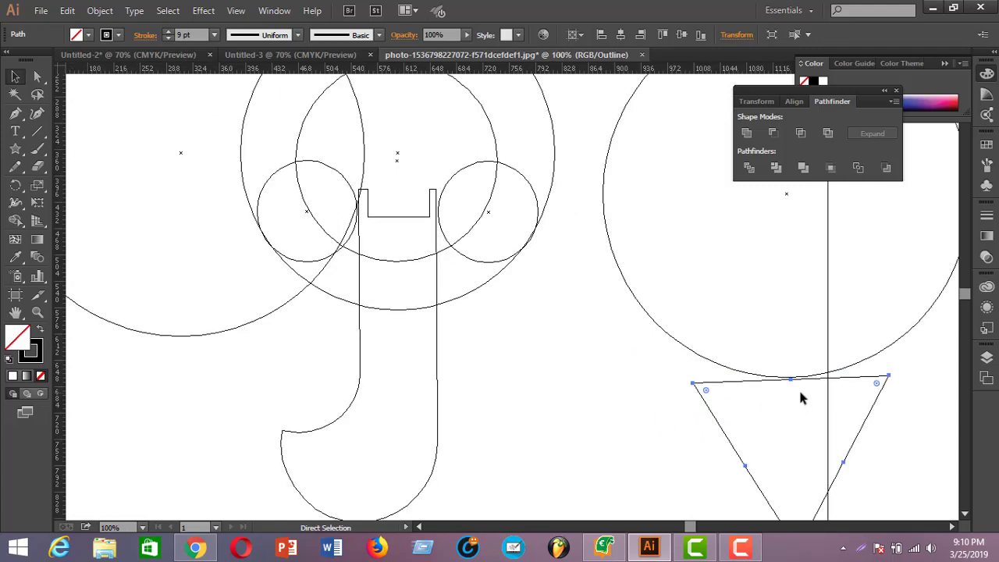
left_click_drag(694, 529, 705, 529)
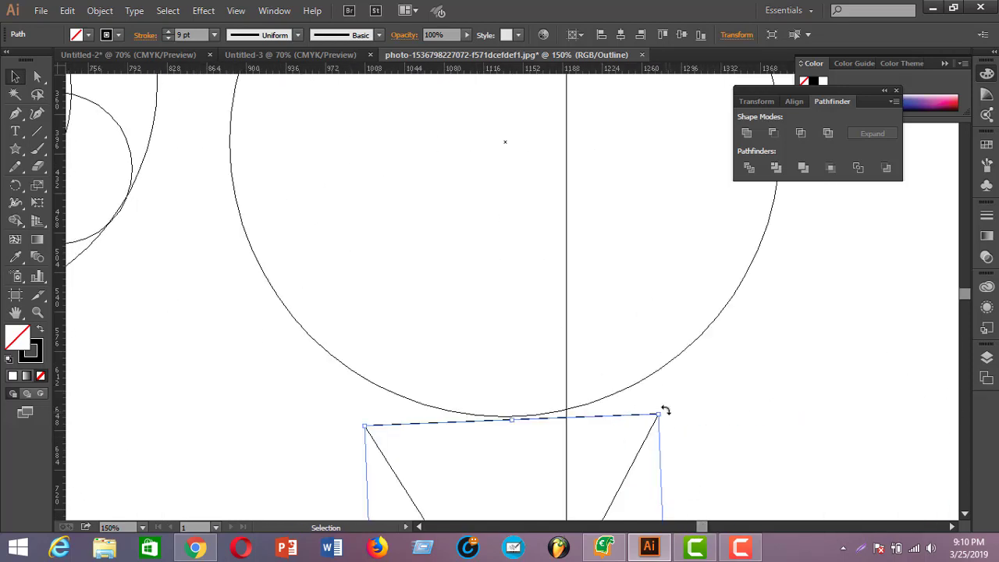
left_click_drag(665, 407, 626, 417)
left_click(640, 415)
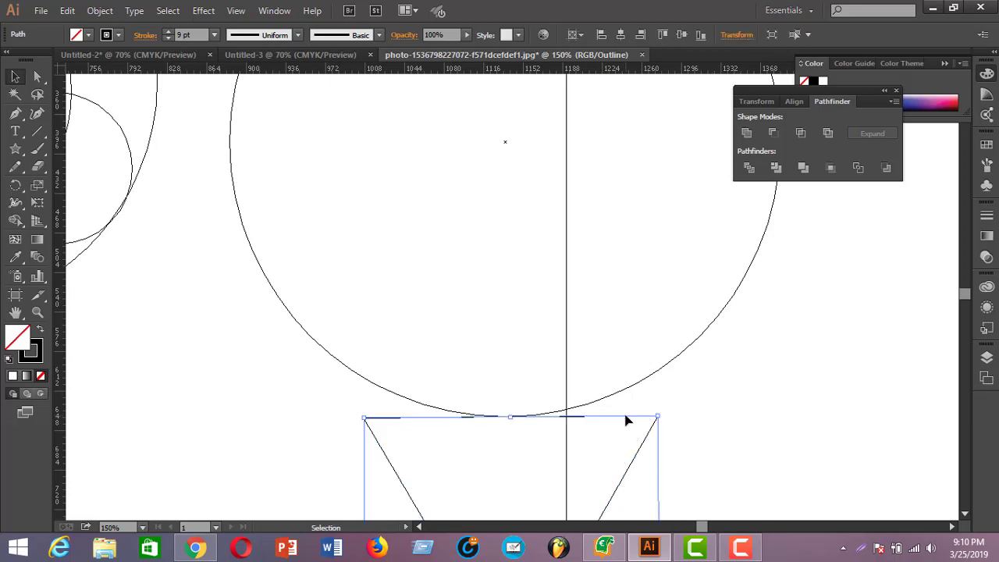
left_click(671, 419)
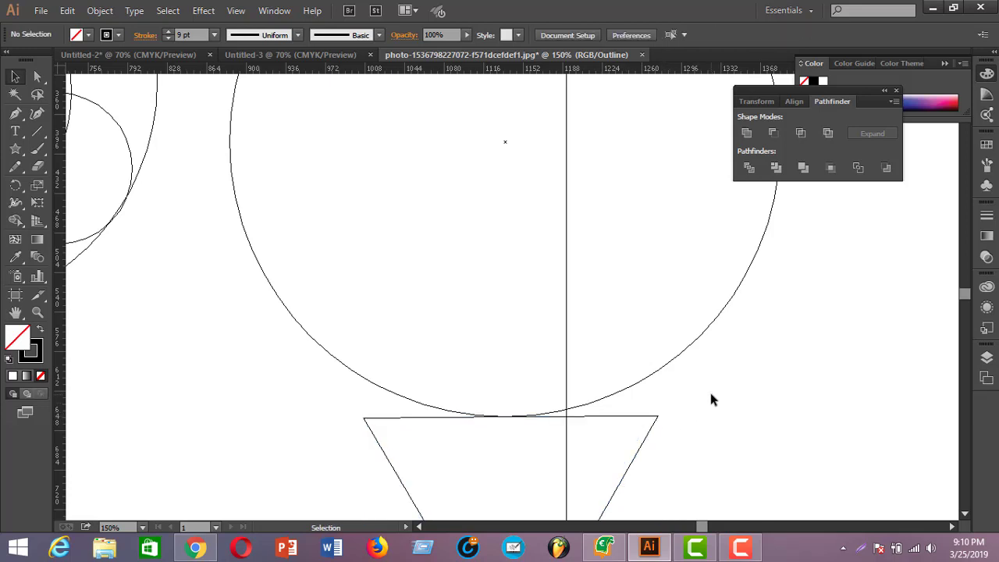
key("ctrl+y")
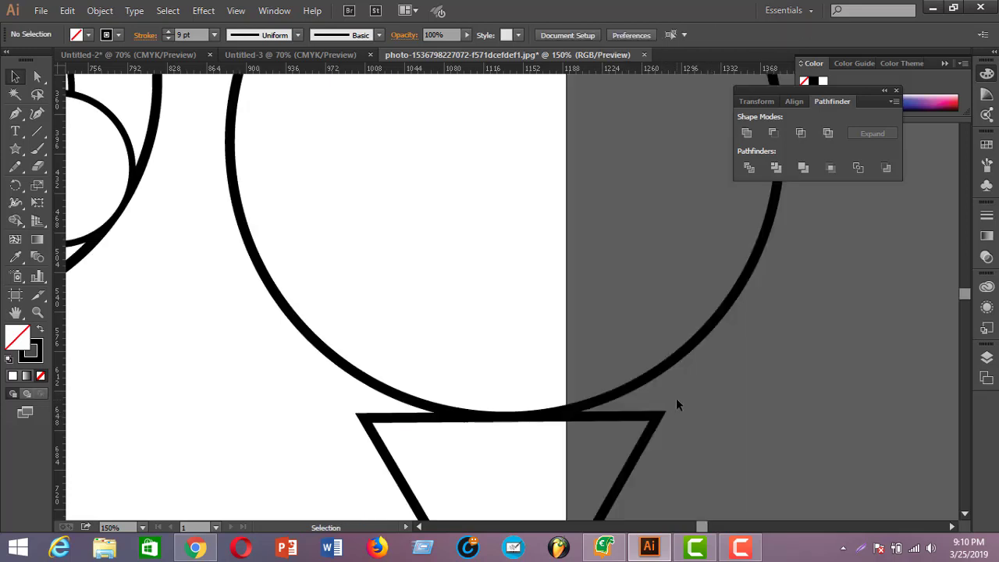
left_click(656, 422)
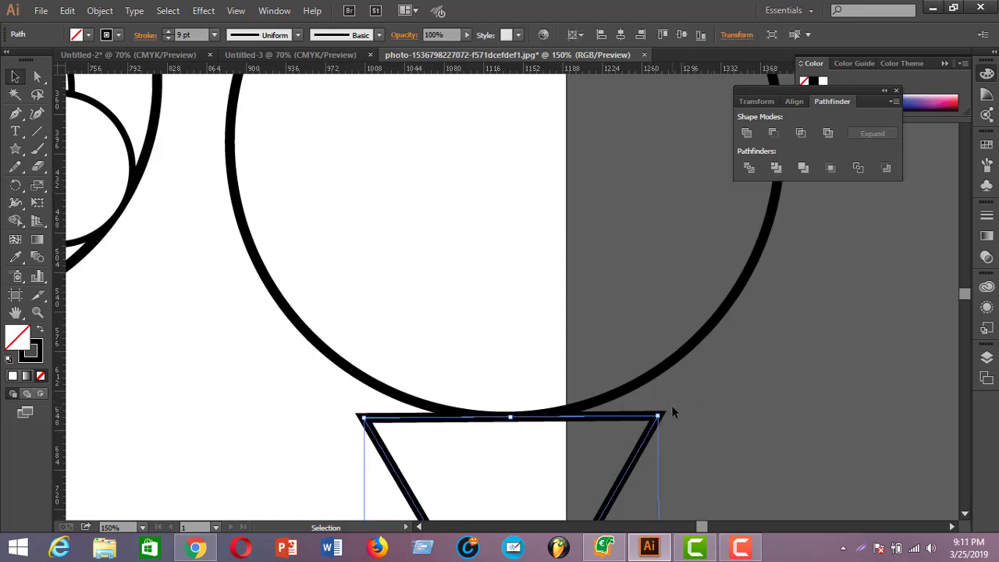
left_click(706, 423)
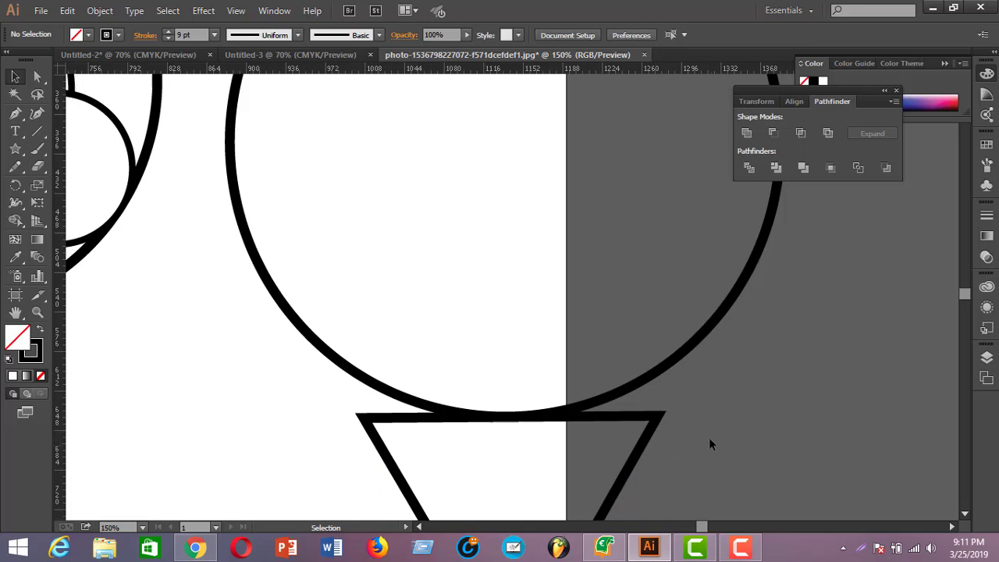
Draw a closed four-sided Pen path from the triangle's upper corners to the sides of the right circle, bridging the gap between them
scroll(664, 425, "up", 5)
scroll(702, 480, "down", 3)
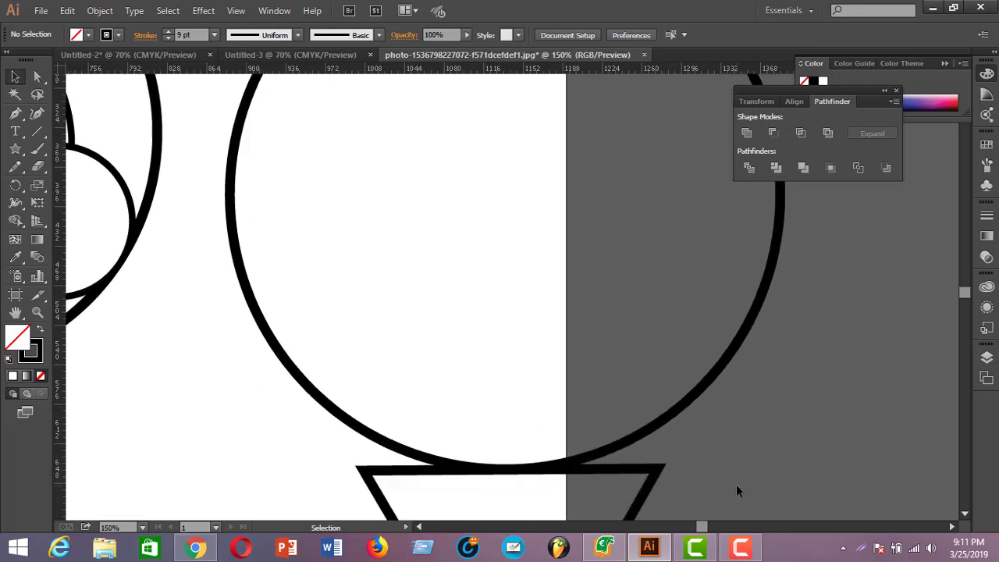
key("ctrl+minus")
key("ctrl+minus")
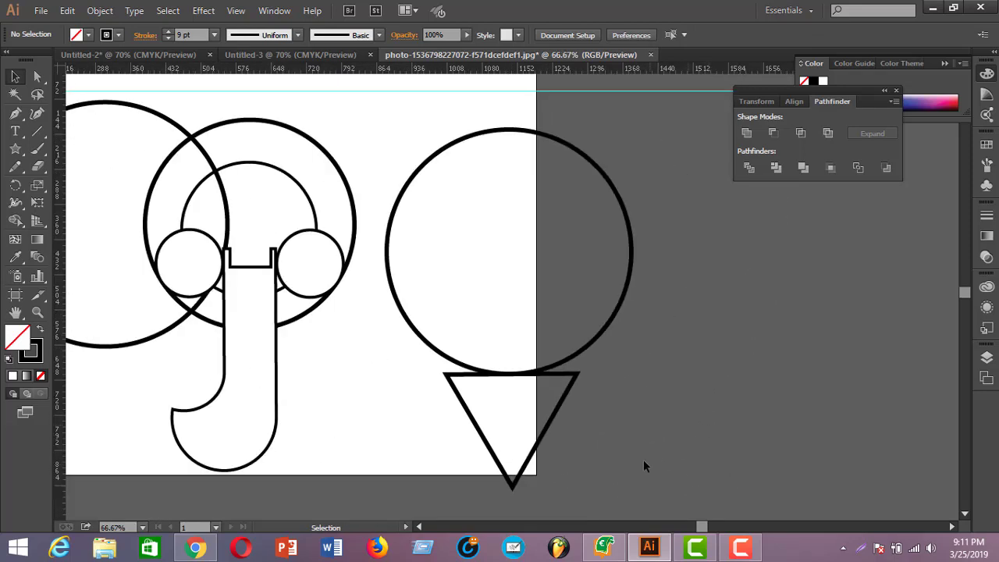
left_click_drag(15, 113, 59, 109)
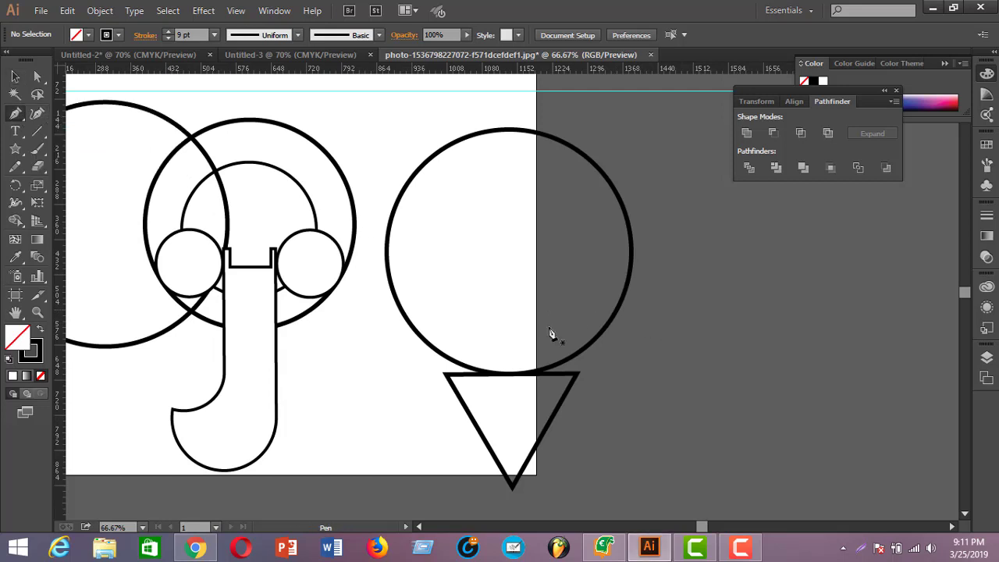
left_click(577, 373)
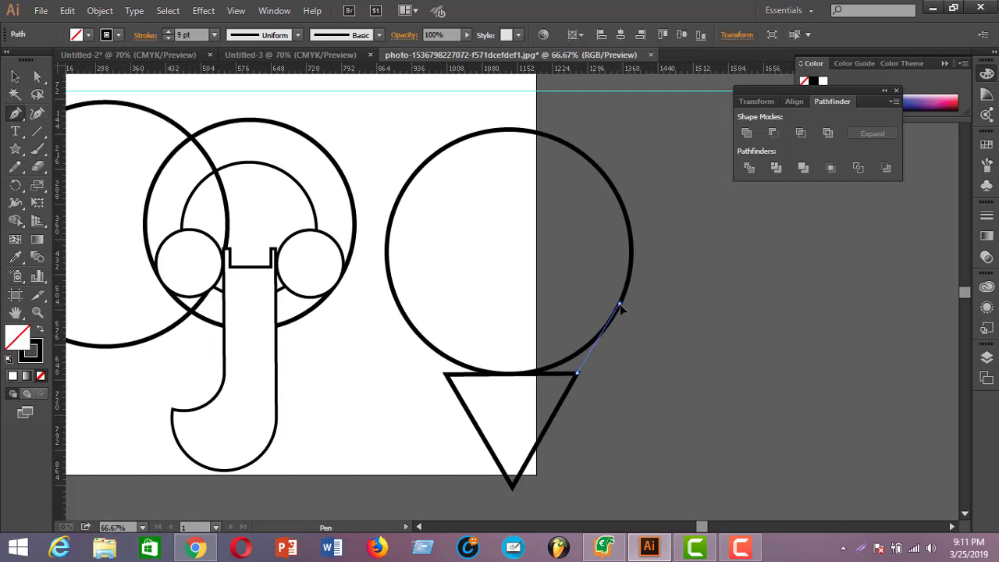
left_click(619, 304)
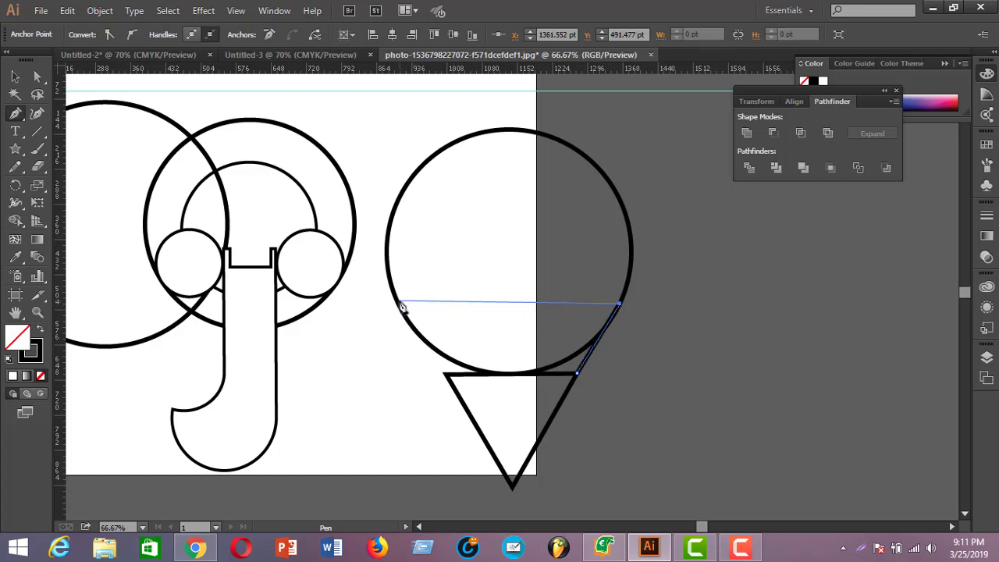
left_click(396, 301)
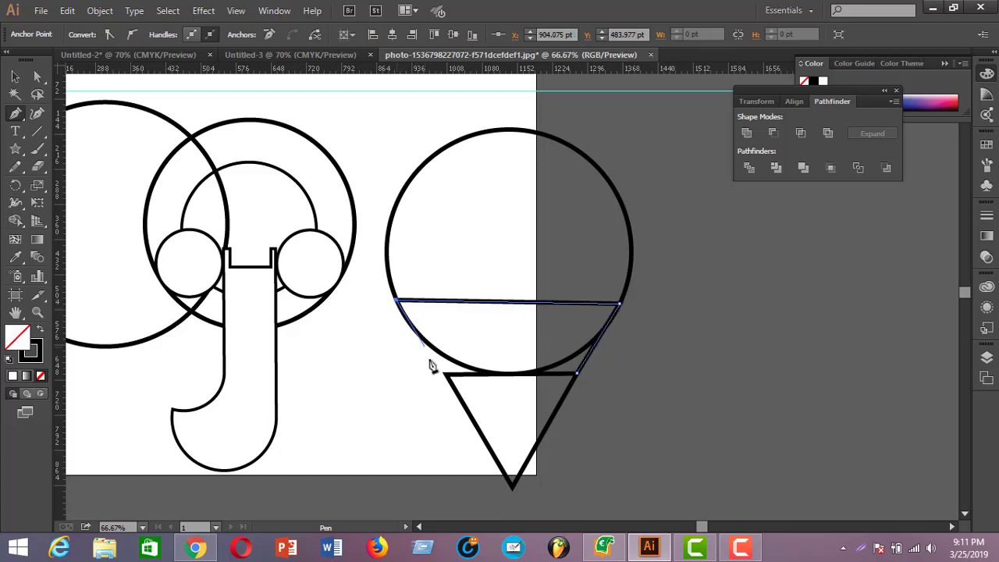
left_click(446, 375)
left_click(576, 375)
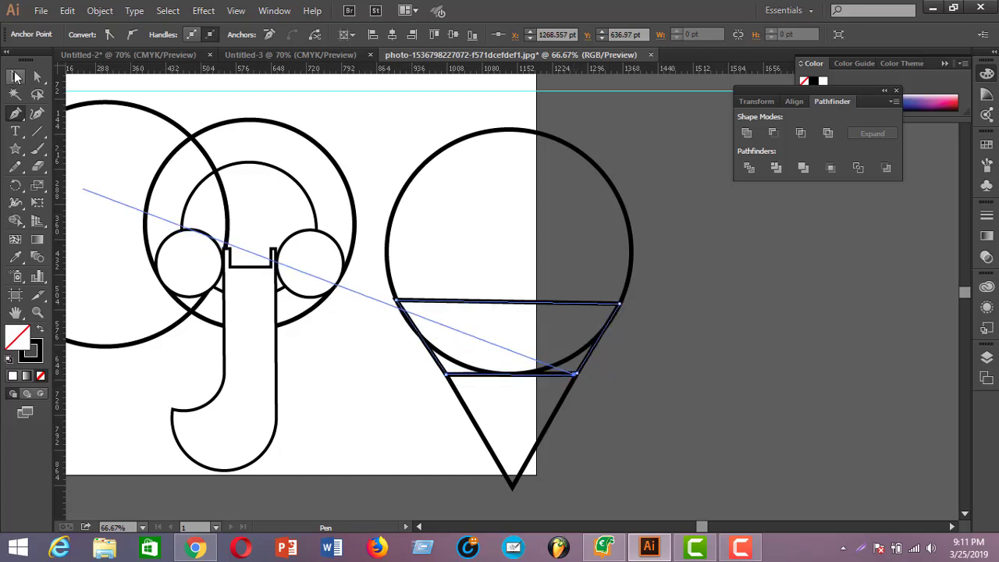
left_click(14, 76)
left_click(566, 457)
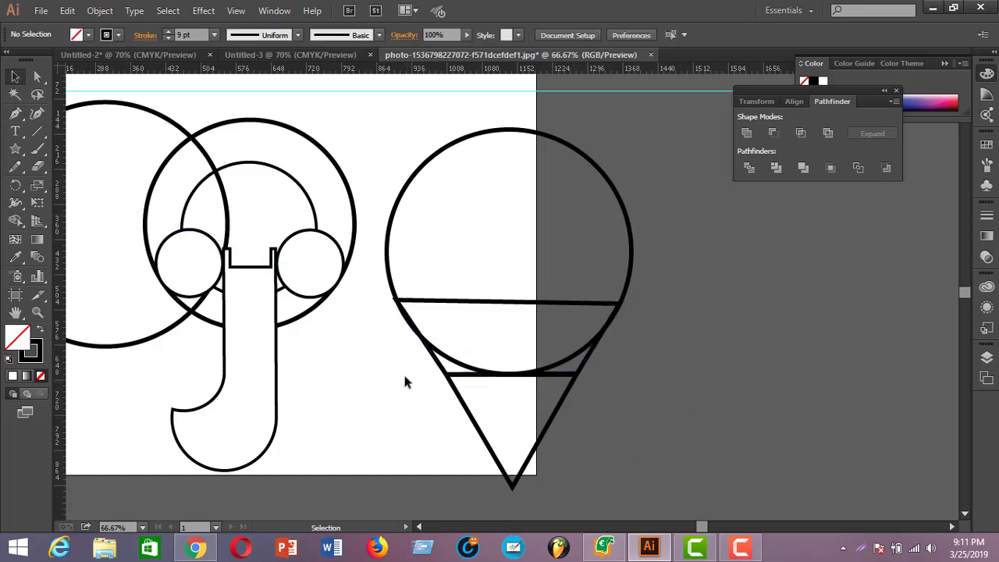
Unite the triangle and the four-sided path above it into one downward-pointing shape
left_click_drag(404, 377, 634, 494)
left_click(598, 495)
key("shift")
left_click(533, 459)
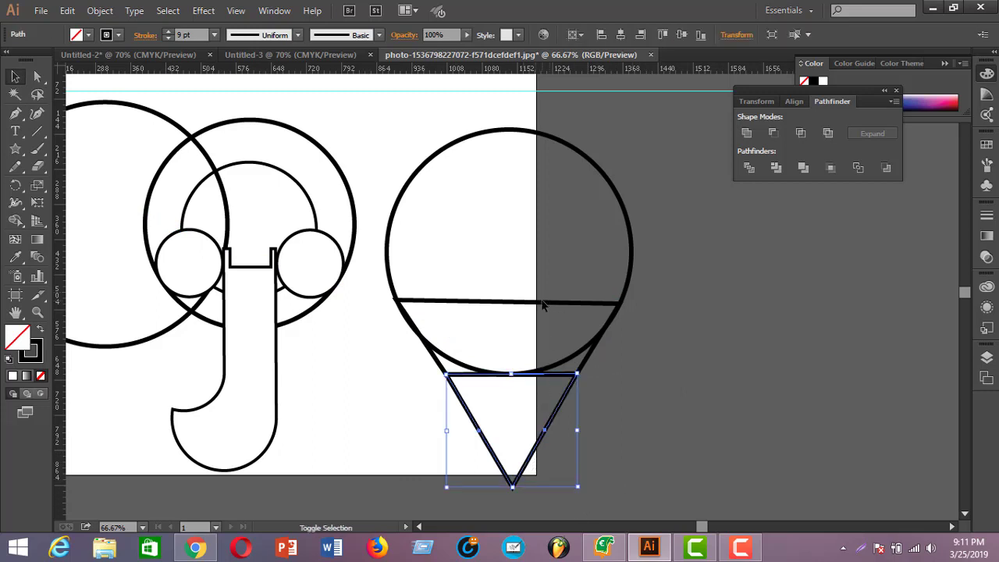
left_click(541, 302, "shift")
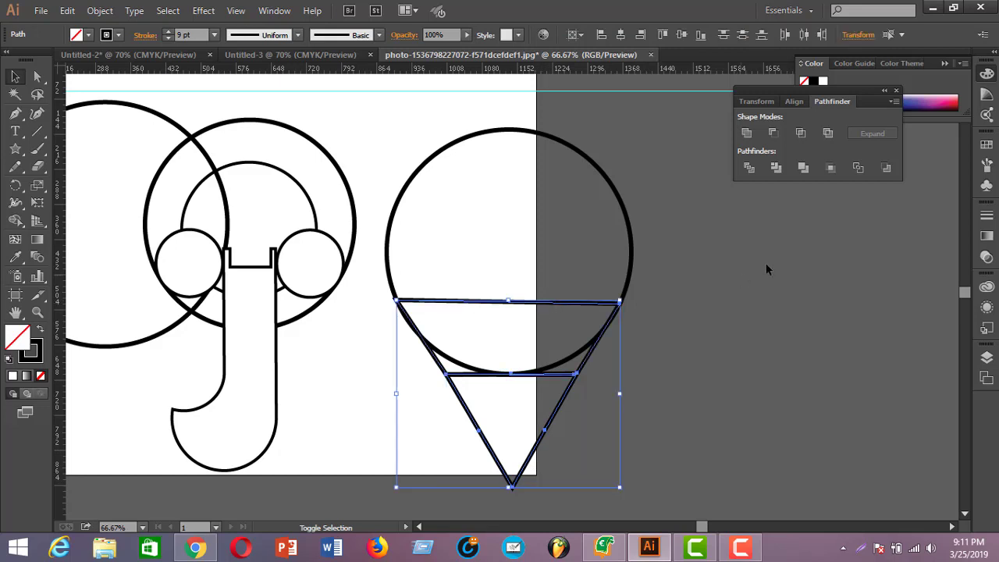
left_click(745, 133)
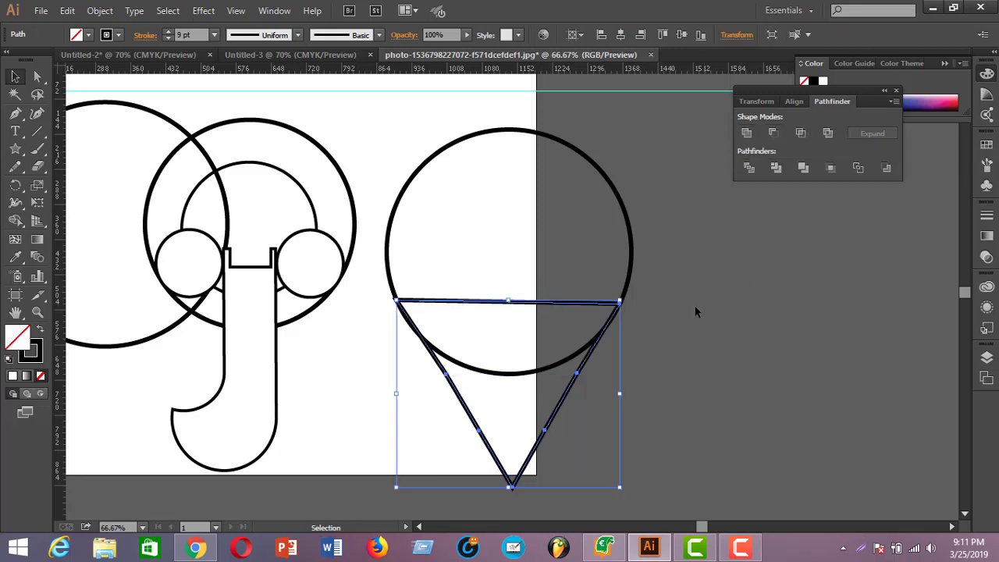
left_click(683, 316)
Unite the right circle with the downward-pointing shape to form a single pointed ear outline
scroll(585, 307, "up", 3)
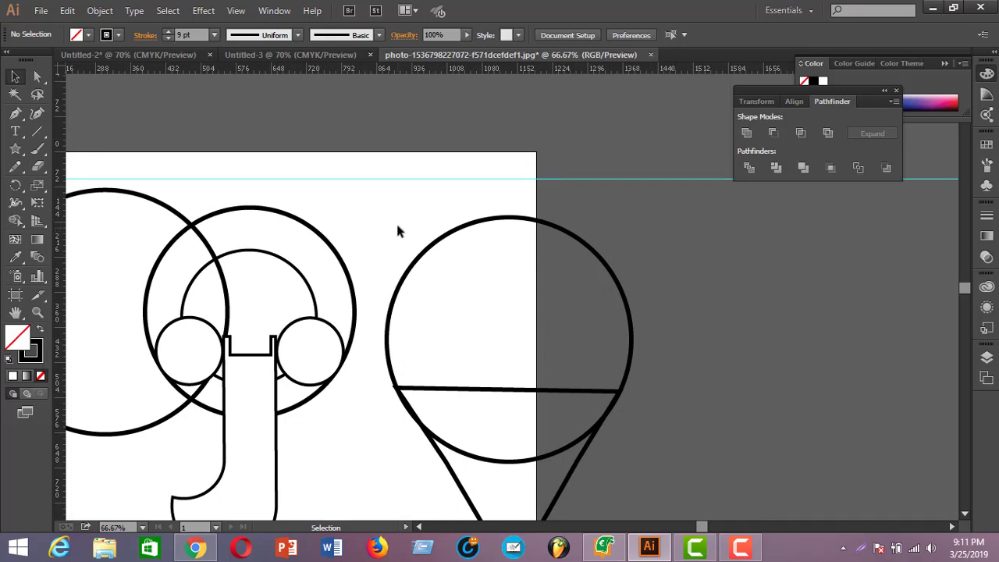
left_click_drag(396, 227, 659, 507)
scroll(648, 330, "down", 3)
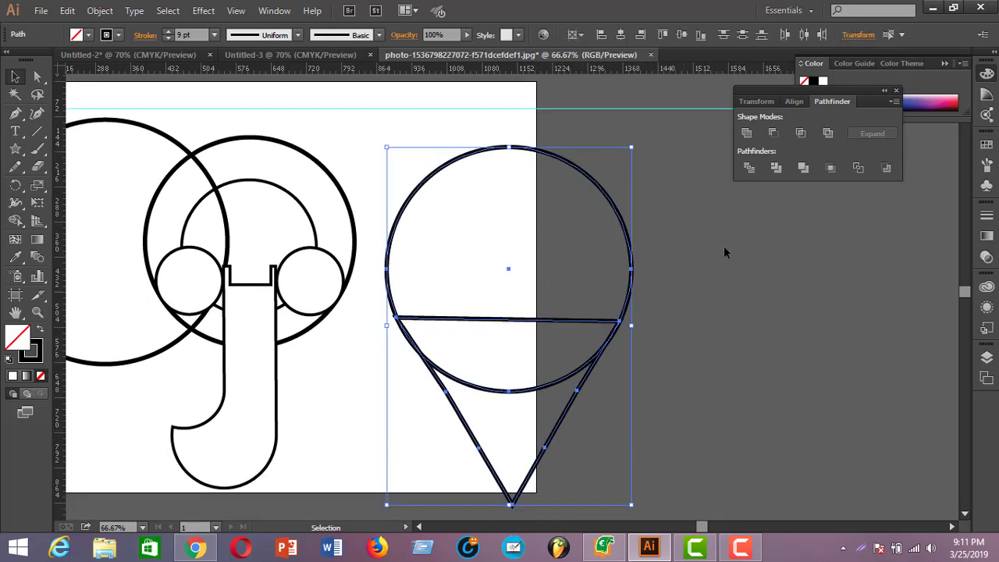
left_click(745, 133)
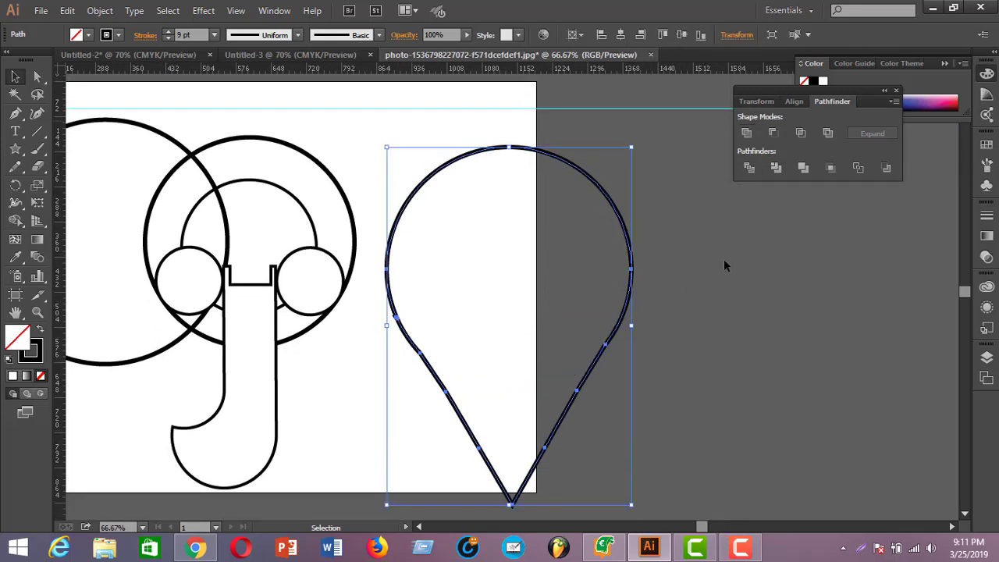
left_click(700, 375)
scroll(706, 386, "down", 2)
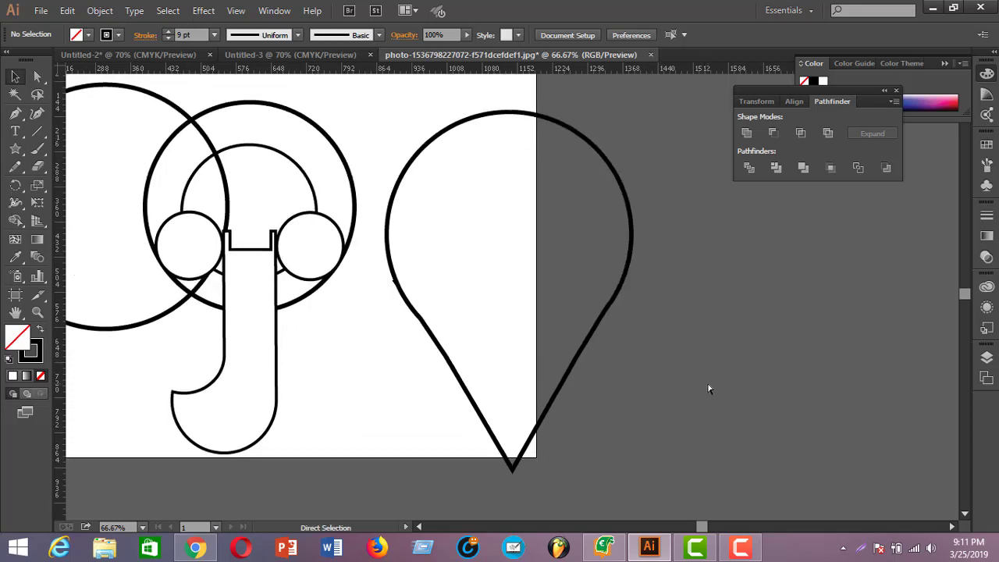
Scale the ear down proportionally and place it against the right side of the head circle
key("ctrl+minus")
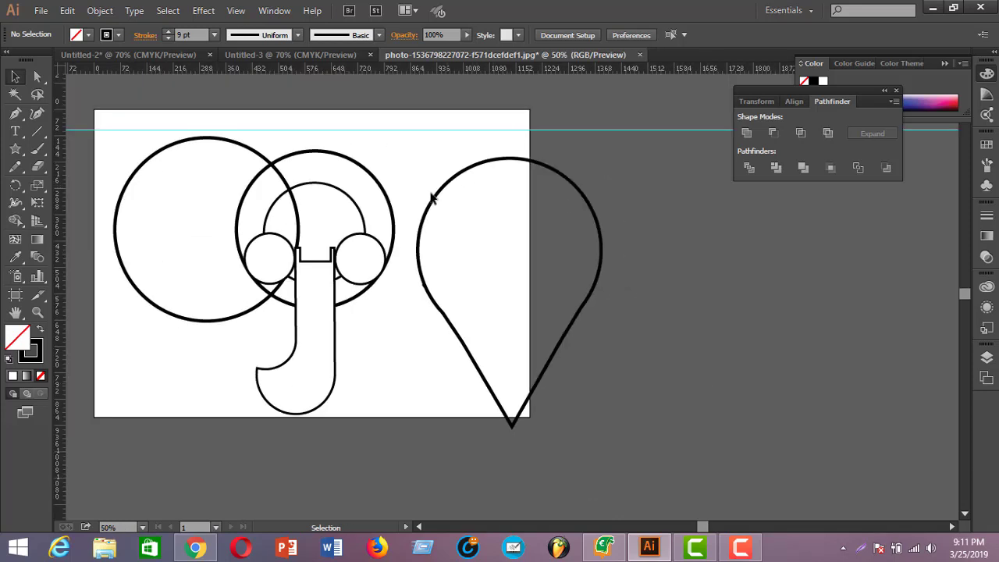
left_click_drag(435, 238, 580, 431)
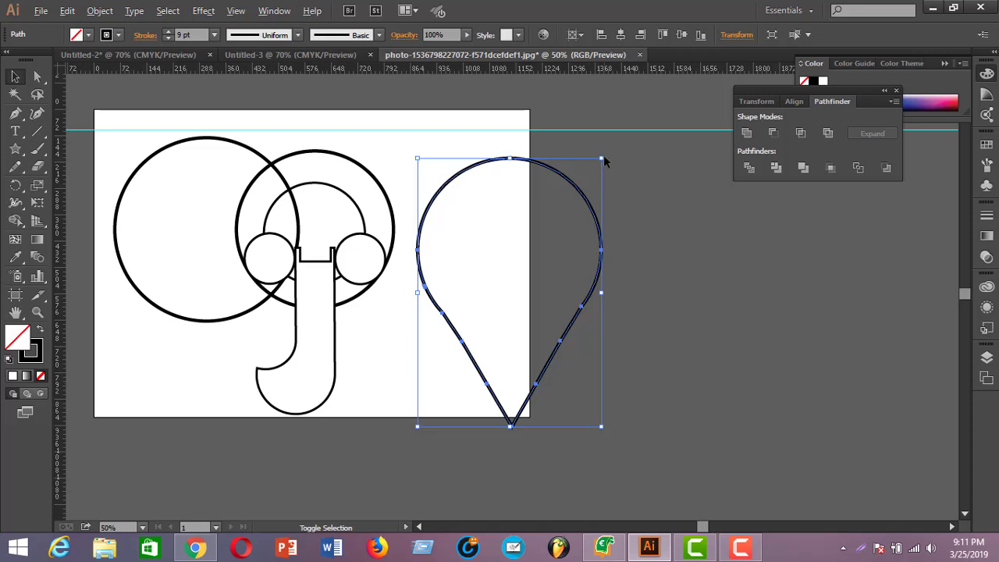
left_click_drag(603, 160, 501, 176)
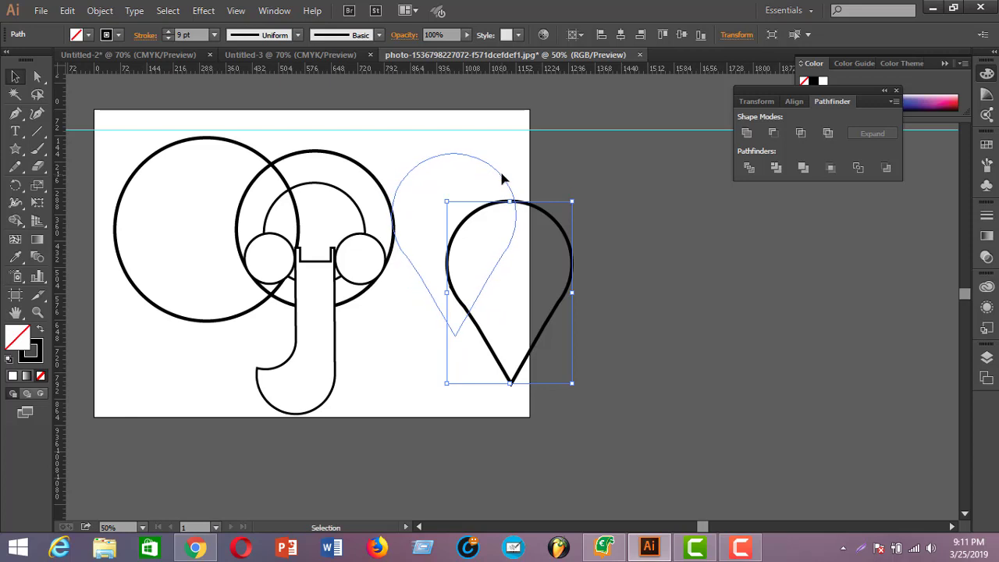
left_click(536, 228)
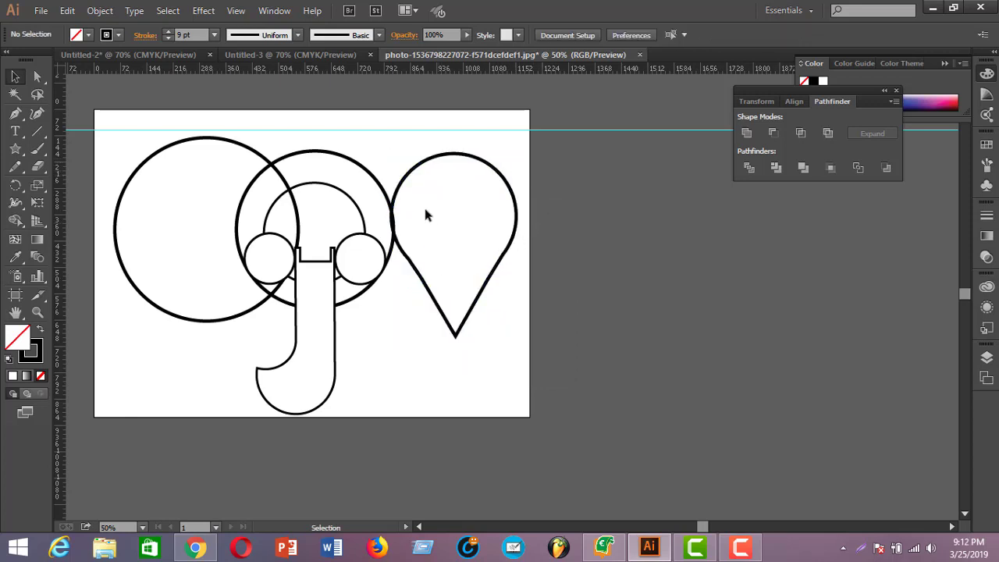
mouse_move(445, 158)
left_mouse_down()
mouse_move(457, 151)
mouse_move(449, 148)
left_mouse_up()
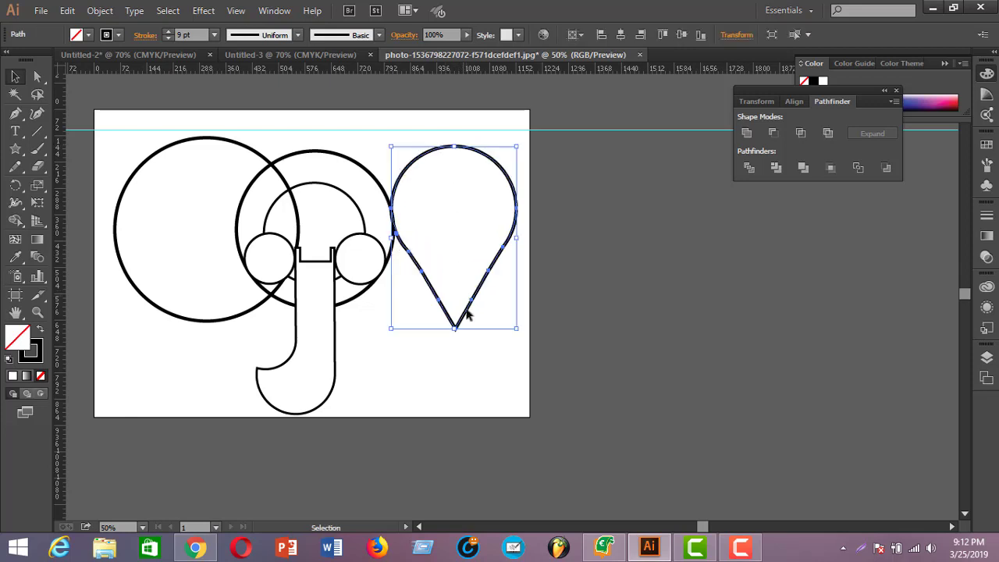
Flatten the ear vertically, then enlarge the widened shape proportionally and set it against the right side of the head
left_click(38, 114)
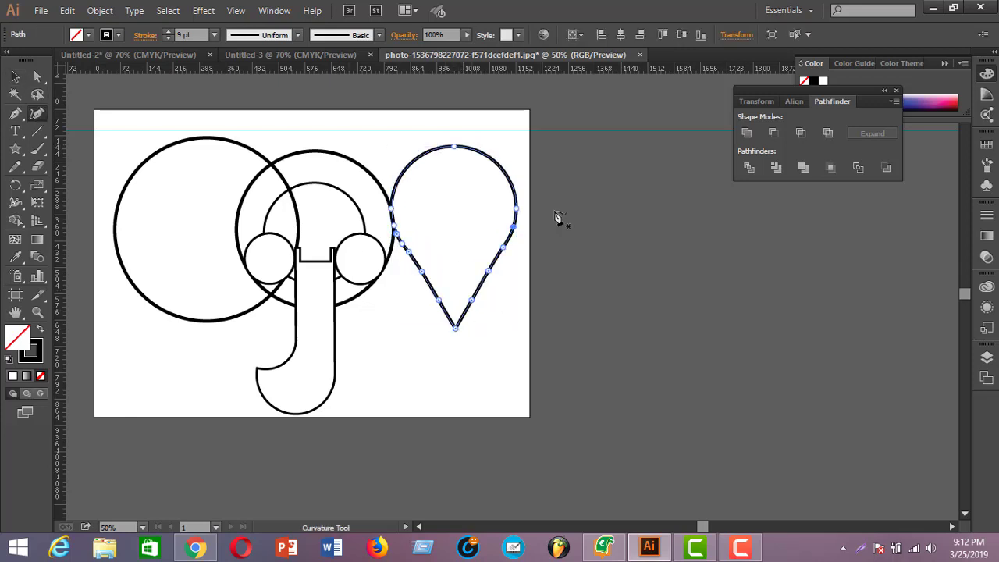
left_click(17, 75)
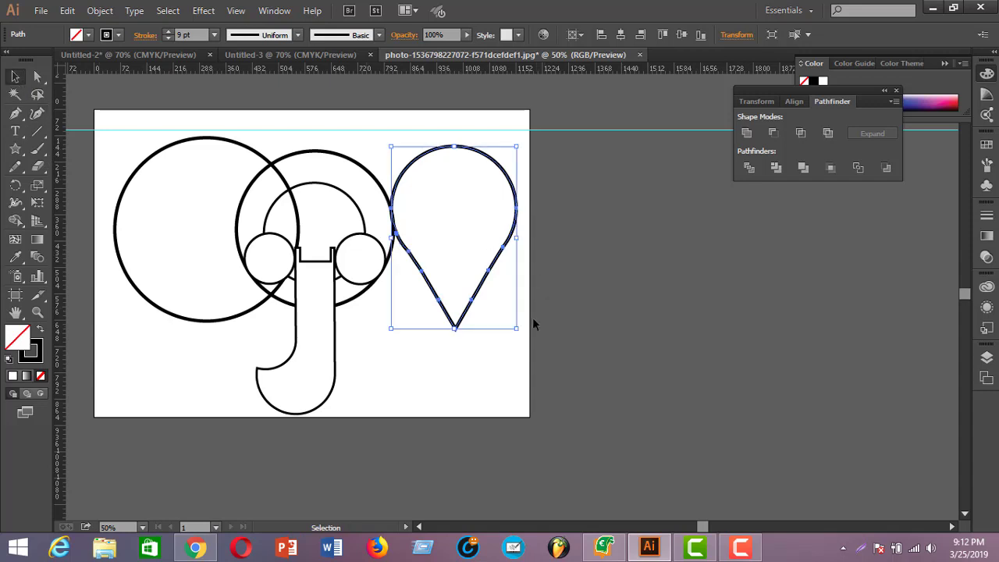
left_click_drag(455, 330, 455, 272)
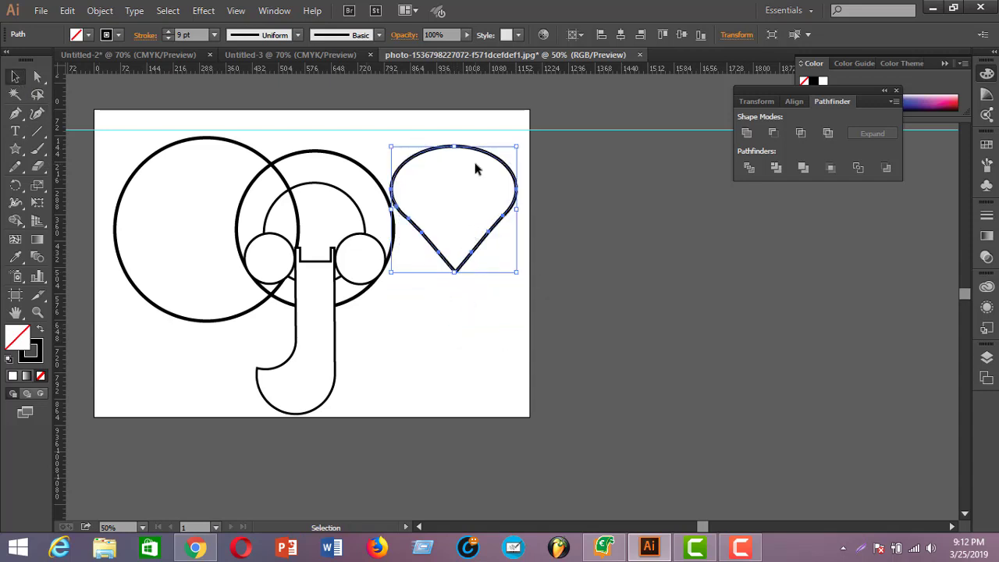
left_click_drag(486, 158, 484, 189)
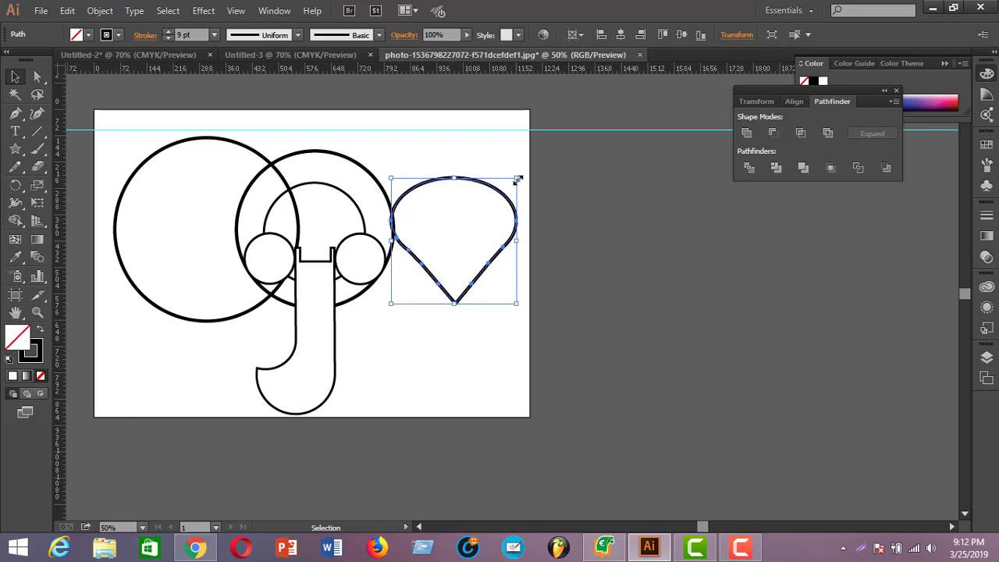
left_click_drag(517, 179, 553, 174)
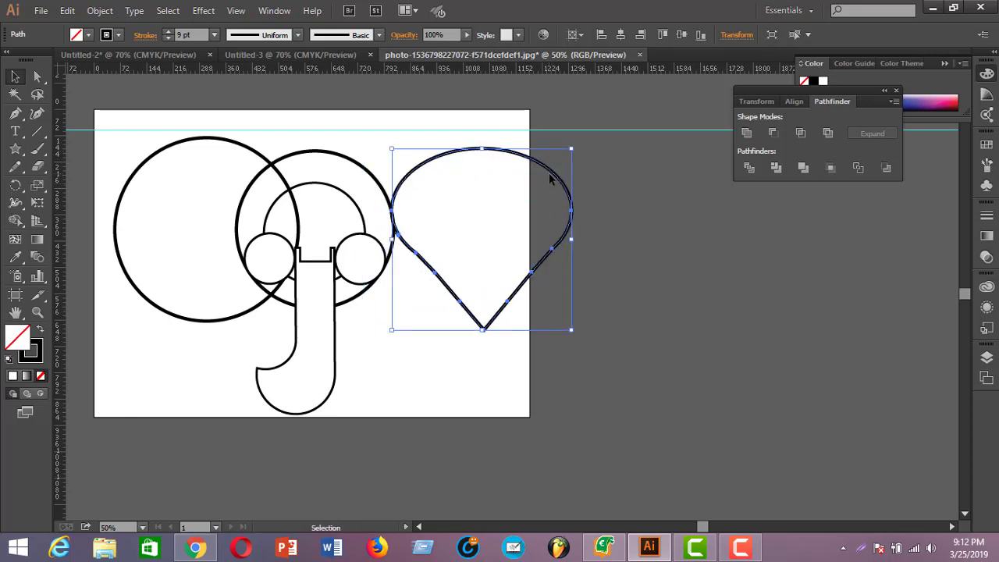
Delete the large circle overlapping the left side of the head
left_click(375, 221)
left_click(253, 155)
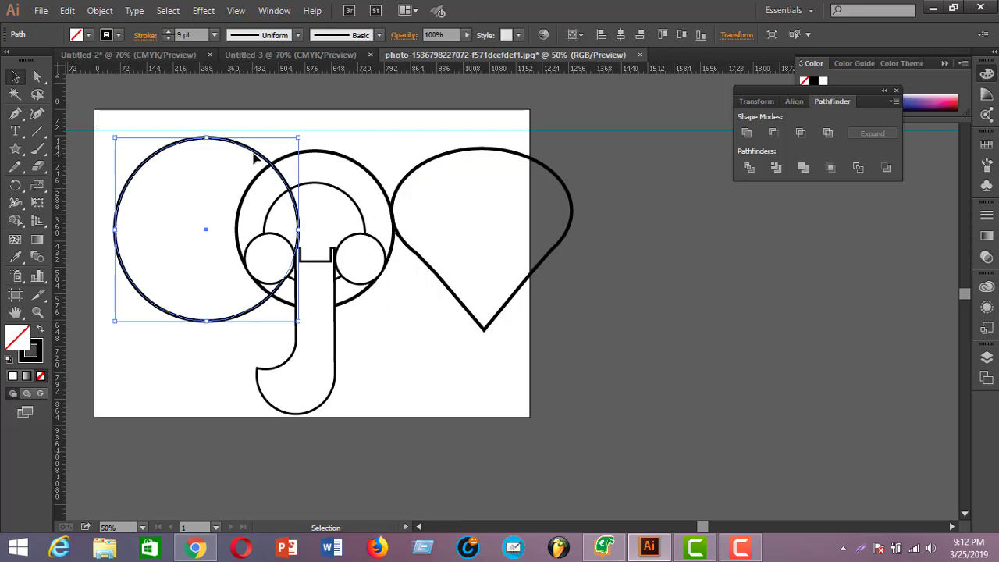
key("Delete")
Move the ear to the left side of the head and duplicate it onto the right side at a matching height
left_click(435, 162)
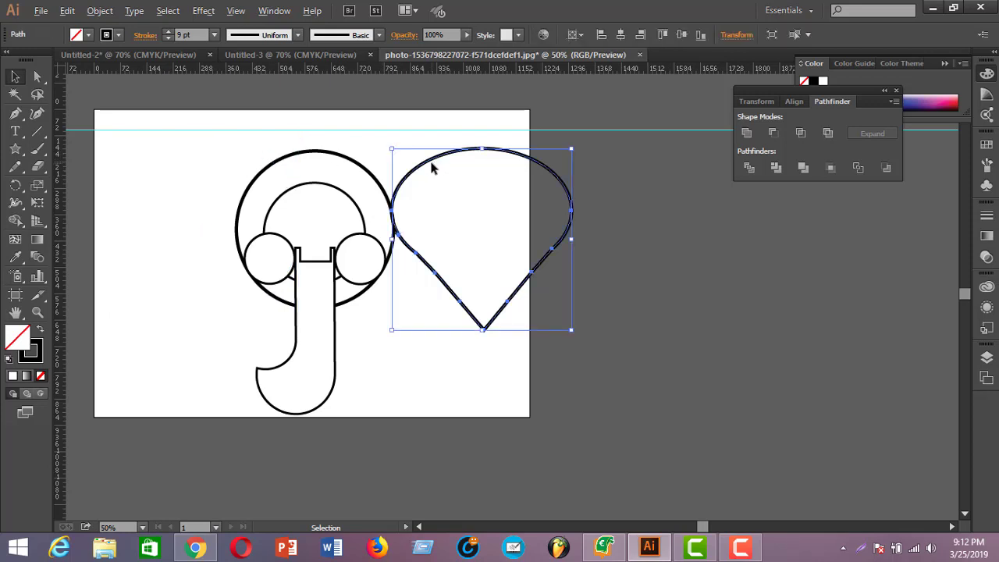
left_click_drag(447, 159, 110, 164)
left_click_drag(109, 164, 110, 164)
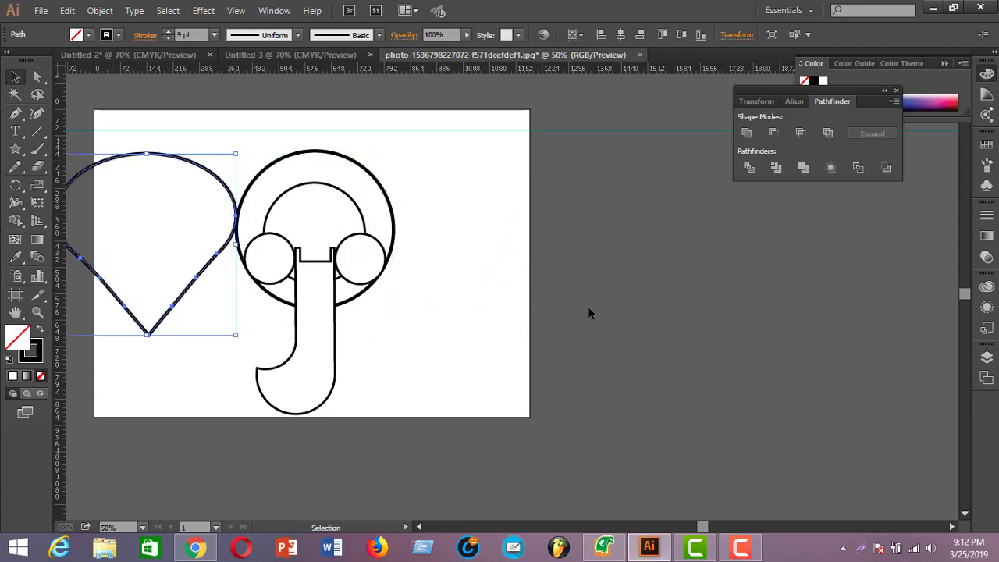
left_click(588, 305)
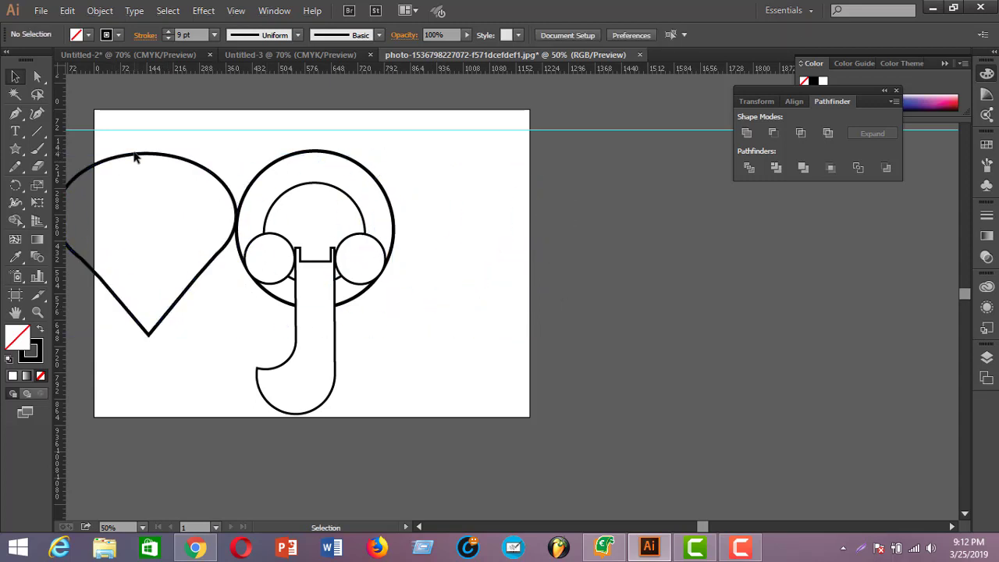
left_click_drag(133, 156, 471, 161)
left_click(699, 273)
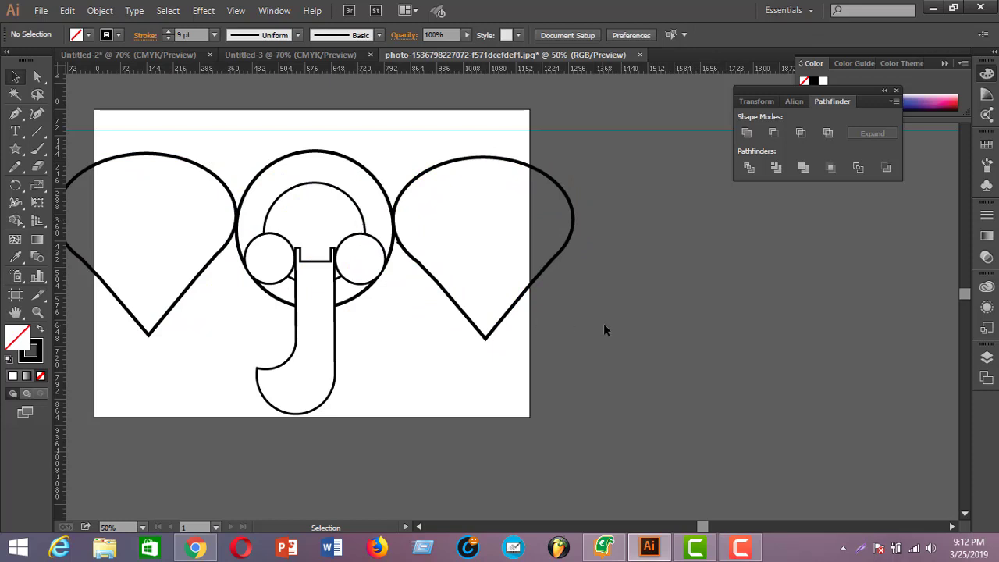
Enlarge the artboard evenly around its centre to about 1706 by 1206 pt so both ears fit inside it
key("a")
key("ctrl+minus")
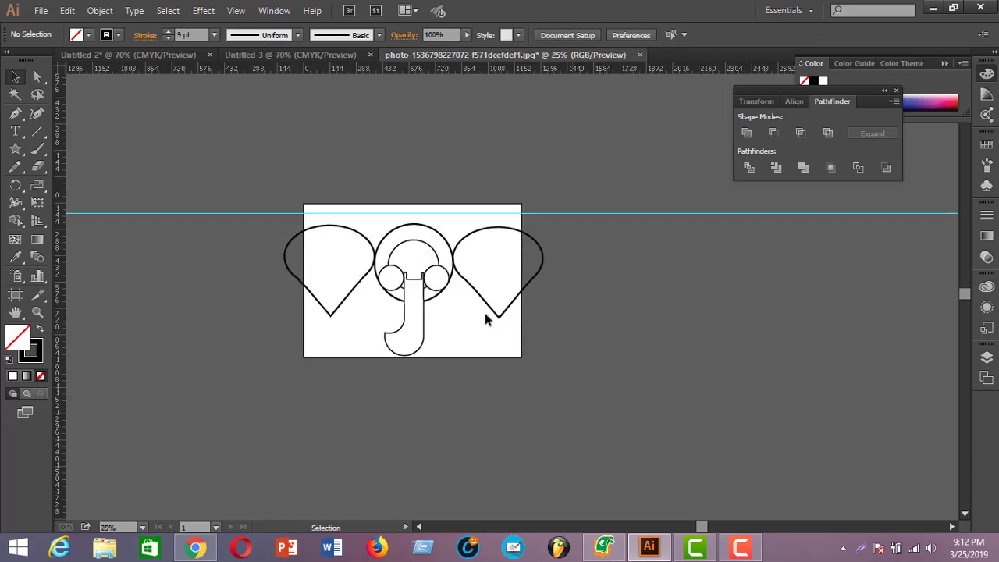
left_click_drag(238, 236, 559, 351)
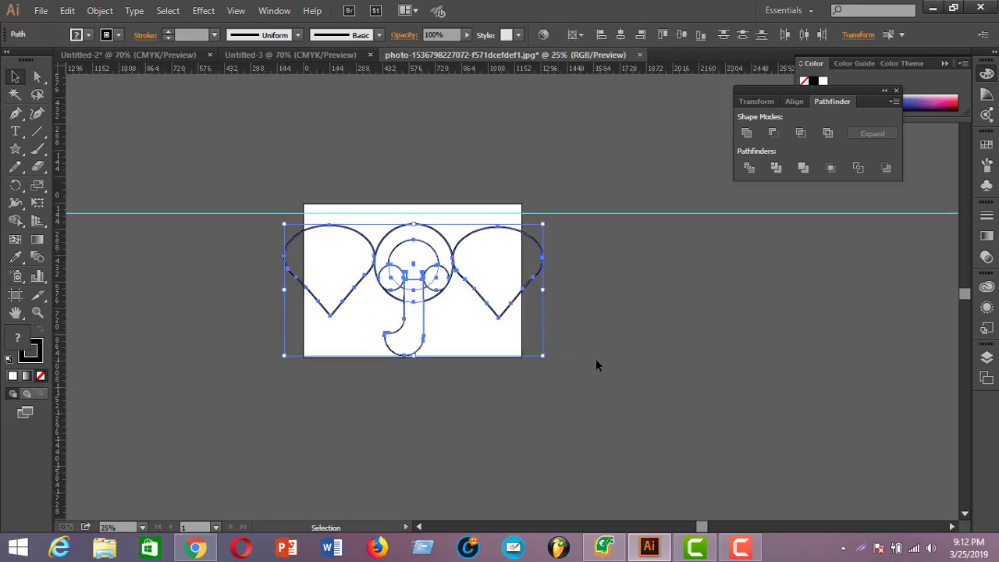
left_click(452, 345)
left_click(15, 294)
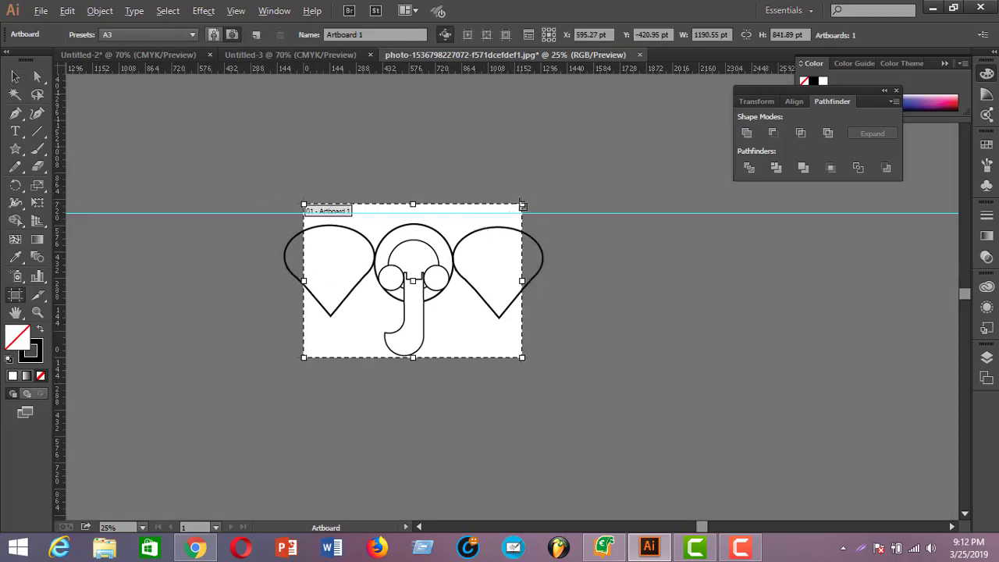
left_click_drag(569, 163, 569, 169)
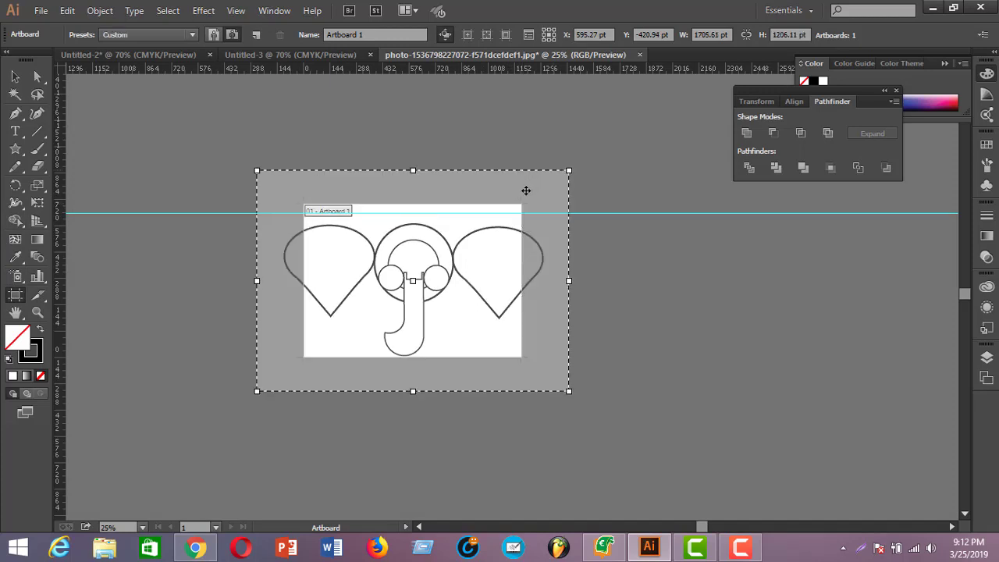
left_click(15, 77)
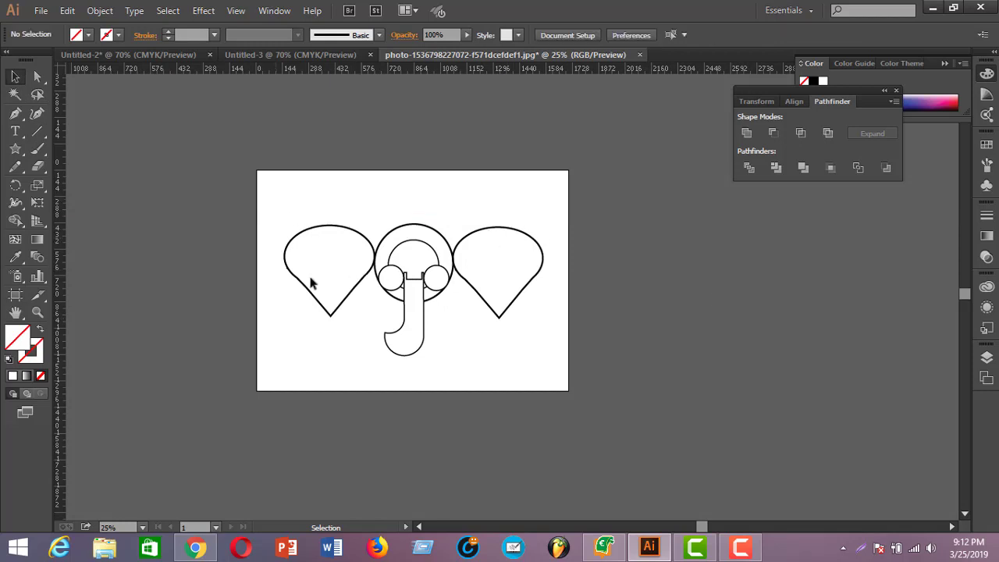
Rotate the right ear about a quarter turn clockwise and move it inward until its tip meets the centre of the head
left_click_drag(311, 278, 357, 346)
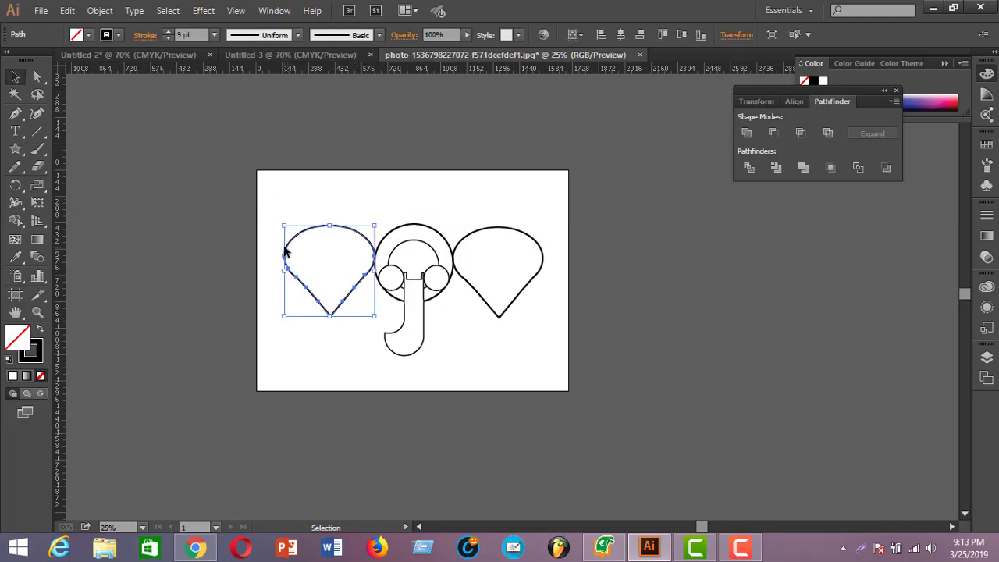
left_click(588, 225)
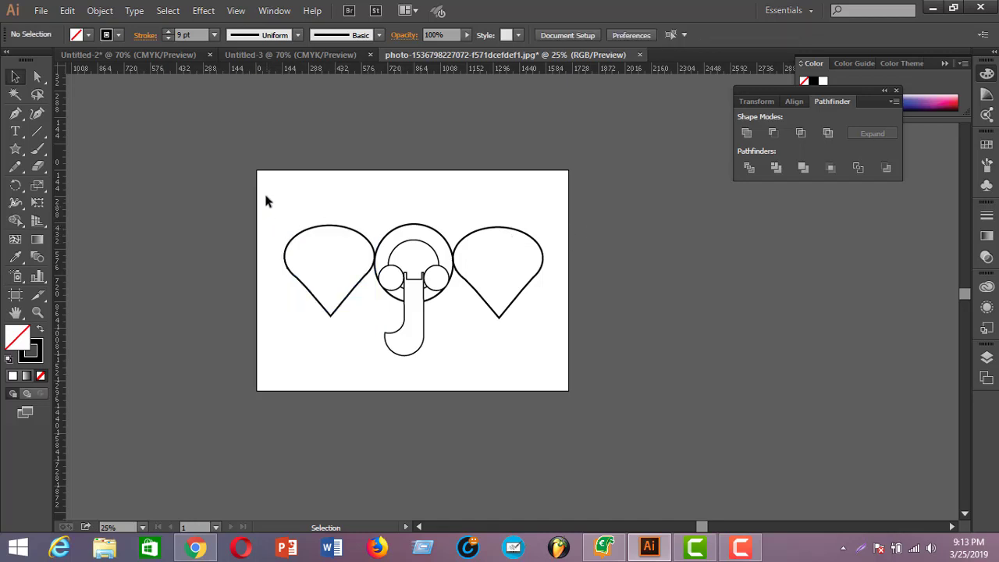
left_click_drag(265, 201, 634, 412)
mouse_move(490, 227)
left_mouse_down()
mouse_move(463, 218)
mouse_move(472, 235)
left_mouse_up()
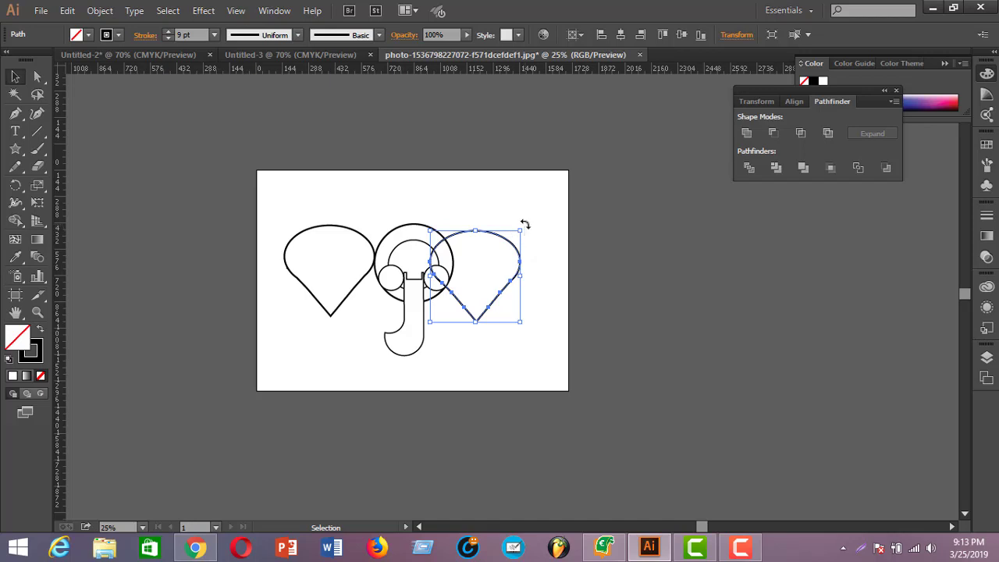
left_click_drag(524, 224, 532, 328)
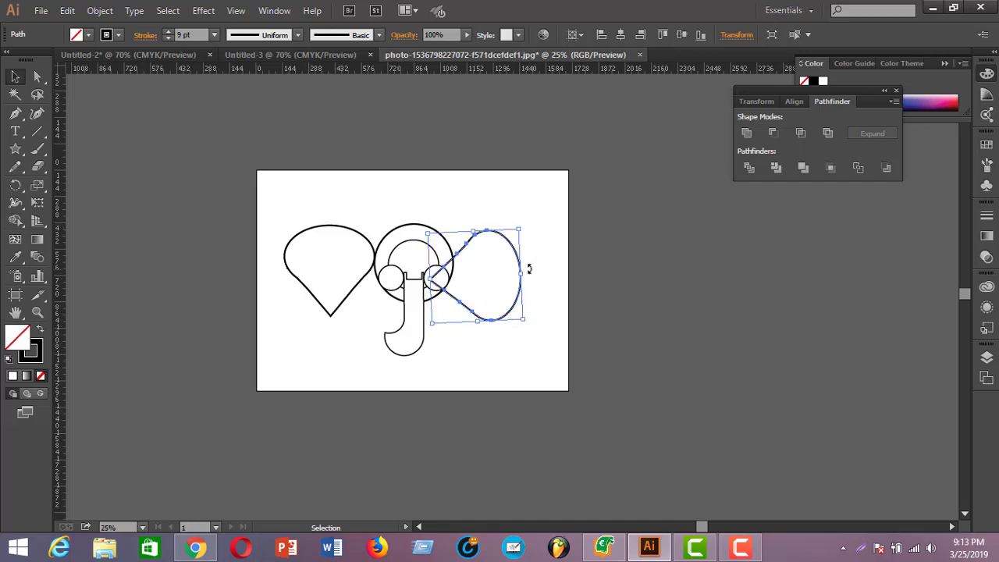
left_click_drag(522, 220, 526, 227)
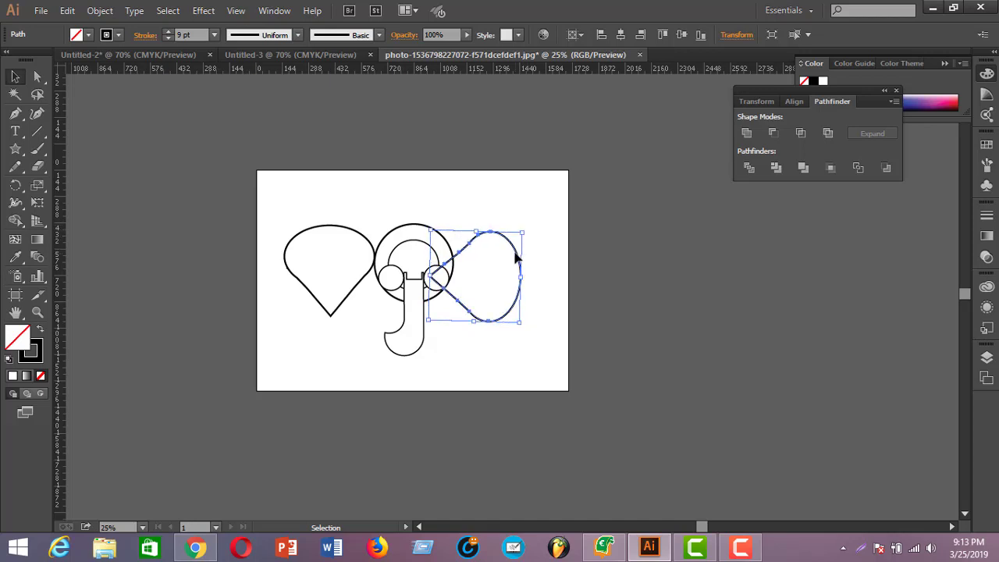
left_click_drag(500, 256, 500, 260)
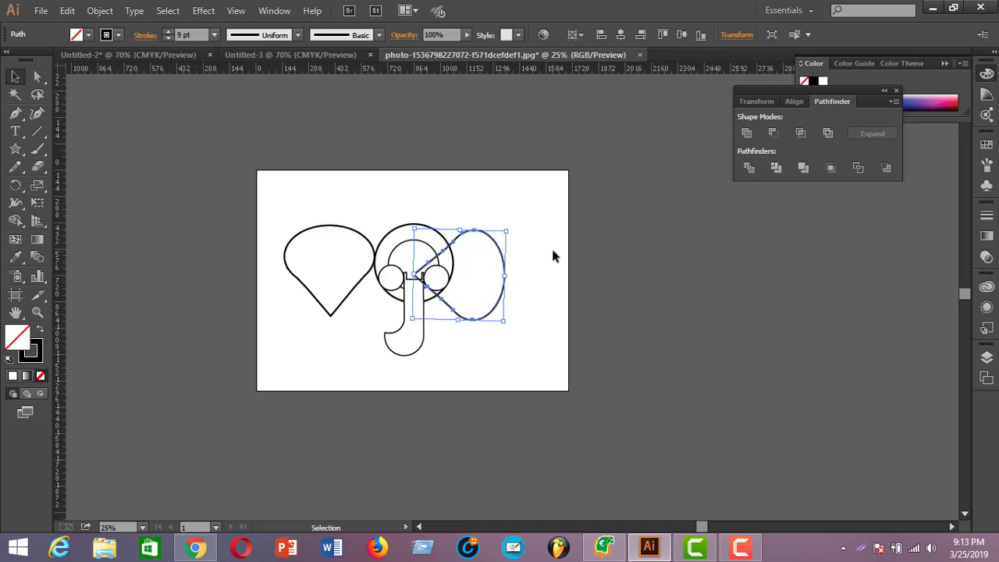
left_click(551, 245)
Delete the left ear and place a copy of the rotated right ear beside the artboard
left_click(325, 227)
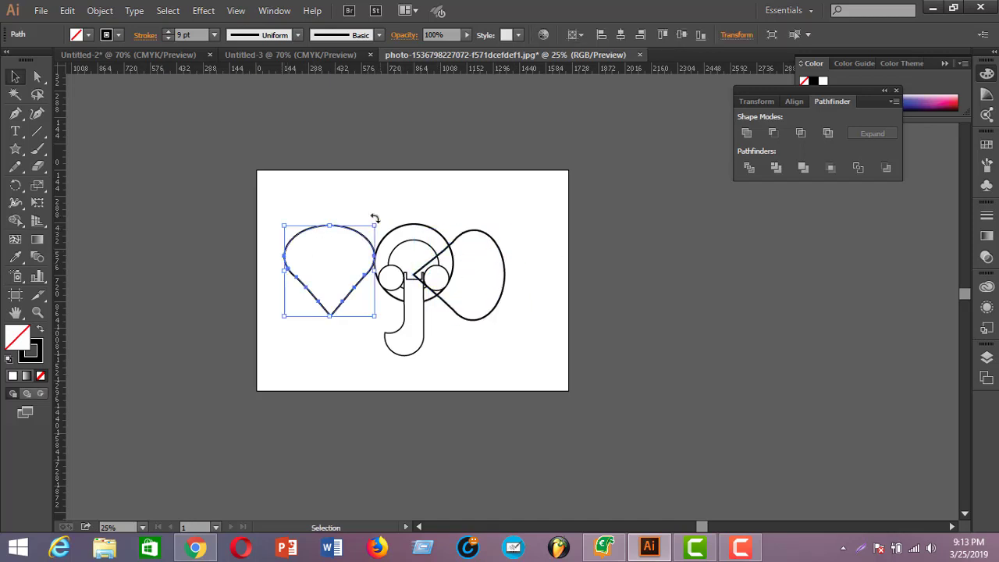
key("Delete")
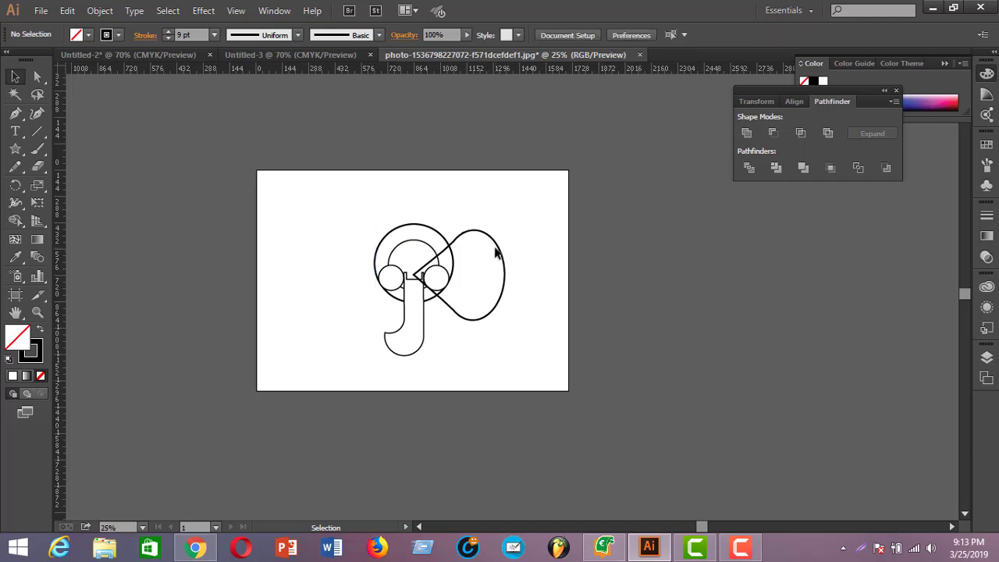
left_click(503, 258)
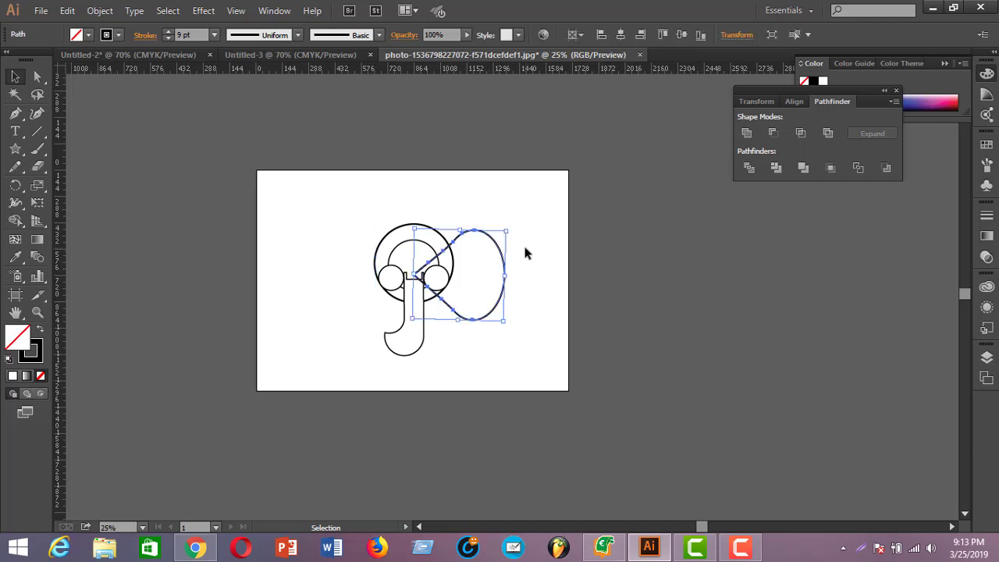
left_click_drag(503, 249, 669, 267)
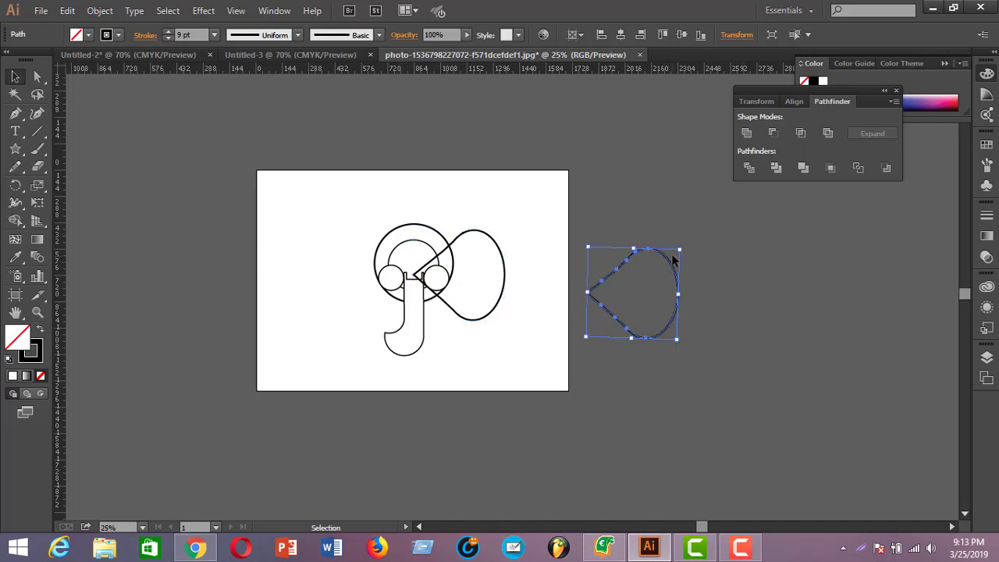
right_click(673, 261)
mouse_move(742, 444)
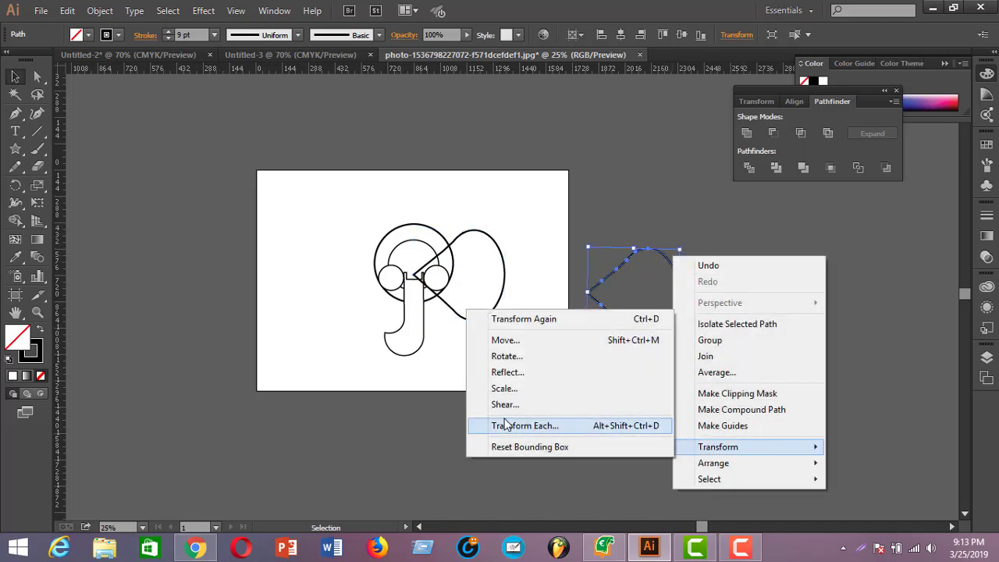
left_click(519, 356)
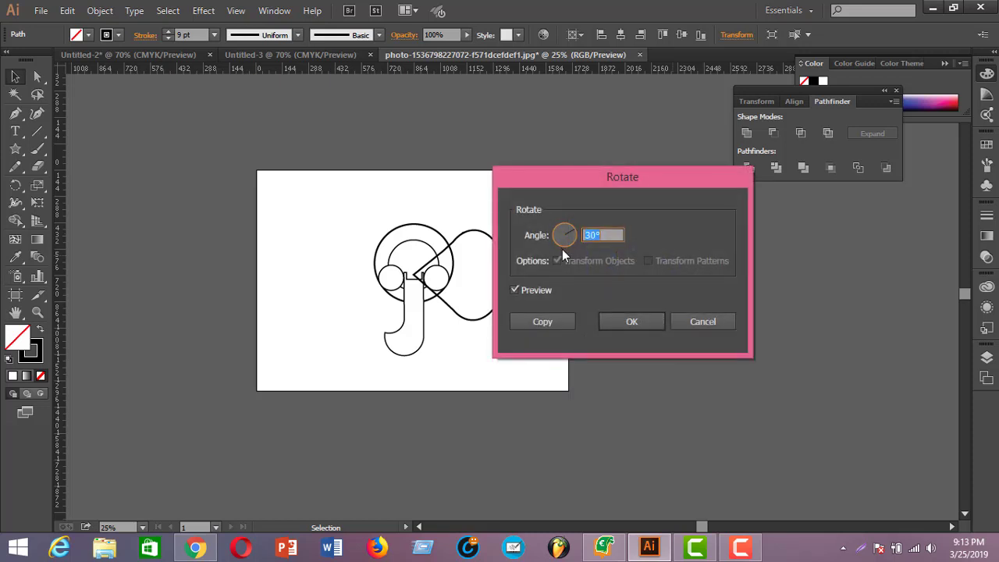
left_click_drag(600, 177, 826, 220)
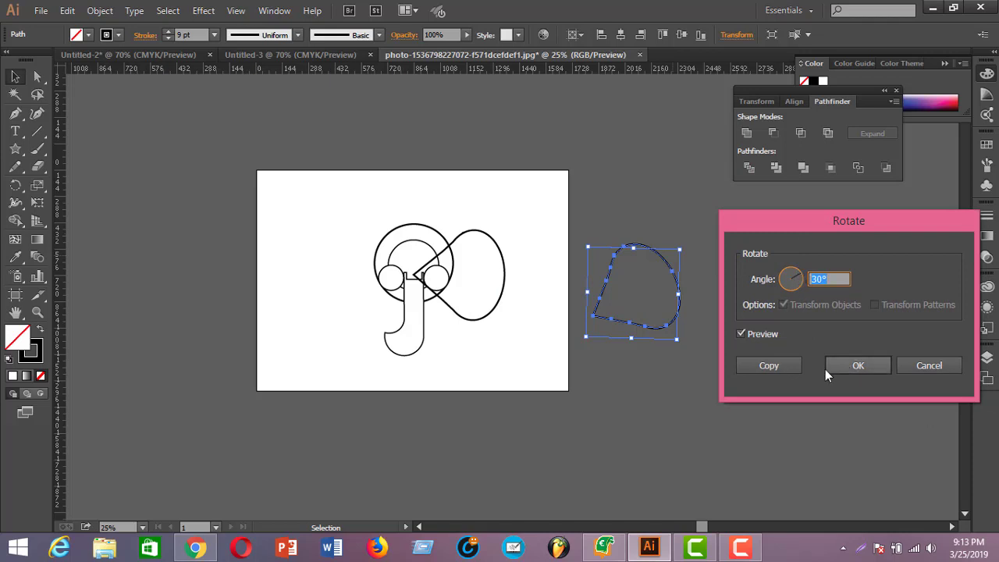
left_click(928, 366)
Reflect the copied ear across the vertical axis and move it to the left side of the head, tip to tip with the right ear
right_click(596, 282)
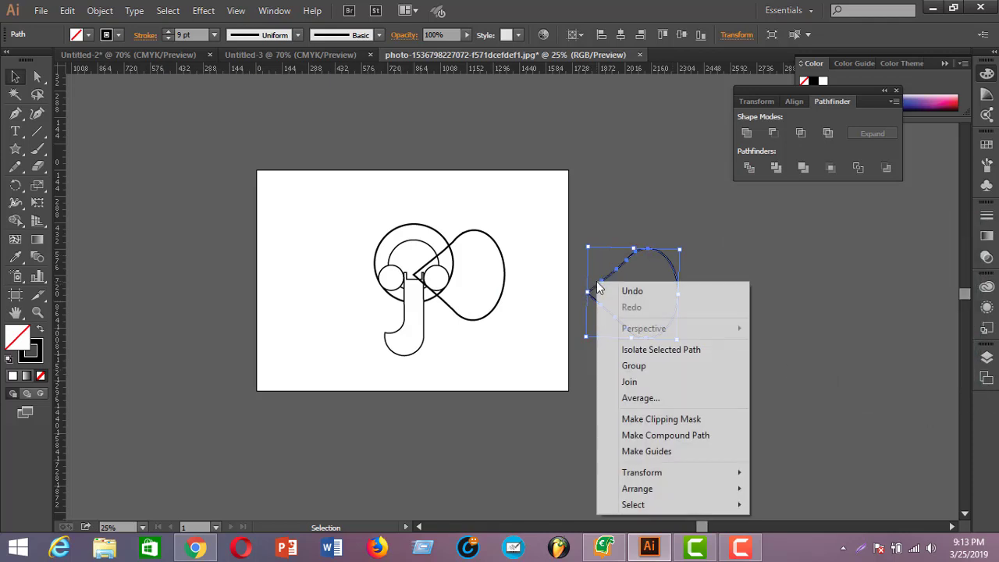
mouse_move(648, 473)
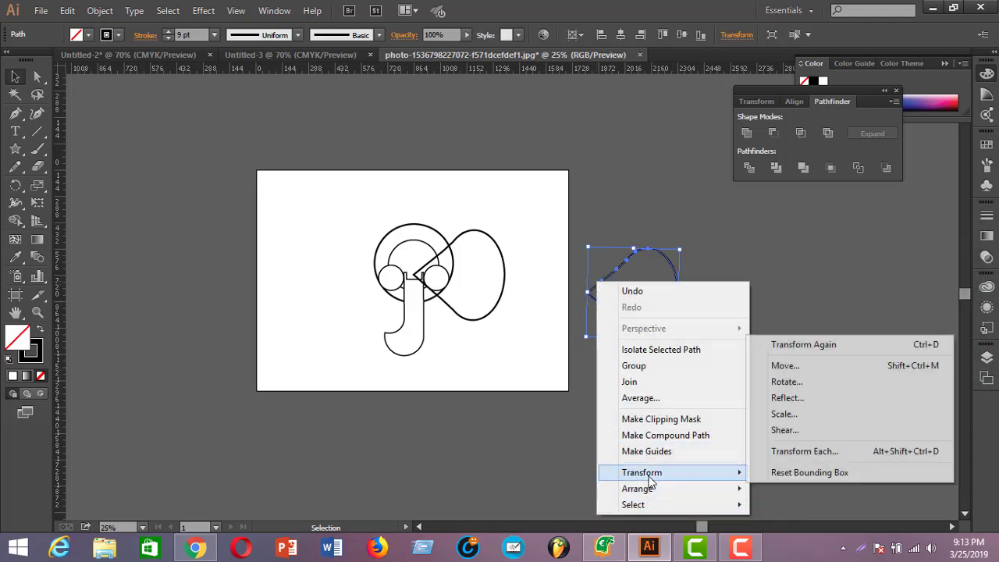
left_click(800, 398)
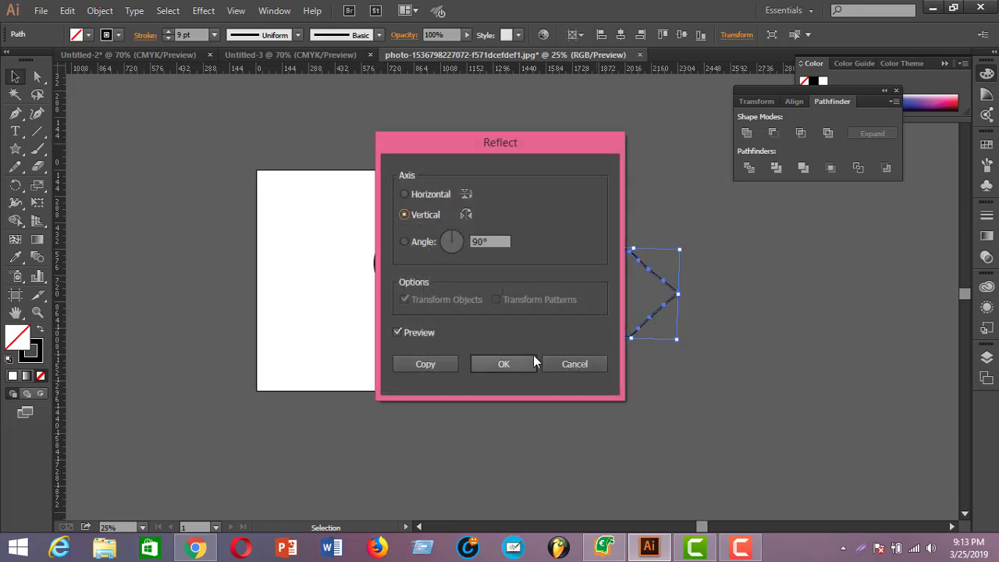
left_click(495, 365)
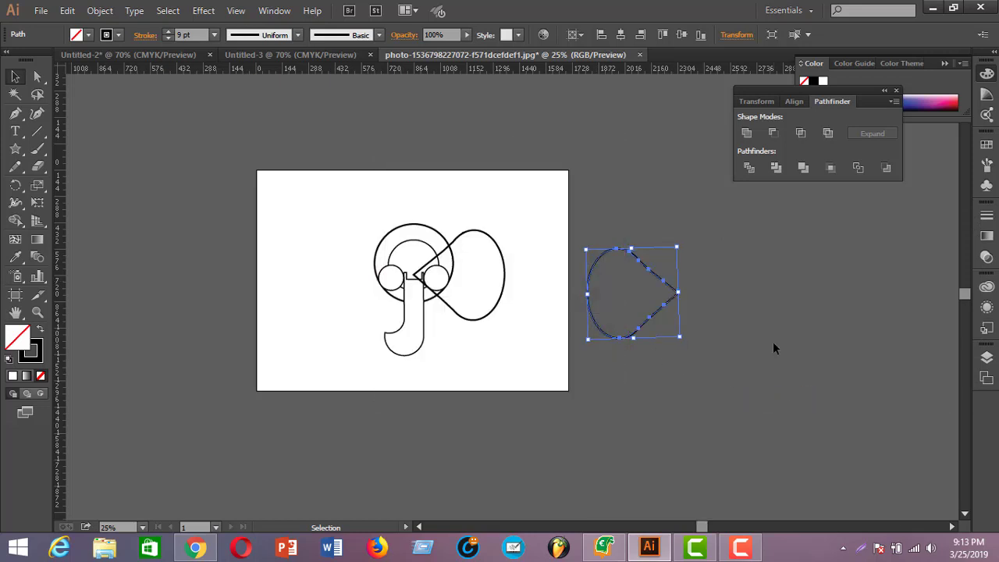
left_click(641, 262)
left_click_drag(642, 261, 380, 249)
left_click(648, 308)
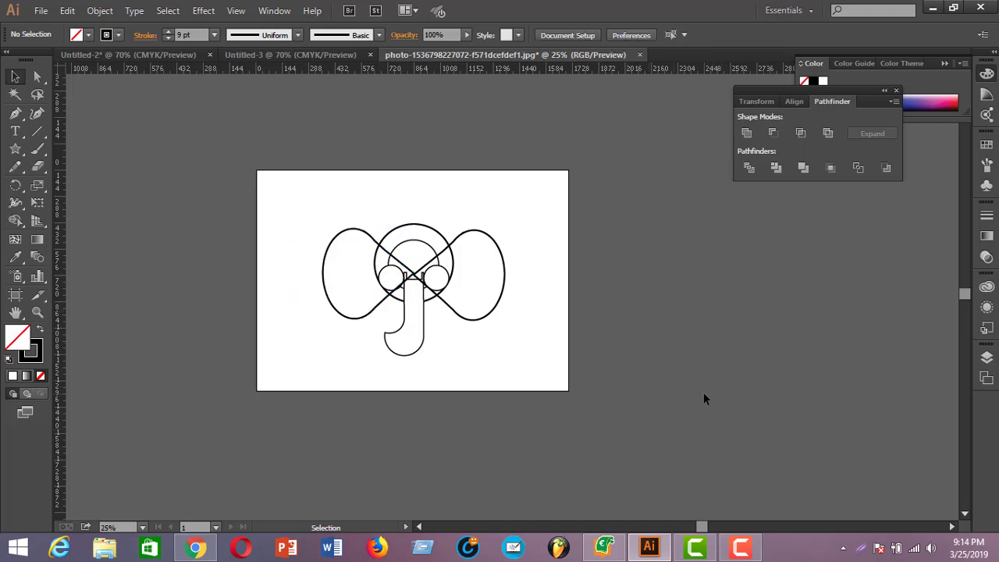
Move both ears together off the head, partly outside the artboard, and unite them with Pathfinder
left_click(492, 241)
left_click(366, 232, "shift")
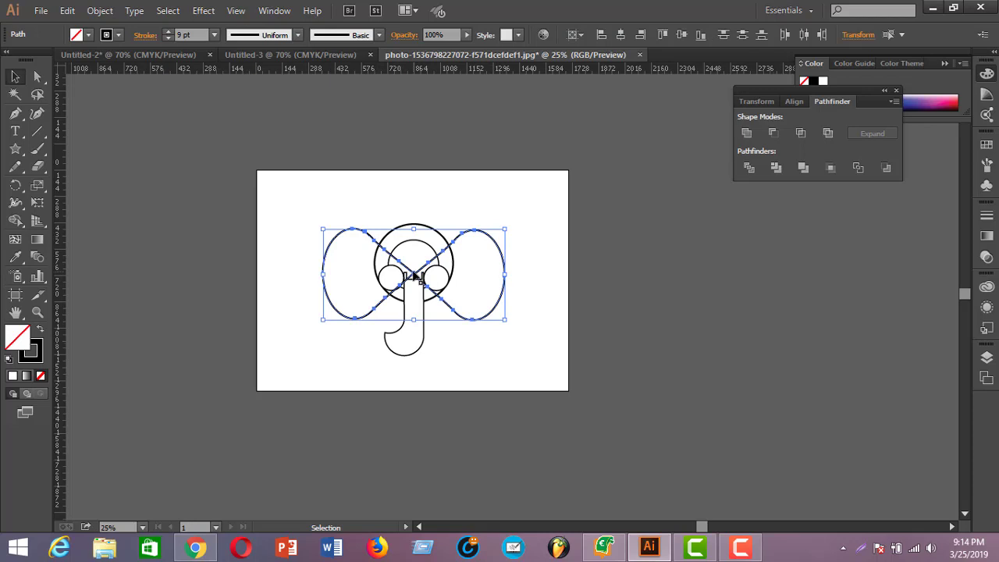
left_click_drag(416, 275, 651, 295)
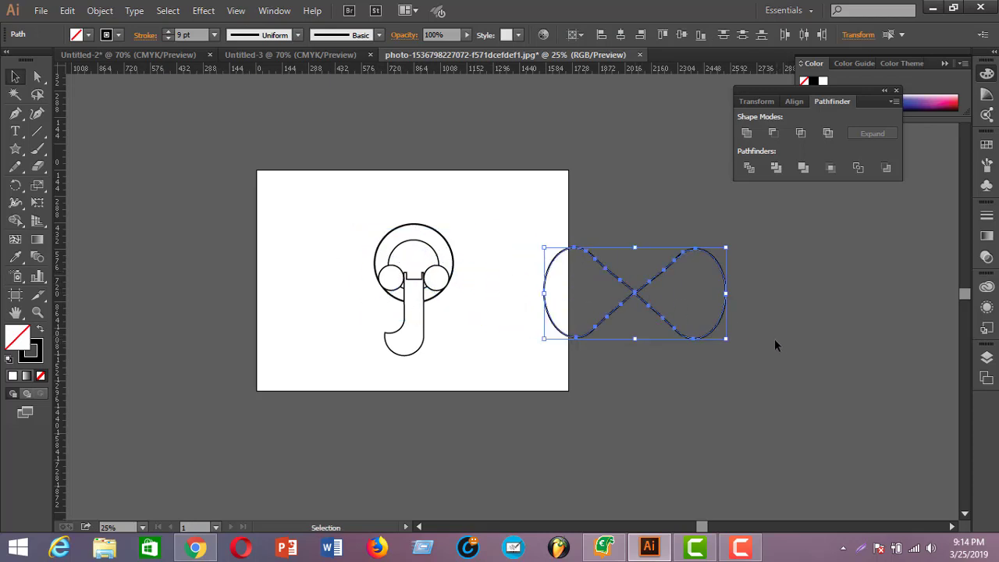
left_click(745, 134)
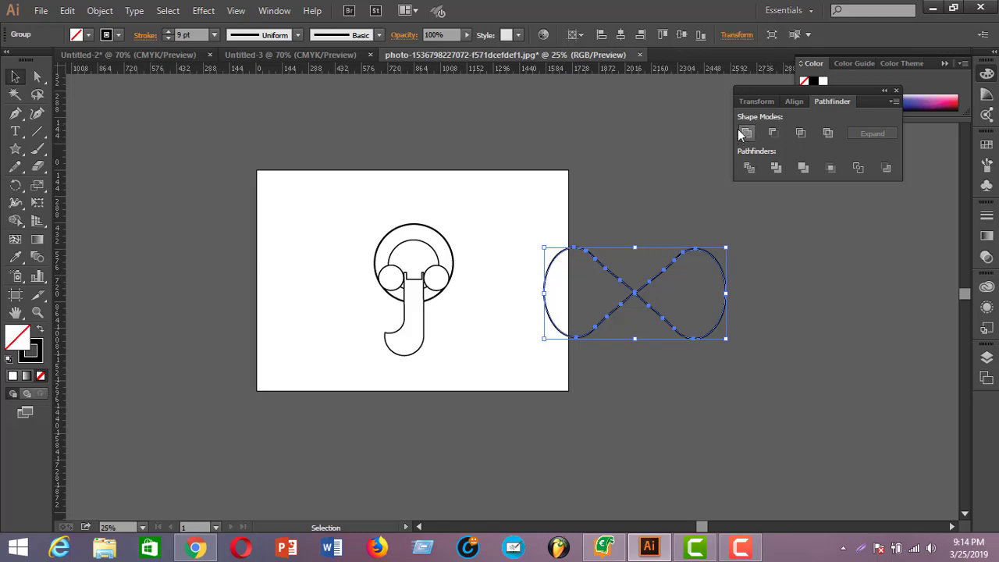
left_click(816, 332)
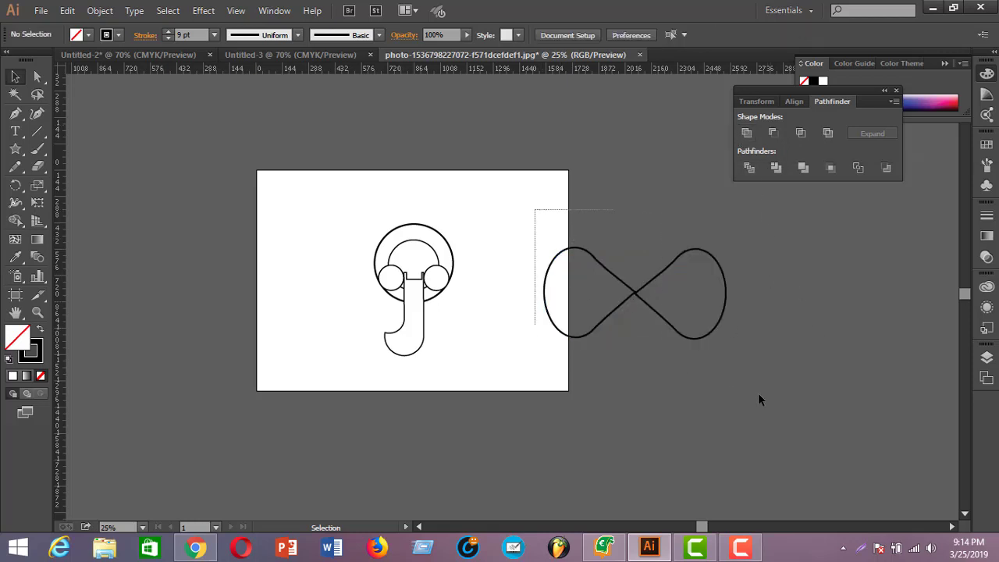
left_click(654, 307)
left_click_drag(640, 303, 608, 293)
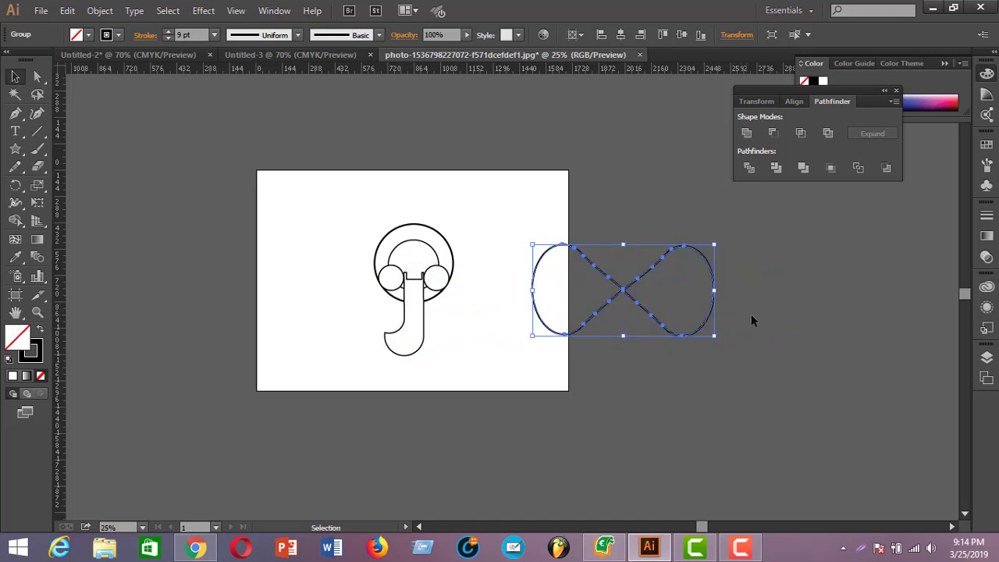
left_click(776, 320)
Draw a black-filled horizontal rectangle without stroke across the point where the ears meet and unite it with them into one shape
left_click_drag(15, 149, 66, 148)
left_click_drag(572, 273, 670, 298)
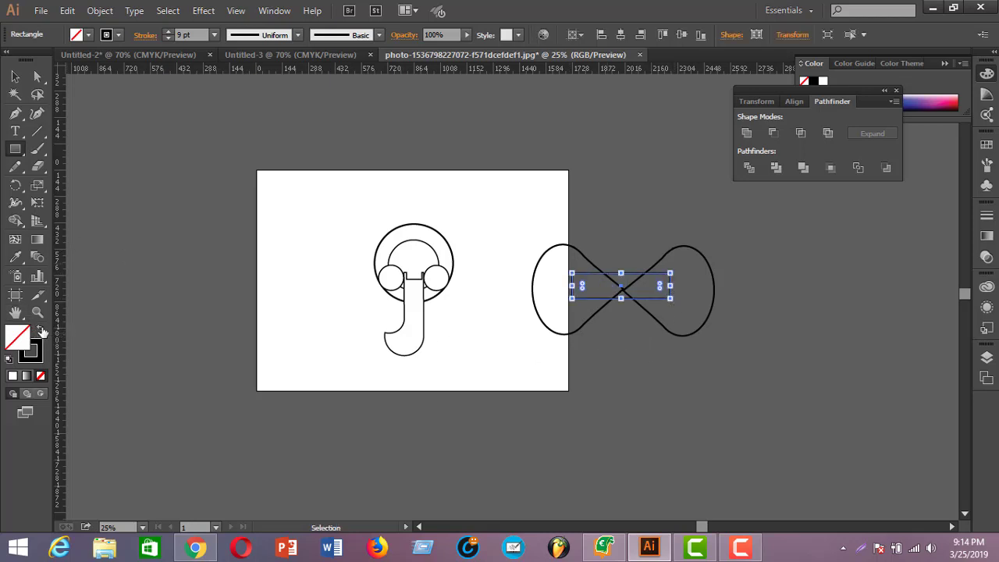
left_click(41, 329)
left_click(16, 77)
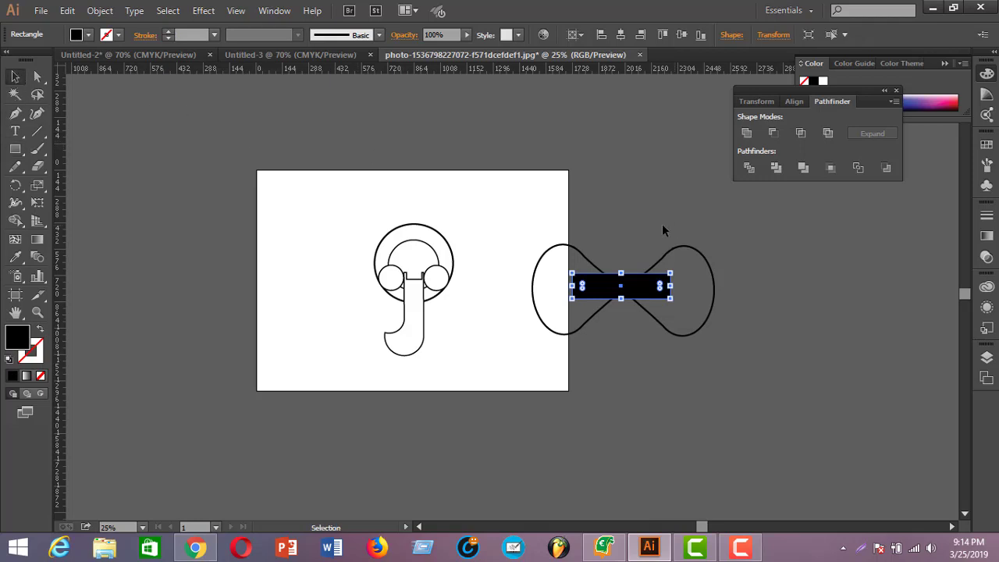
left_click_drag(473, 214, 722, 386)
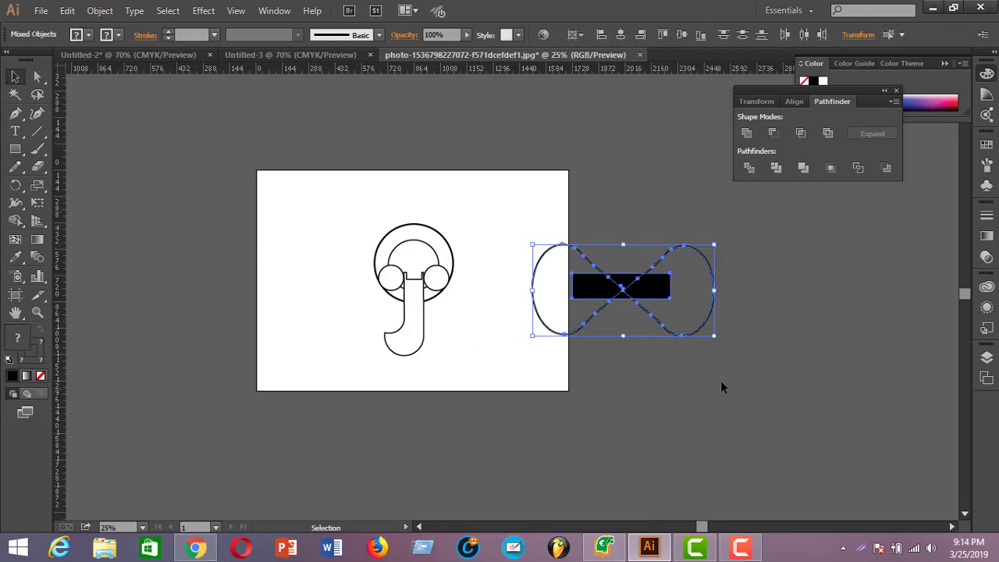
left_click(746, 133)
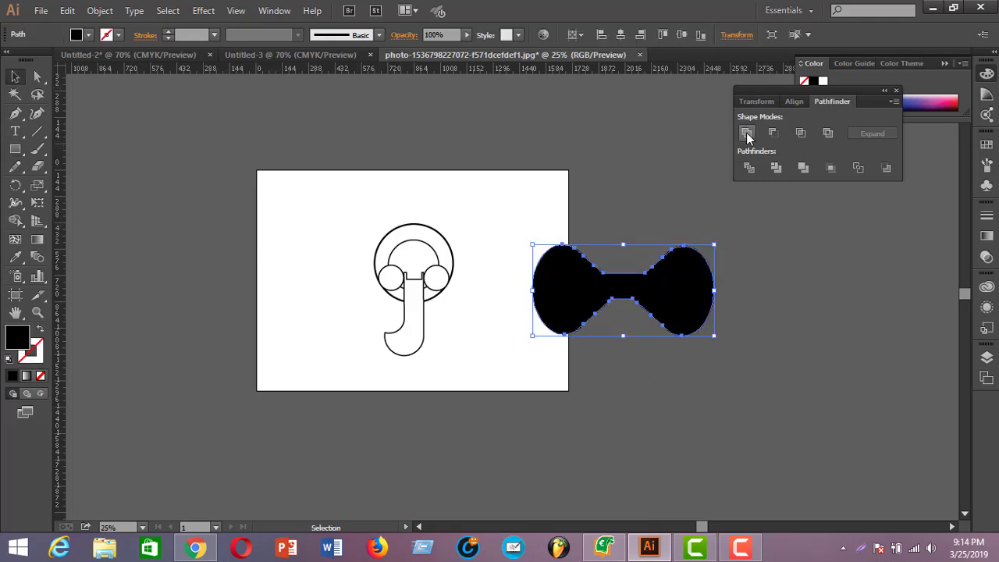
left_click(777, 252)
Recolour the joined ear shape to #161313 and swap that colour from fill to stroke, leaving only an outline
left_click_drag(520, 246, 763, 377)
left_click(15, 257)
left_click(326, 328)
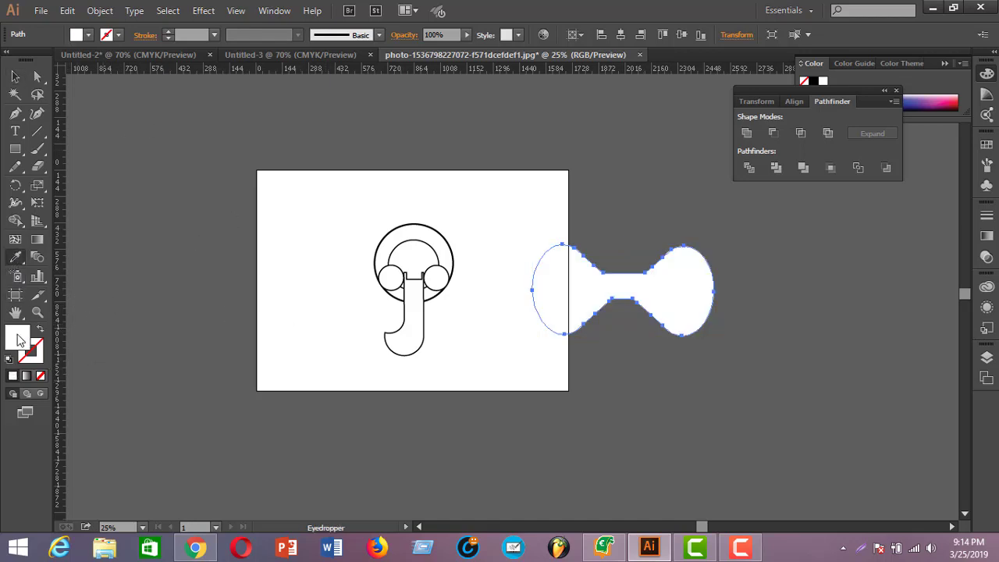
double_click(20, 340)
left_click(557, 288)
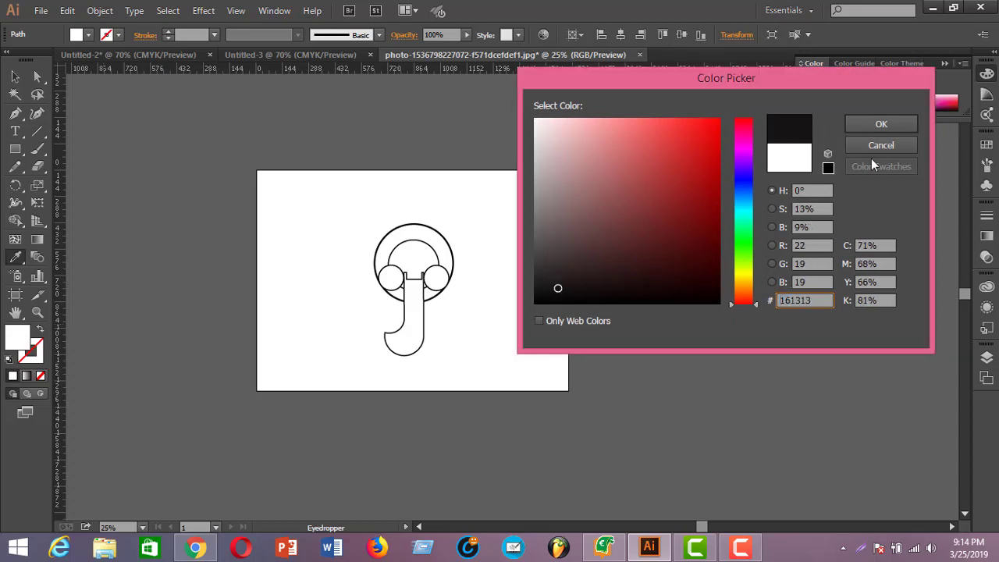
left_click(882, 124)
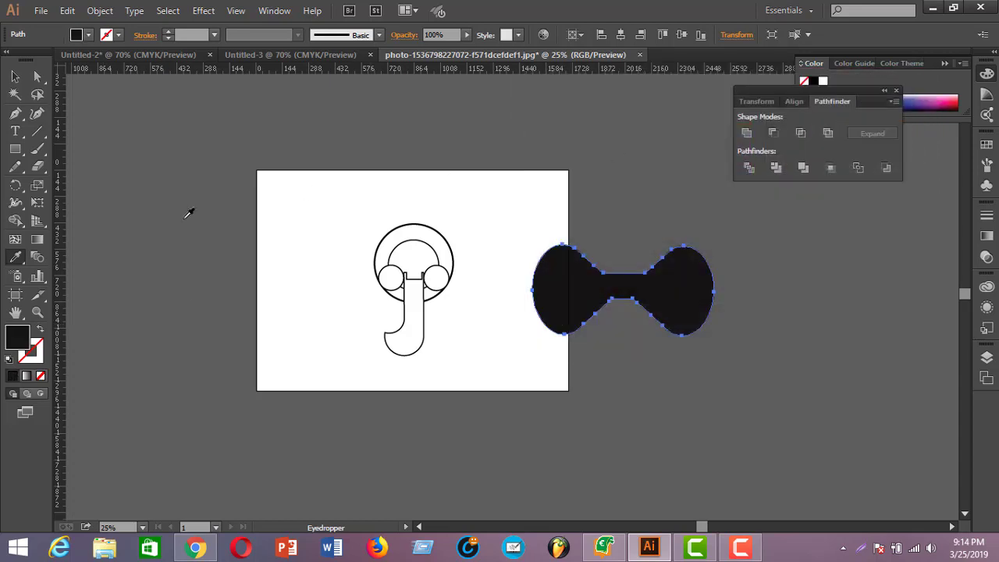
left_click(39, 331)
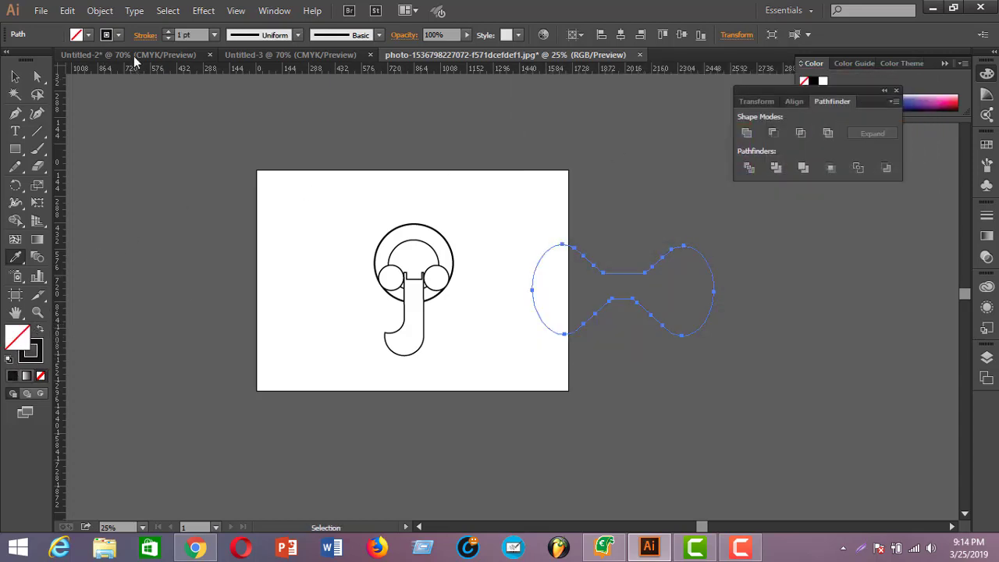
Increase the stroke weight of the joined ear outline to 13 pt
left_click(168, 31)
left_click(168, 31)
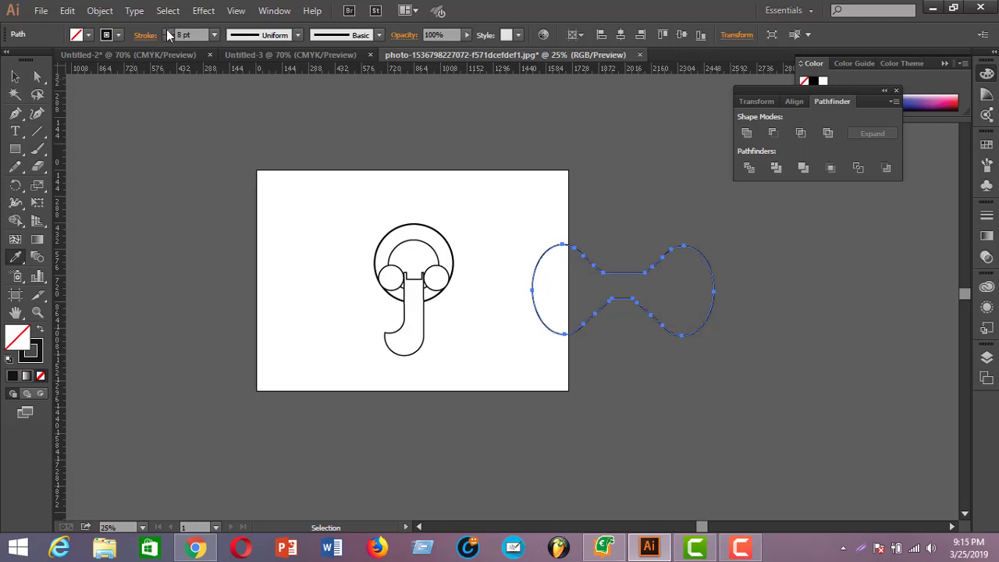
left_click(168, 31)
left_click(168, 31)
left_click(15, 75)
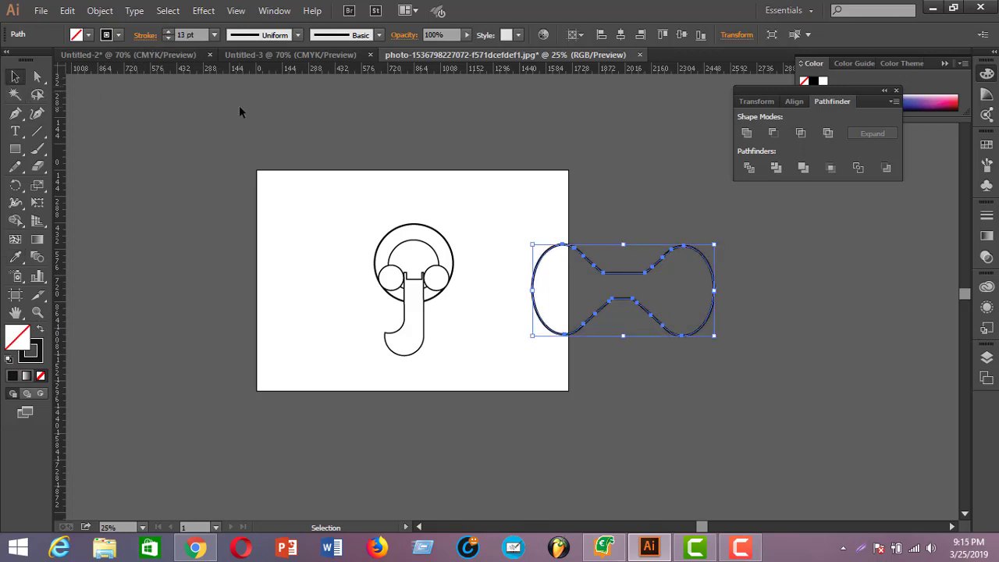
Move the joined ear outline back onto the head with an ear on each side, and switch to direct anchor-point selection
left_click(637, 283)
left_click_drag(638, 271, 431, 250)
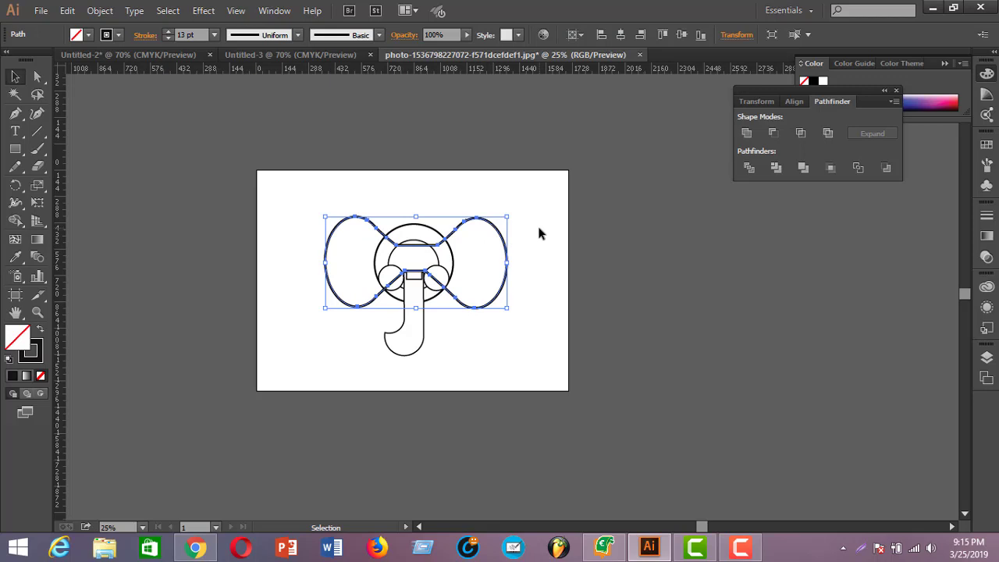
key("a")
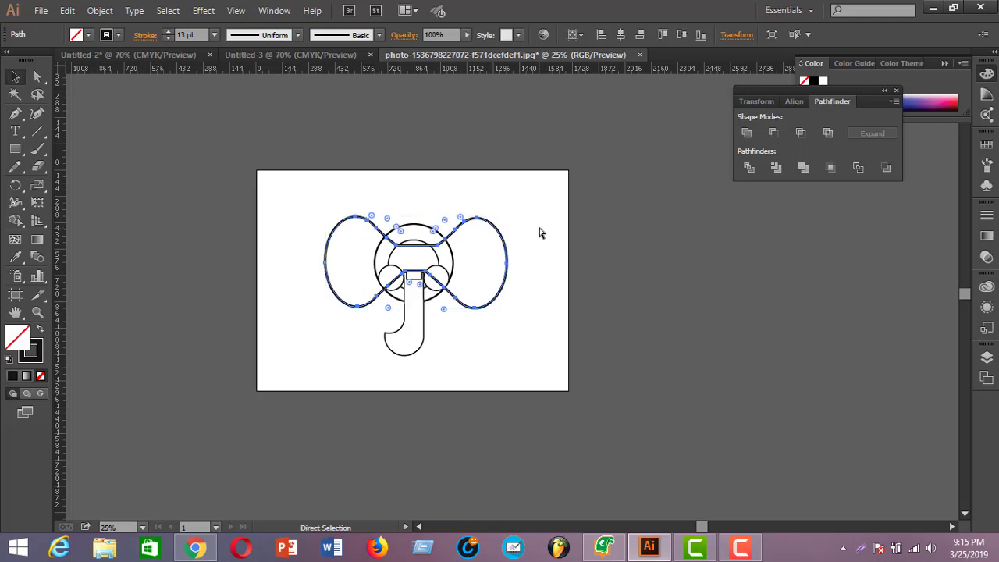
Send the joined ear outline to the back, behind the head circles and trunk
key("v")
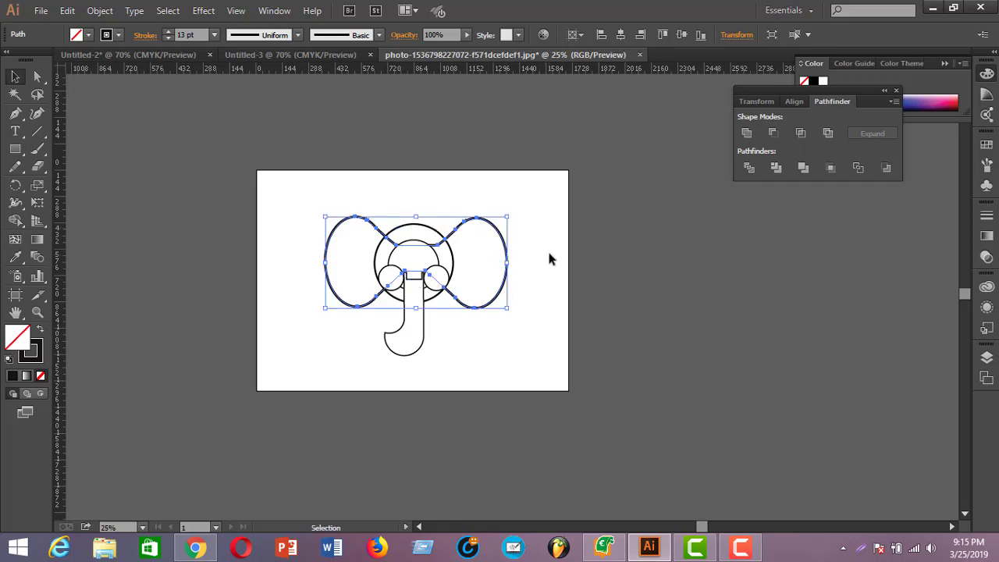
left_click(546, 265)
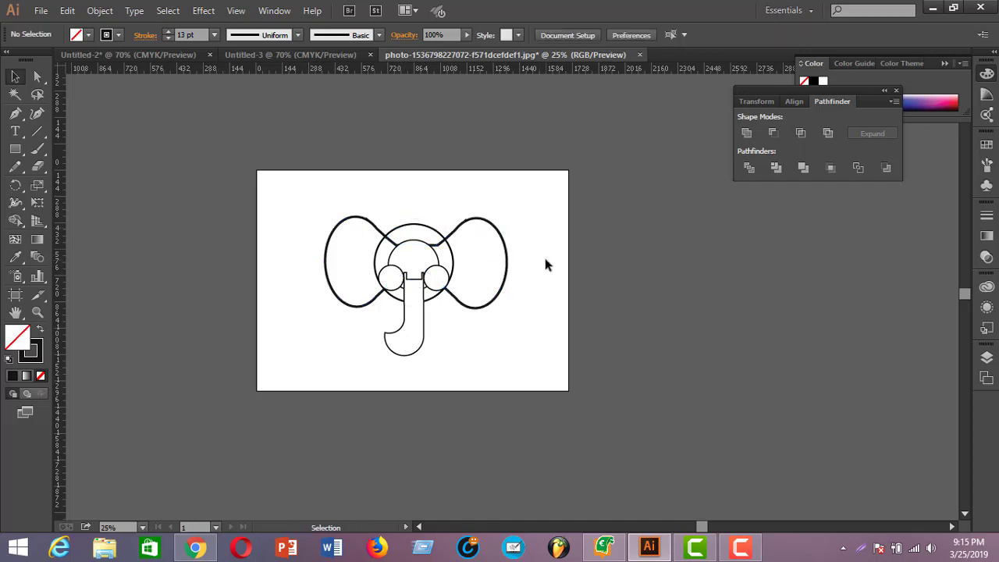
left_click(442, 235)
left_click(506, 238)
right_click(500, 234)
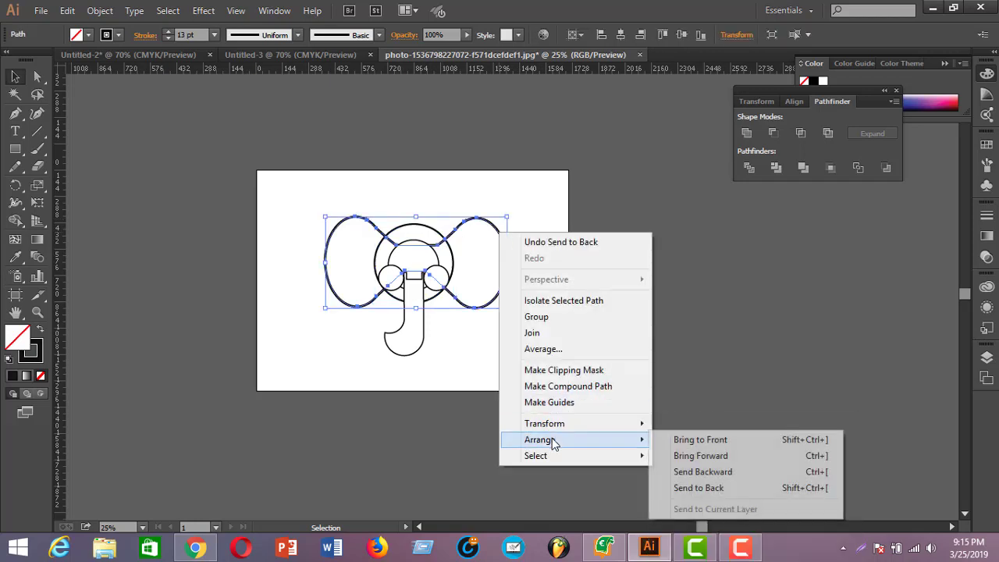
mouse_move(640, 443)
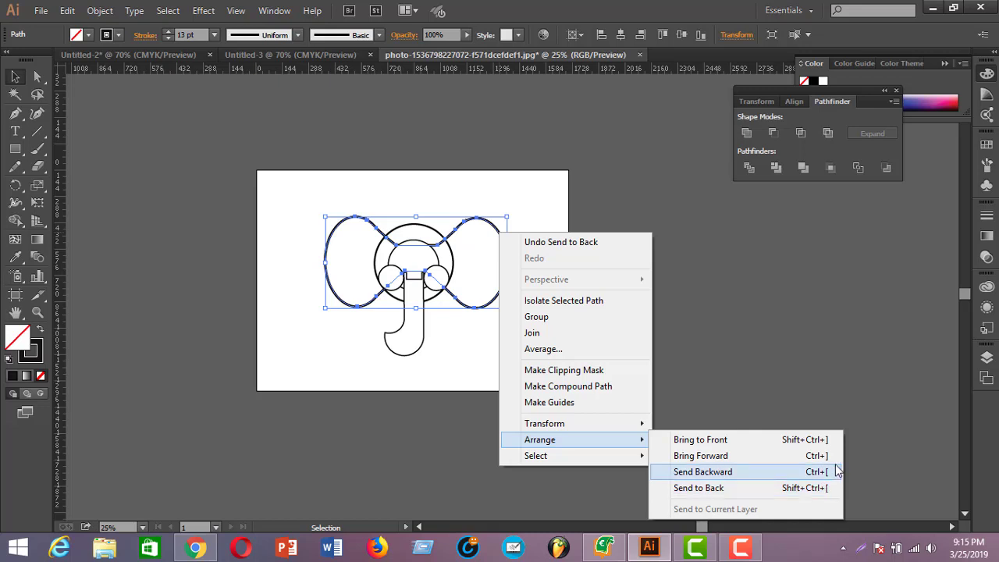
left_click(709, 330)
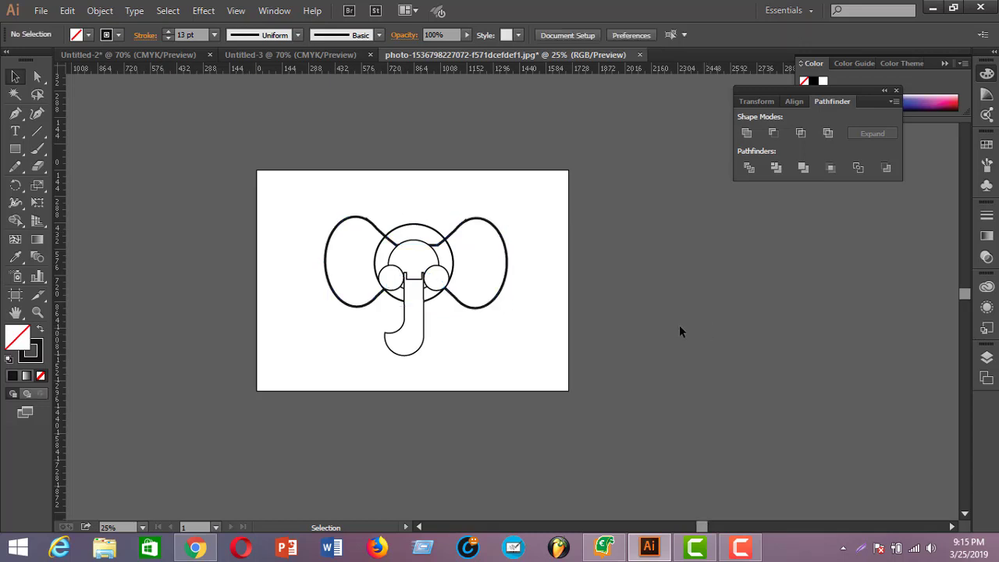
left_click(439, 237)
left_click(499, 229)
left_click(426, 229)
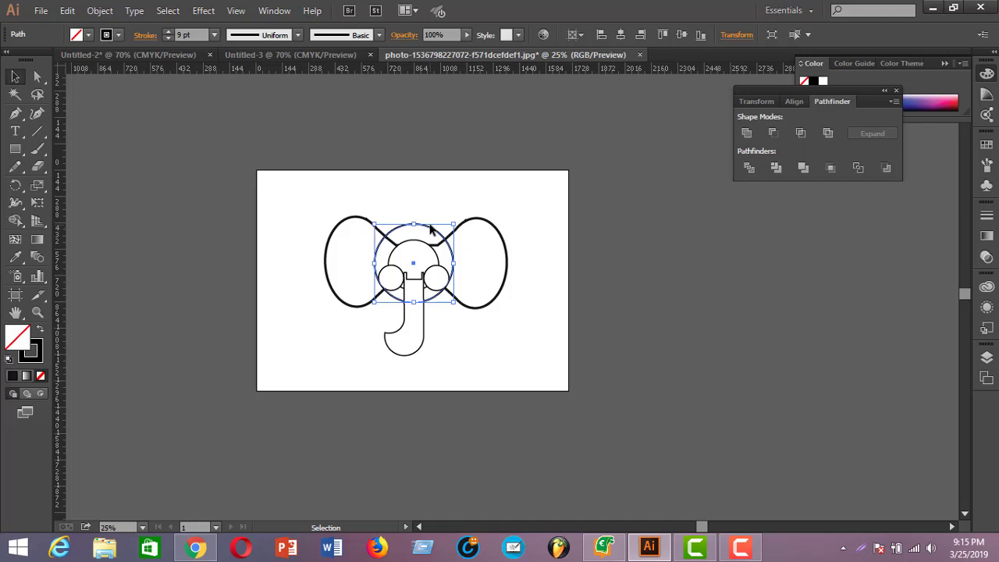
key("ctrl")
left_click(479, 224)
left_click(480, 224)
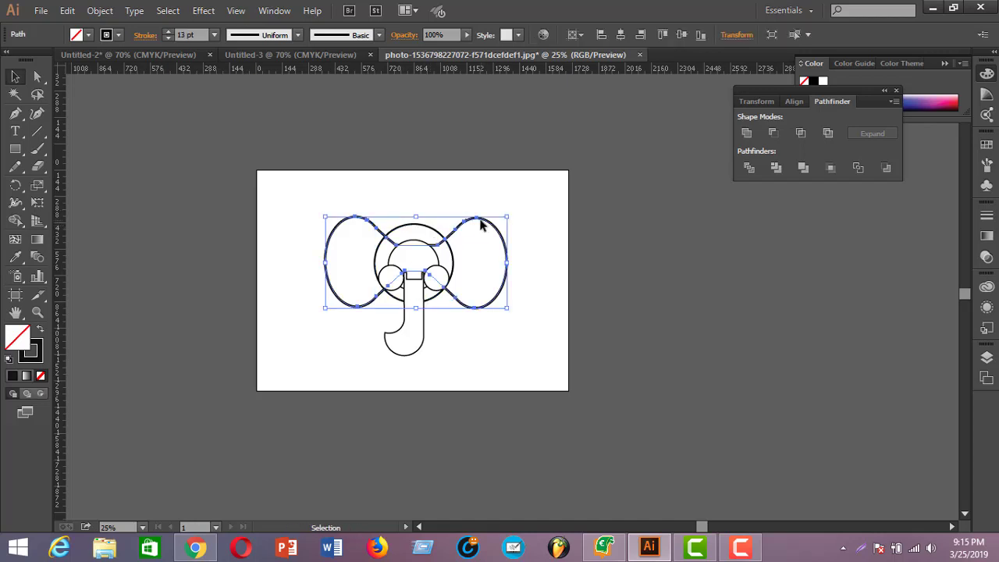
key("ctrl")
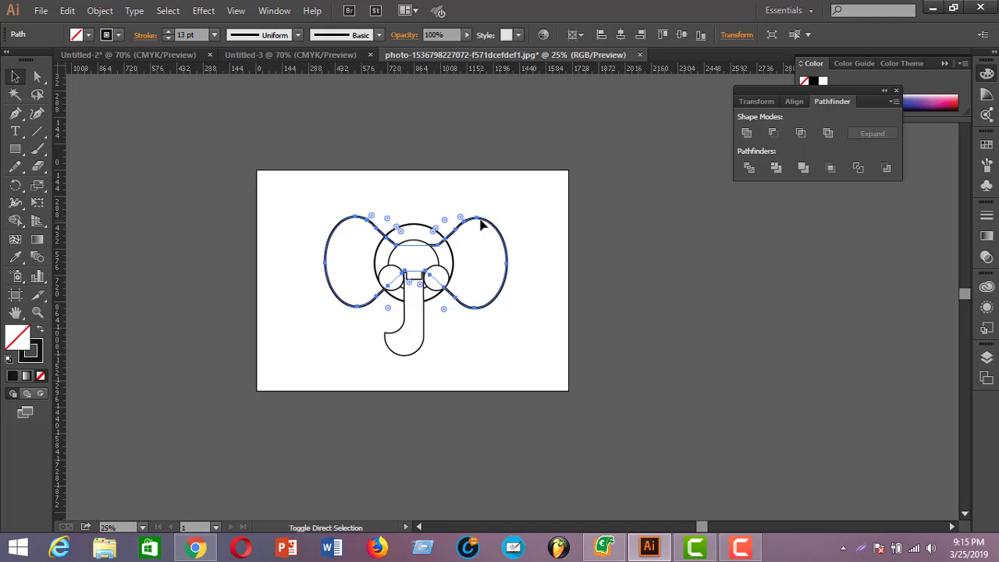
left_click(508, 216)
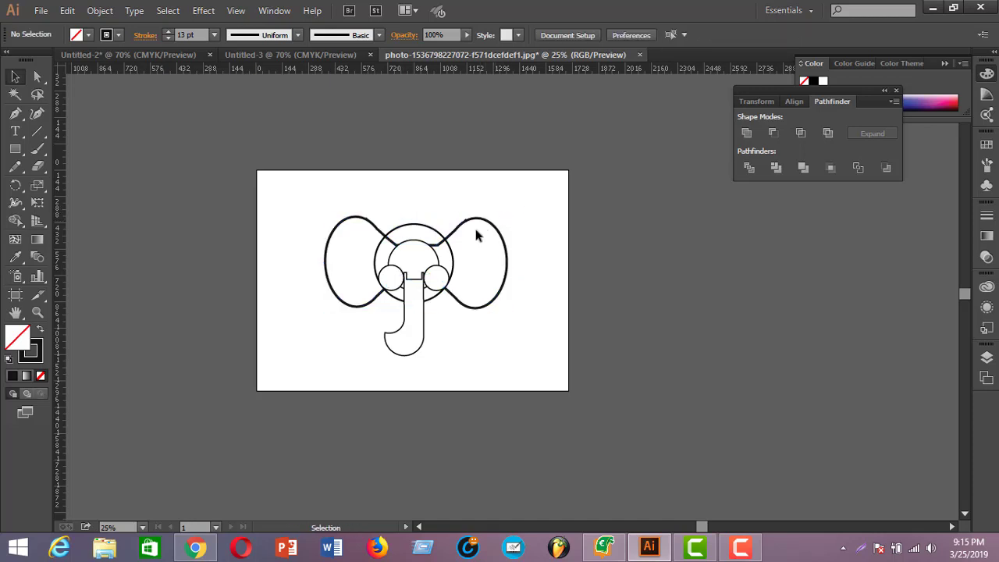
Swap fill and stroke on the large outer head circle and on the trunk, giving each a black fill
left_click(39, 330)
left_click(523, 266)
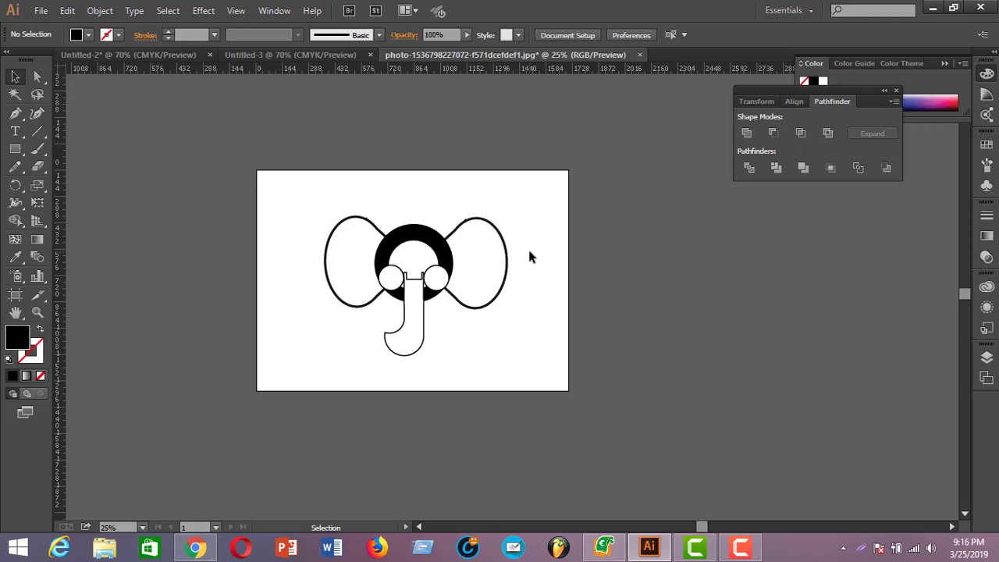
left_click(422, 314)
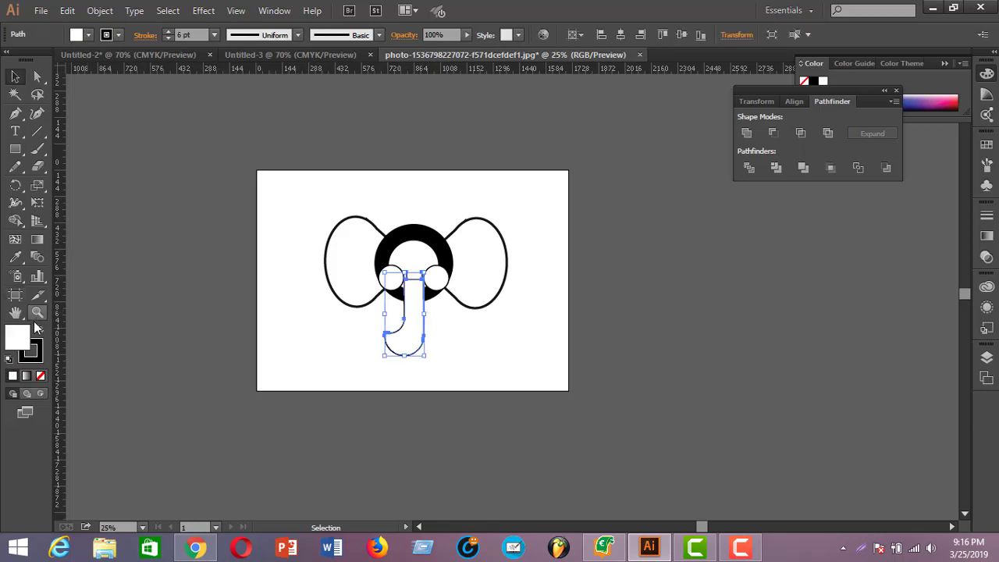
left_click(40, 326)
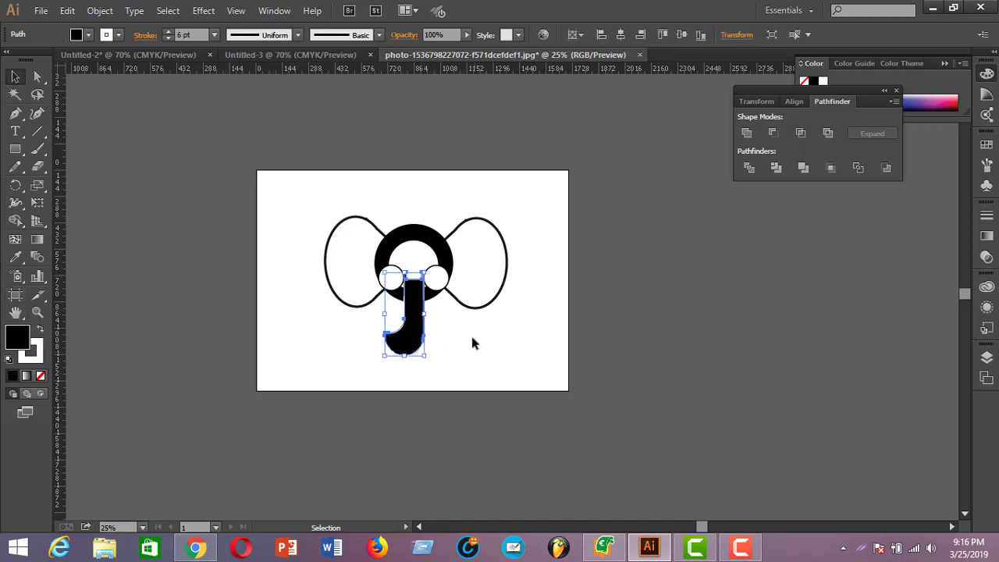
left_click(470, 343)
Swap fill and stroke on the two small circles beside the trunk, giving them black fills with white outlines
left_click(442, 283)
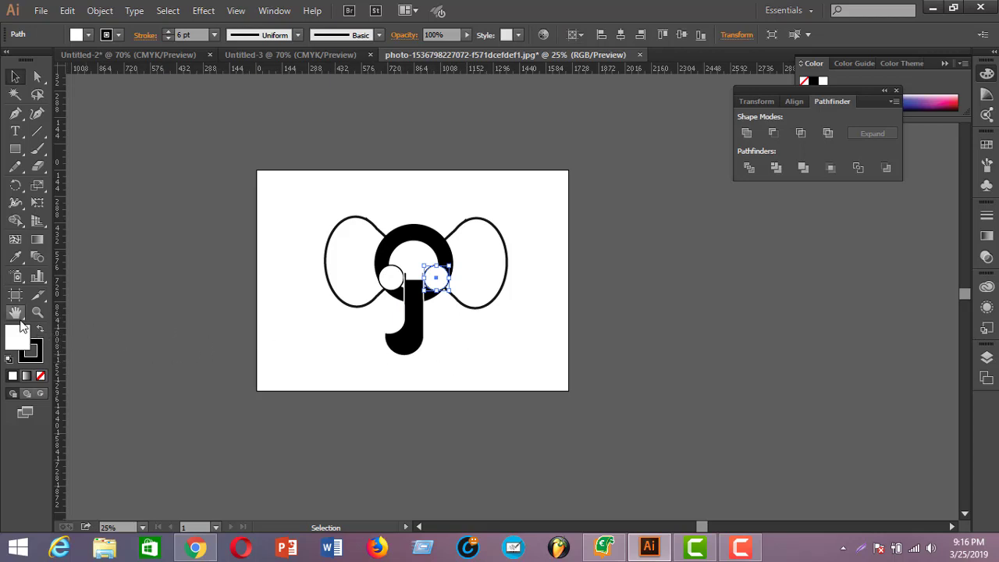
key("shift+x")
left_click(436, 331)
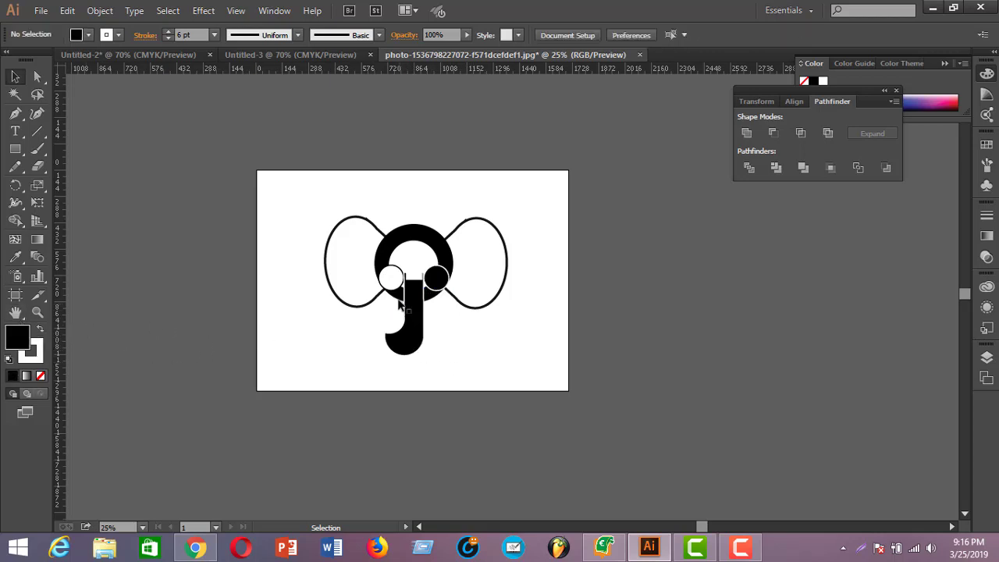
left_click(394, 282)
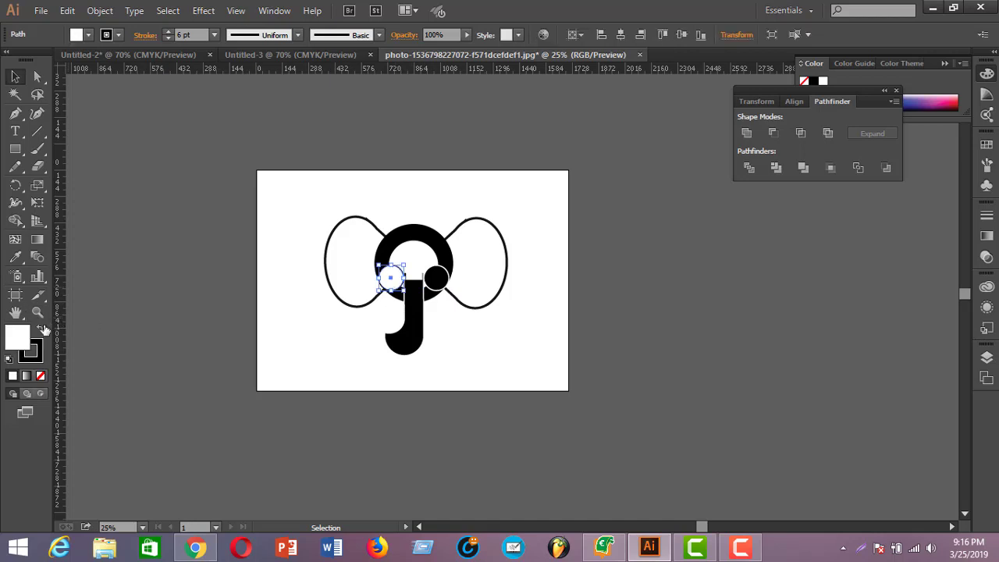
left_click(42, 328)
left_click(526, 356)
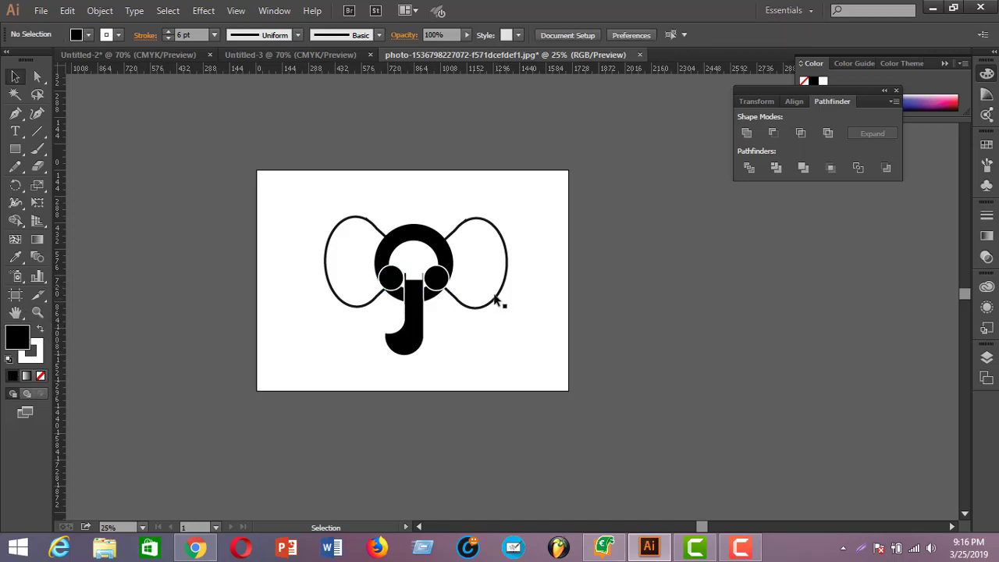
Swap fill and stroke on the joined ear shape, turning the outline into a solid dark fill without stroke
left_click(495, 300)
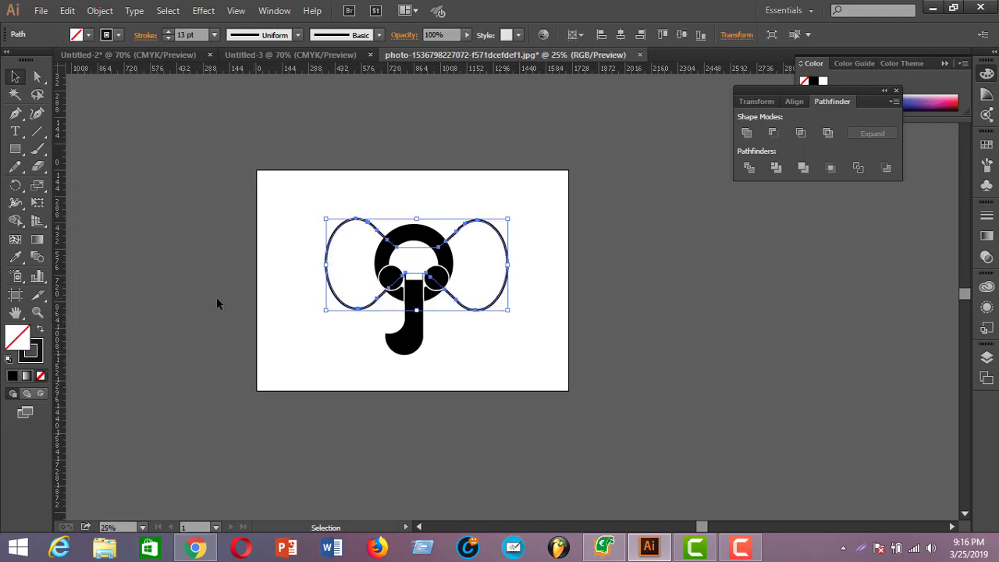
left_click(43, 328)
left_click(554, 356)
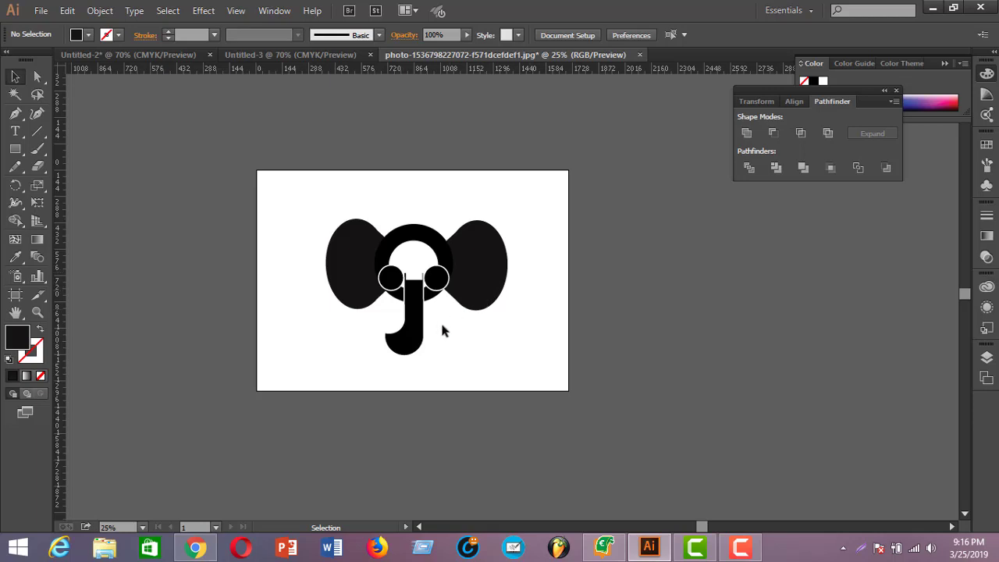
Place a duplicate of the solid joined ear shape on the empty canvas to the right of the artboard
left_click(464, 271)
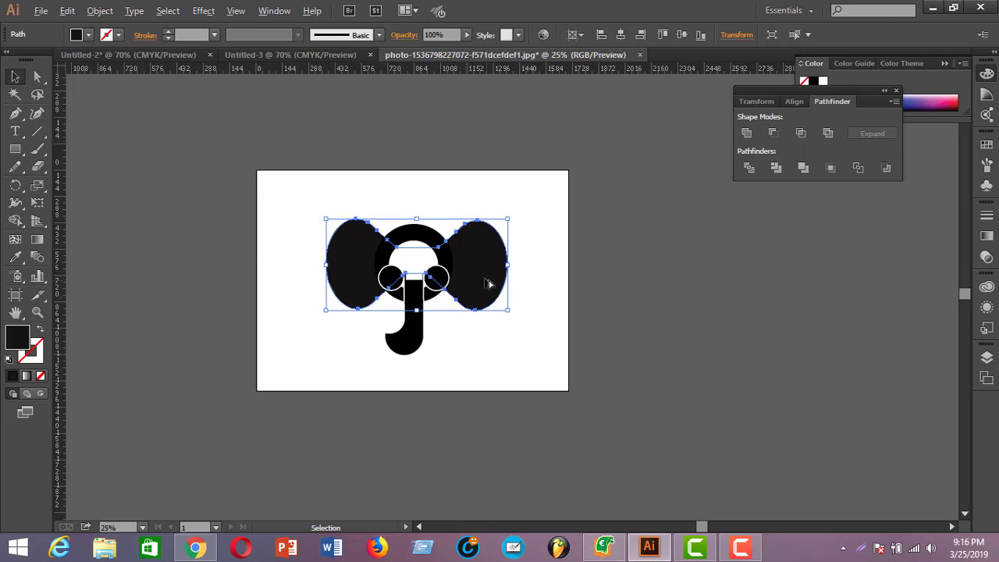
left_click_drag(489, 281, 797, 301)
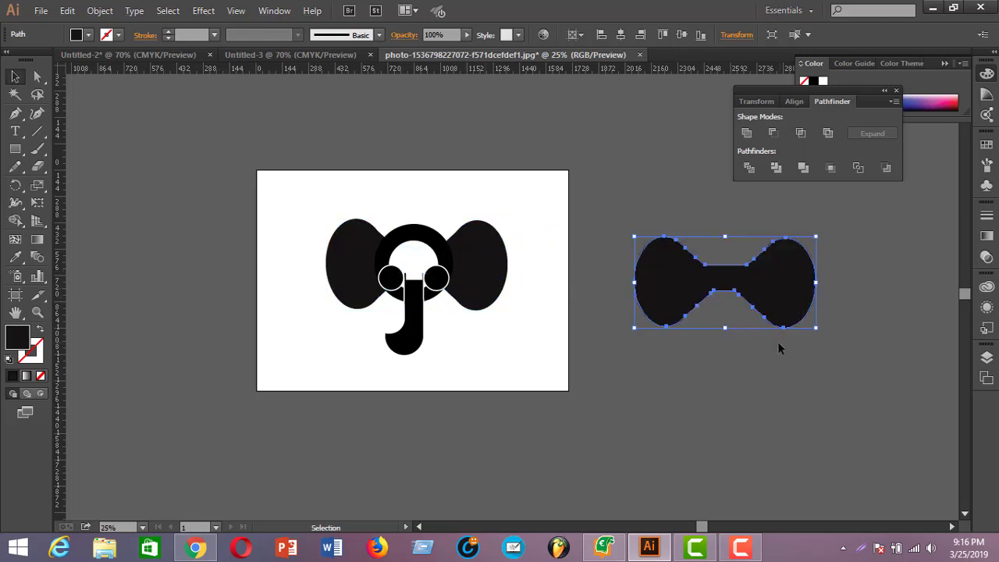
left_click(706, 379)
Cut the central band out of the duplicated ears by subtracting a tall rectangle drawn over it with Minus Front
left_click(15, 149)
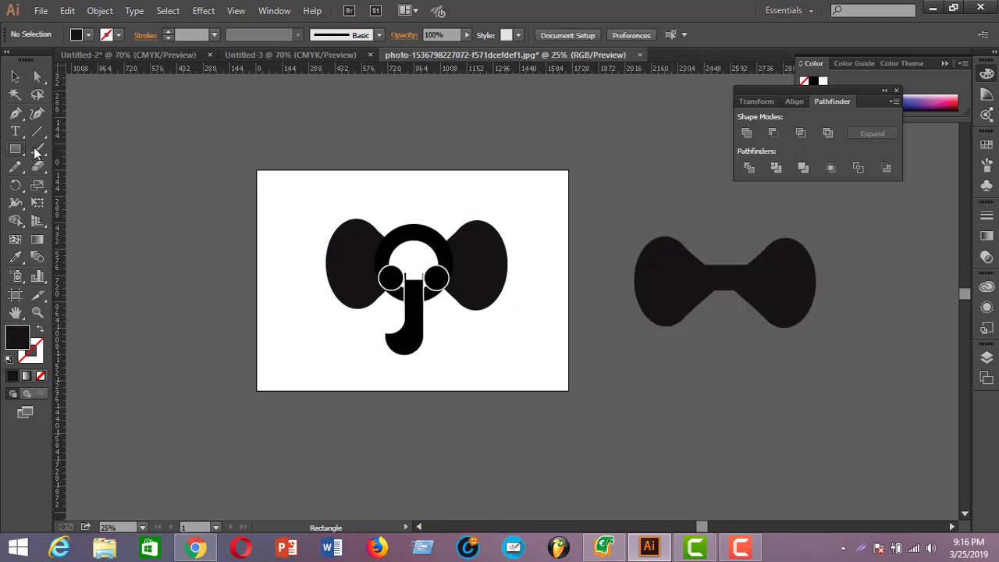
left_click_drag(706, 220, 746, 351)
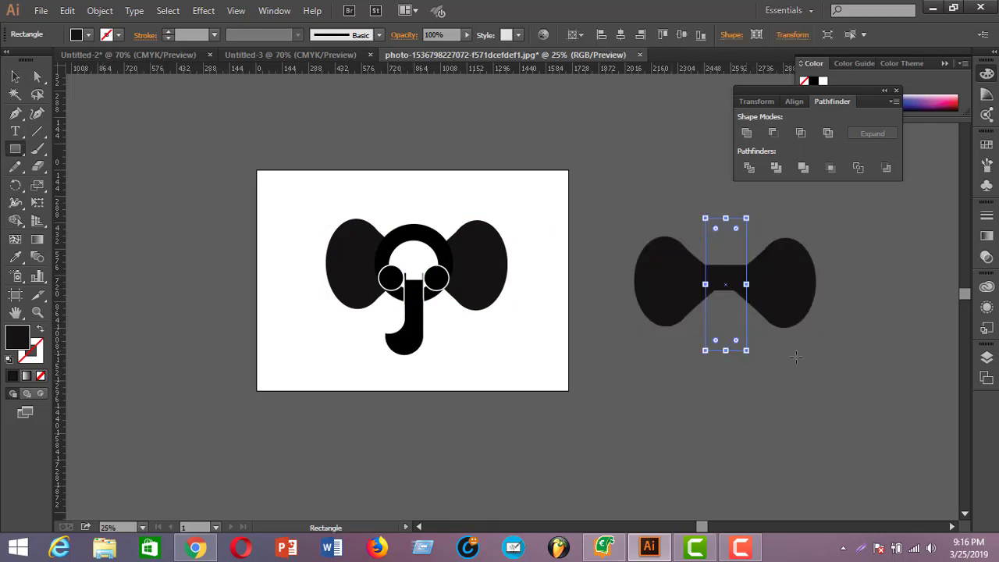
left_click(15, 75)
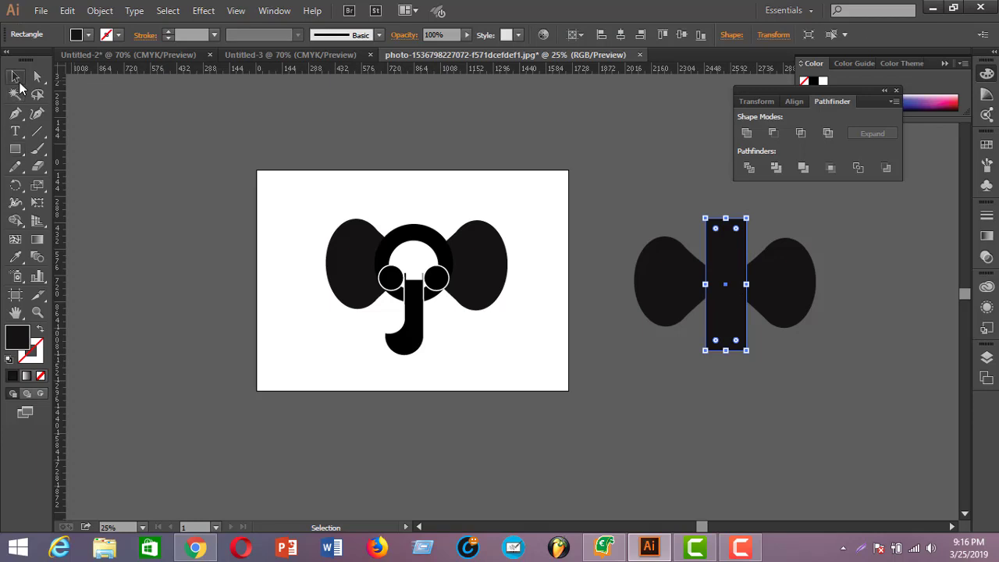
left_click(581, 215)
left_click_drag(593, 199, 827, 384)
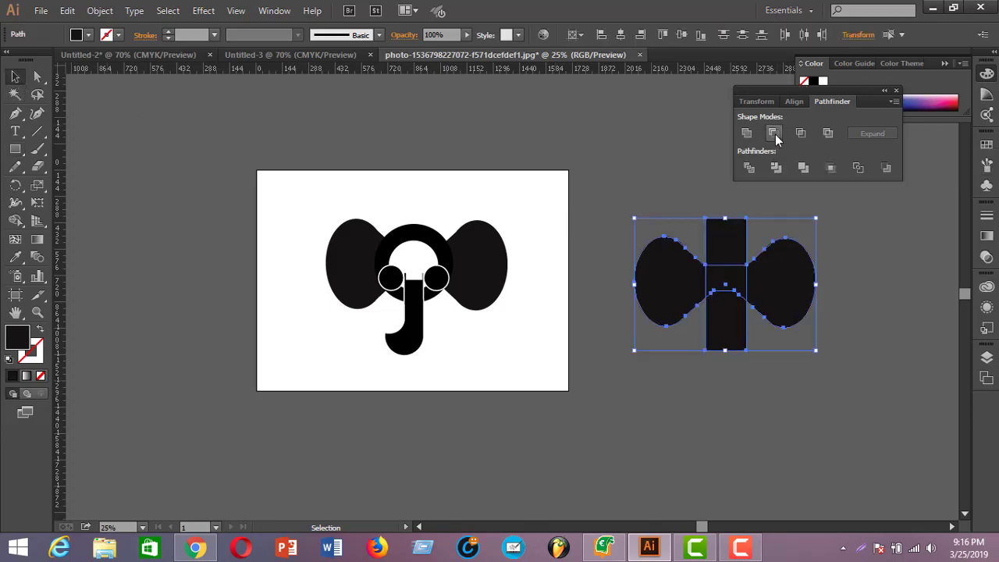
left_click(774, 134)
left_click(861, 329)
Ungroup the two separated ear halves and scale the right half down proportionally about its centre
left_click(812, 292)
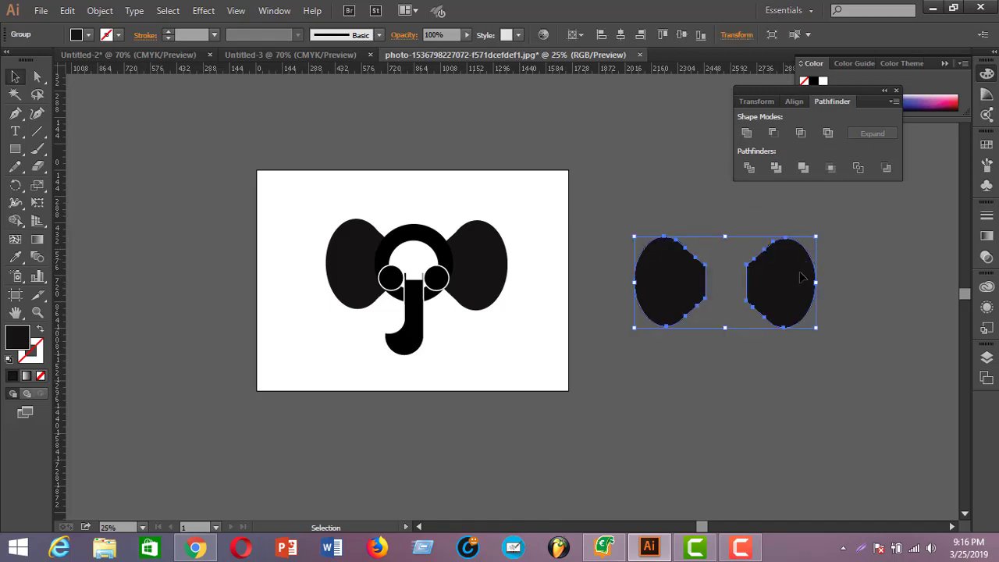
right_click(797, 275)
left_click(854, 361)
left_click(748, 232)
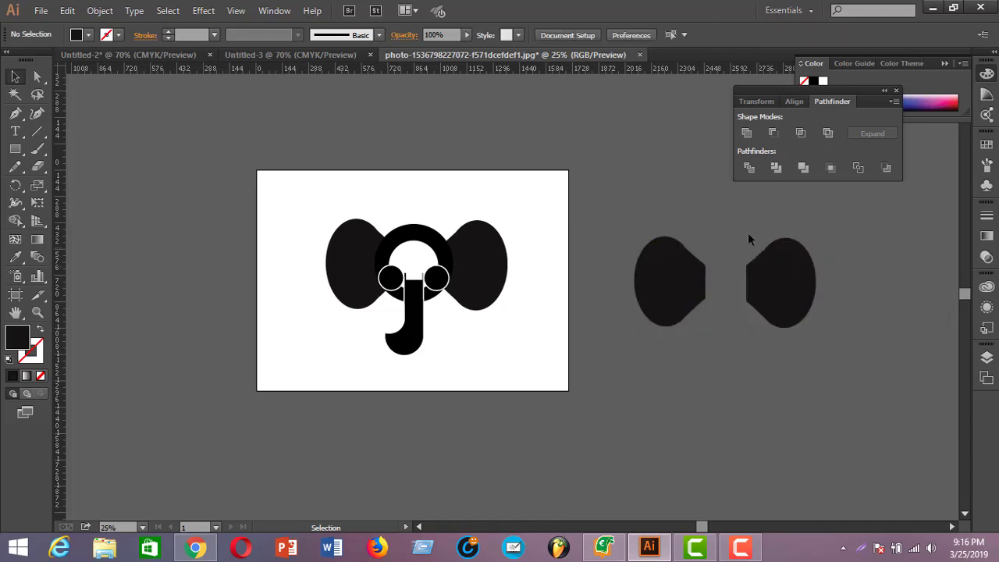
left_click(780, 316)
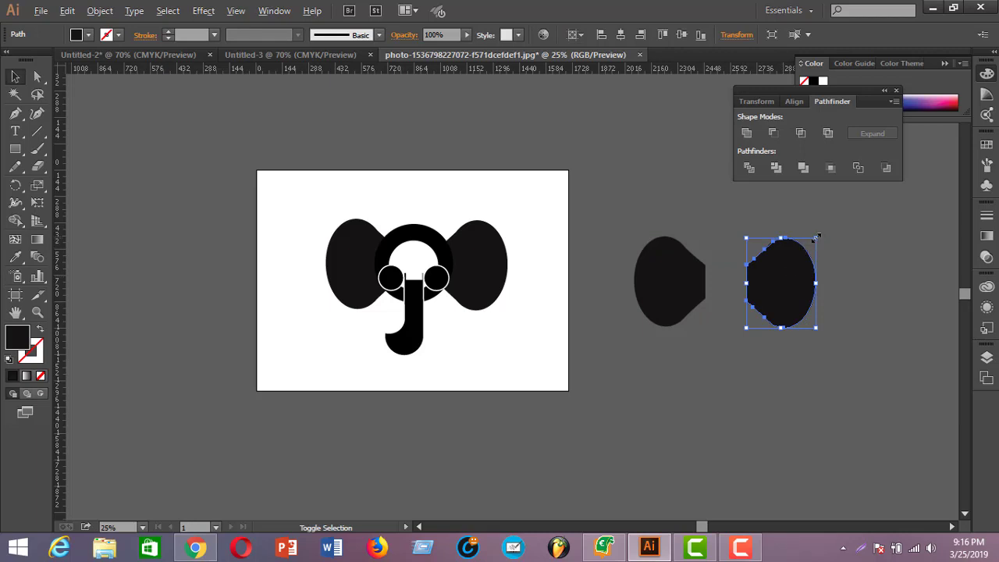
left_click_drag(815, 239, 806, 250)
left_click(838, 232)
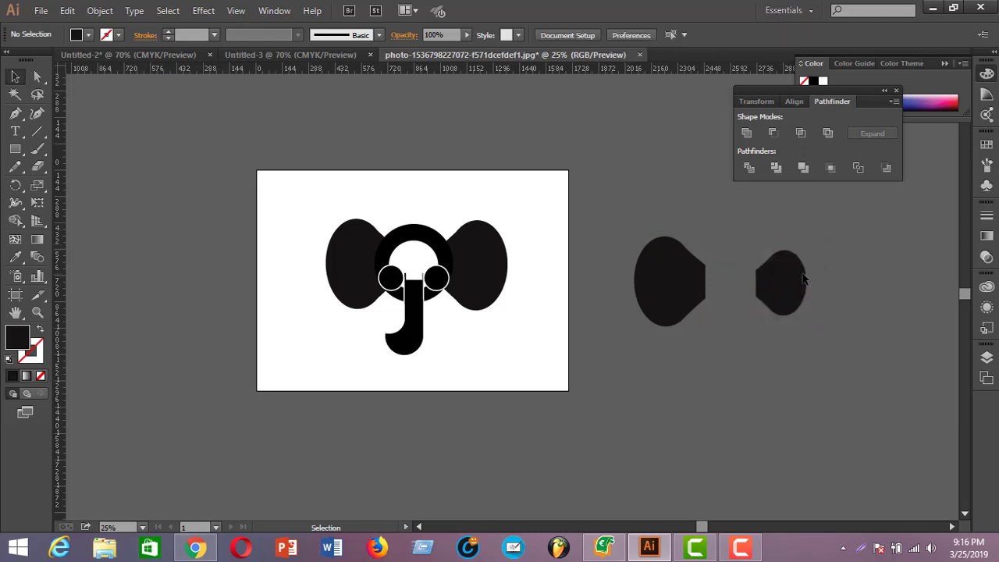
Move the reduced ear half inside the head's right ear and shrink it slightly more about its centre
left_click(780, 282)
left_click_drag(483, 261, 486, 260)
key("a")
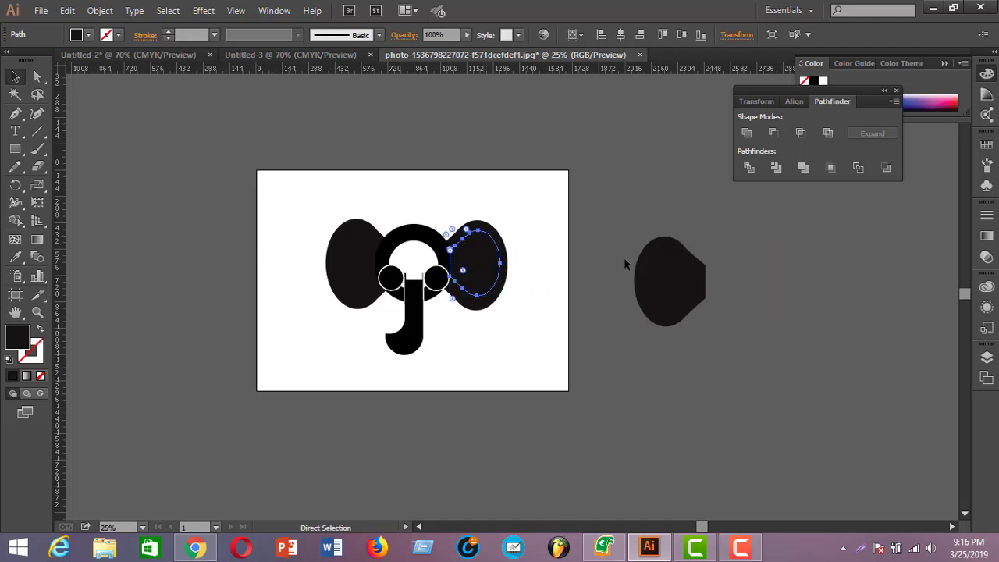
key("ctrl+equal")
key("ctrl+equal")
key("ctrl+equal")
key("ctrl+equal")
key("v")
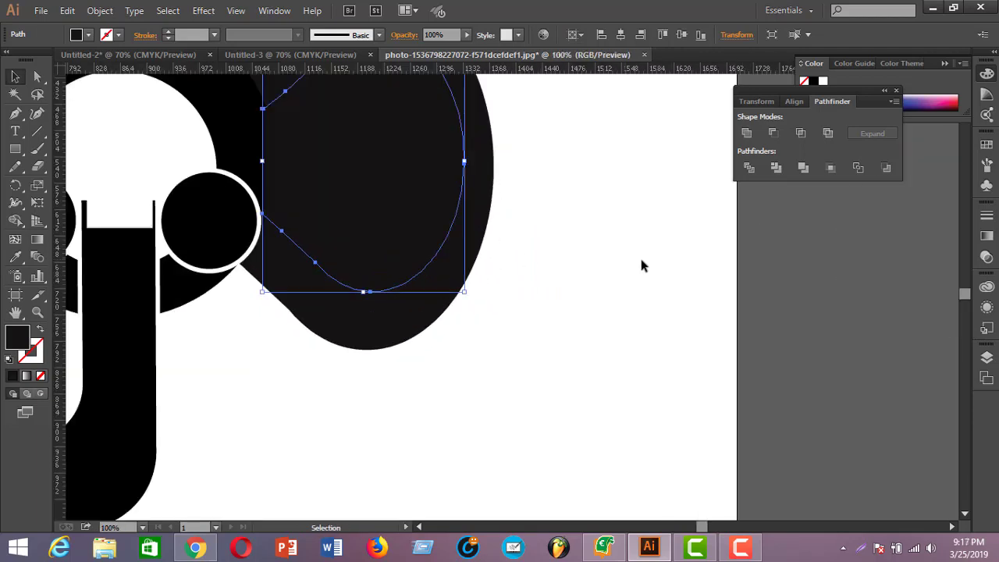
scroll(417, 212, "up", 1)
scroll(390, 211, "up", 2)
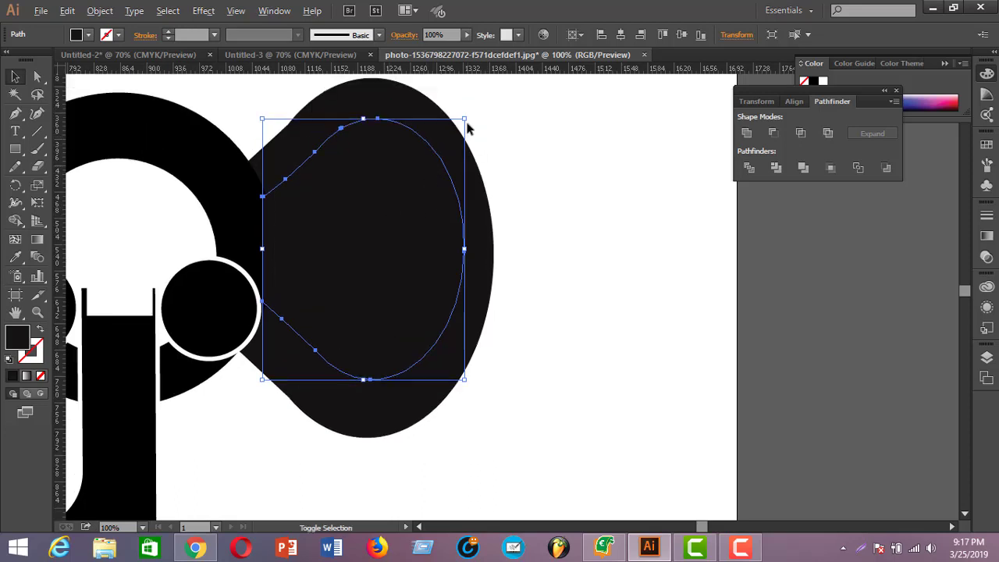
left_click_drag(466, 120, 458, 127)
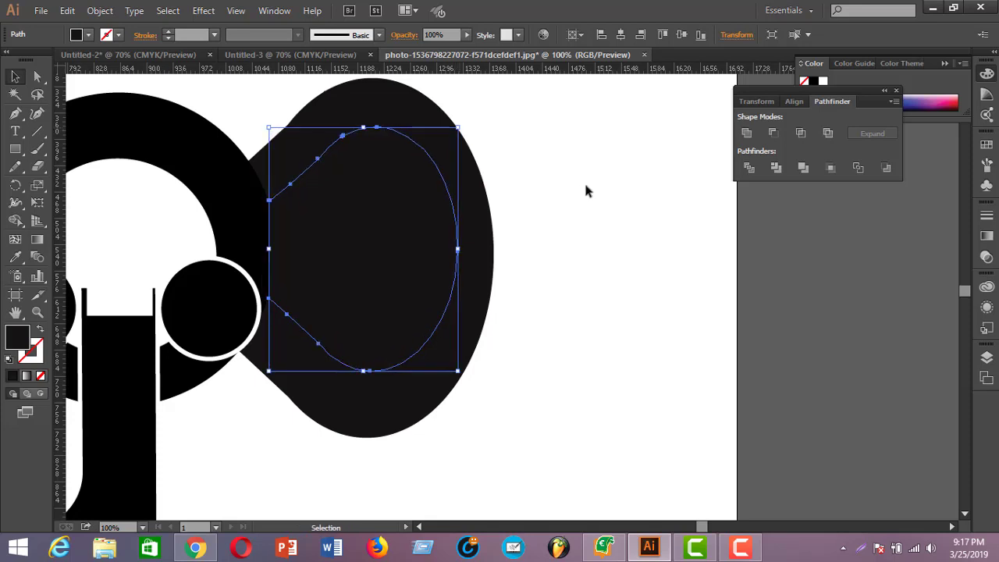
left_click(583, 184)
Recolour the inner right ear shape white with the Eyedropper by sampling a white area
left_click(394, 205)
left_click(14, 257)
left_click(602, 278)
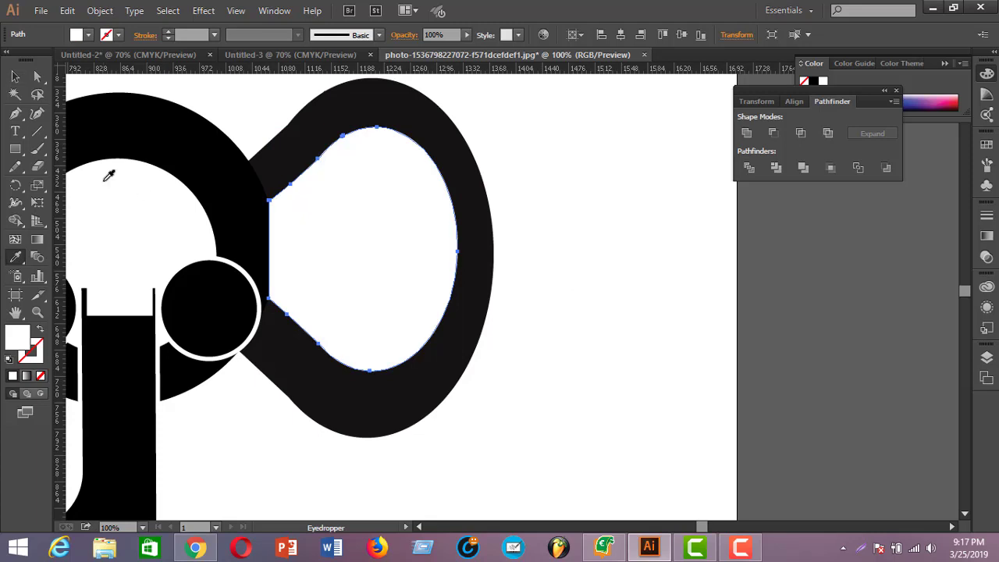
left_click(15, 76)
left_click(558, 266)
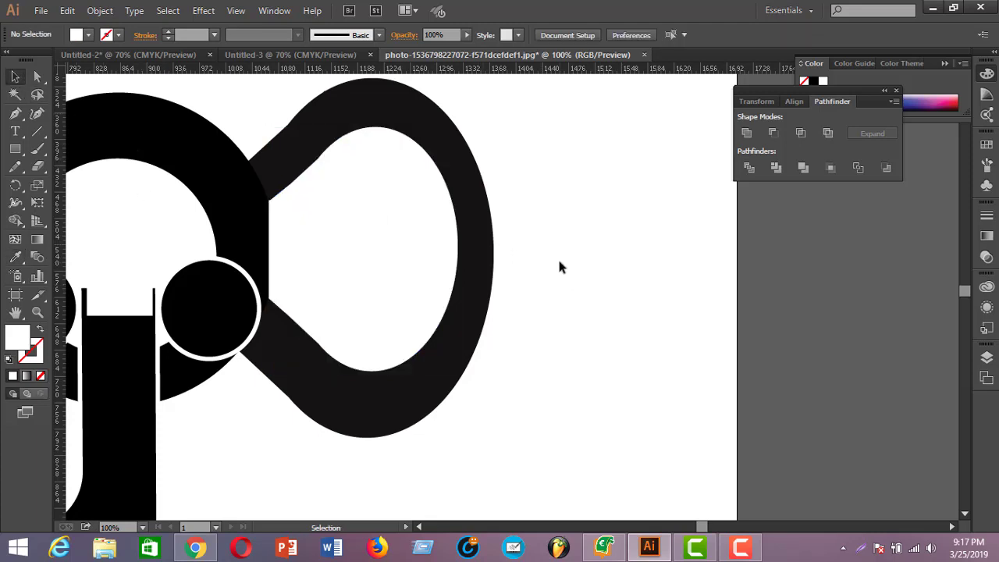
key("ctrl+minus")
key("ctrl+minus")
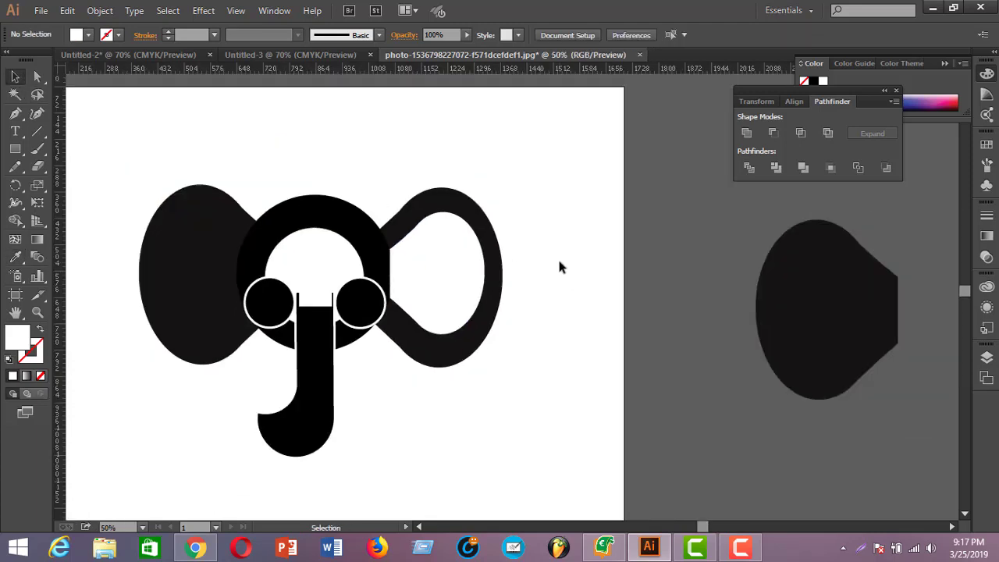
Delete the leftover black ear half beside the artboard and place a duplicate of the white inner ear shape to the right of the head
left_click(855, 307)
key("Delete")
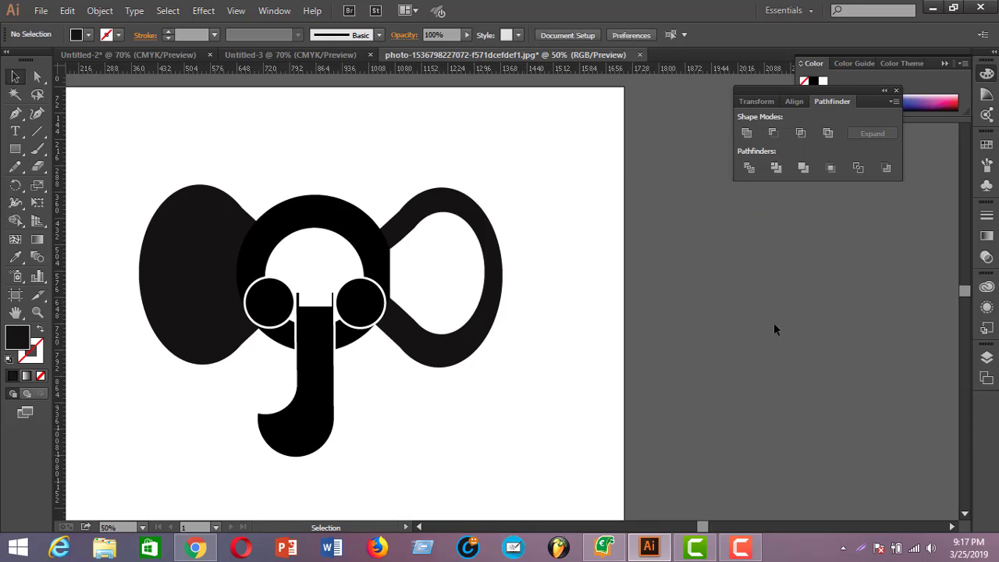
left_click(474, 311)
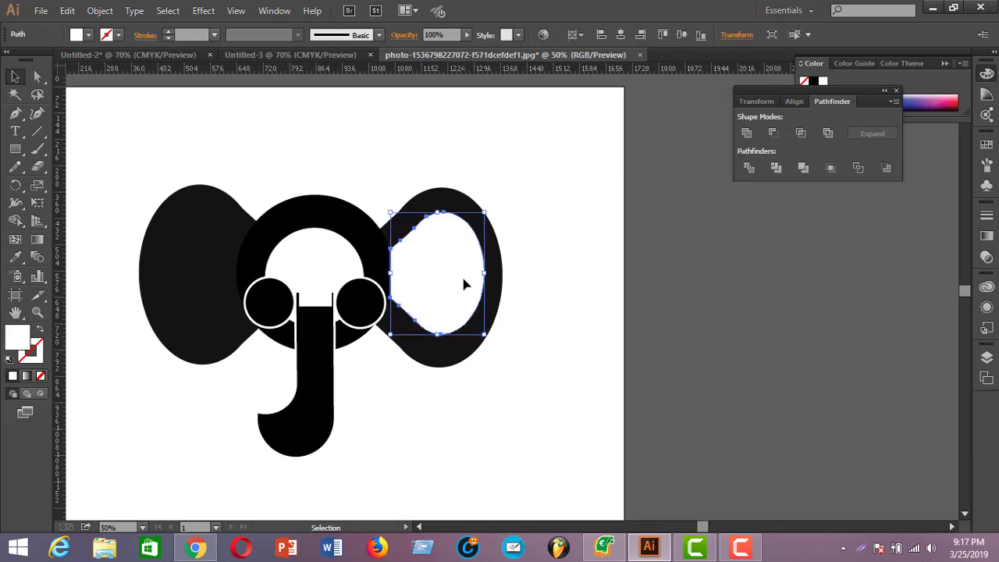
left_click_drag(419, 225, 679, 280)
Reflect the duplicated white shape across the vertical axis and place it inside the head's left ear
right_click(677, 295)
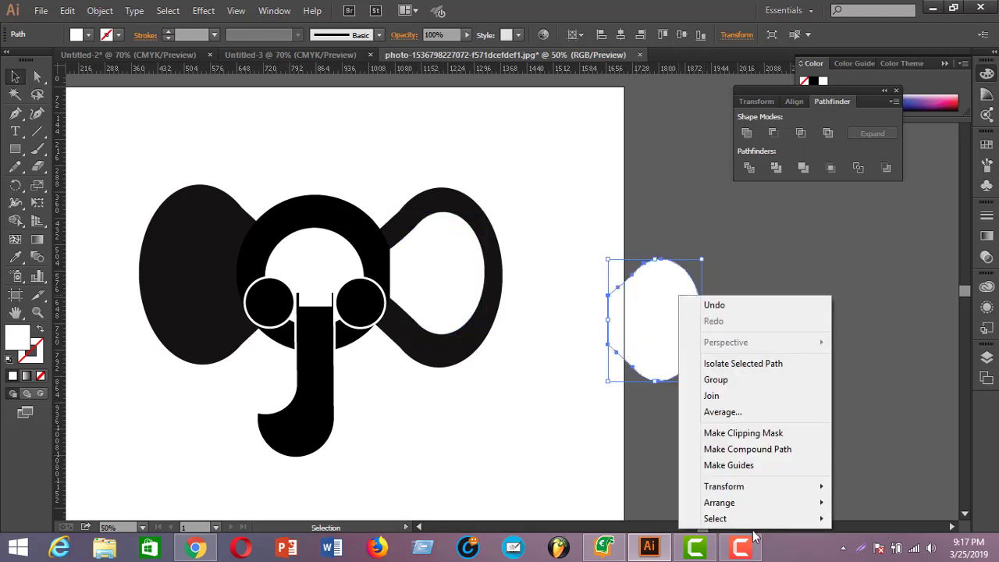
mouse_move(745, 490)
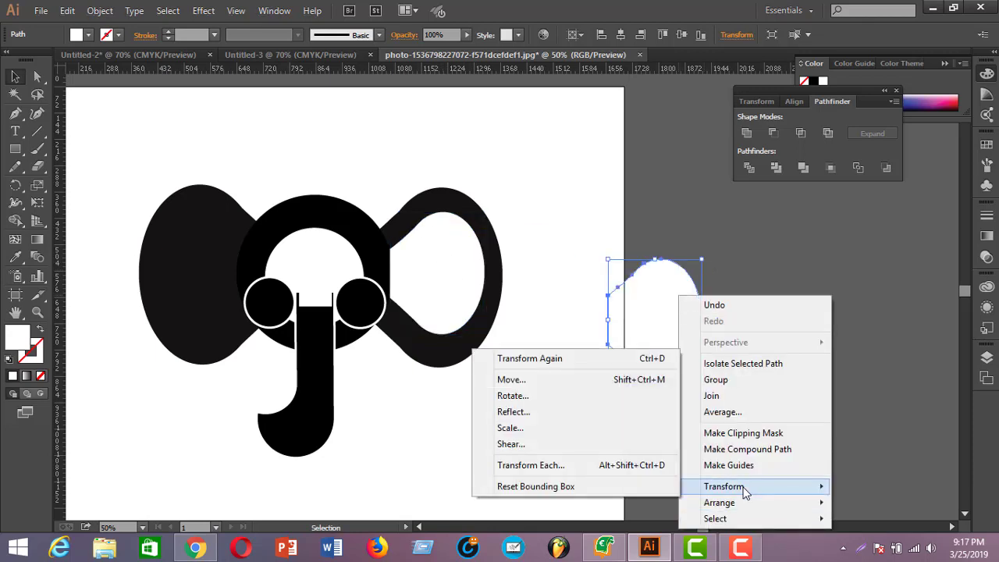
left_click(522, 412)
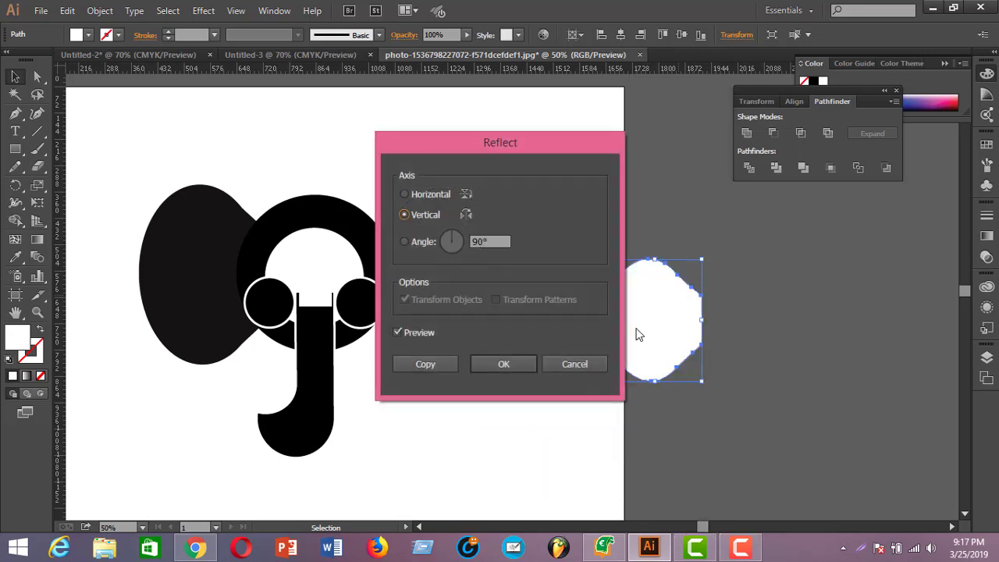
left_click(502, 364)
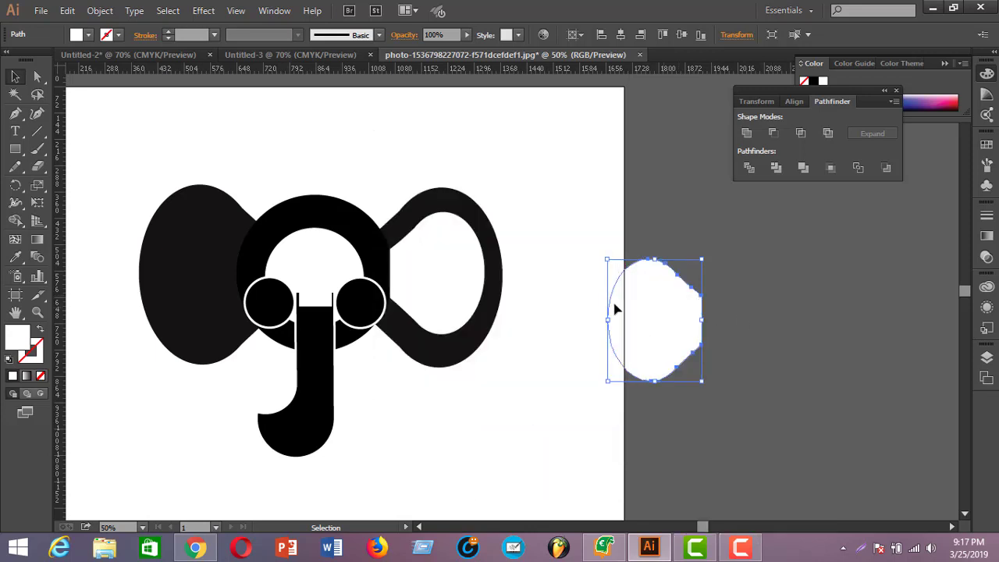
left_click_drag(257, 272, 200, 263)
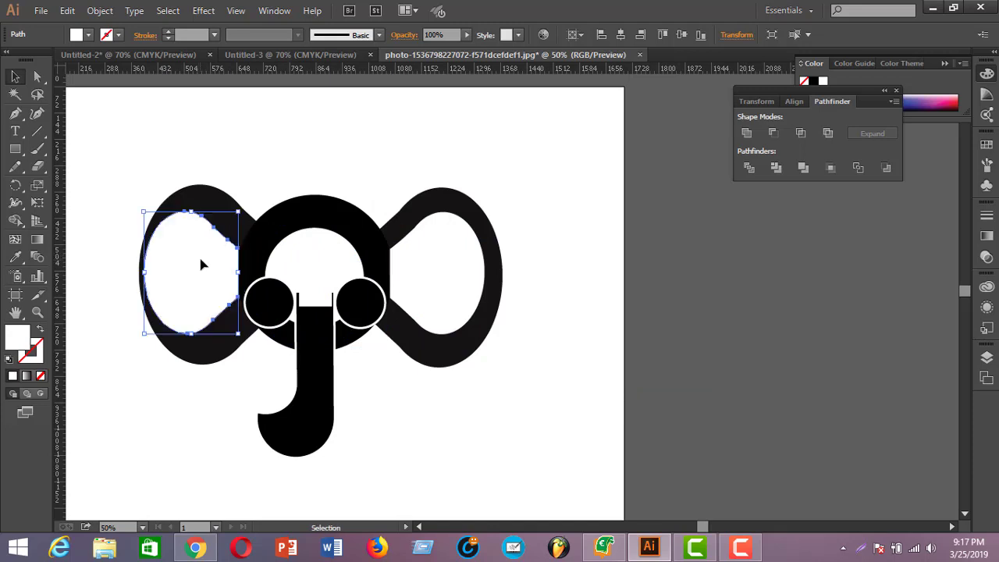
left_click(504, 306)
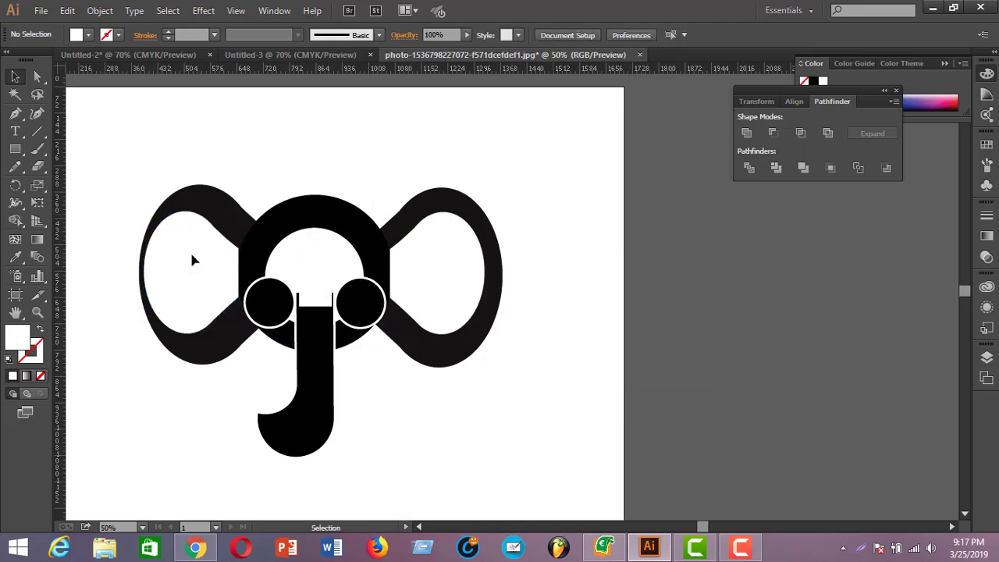
Adjust the positions of the left and right white inner ear shapes within their black ears
left_click(206, 265)
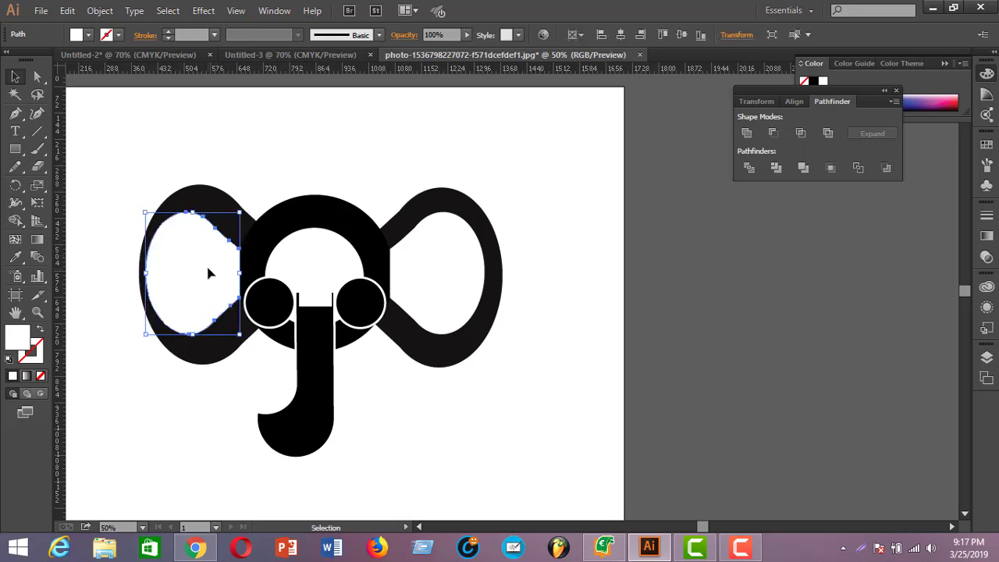
left_click_drag(209, 278, 233, 273)
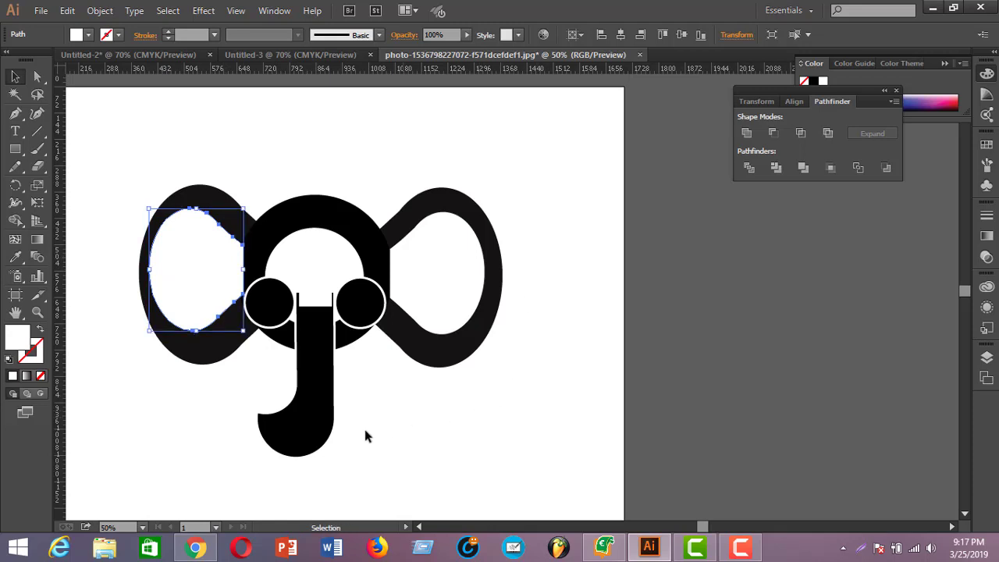
left_click_drag(700, 531, 689, 531)
left_click_drag(371, 291, 369, 286)
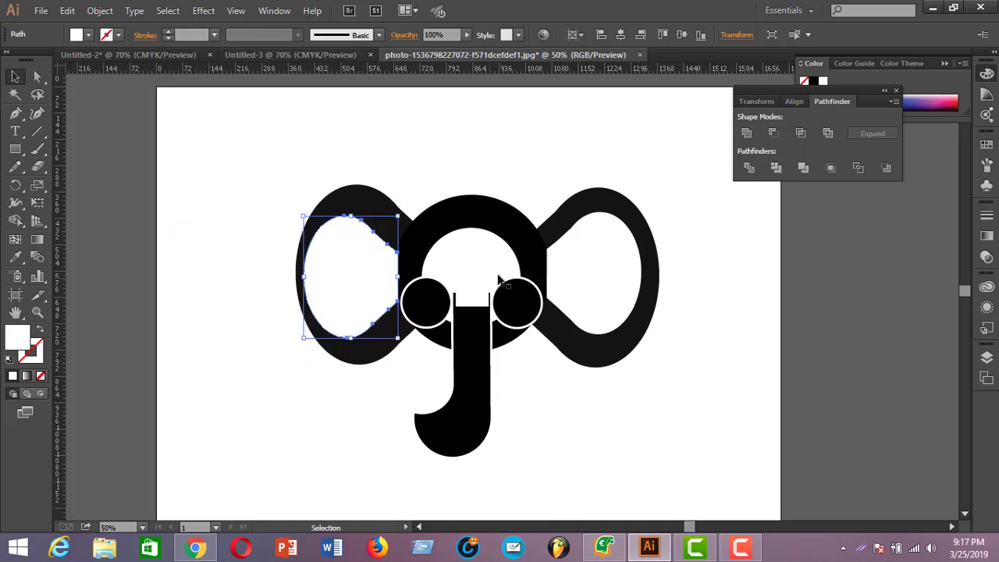
left_click(566, 274)
left_click_drag(568, 276, 569, 273)
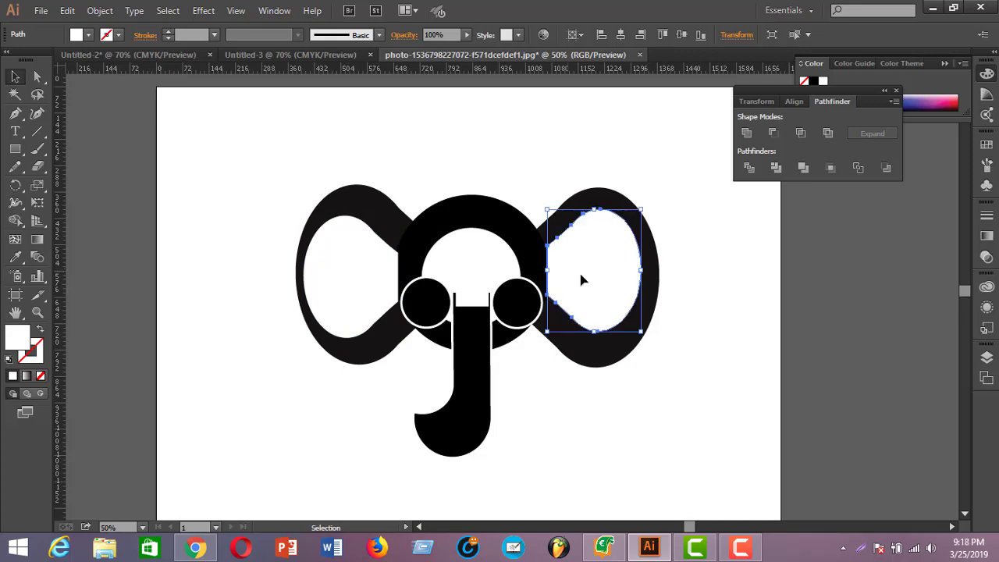
left_click(710, 308)
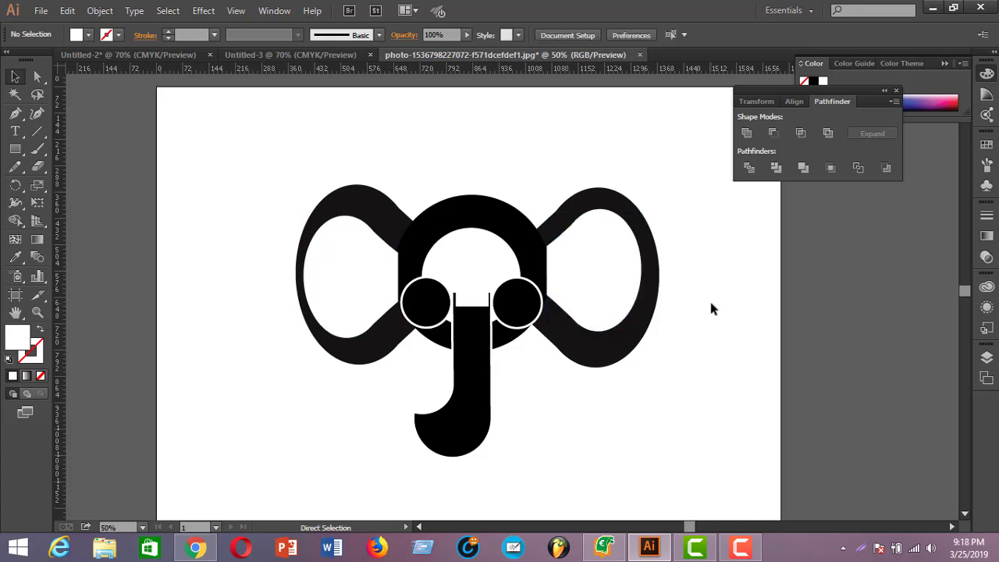
Switch to outline view and move both inner ear outlines closer to the head
key("ctrl+y")
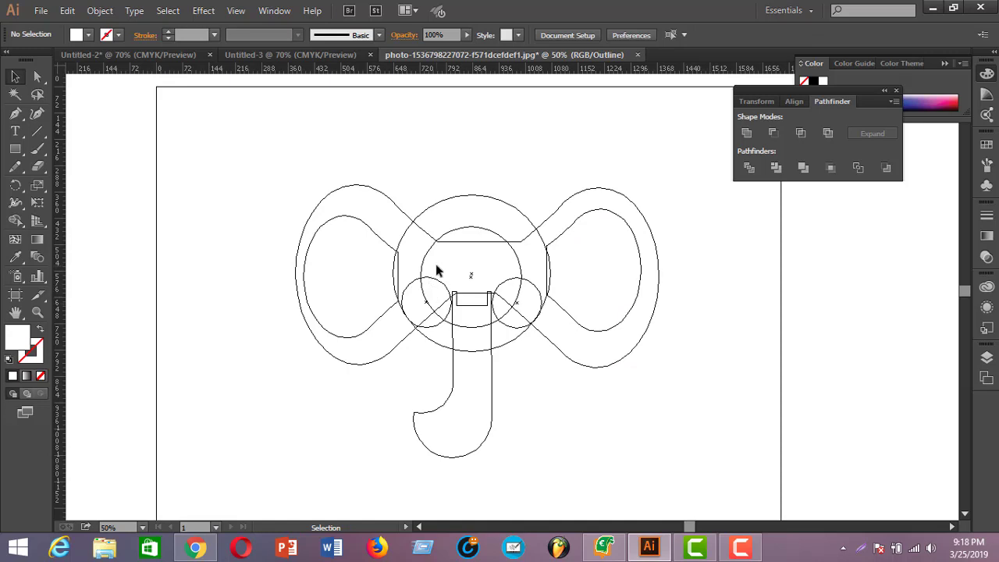
left_click_drag(373, 246, 390, 246)
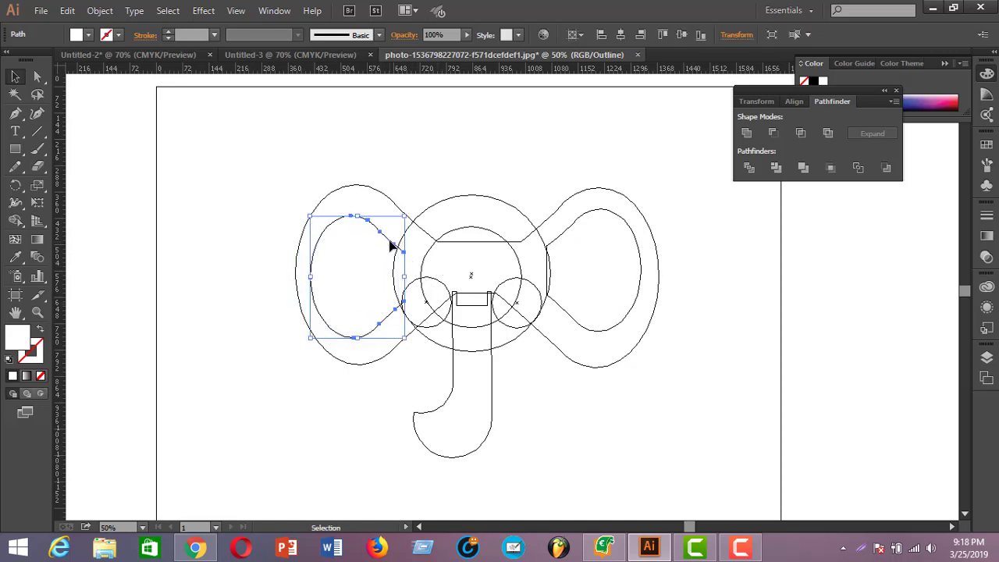
left_click(569, 229)
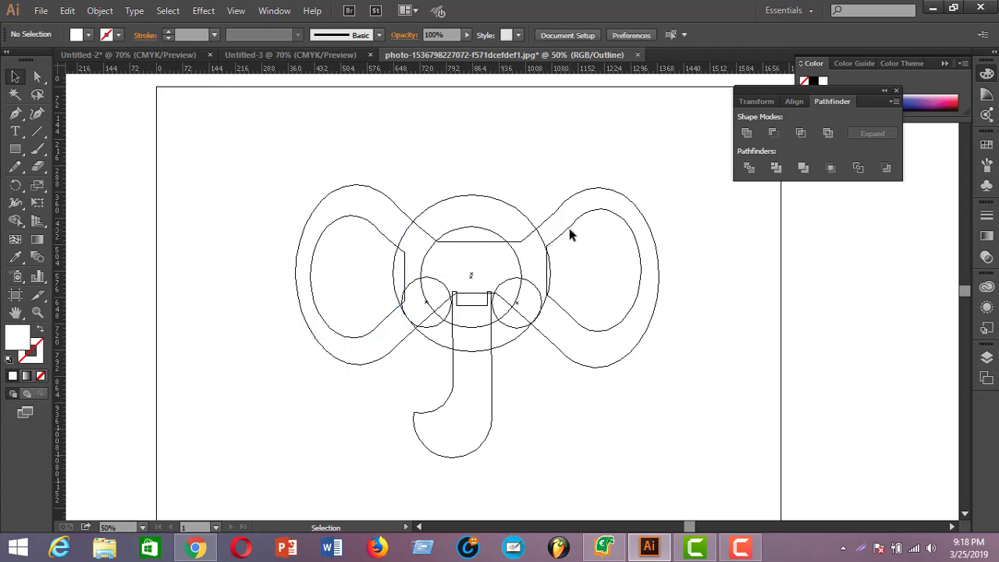
left_click(562, 235)
left_click_drag(563, 235, 558, 236)
left_click(690, 259)
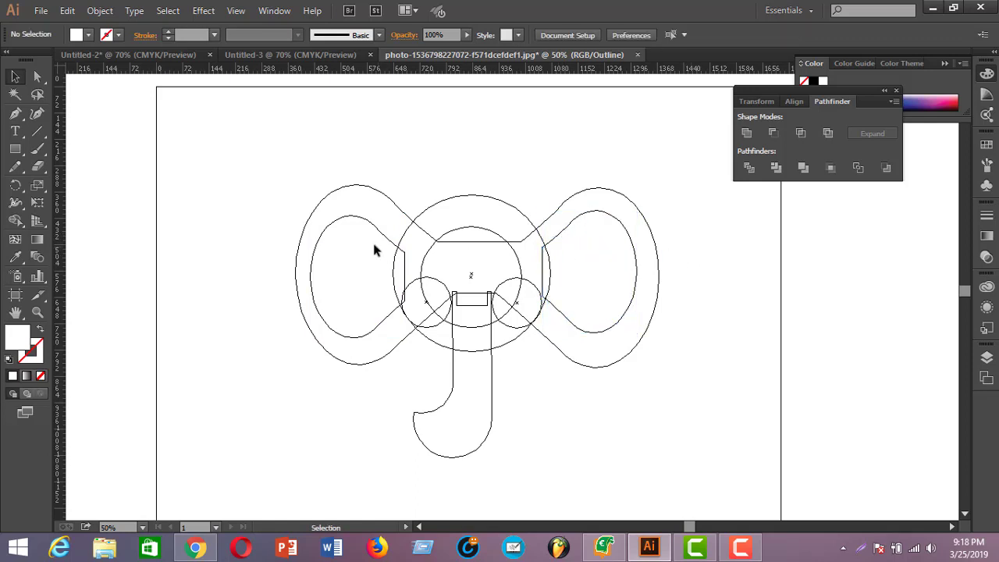
Fine-tune both inner ear outlines so they sit evenly within the ears, and return to the filled preview
left_click_drag(388, 237, 383, 229)
left_click(664, 269)
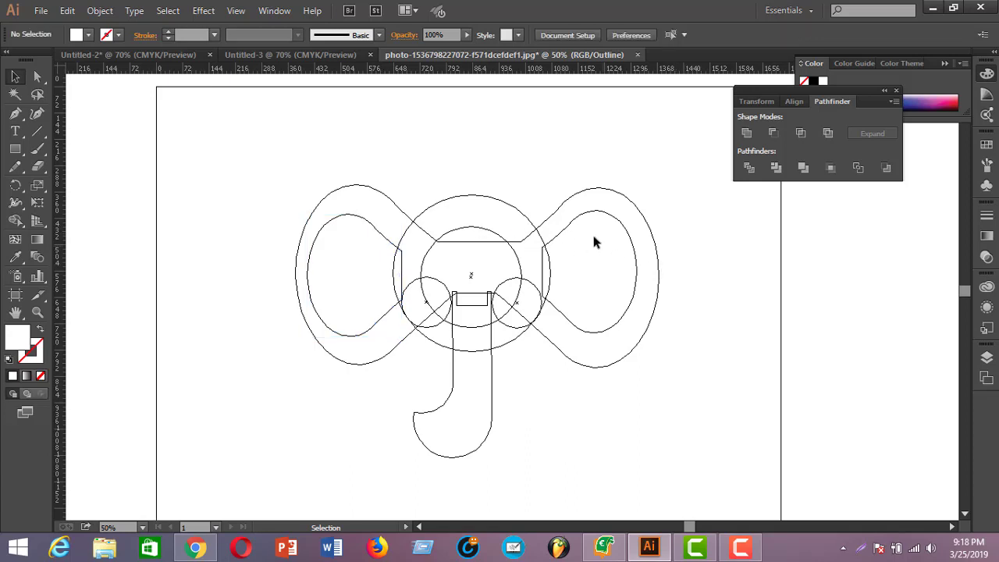
left_click_drag(568, 231, 571, 224)
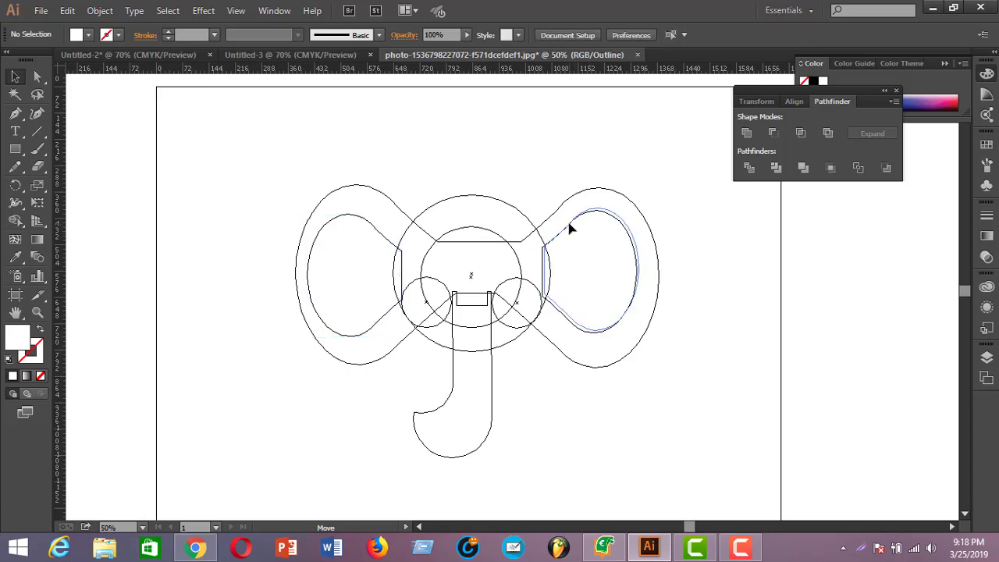
left_click(694, 246)
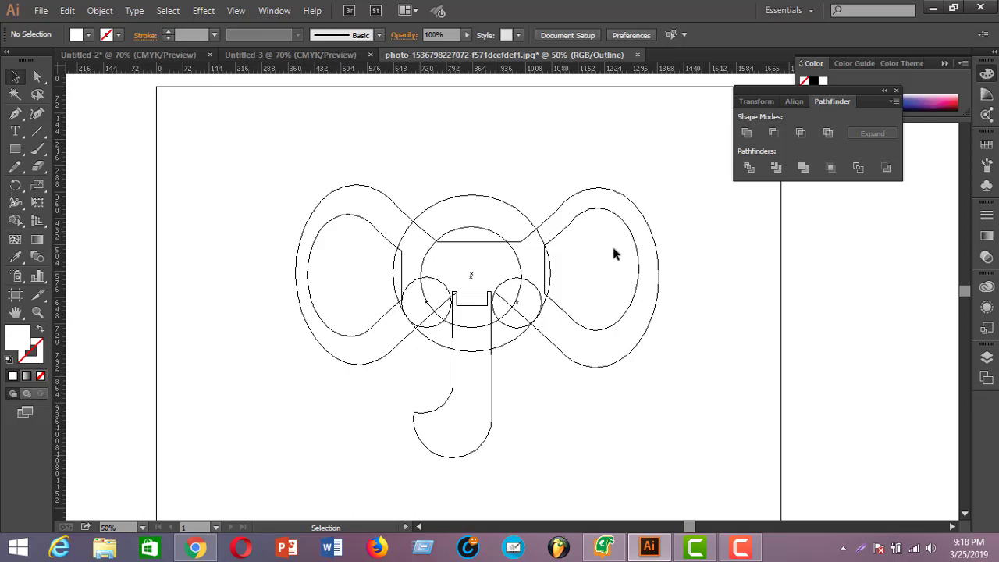
left_click(385, 241)
left_click(709, 295)
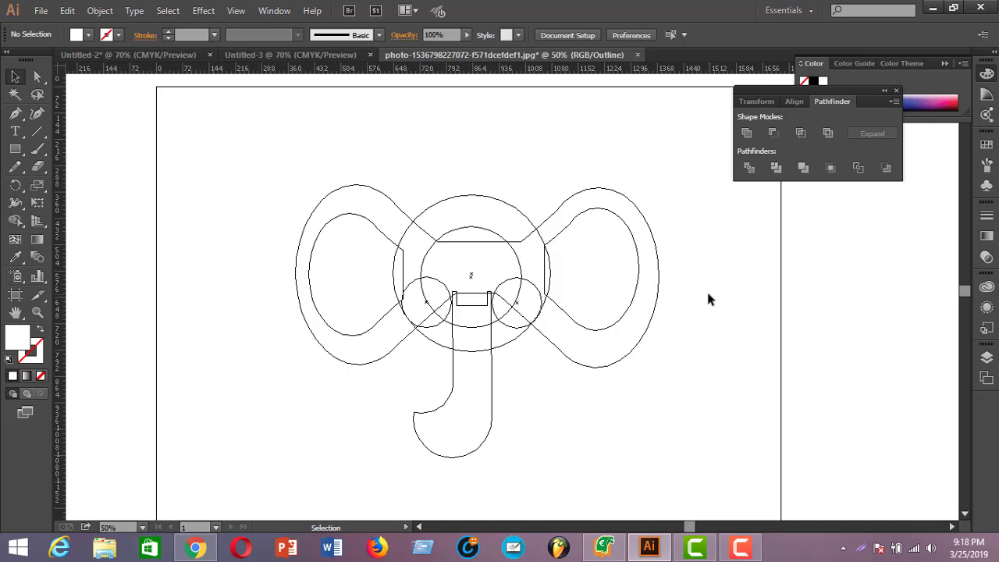
key("a")
key("ctrl+y")
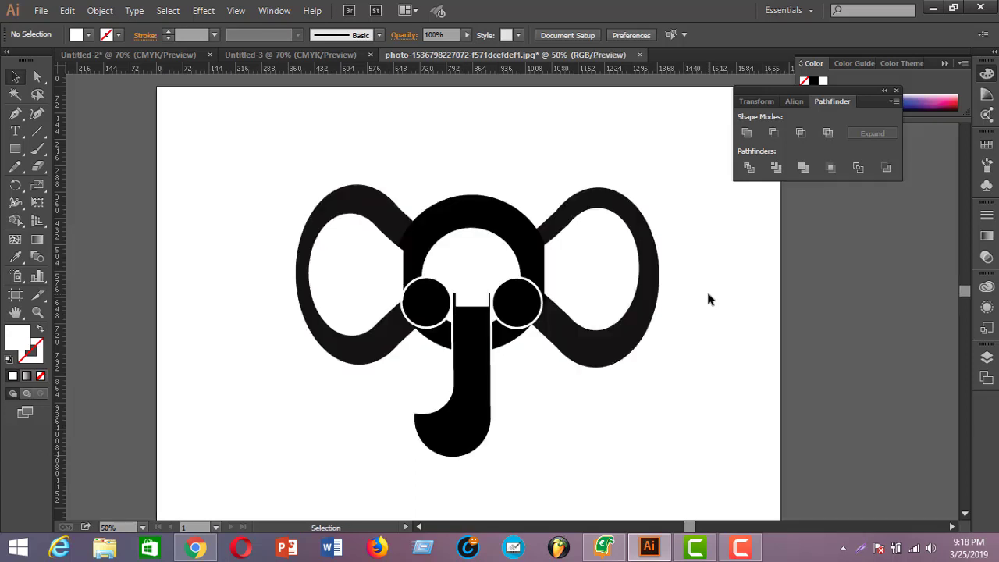
Nudge the left white inner ear shape slightly toward the head
left_click(343, 241)
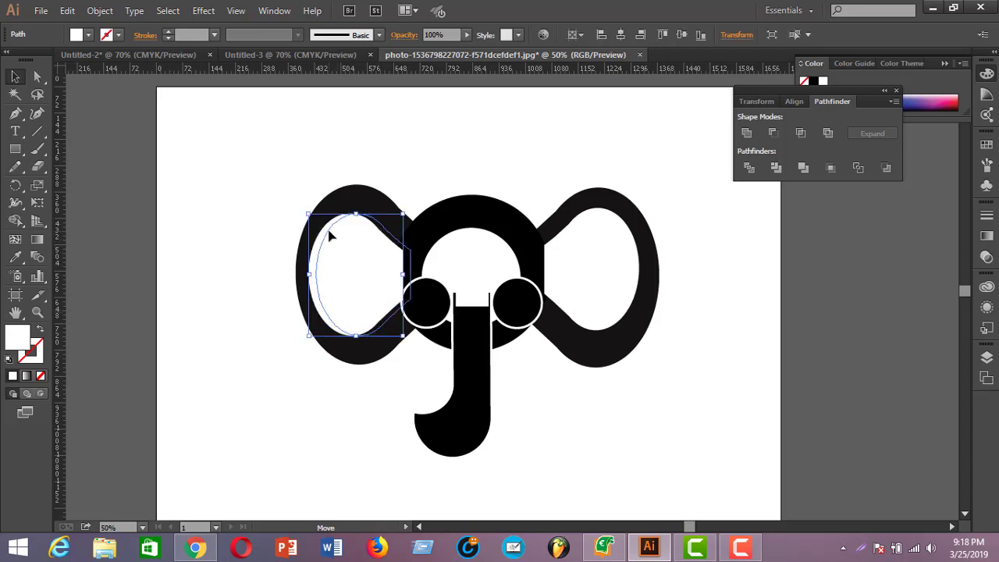
left_click(675, 312)
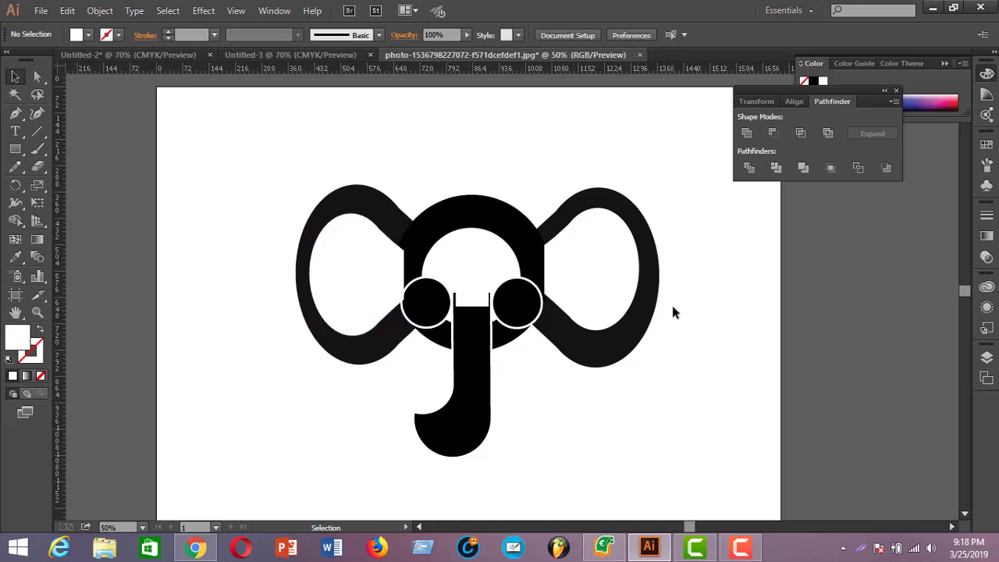
left_click(614, 328)
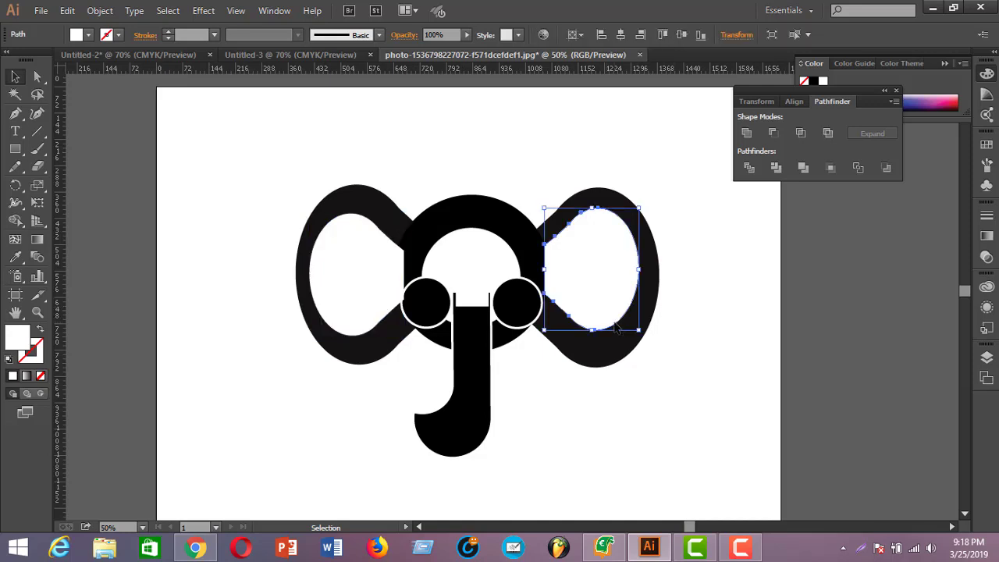
left_click(709, 305)
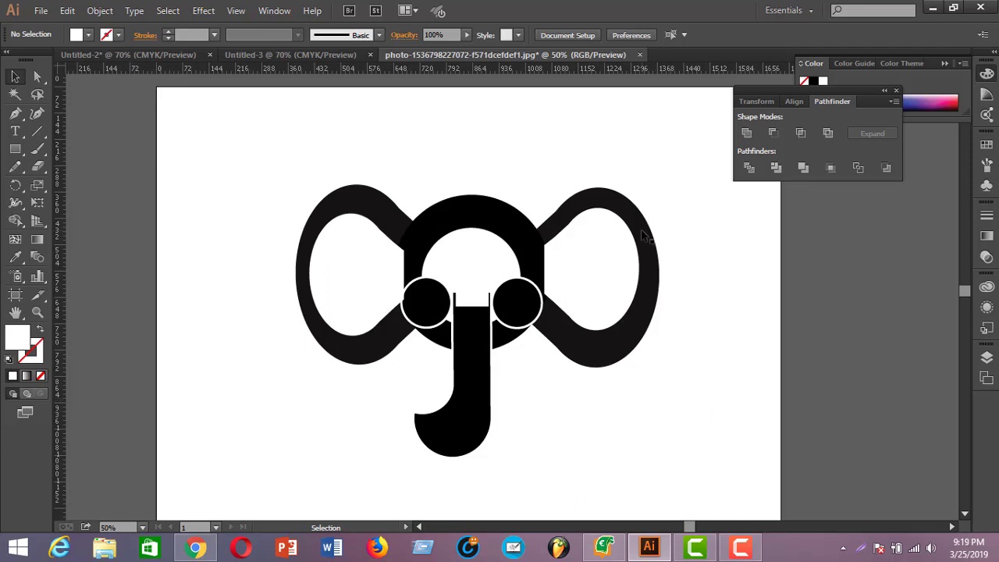
Review the complete elephant head and its shapes on the whole artboard
left_click(636, 270)
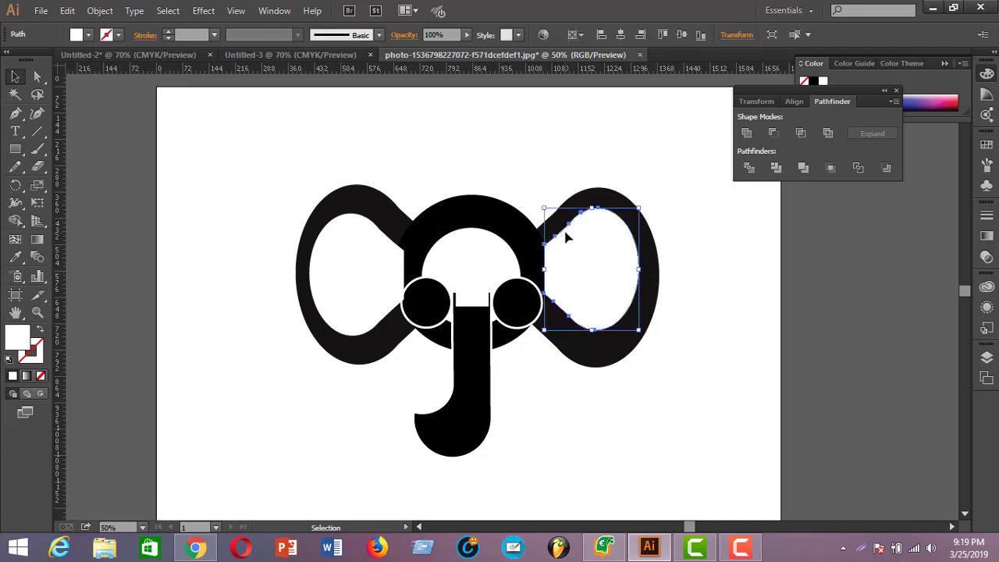
key("Delete")
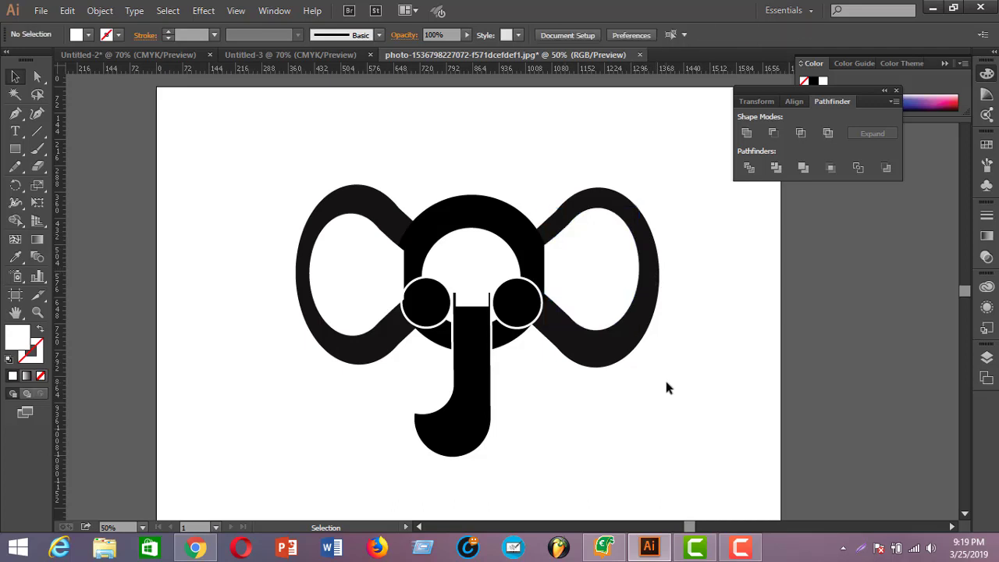
left_click_drag(243, 144, 740, 459)
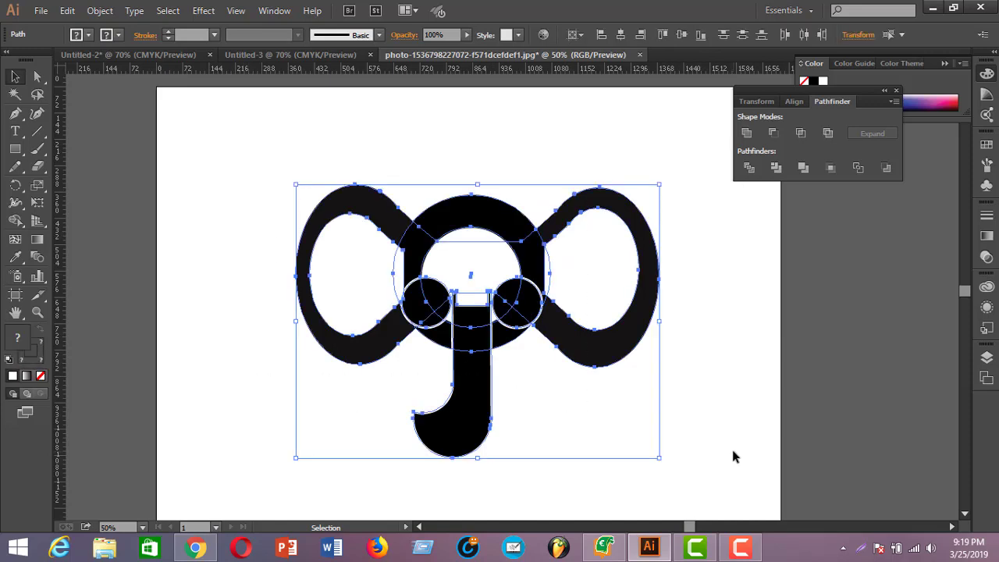
scroll(729, 449, "down", 1)
left_click(725, 445)
key("ctrl+minus")
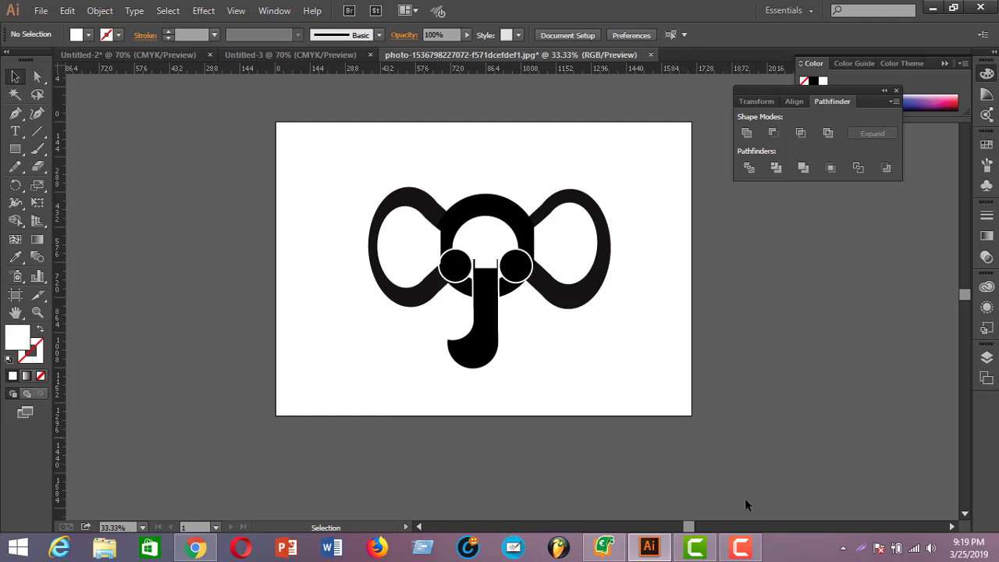
left_click(743, 549)
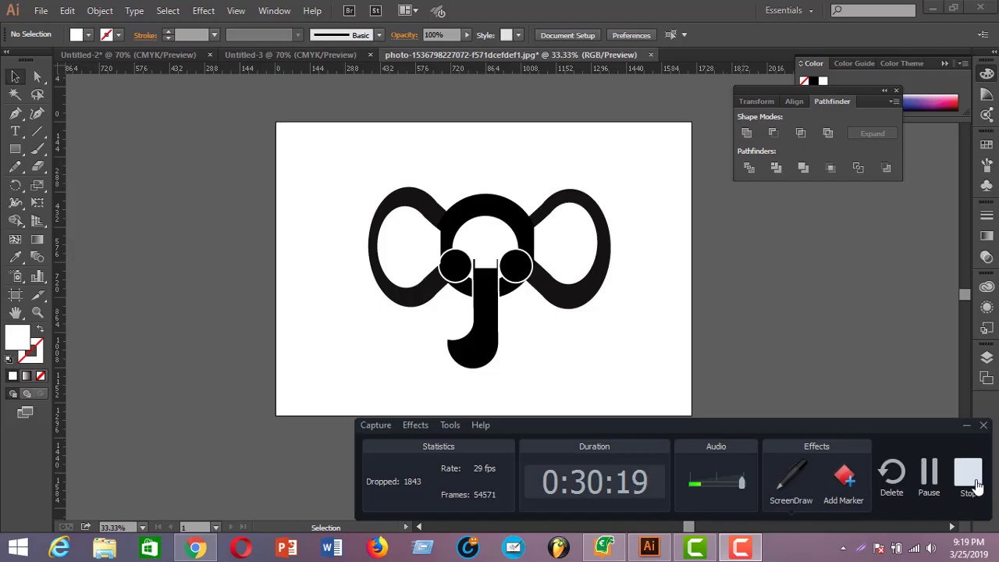
left_click(966, 473)
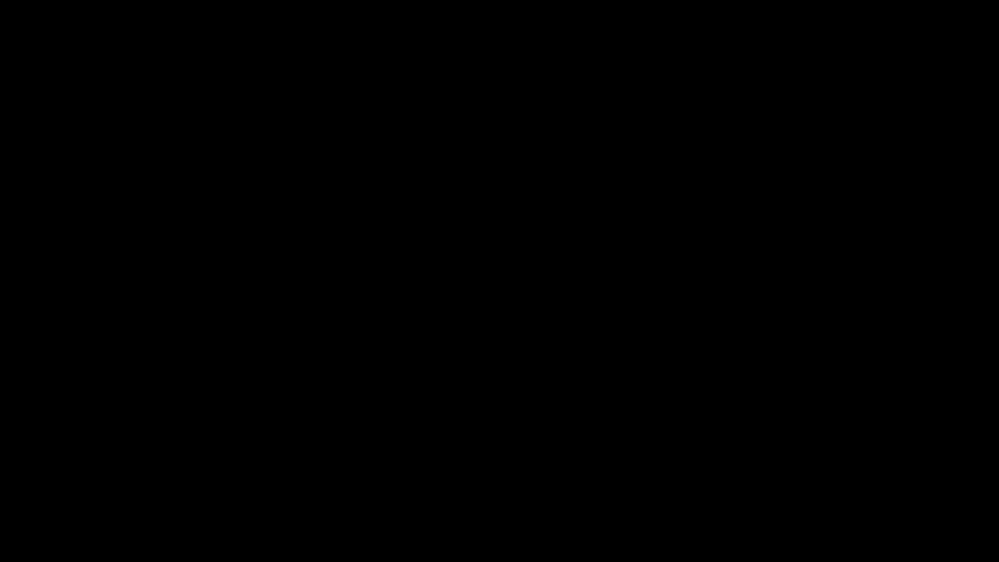